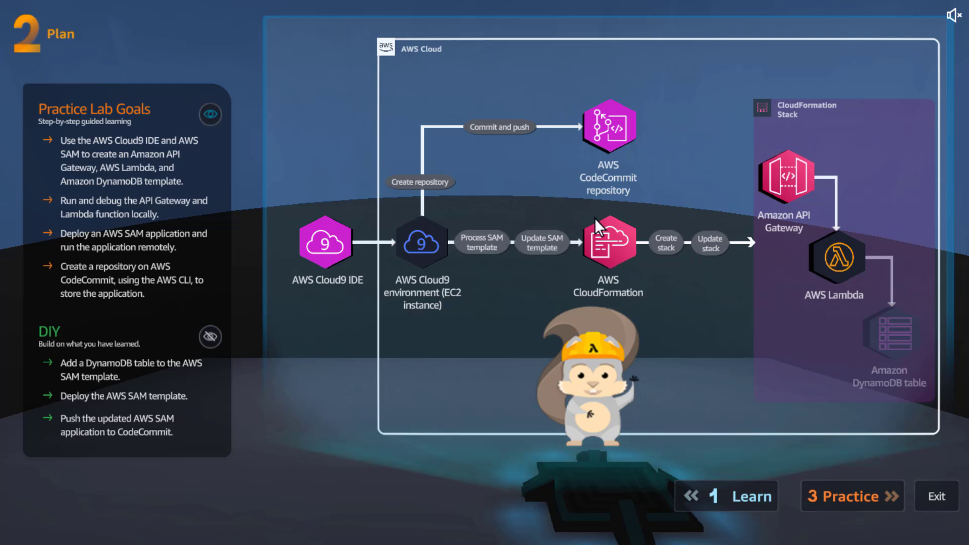
# Show the DIY portion of the architecture plan, including the DynamoDB table, and proceed to the Practice stage of the lab.
pyautogui.click(211, 336)
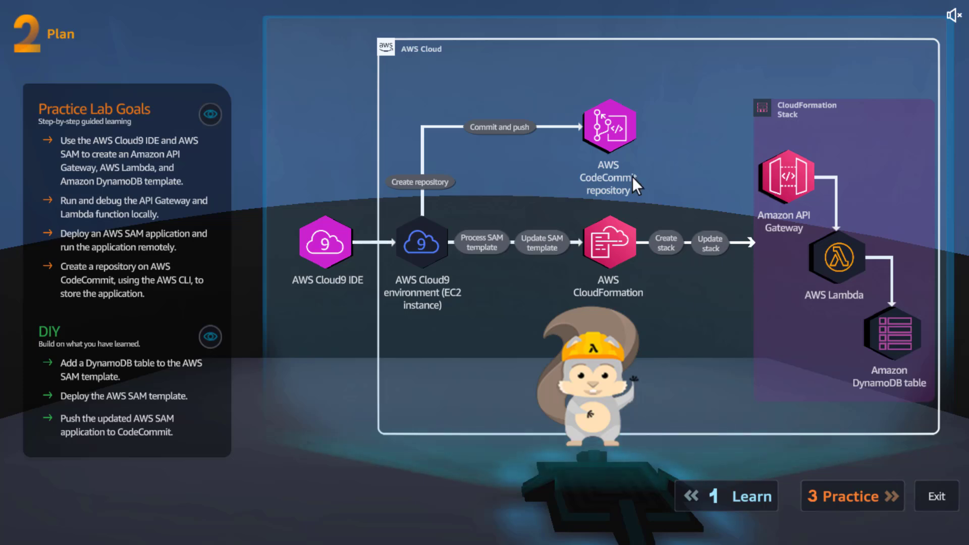
pyautogui.click(806, 489)
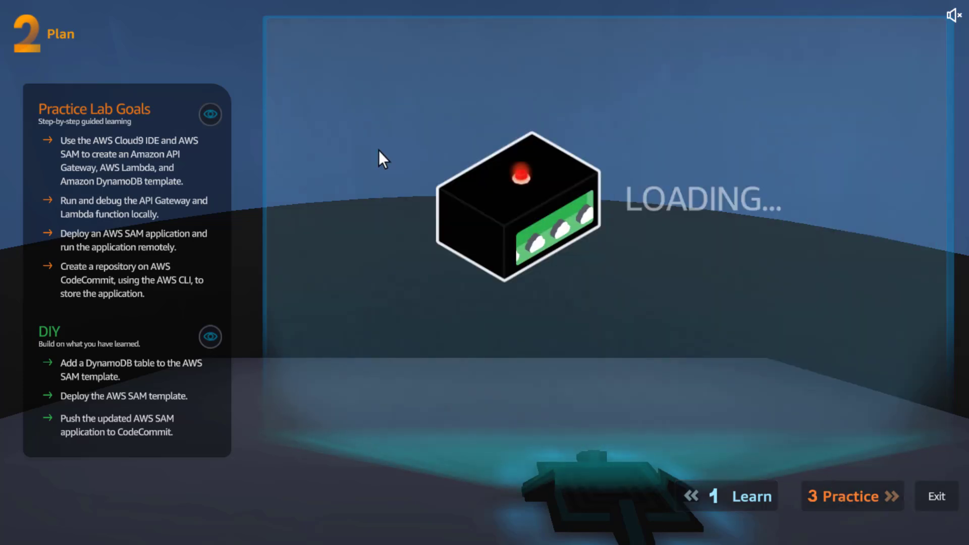
pyautogui.click(215, 74)
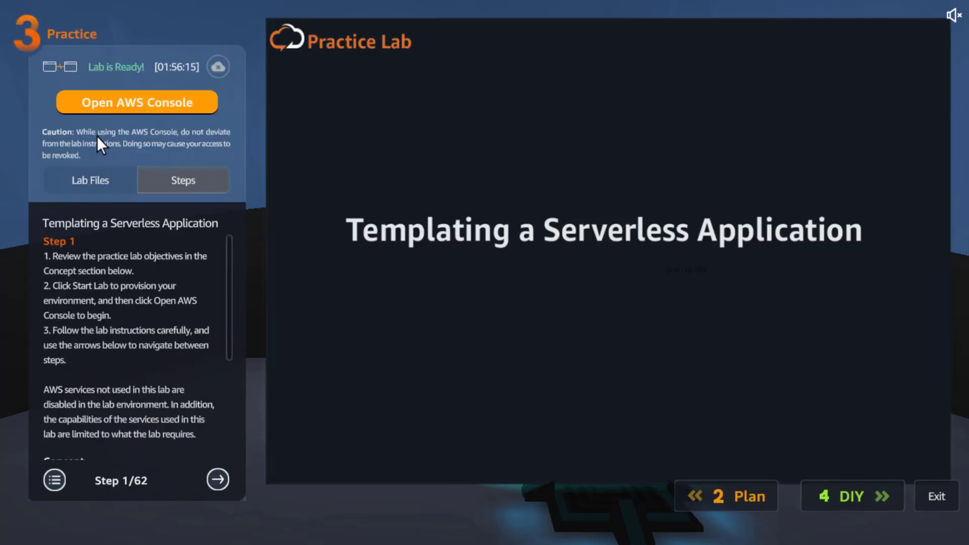
# Download the three lab files lambda_function.py, git_commands_tsa.txt and template-diy.yaml.
pyautogui.click(88, 179)
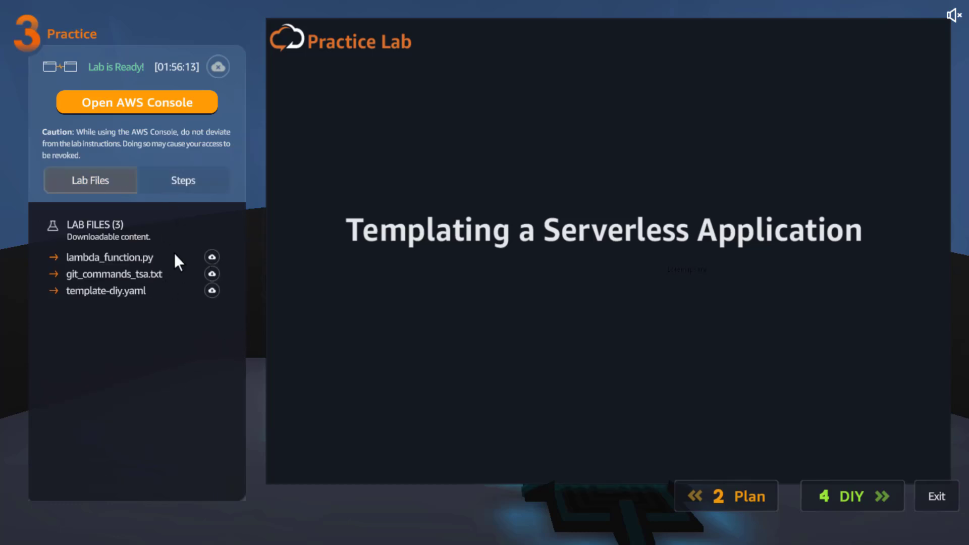
pyautogui.click(211, 257)
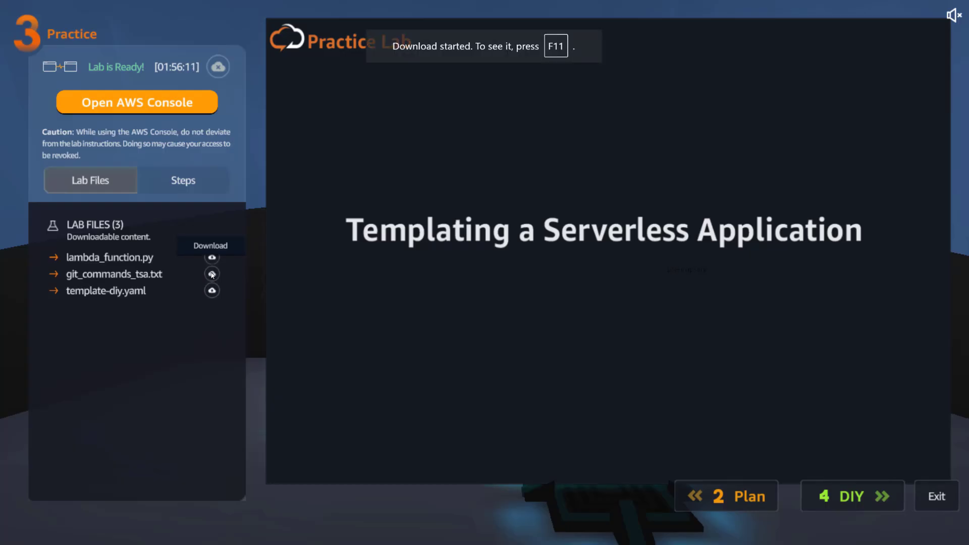
pyautogui.click(212, 274)
pyautogui.click(216, 290)
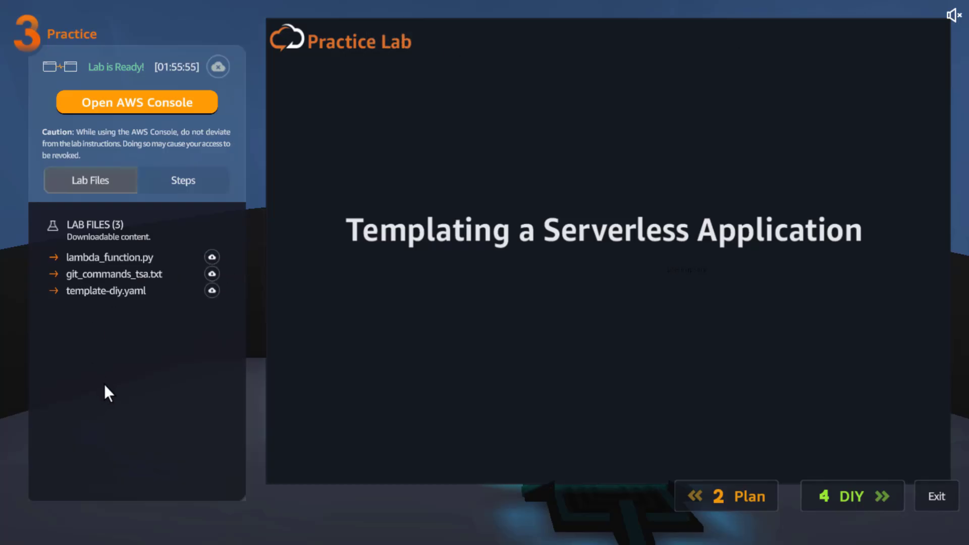
# Go through the lab instructions from step 1 to step 4 and copy the environment name lab-Cloud9-IDE.
pyautogui.click(191, 186)
pyautogui.moveTo(232, 295); pyautogui.dragTo(232, 434)
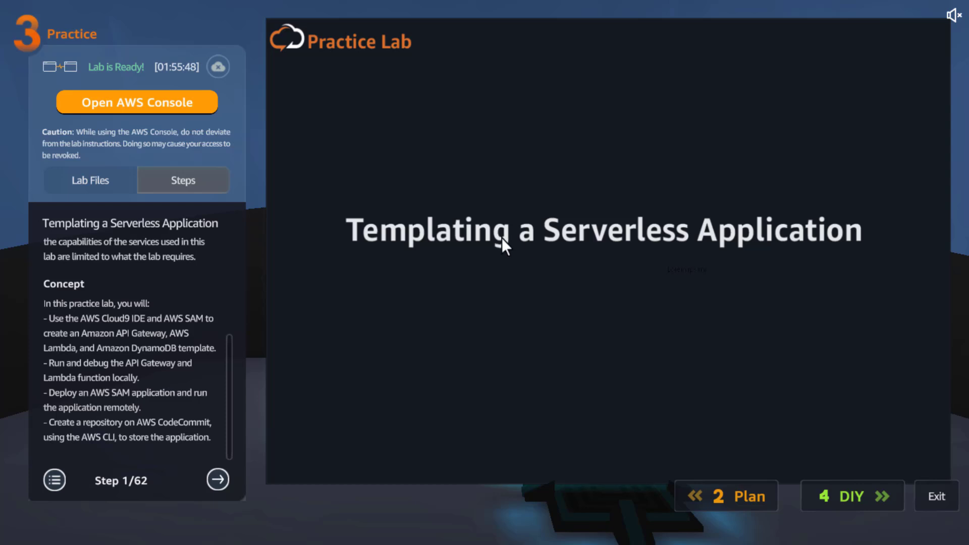
pyautogui.click(216, 486)
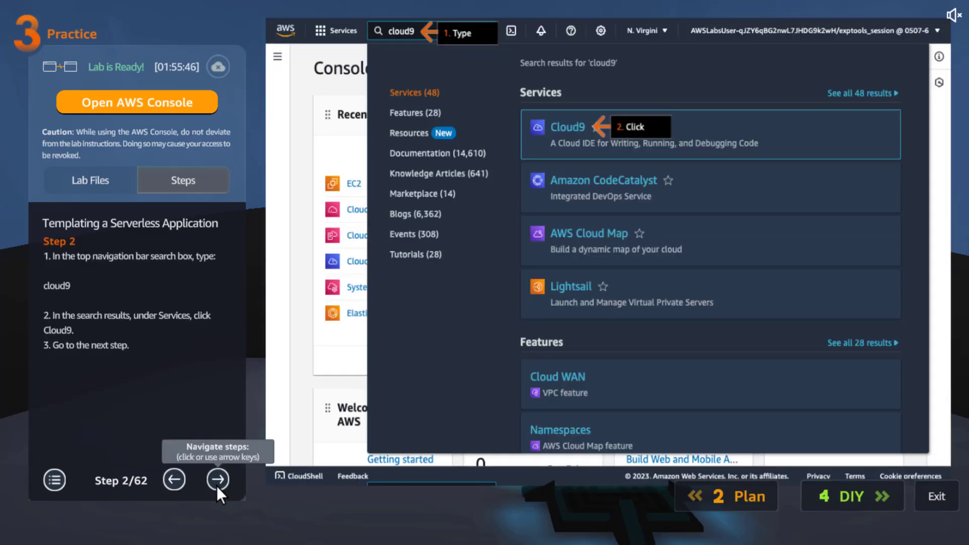
pyautogui.click(216, 486)
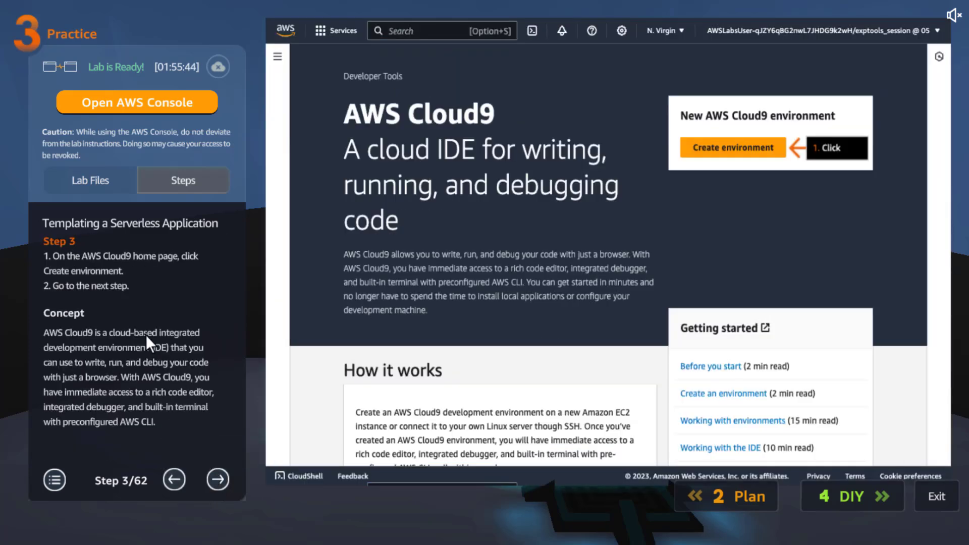
pyautogui.click(216, 479)
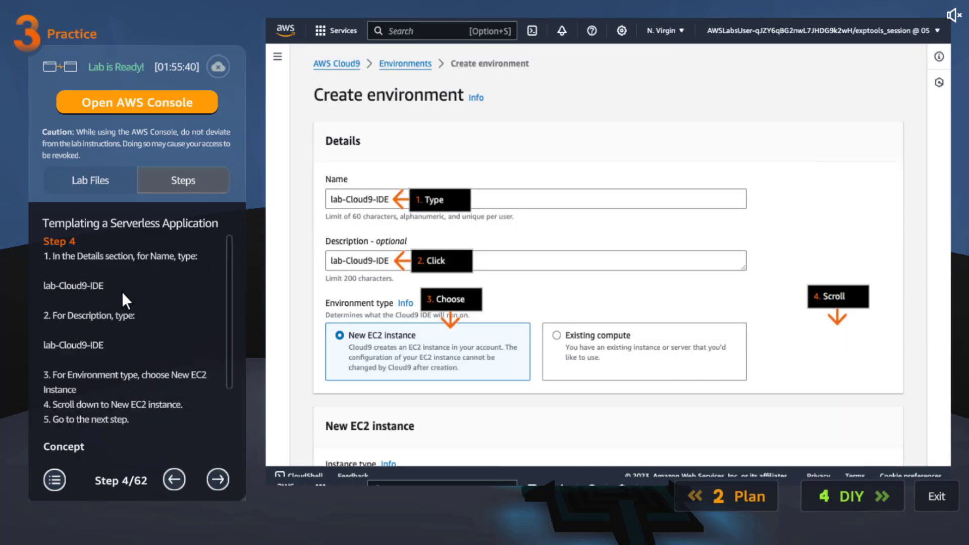
pyautogui.moveTo(104, 286); pyautogui.dragTo(26, 286)
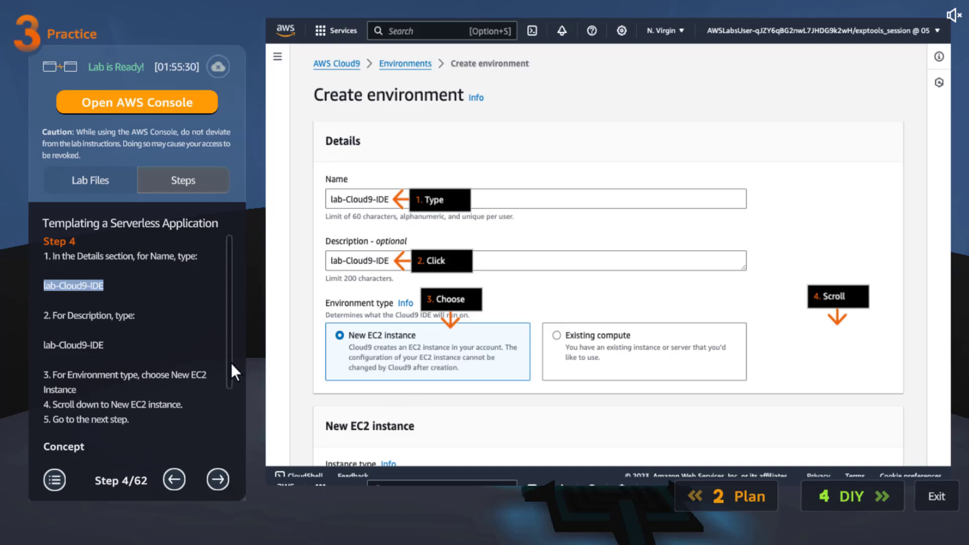
# Examine the lab instructions through step 9 for the Cloud9 instance type, platform, network settings, creation and opening of the IDE.
pyautogui.scroll(-2, 223, 438)
pyautogui.click(222, 479)
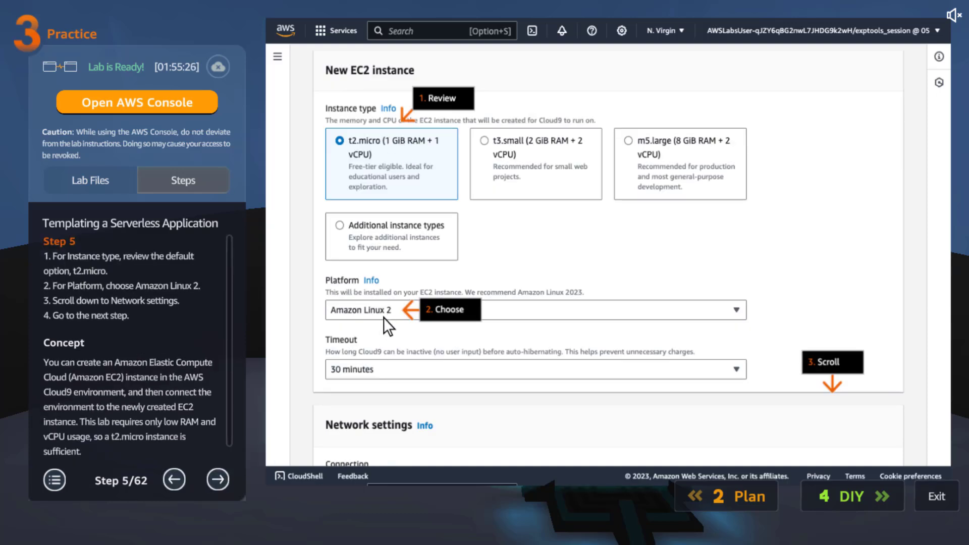
pyautogui.scroll(-1, 227, 434)
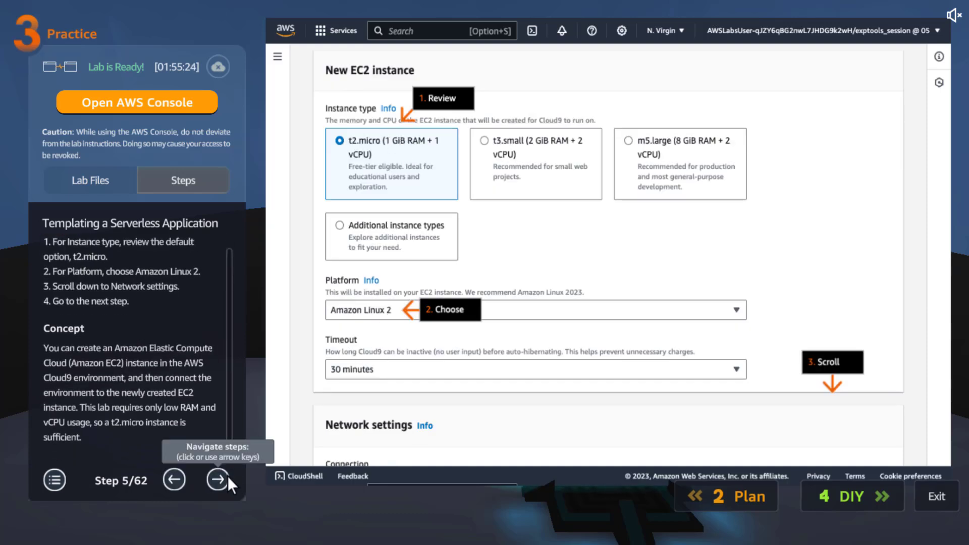
pyautogui.click(217, 479)
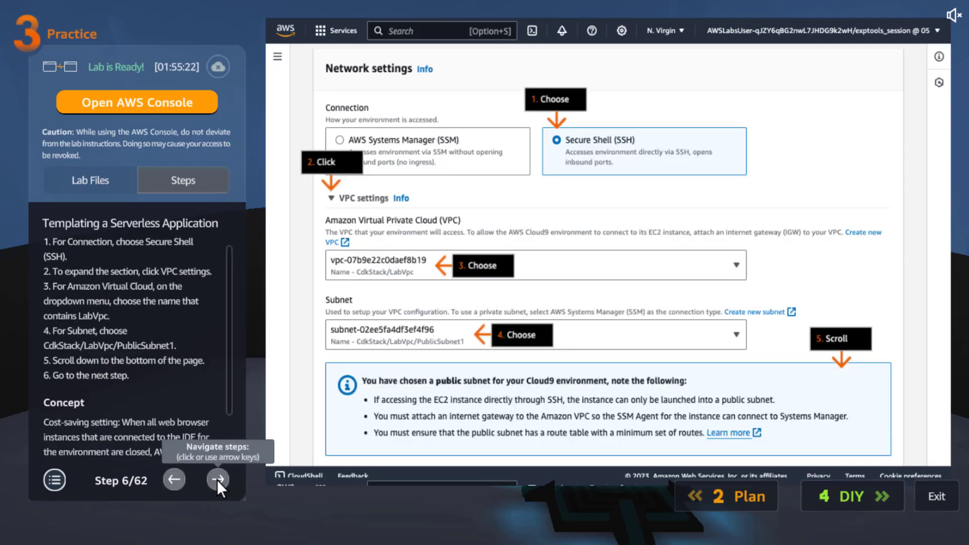
pyautogui.scroll(-5, 228, 380)
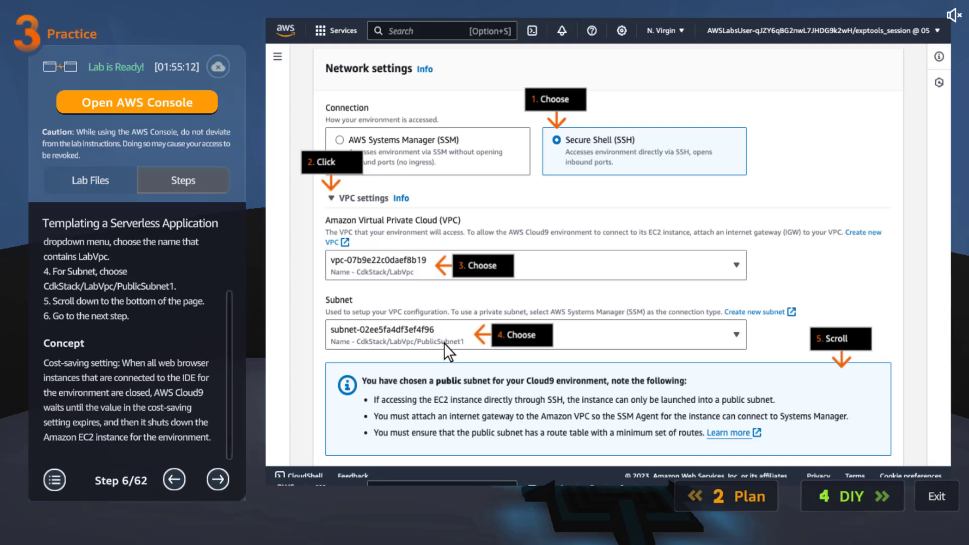
pyautogui.click(219, 480)
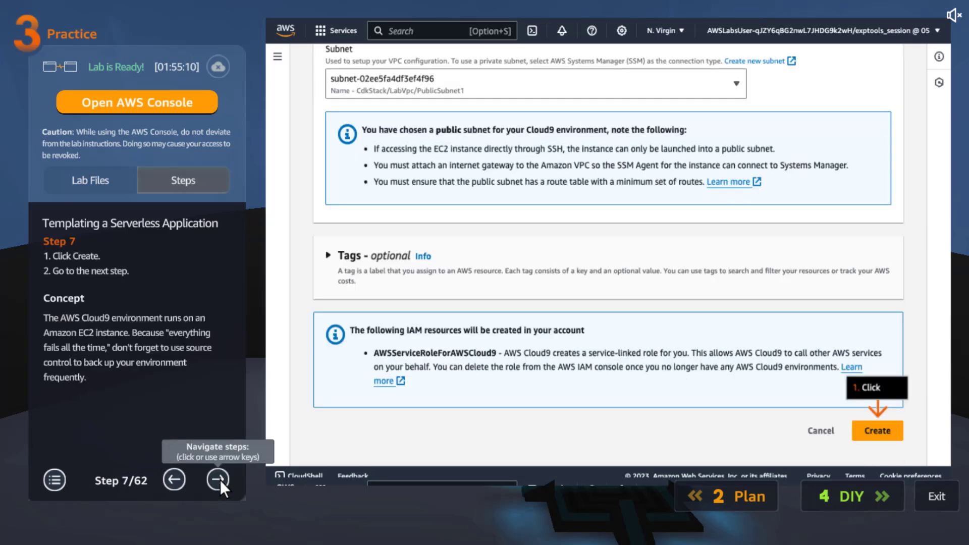
pyautogui.click(219, 480)
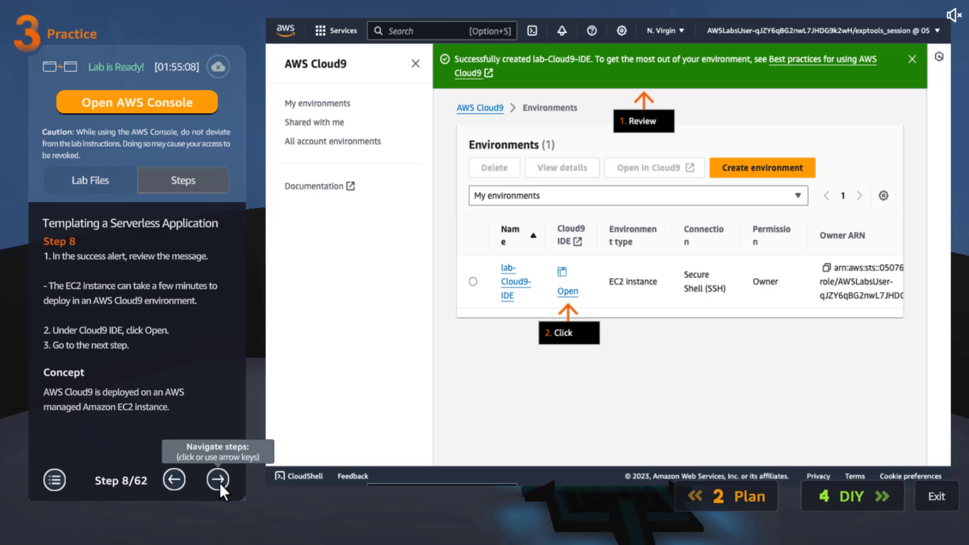
pyautogui.click(218, 479)
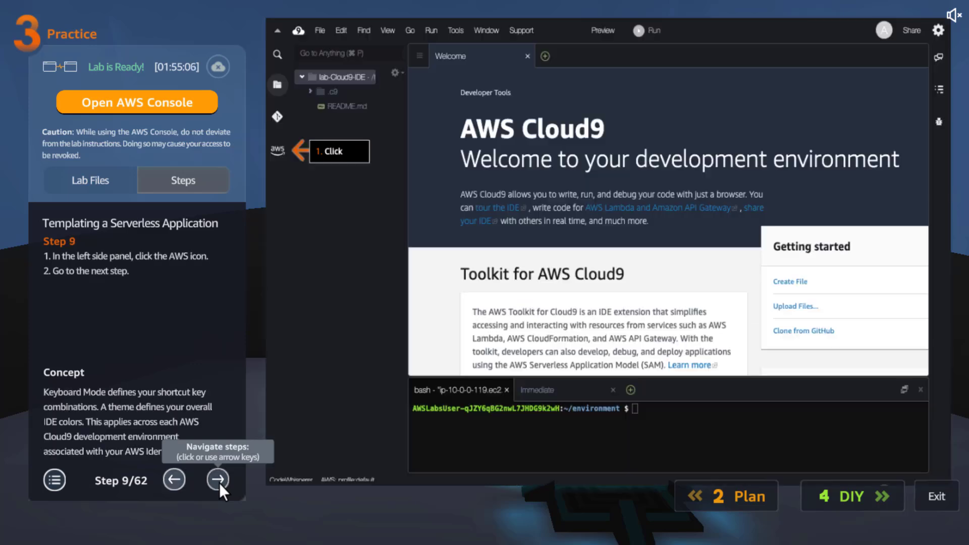
# Launch the AWS Console from the lab, search for cloud9 and open the Cloud9 service.
pyautogui.click(145, 105)
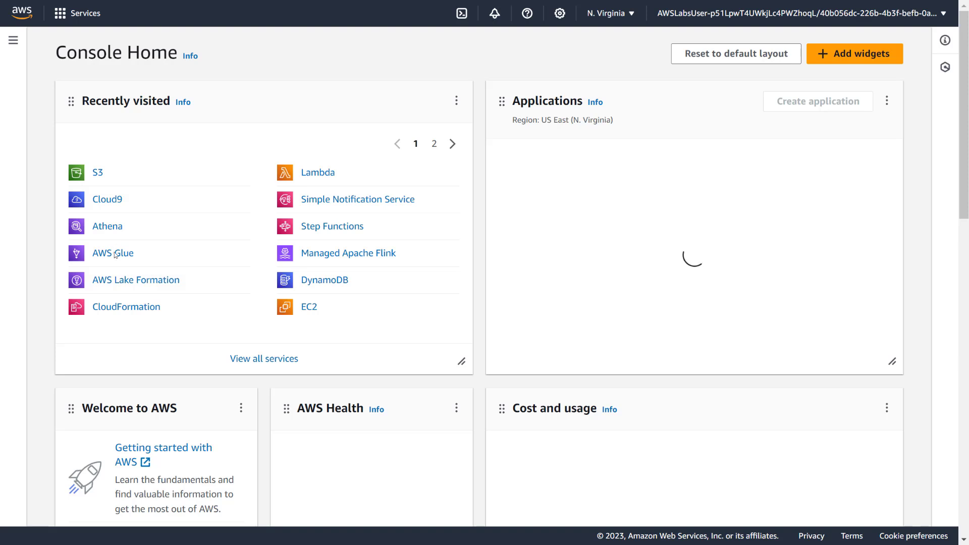
pyautogui.click(231, 16)
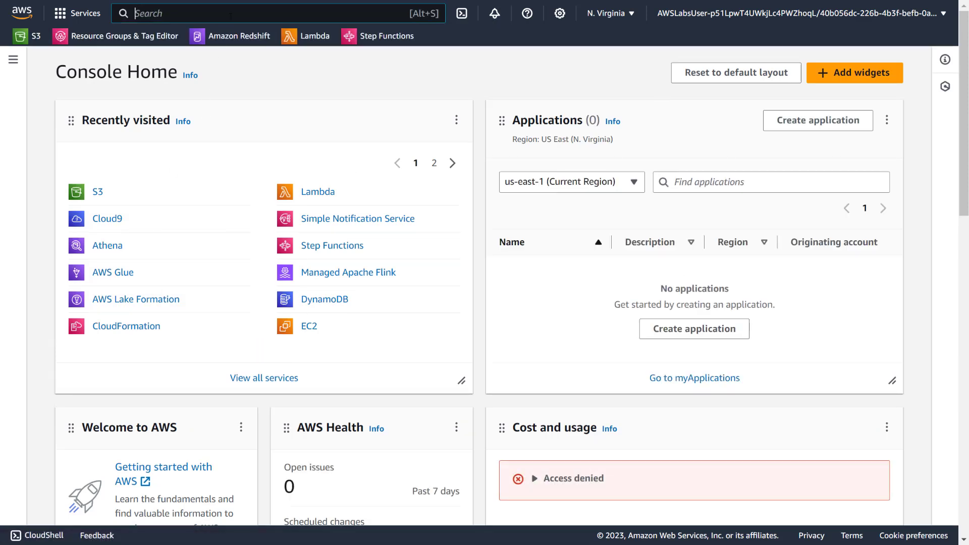
pyautogui.write('g')
pyautogui.doubleClick(130, 22)
pyautogui.write('cloud9')
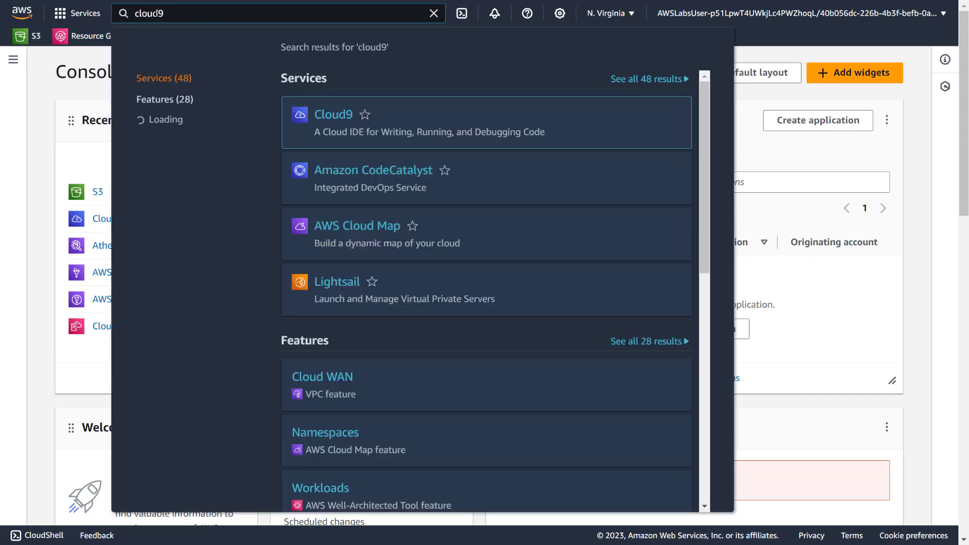
pyautogui.click(331, 111)
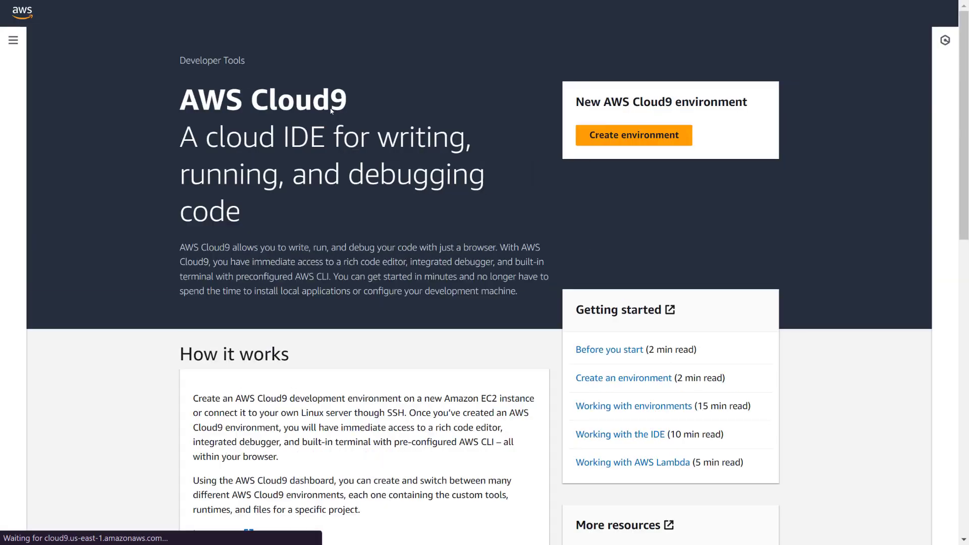
# Start a new Cloud9 environment with lab-Cloud9-IDE as both its name and description.
pyautogui.click(591, 152)
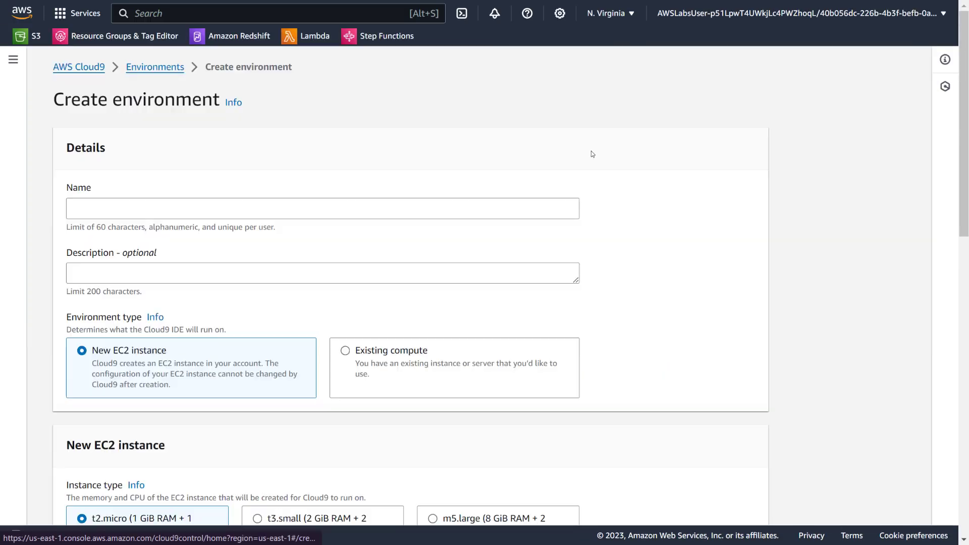
pyautogui.click(165, 214)
pyautogui.write('lab-Cloud9-IDE')
pyautogui.click(143, 267)
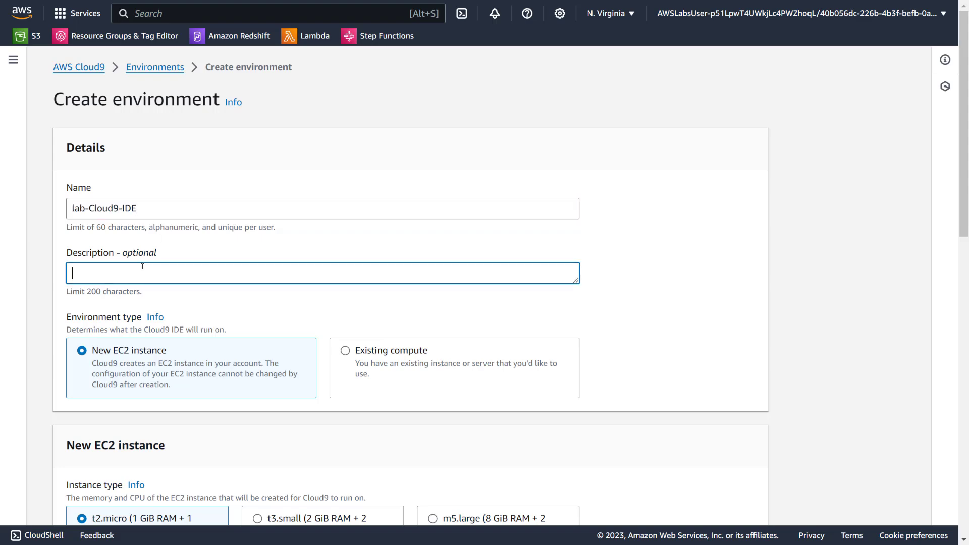
pyautogui.write('lab-Cloud9-IDE')
# Set the environment's platform to Amazon Linux 2 and its connection to Secure Shell (SSH).
pyautogui.scroll(-5, 184, 314)
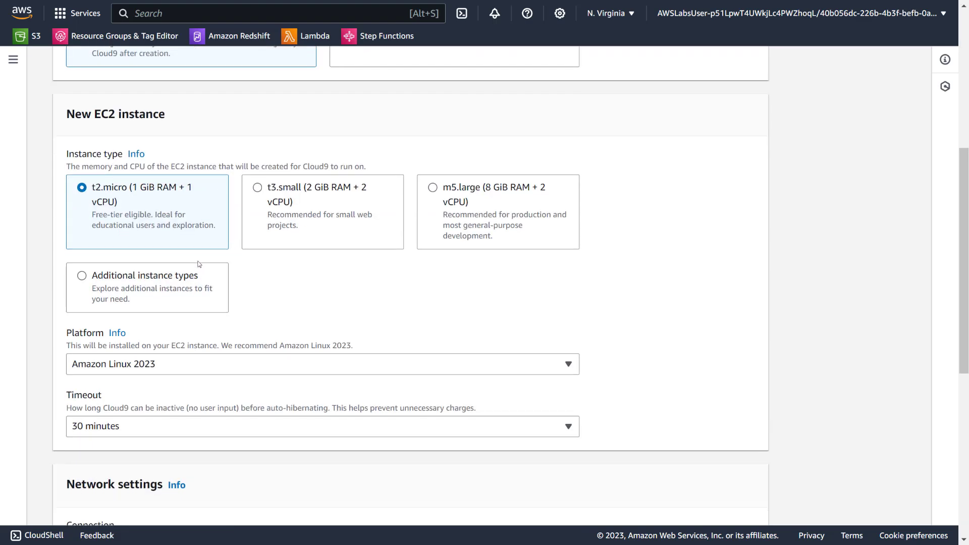
pyautogui.scroll(-4, 198, 264)
pyautogui.click(153, 167)
pyautogui.click(144, 205)
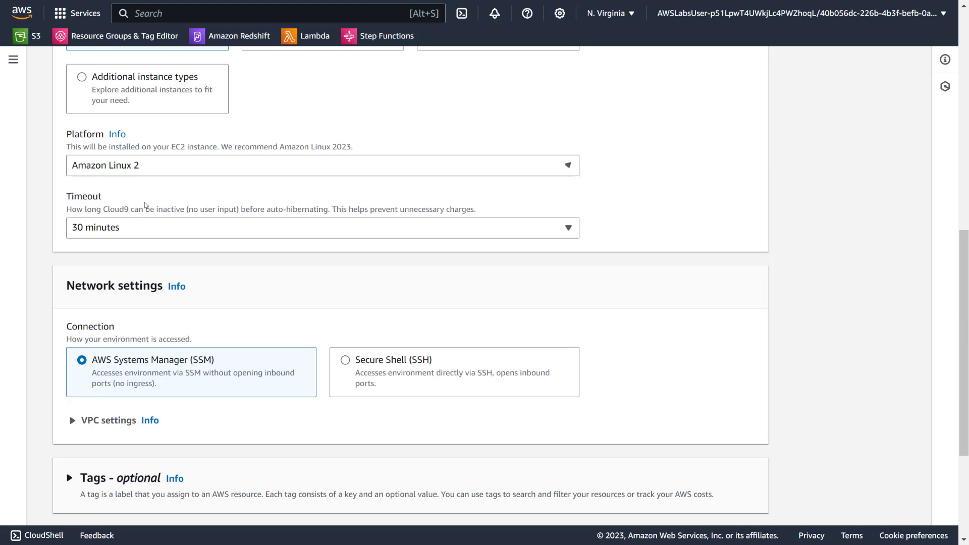
pyautogui.scroll(-4, 145, 202)
pyautogui.click(353, 167)
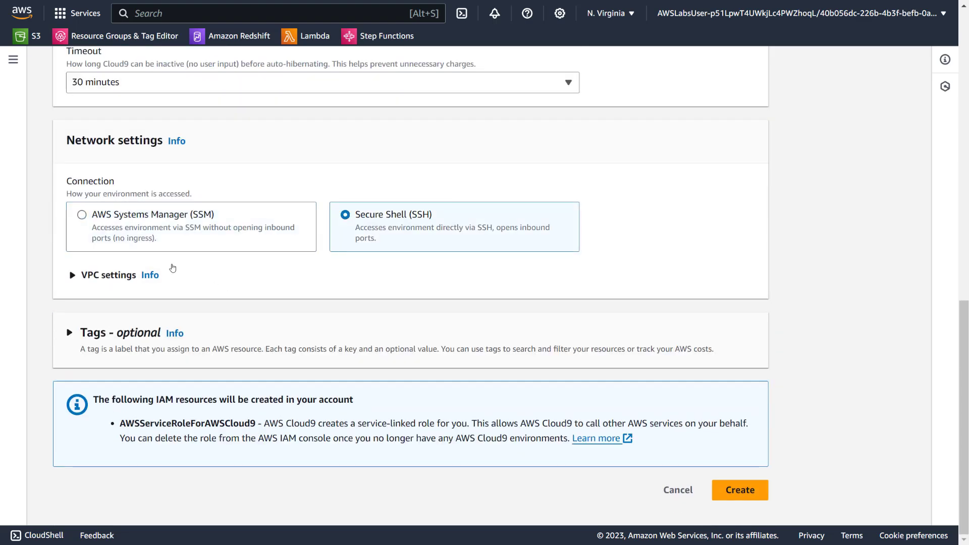
# Assign the CdkStack/LabVpc VPC and CdkStack/LabVpc/PublicSubnet1 subnet in the VPC settings, and create the environment.
pyautogui.click(133, 274)
pyautogui.scroll(-3, 134, 272)
pyautogui.click(146, 194)
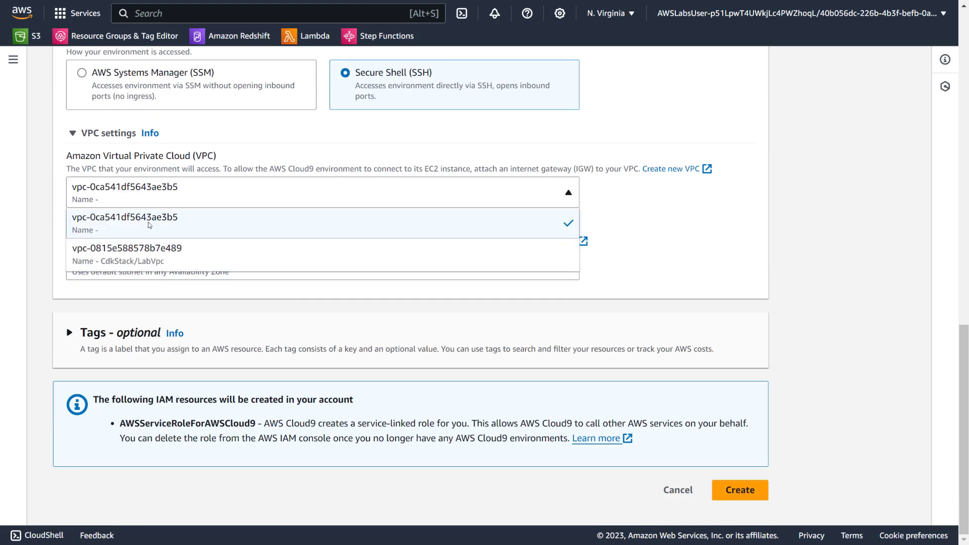
pyautogui.click(147, 253)
pyautogui.click(181, 268)
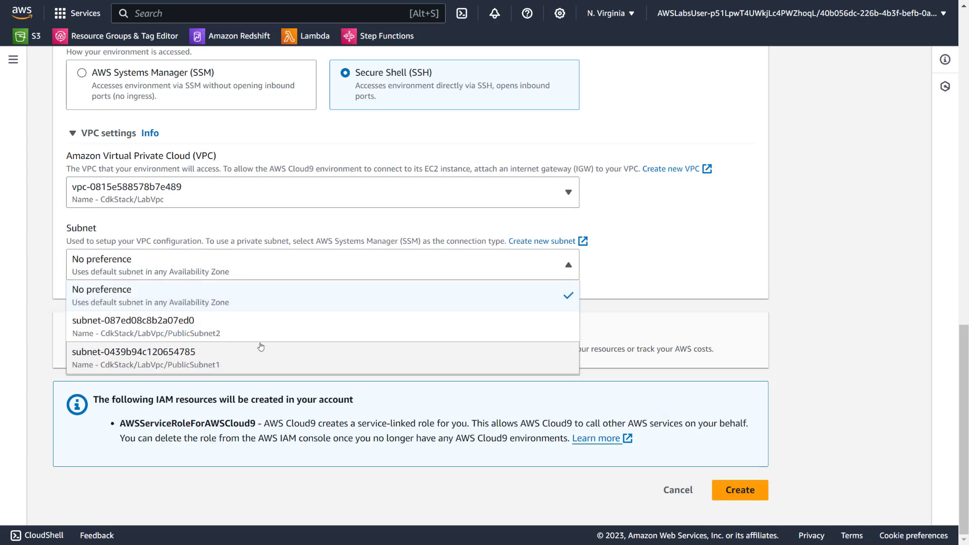
pyautogui.click(250, 365)
pyautogui.scroll(-2, 110, 309)
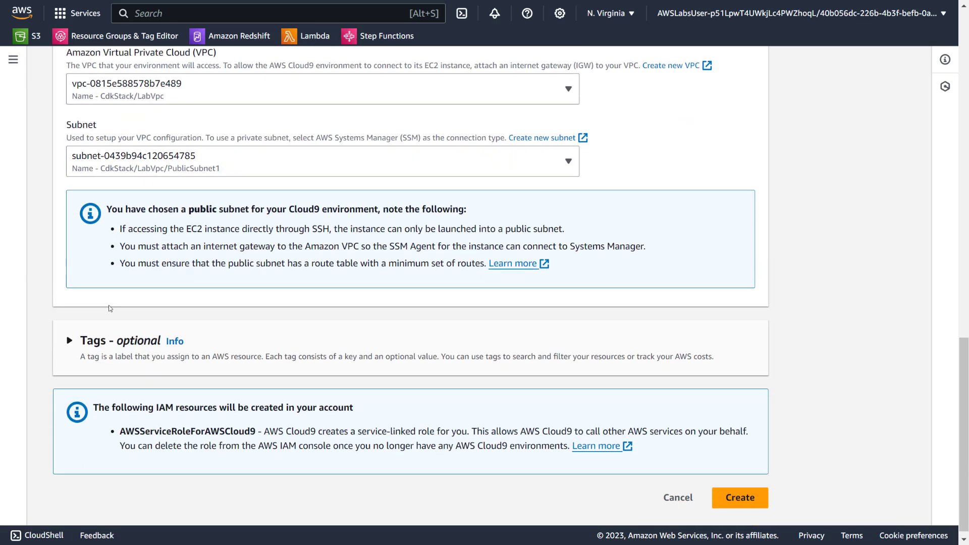
pyautogui.click(750, 498)
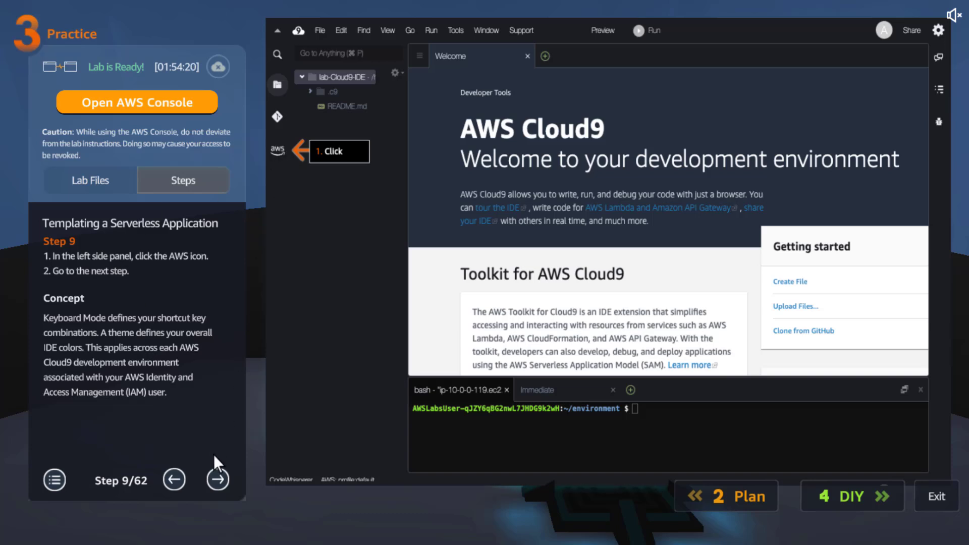
# Return to the lab guide and read steps 9 to 13 on adding a region, creating a Lambda SAM application and choosing its runtime.
pyautogui.click(215, 481)
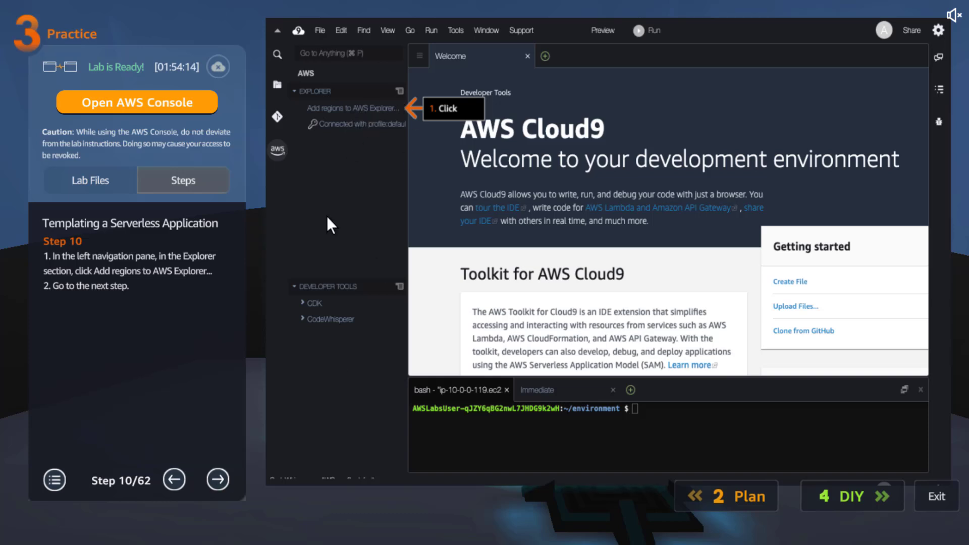
pyautogui.click(225, 474)
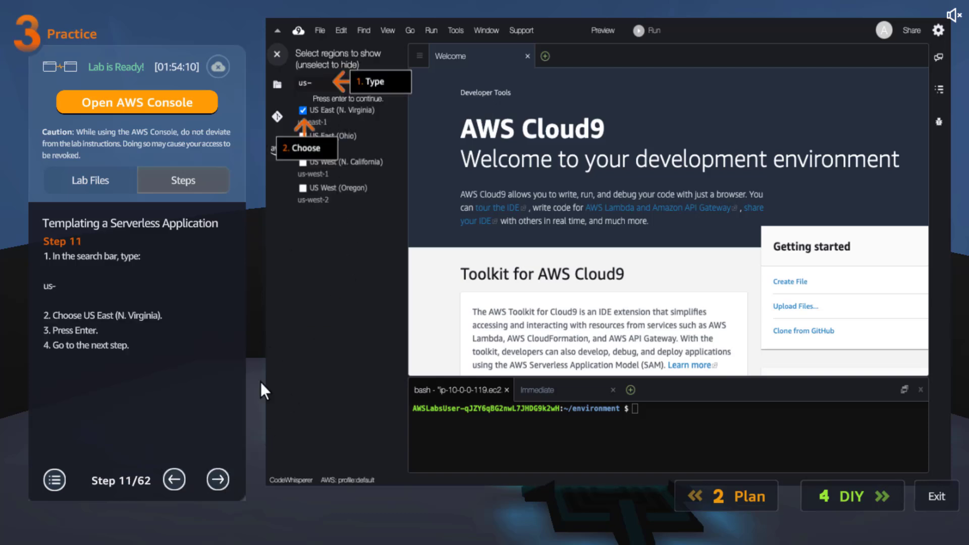
pyautogui.click(213, 485)
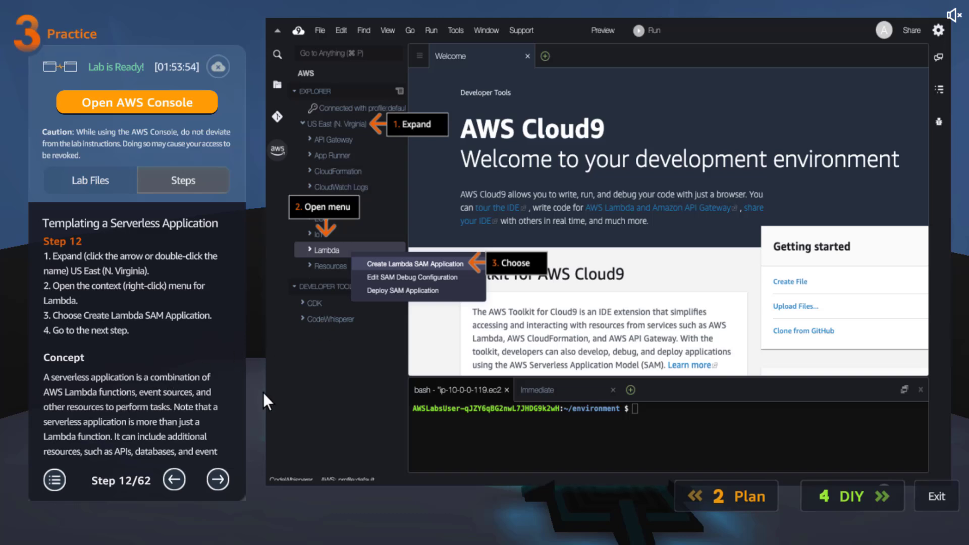
pyautogui.click(220, 478)
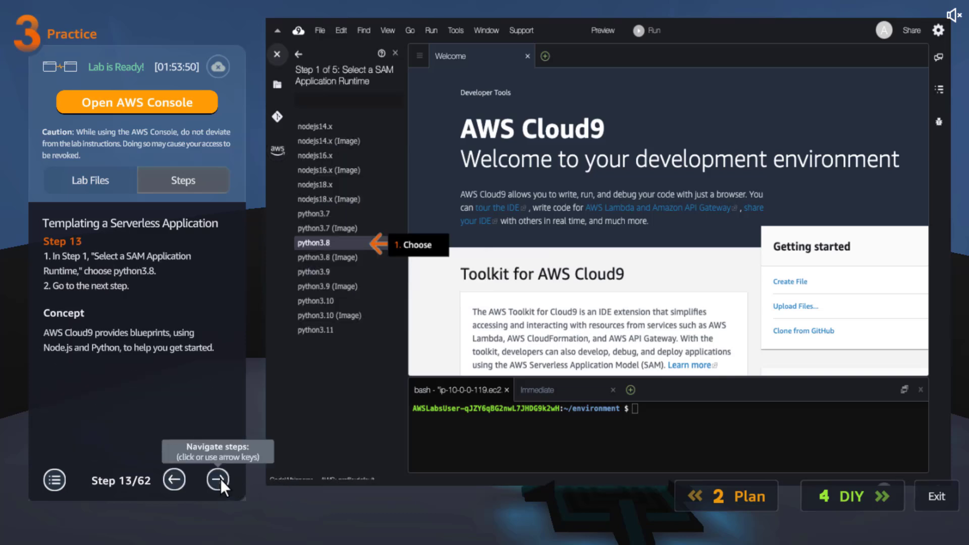
# Read lab guide steps 14 to 18 on the SAM application's architecture, template, folder and appfn name.
pyautogui.click(218, 480)
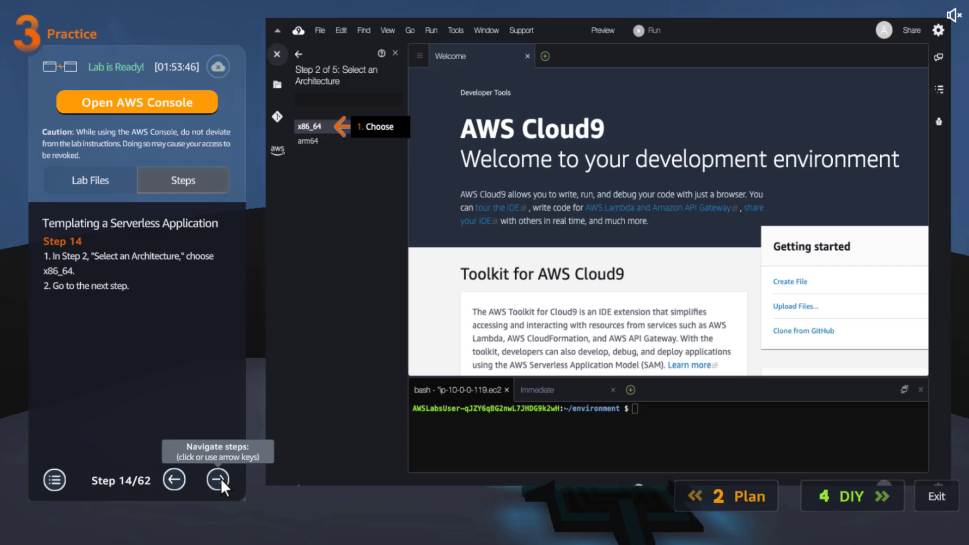
pyautogui.click(219, 479)
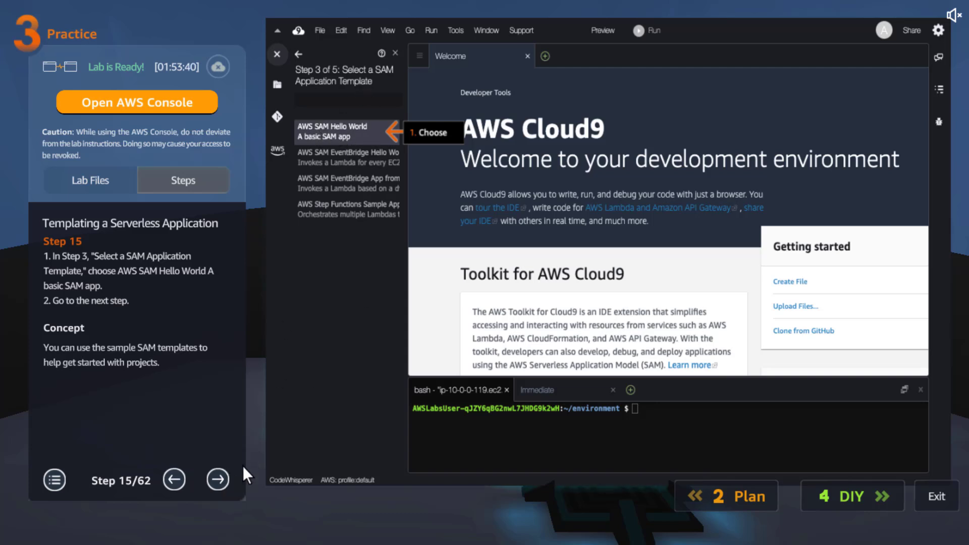
pyautogui.click(221, 478)
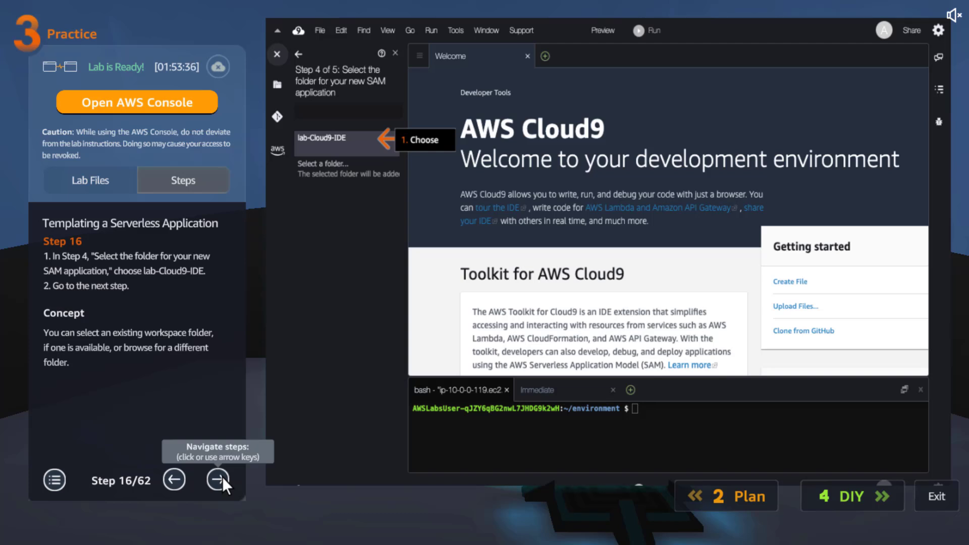
pyautogui.click(222, 478)
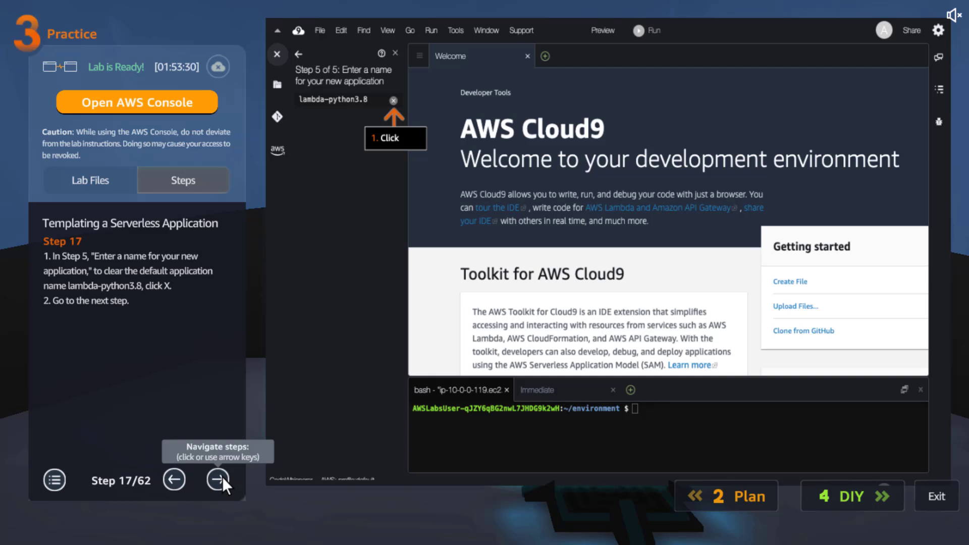
pyautogui.click(222, 478)
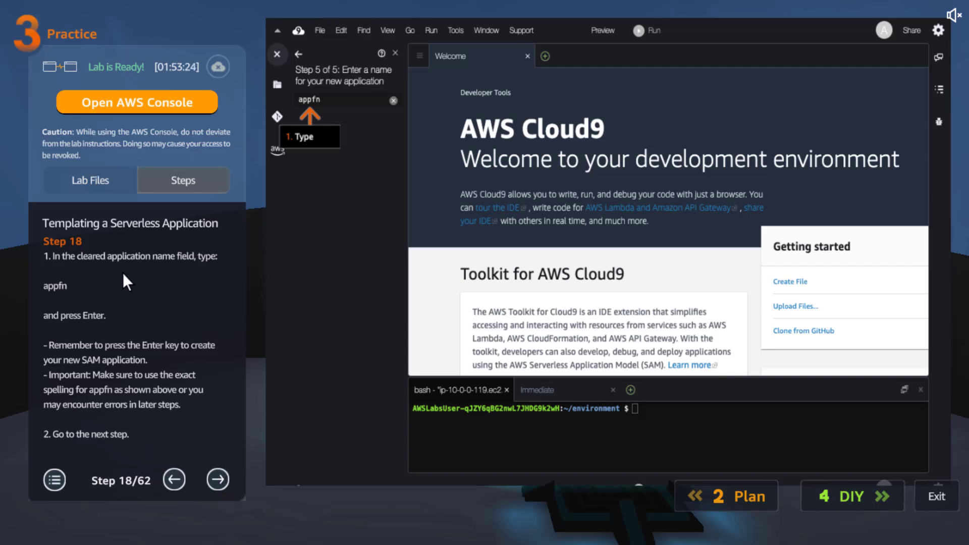
pyautogui.doubleClick(56, 285)
# Read lab guide steps 19 to 22 on reviewing the created appfn folder, template.yaml and app.py files.
pyautogui.click(215, 479)
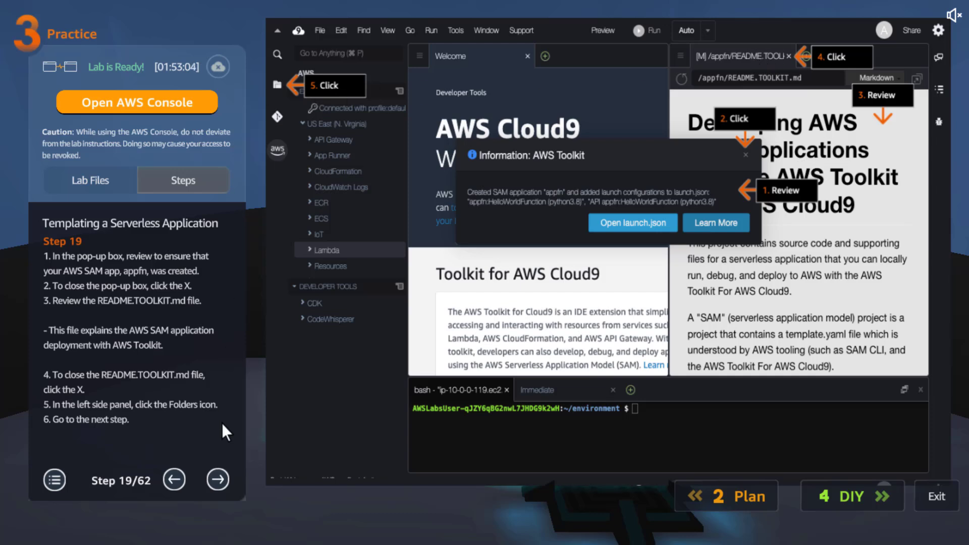
pyautogui.click(216, 477)
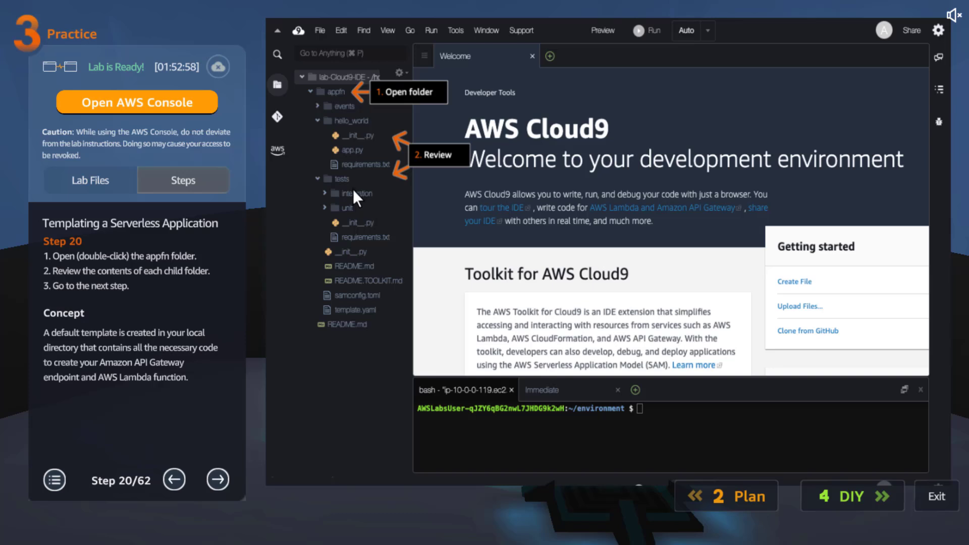
pyautogui.click(210, 481)
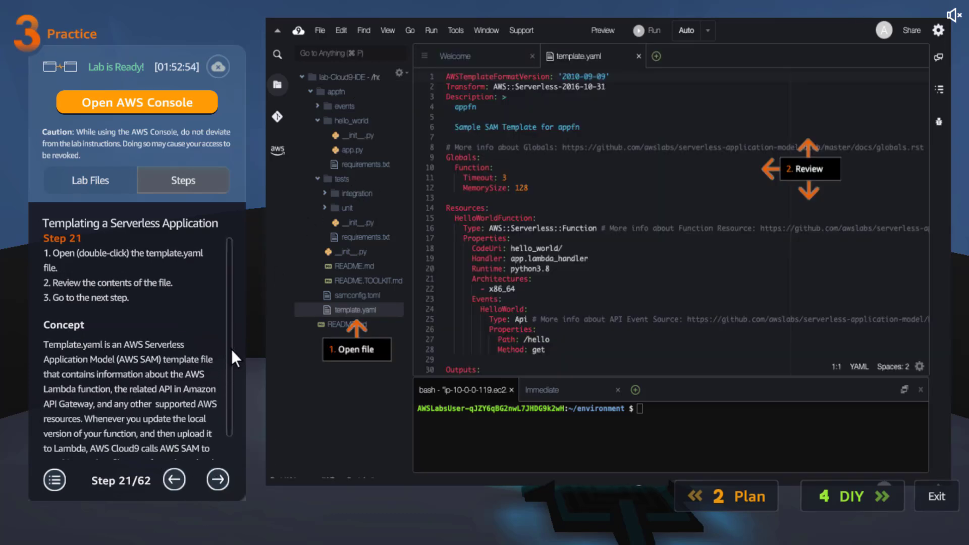
pyautogui.scroll(-1, 231, 349)
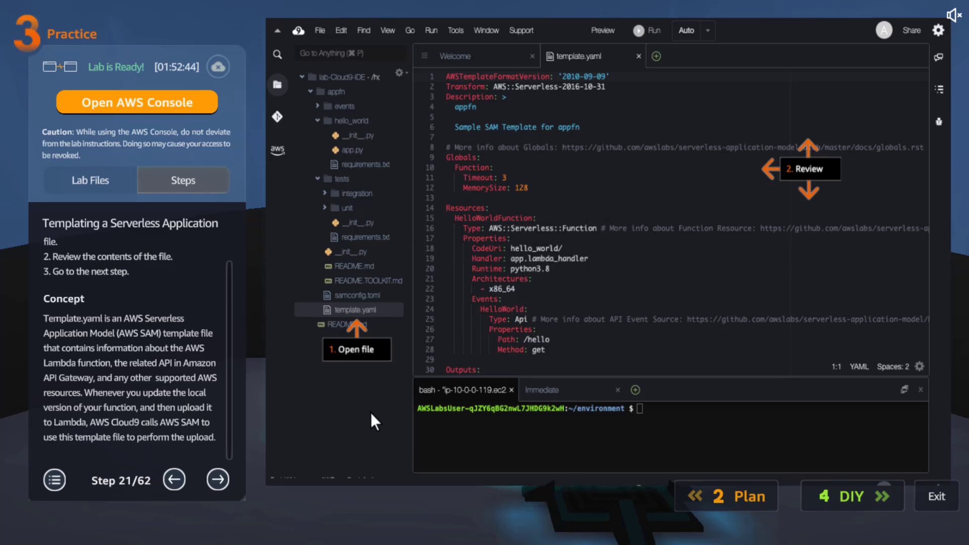
pyautogui.click(215, 481)
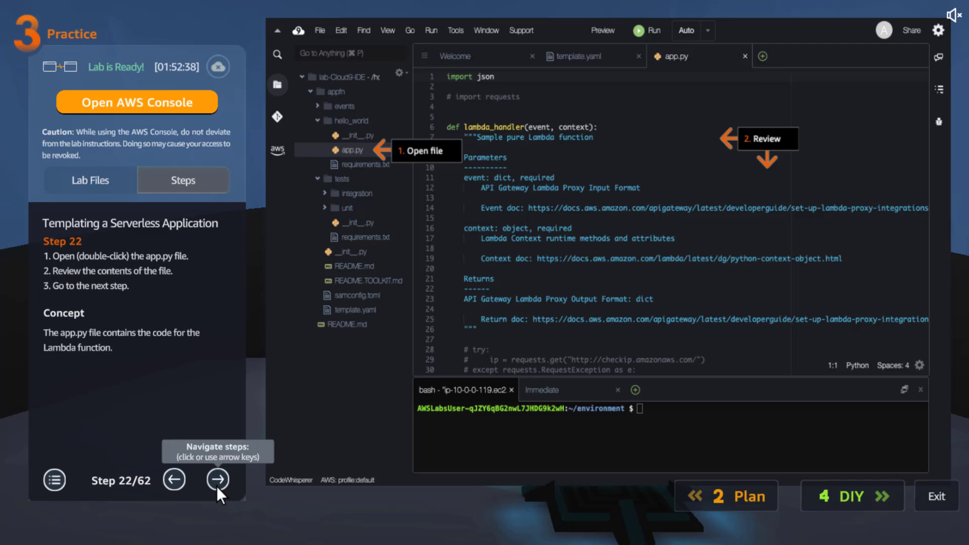
# Study lab guide step 23 on editing requirements.txt and highlight its urllib3==1.26.15 line.
pyautogui.click(217, 486)
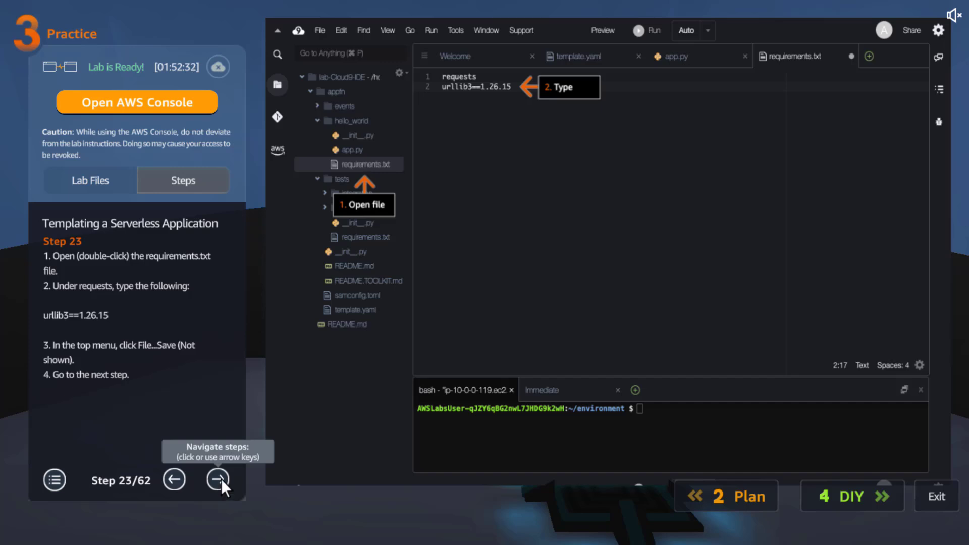
pyautogui.click(221, 480)
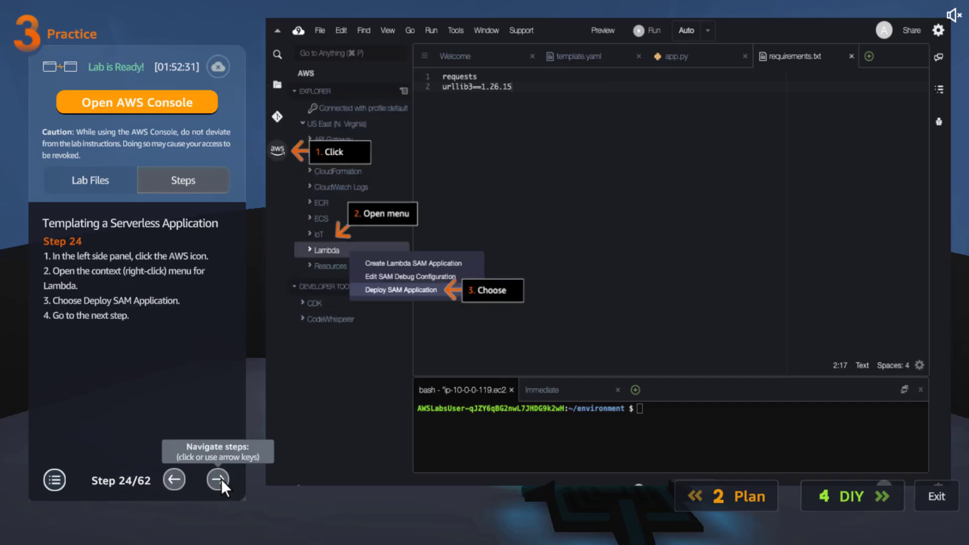
pyautogui.click(169, 482)
pyautogui.click(169, 482)
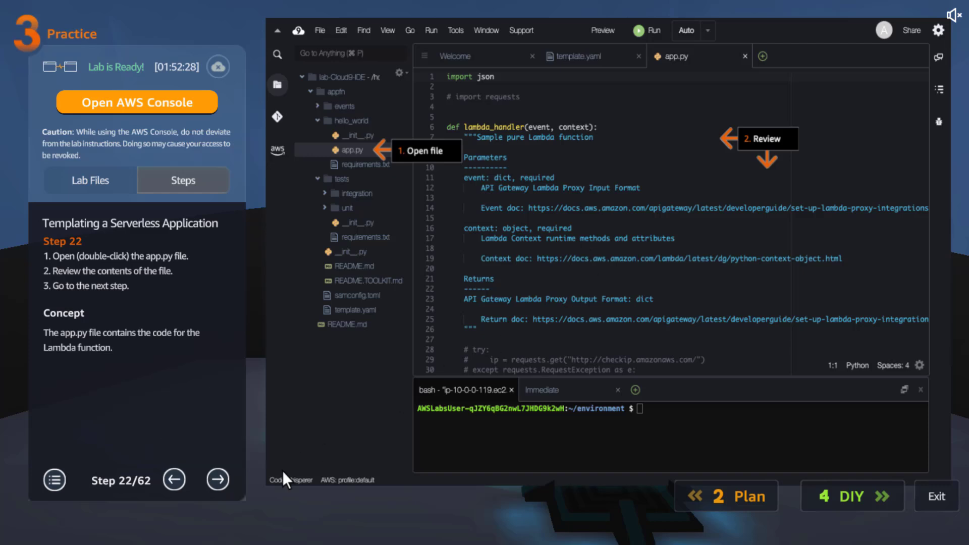
pyautogui.click(221, 477)
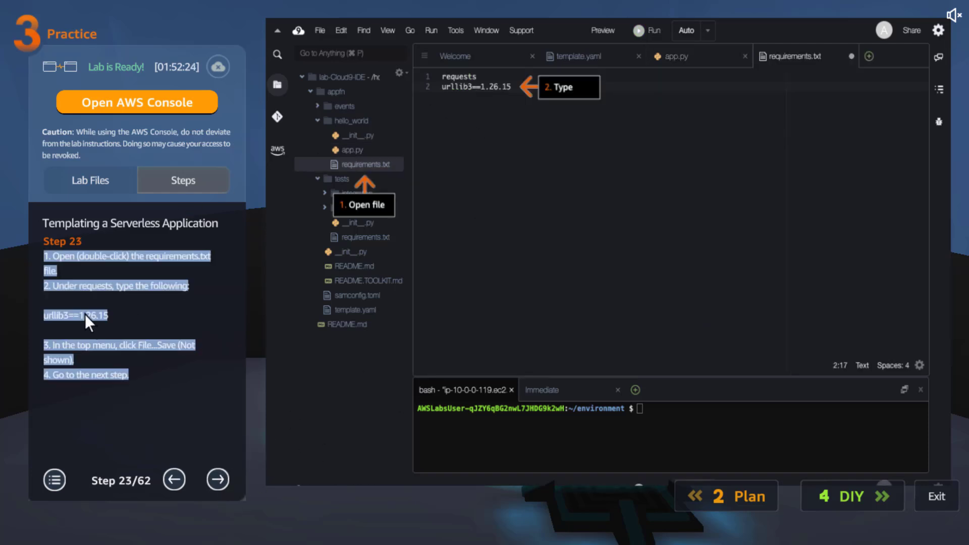
pyautogui.moveTo(114, 314); pyautogui.dragTo(63, 314)
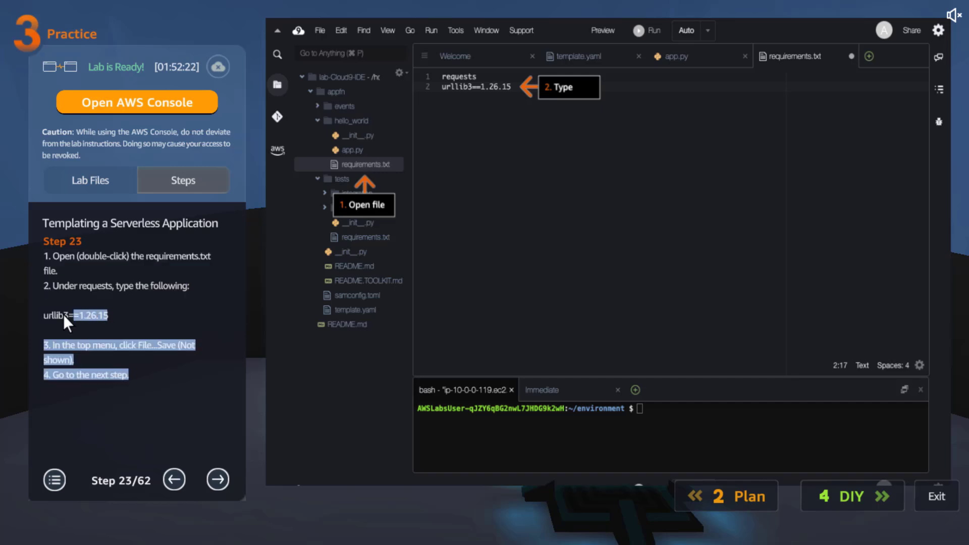
pyautogui.click(130, 310)
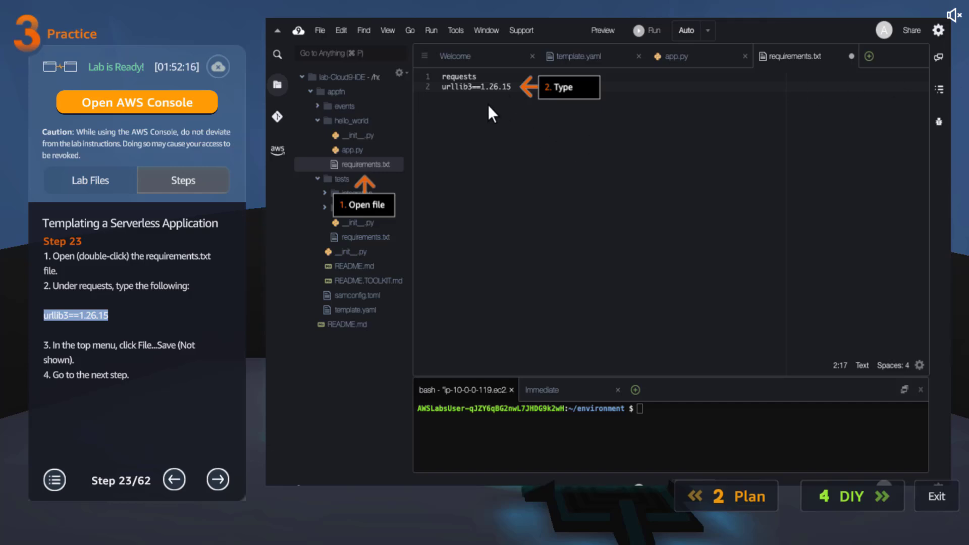
# Read lab guide steps 24 to 28 on deploying the SAM application, choosing its template, bucket and stack name, and checking the deployment logs.
pyautogui.click(217, 480)
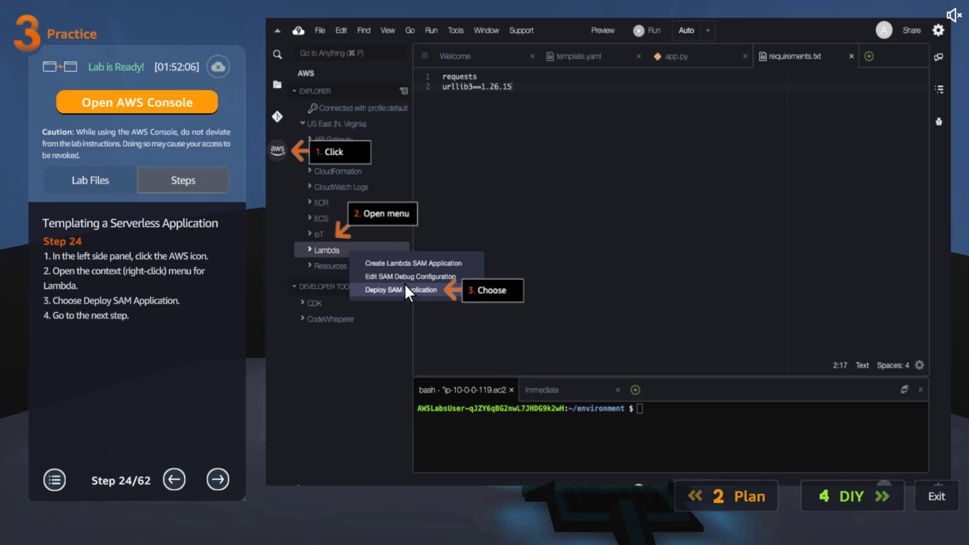
pyautogui.click(219, 479)
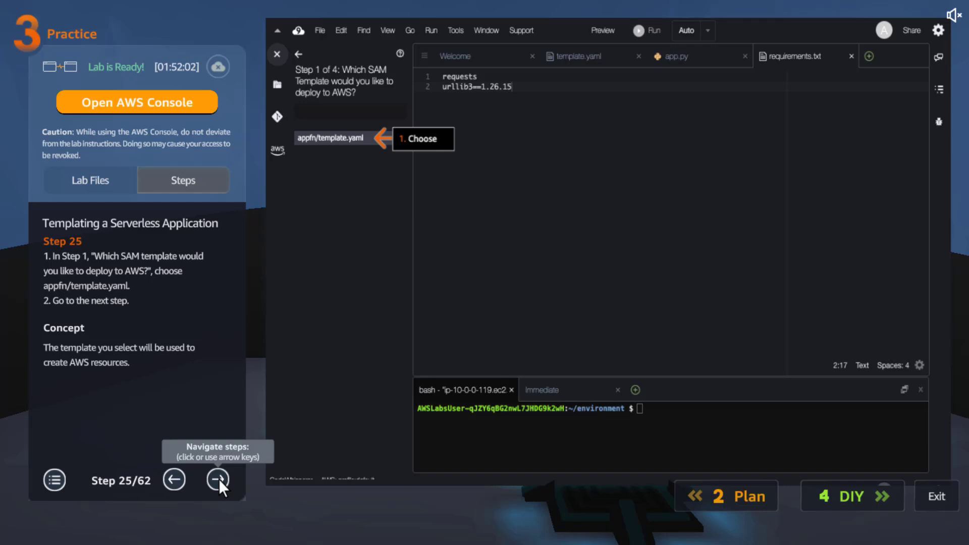
pyautogui.click(219, 479)
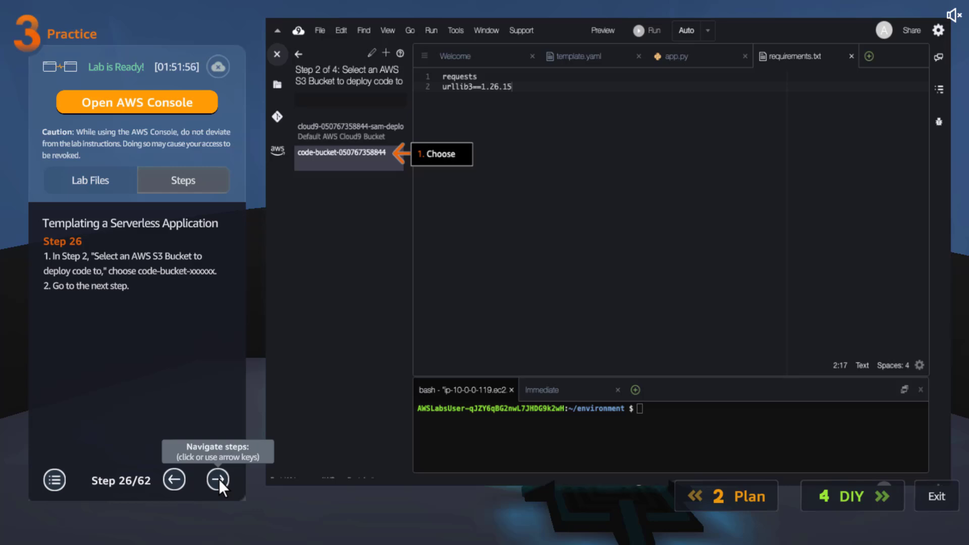
pyautogui.click(217, 480)
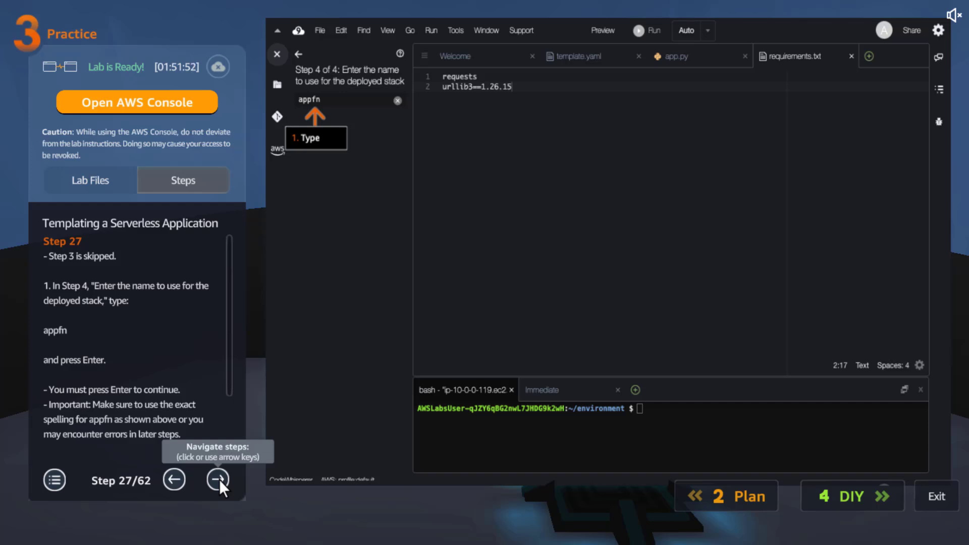
pyautogui.click(218, 480)
pyautogui.click(174, 480)
pyautogui.scroll(-3, 210, 421)
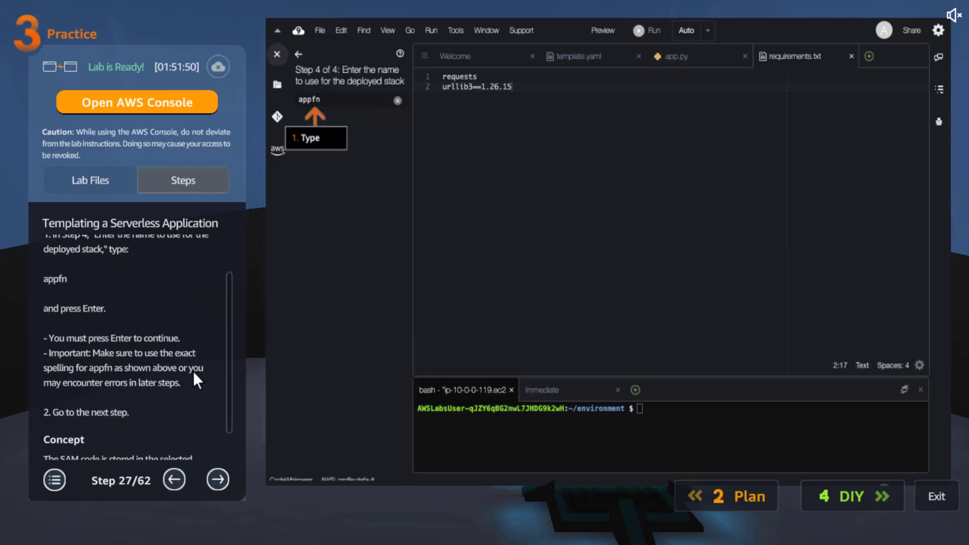
pyautogui.click(218, 479)
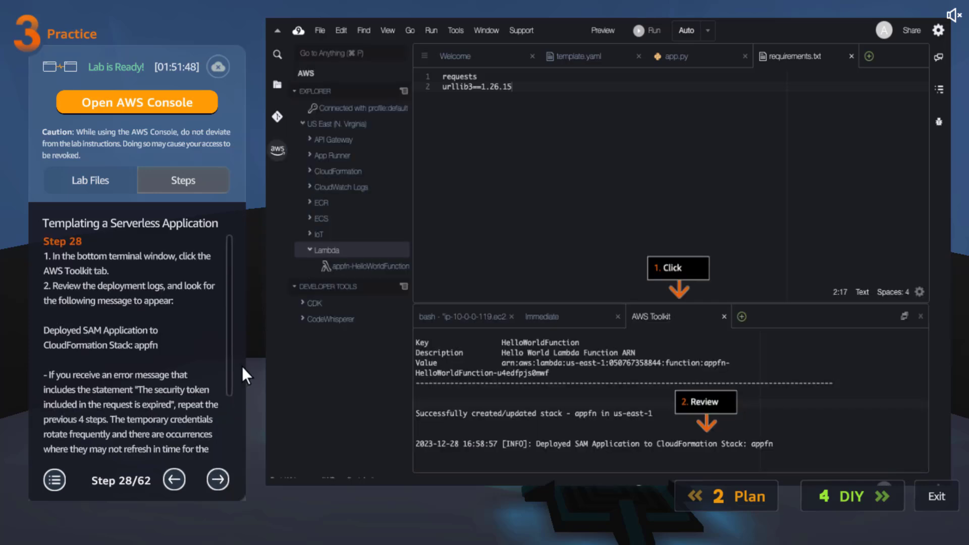
pyautogui.scroll(-4, 232, 328)
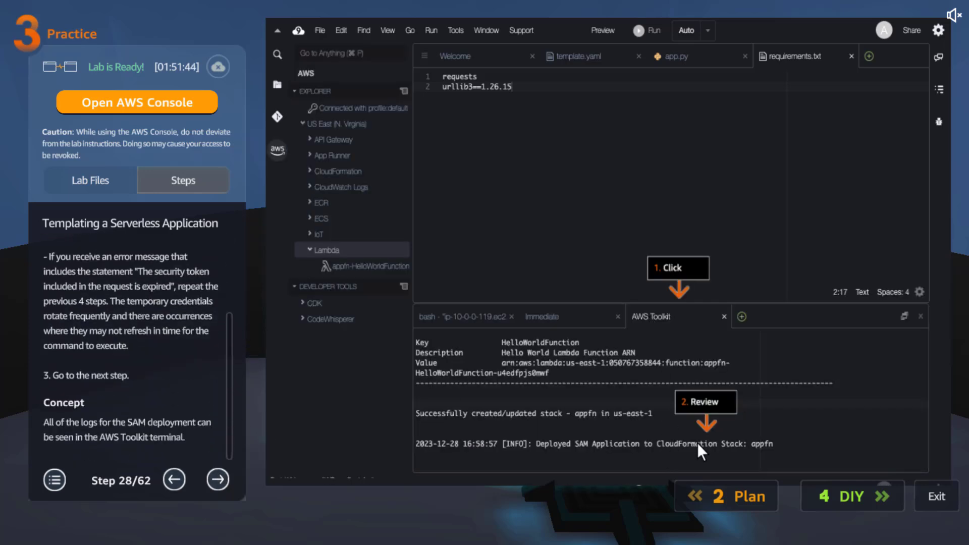
# Read lab guide steps 29 and 30 on returning to the Cloud9 dashboard and opening CloudFormation.
pyautogui.click(222, 482)
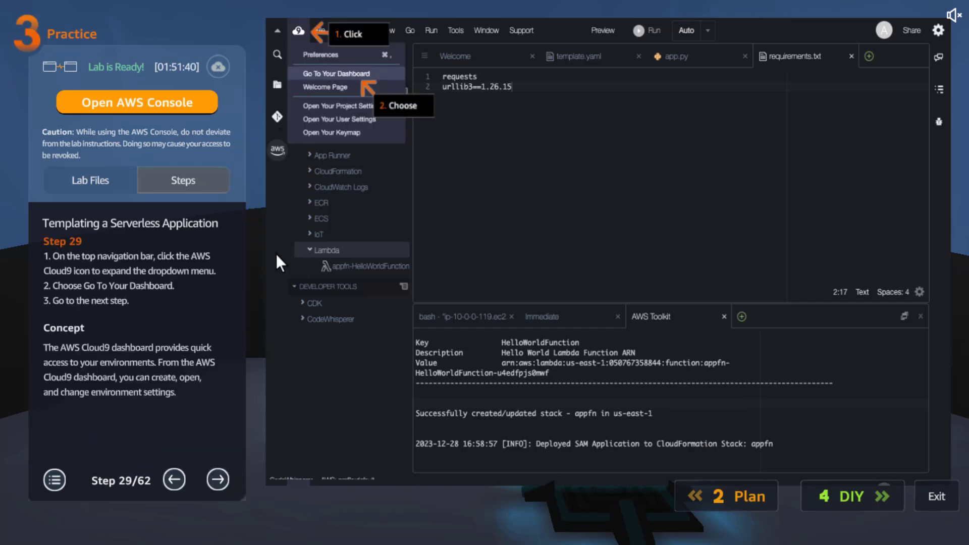
pyautogui.click(216, 478)
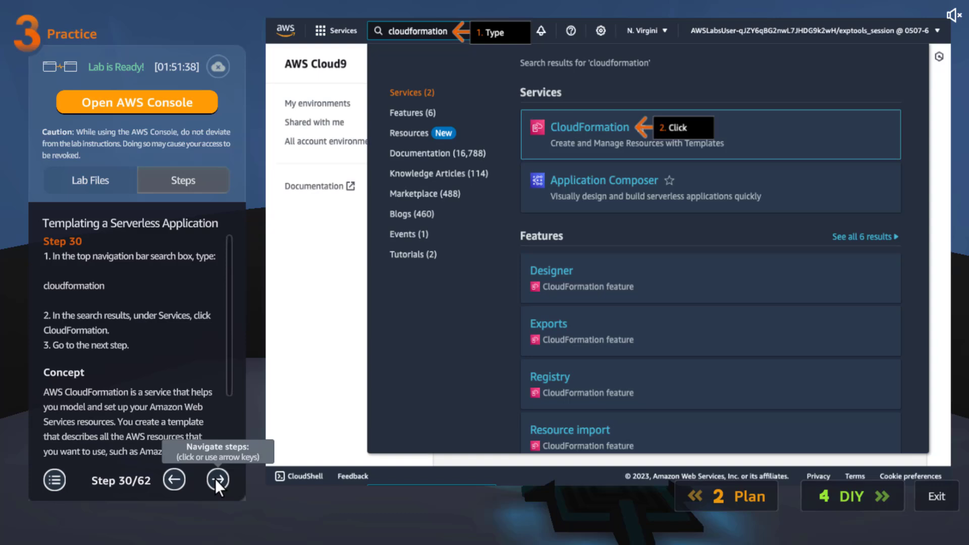
pyautogui.scroll(-2, 236, 363)
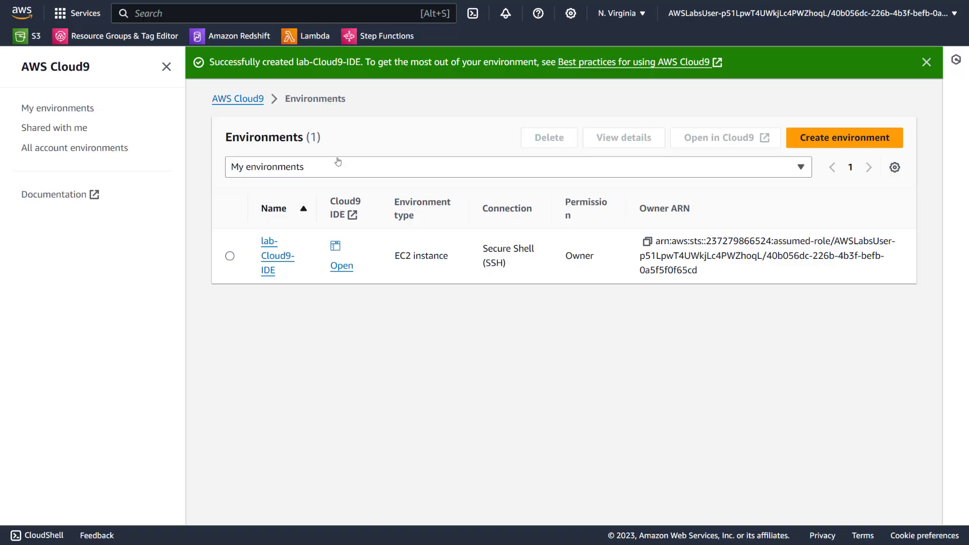
# Switch to the AWS Cloud9 console, open the lab-Cloud9-IDE environment and show its AWS explorer.
pyautogui.click(926, 61)
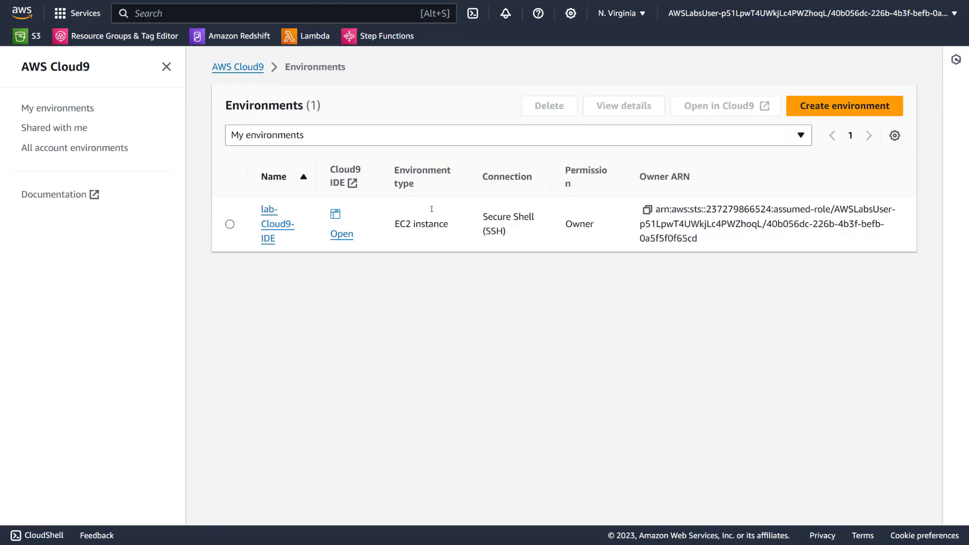
pyautogui.click(341, 235)
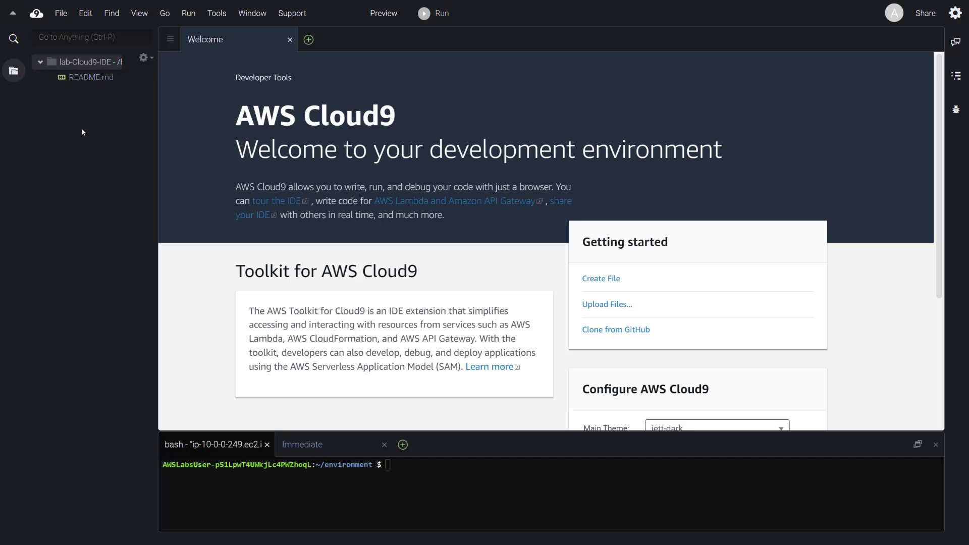
pyautogui.click(13, 104)
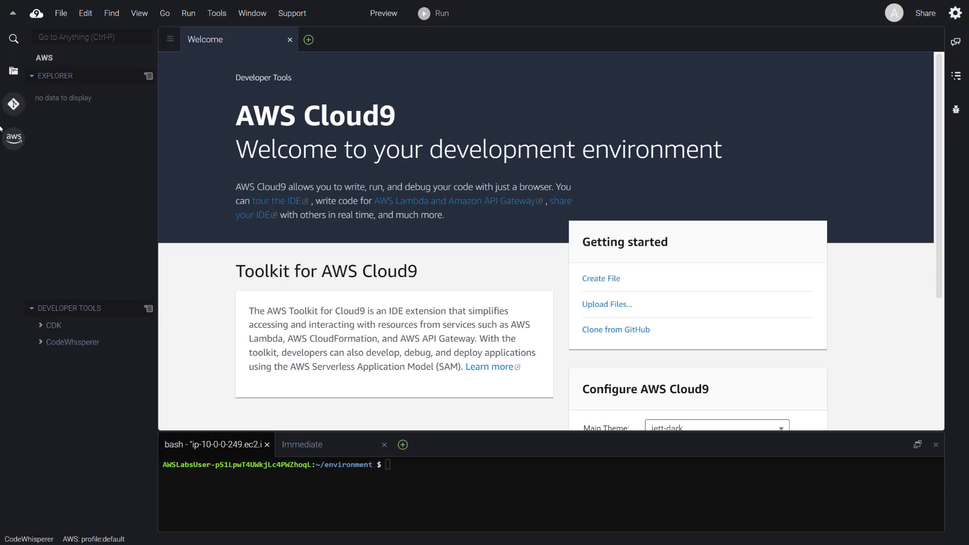
# Add the US East (N. Virginia) region, us-east-1, to the AWS explorer.
pyautogui.click(110, 95)
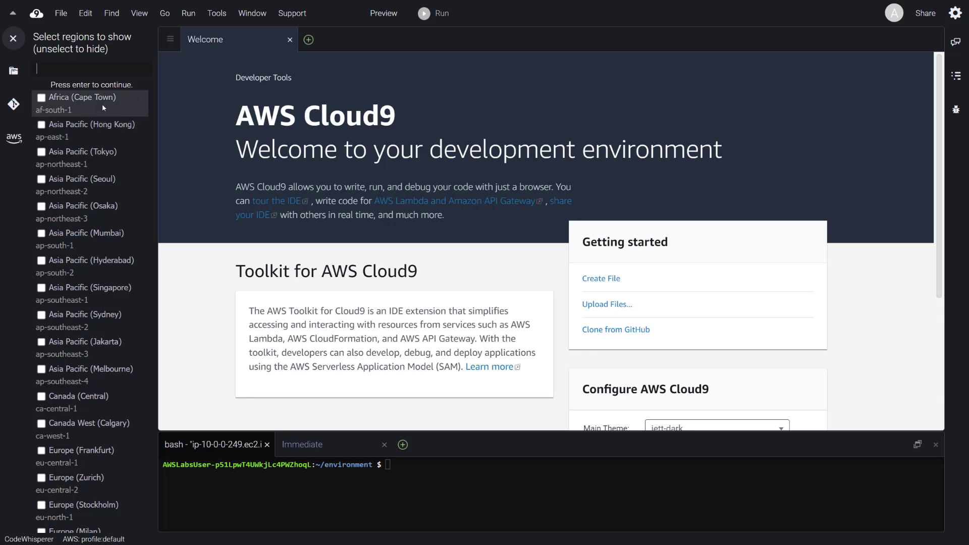
pyautogui.write('vi')
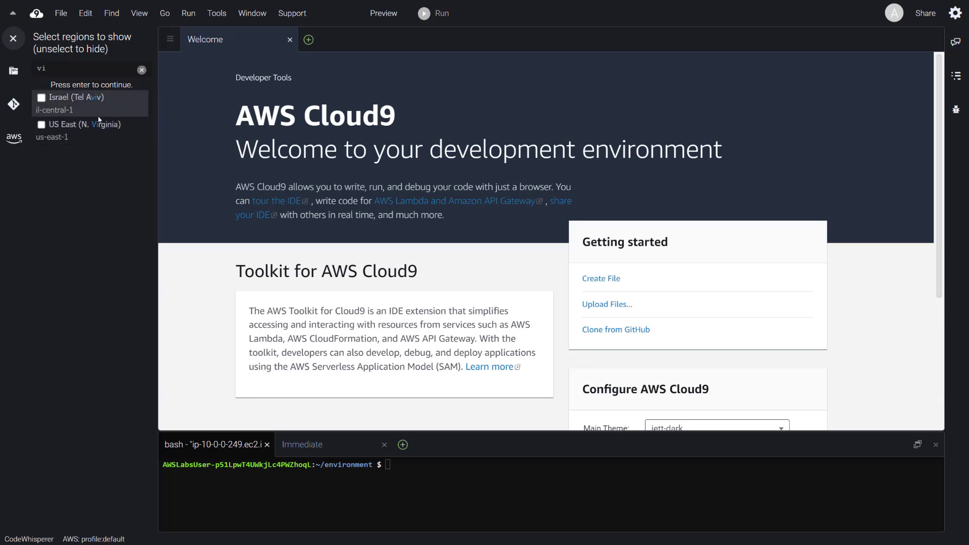
pyautogui.click(96, 129)
pyautogui.click(141, 70)
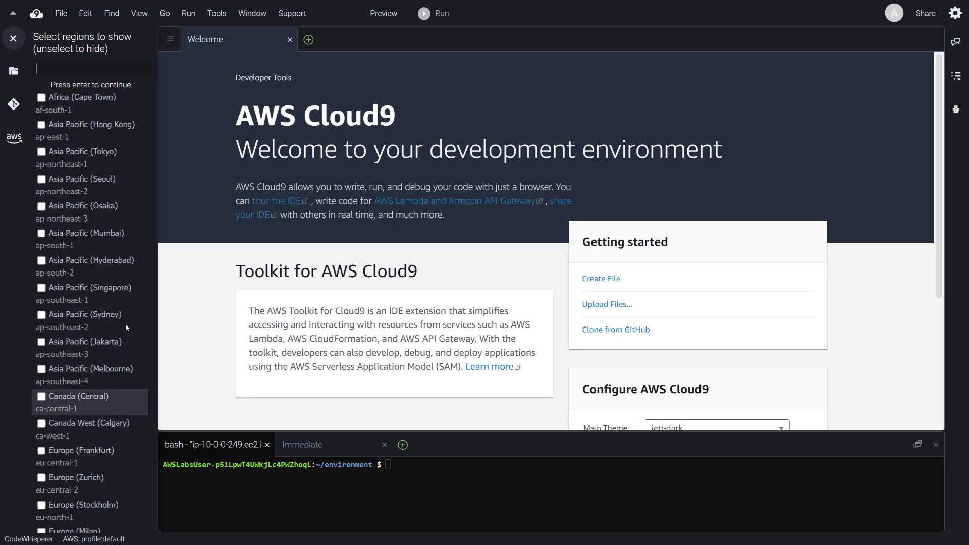
pyautogui.write('us-east')
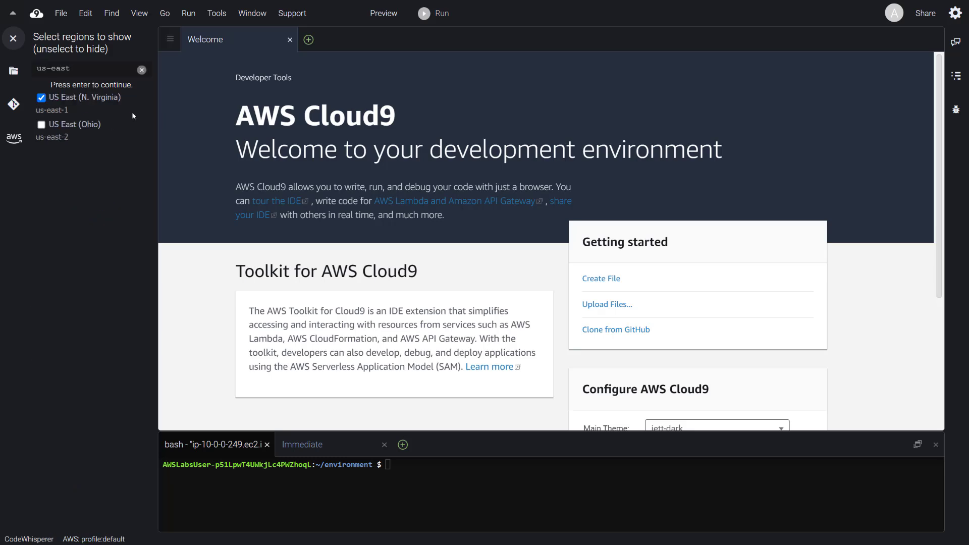
pyautogui.click(83, 97)
pyautogui.click(82, 98)
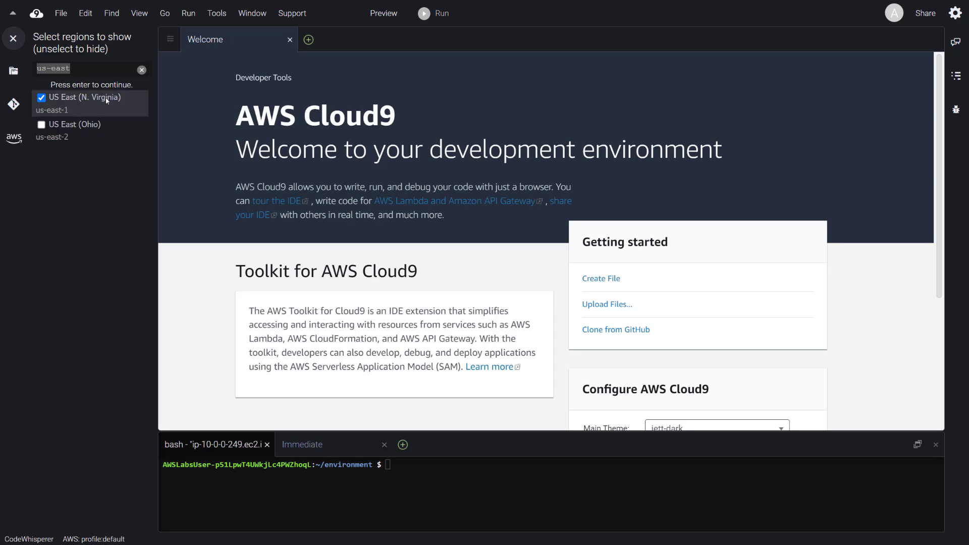
pyautogui.press('Return')
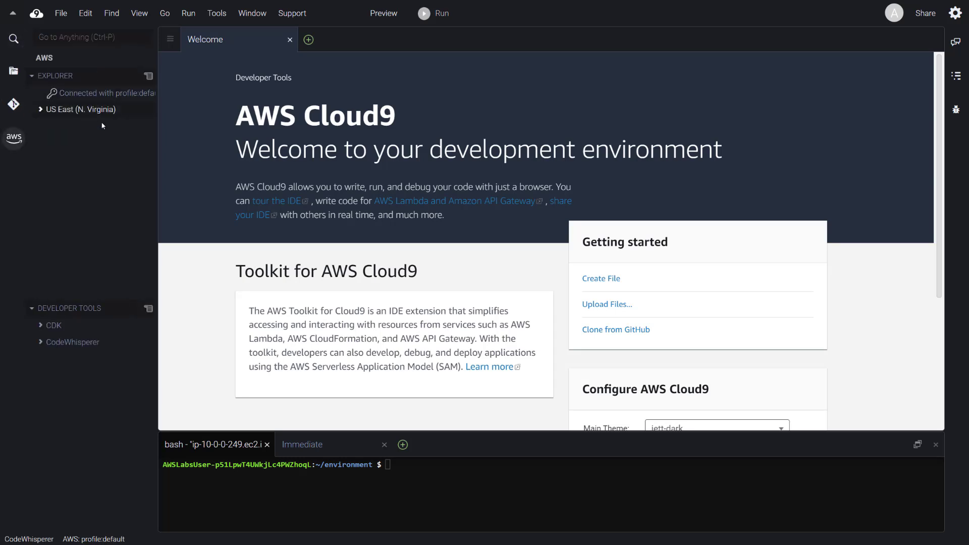
# Expand the US East (N. Virginia) region and its Lambda node in the AWS explorer.
pyautogui.click(41, 110)
pyautogui.scroll(-1, 86, 181)
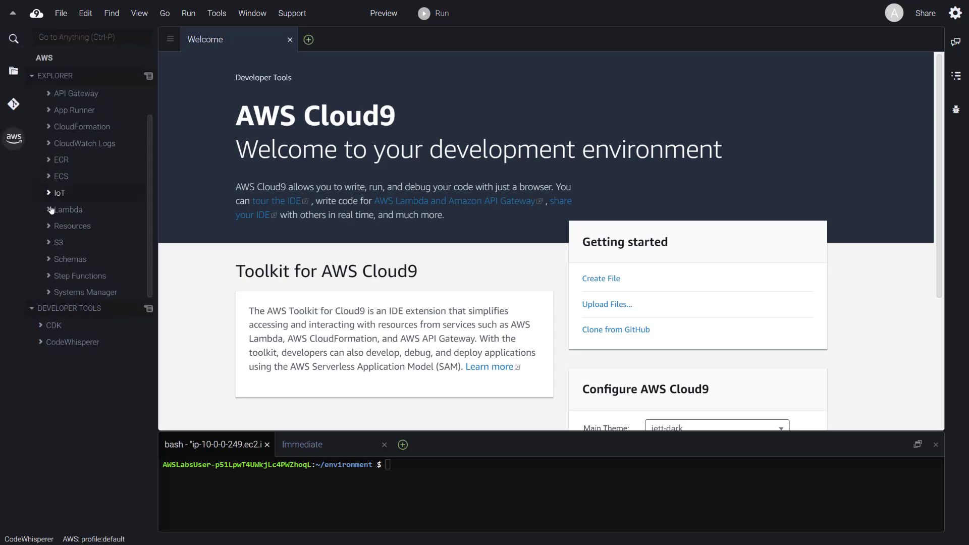
pyautogui.click(50, 210)
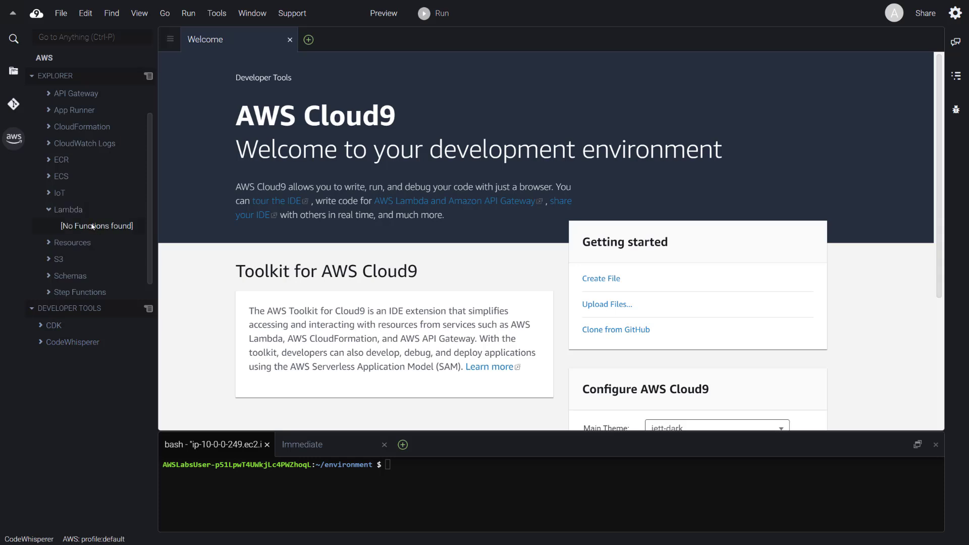
pyautogui.scroll(-1, 106, 228)
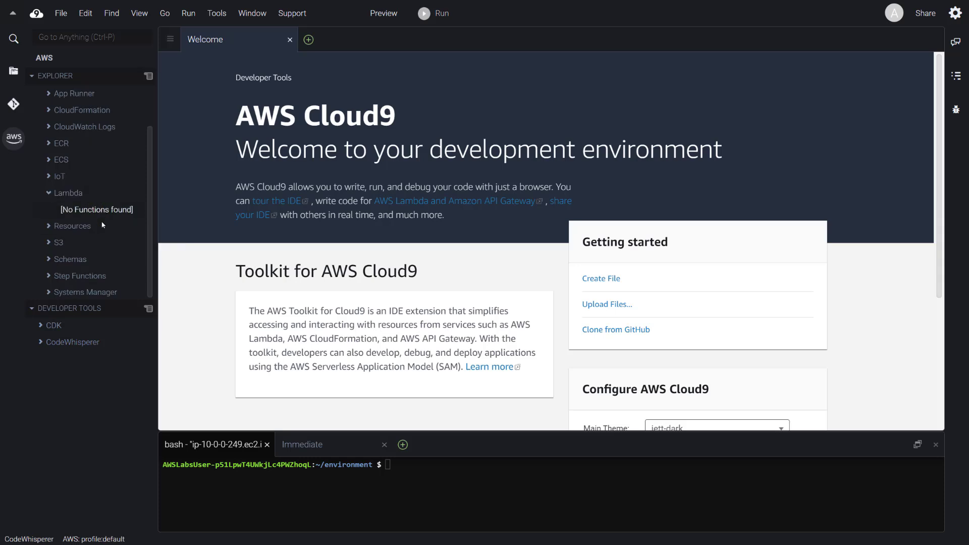
# Start a new Lambda SAM application with the python3.8 runtime, placed in the lab-Cloud9-IDE folder.
pyautogui.rightClick(77, 195)
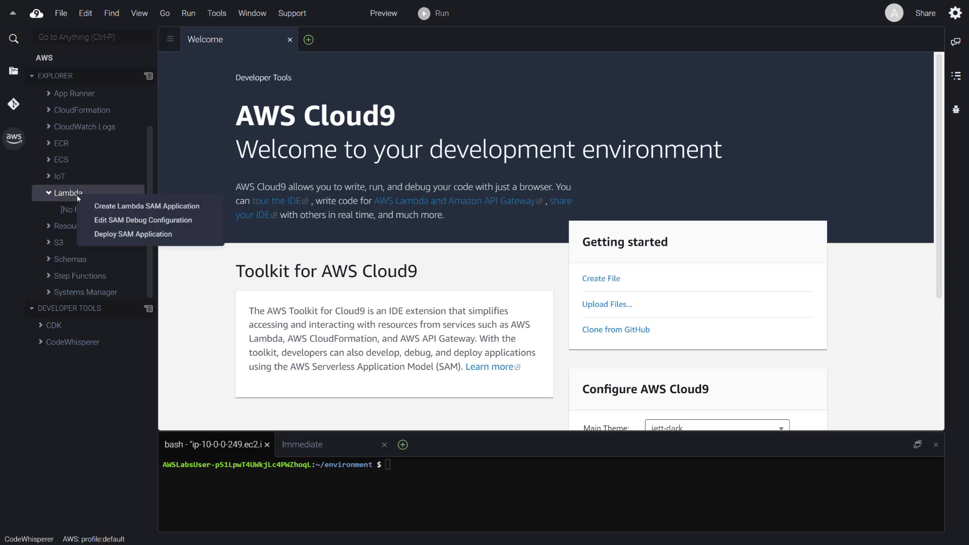
pyautogui.click(136, 207)
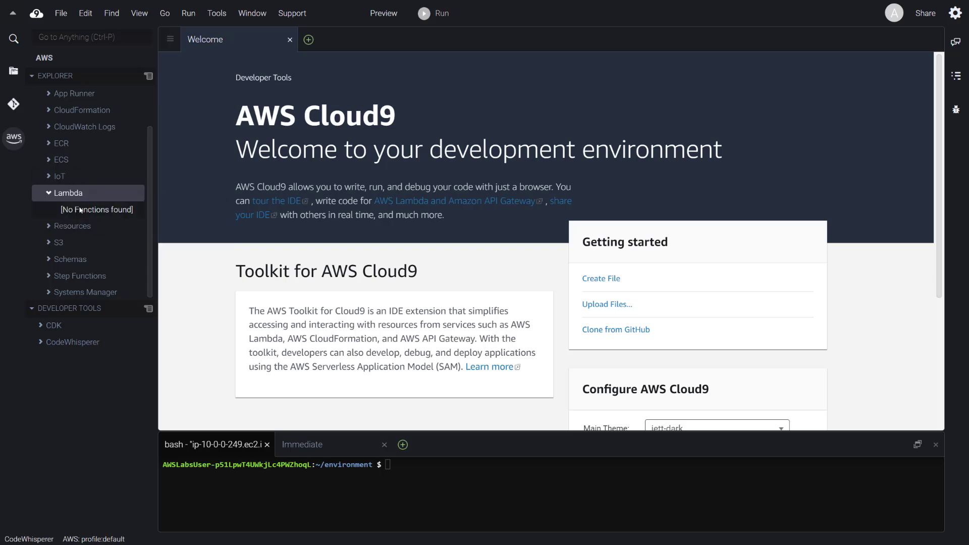
pyautogui.scroll(1, 151, 253)
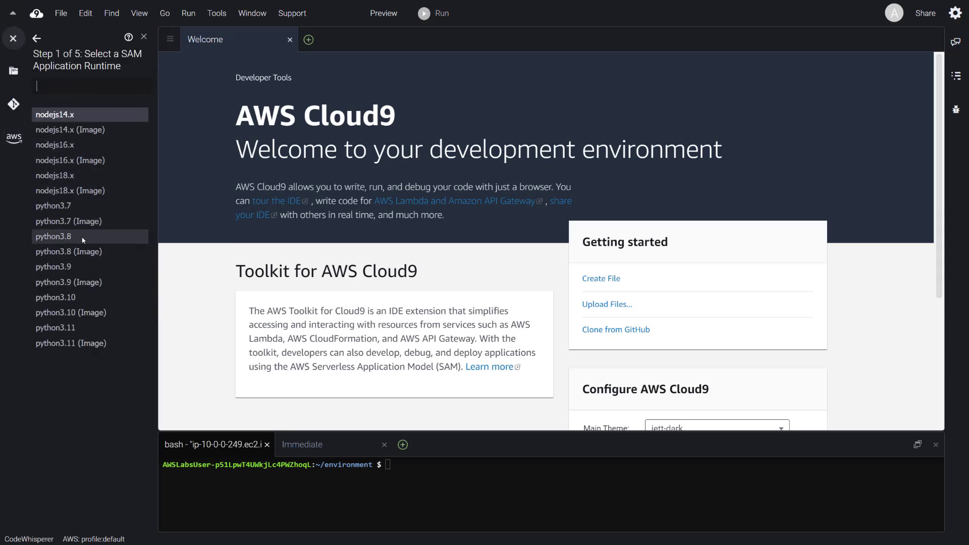
pyautogui.click(83, 237)
pyautogui.click(57, 119)
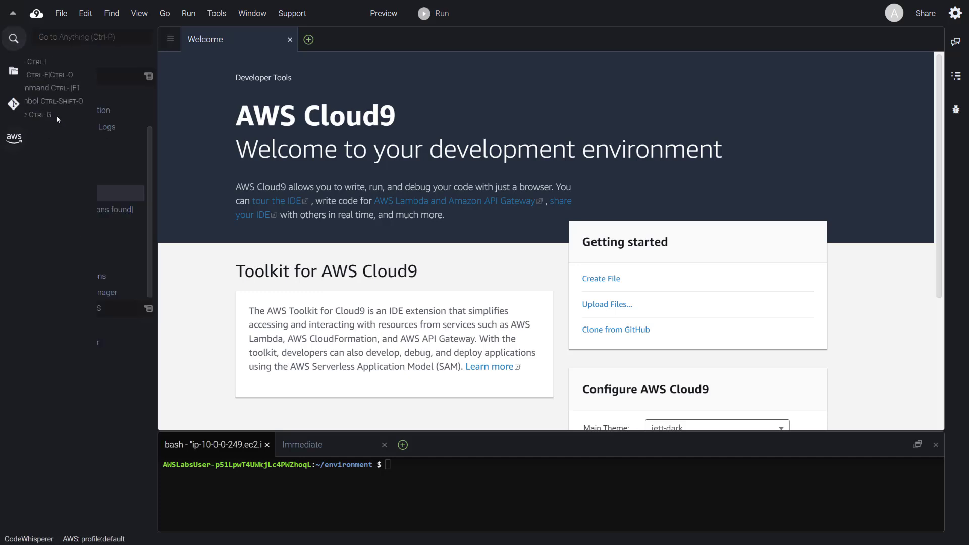
pyautogui.click(105, 125)
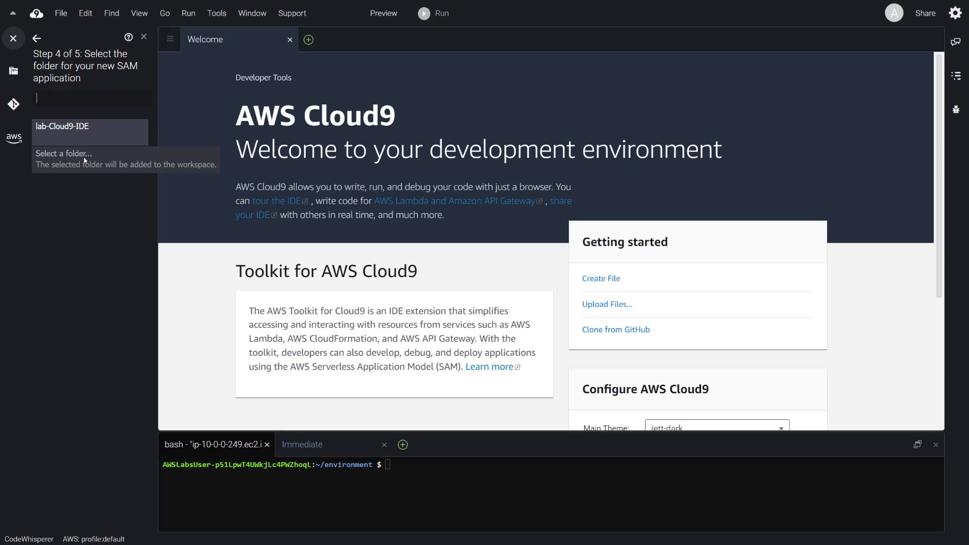
pyautogui.click(97, 133)
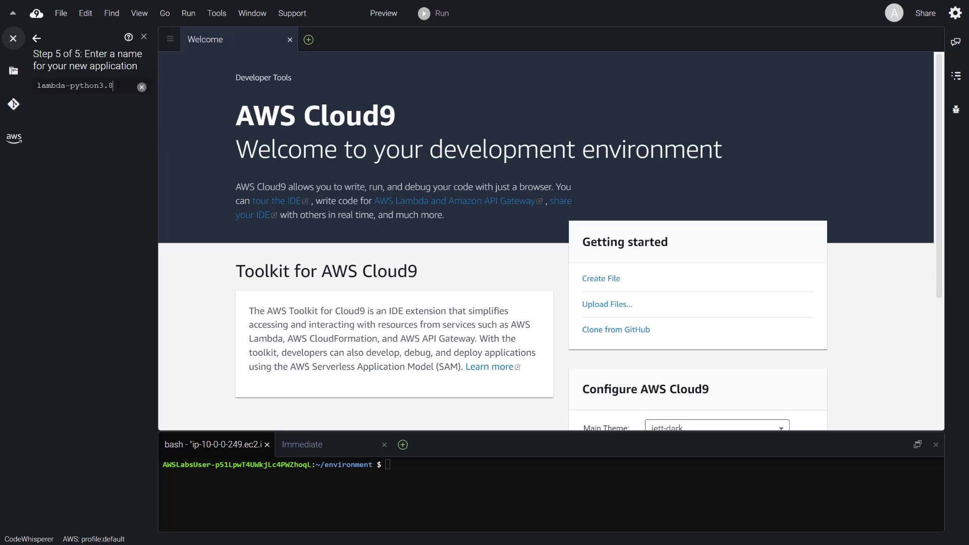
# Name the new SAM application appfn, create it and dismiss the creation notice.
pyautogui.moveTo(114, 85); pyautogui.dragTo(25, 86)
pyautogui.write('a')
pyautogui.write('pp01')
pyautogui.press('Return')
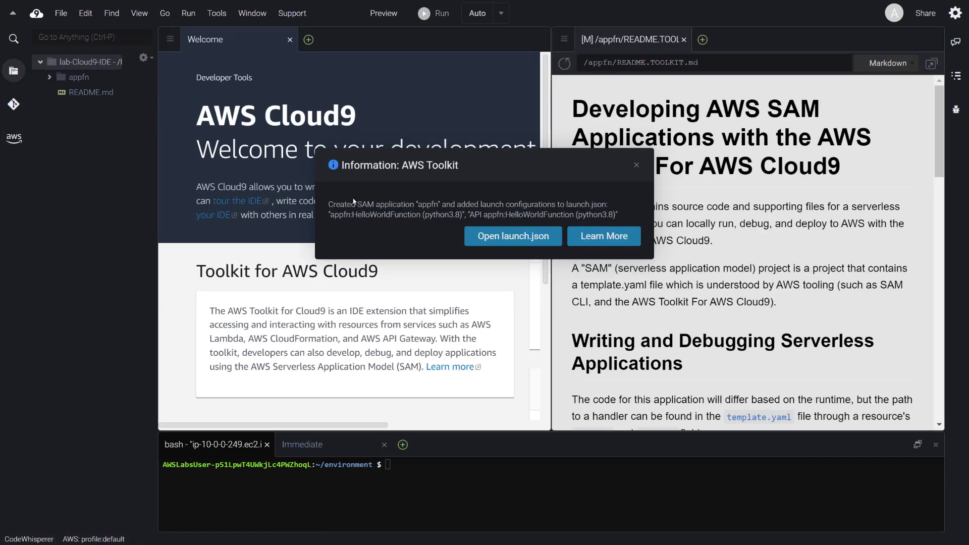
pyautogui.click(636, 165)
# Skim README.TOOLKIT.md for the guidance on debugging and deploying serverless applications, and close it along with the Welcome page.
pyautogui.scroll(-3, 704, 117)
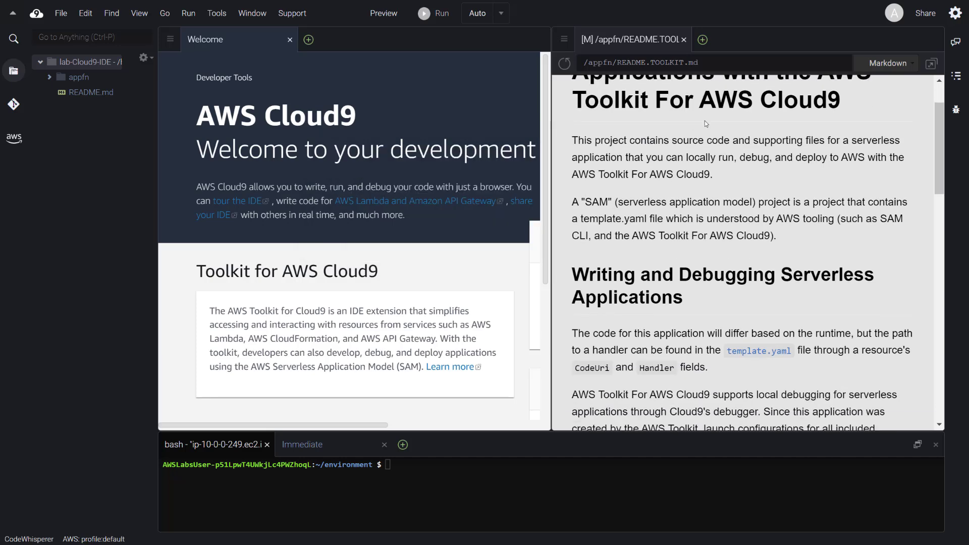
pyautogui.scroll(3, 735, 170)
pyautogui.scroll(-15, 702, 216)
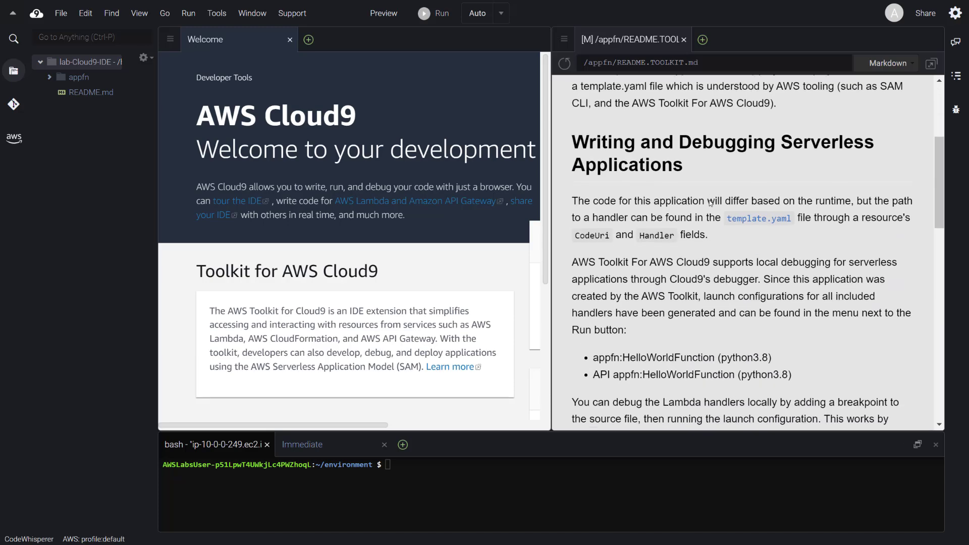
pyautogui.scroll(15, 779, 246)
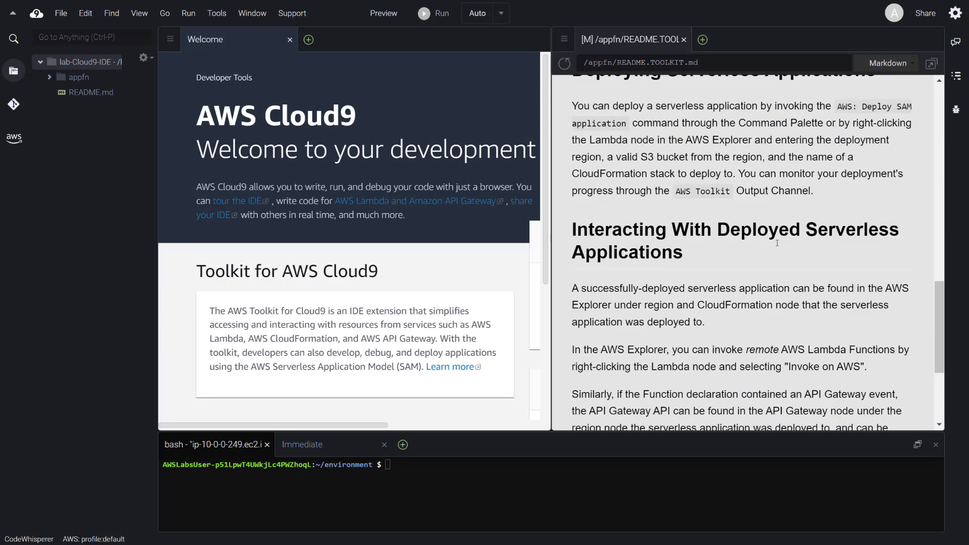
pyautogui.click(683, 40)
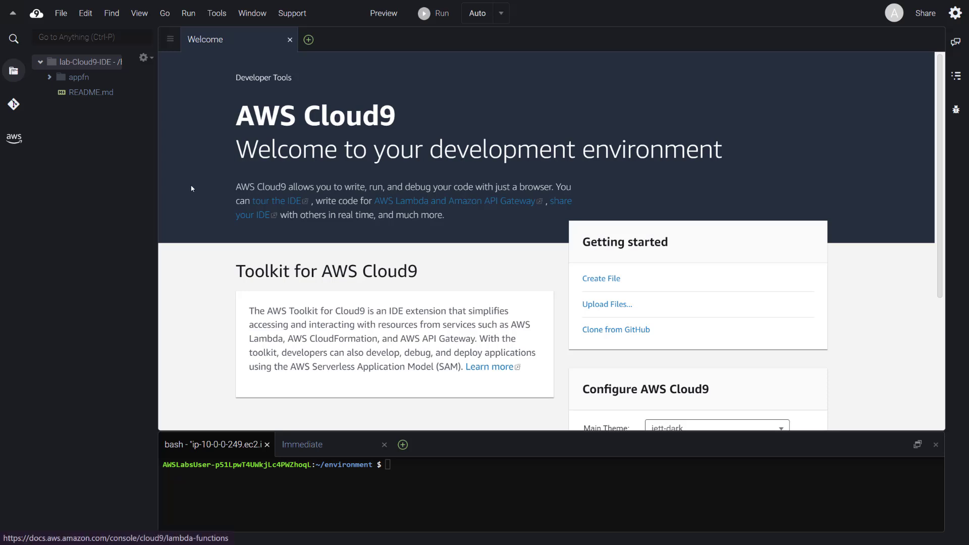
pyautogui.click(289, 40)
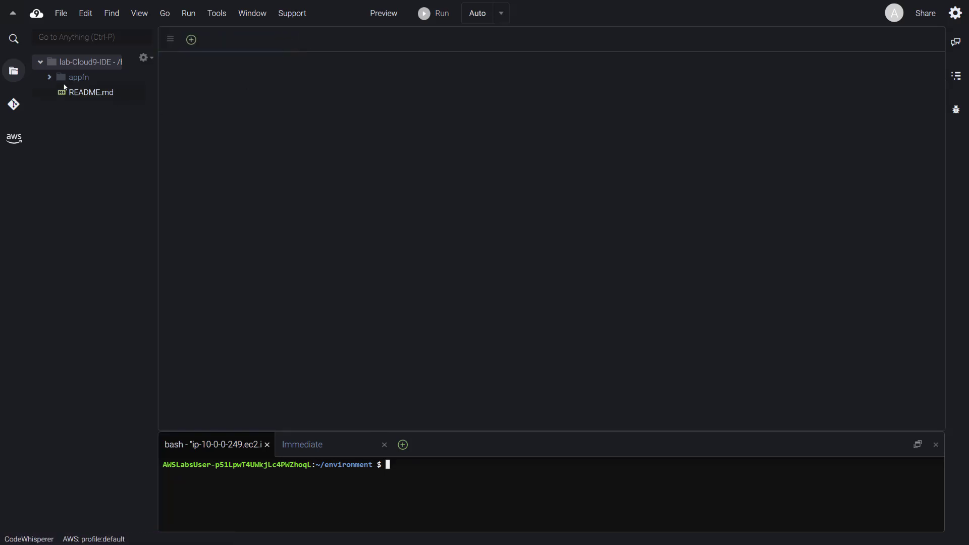
# Expand the appfn project with its events, hello_world and tests folders to inspect the generated files.
pyautogui.click(49, 77)
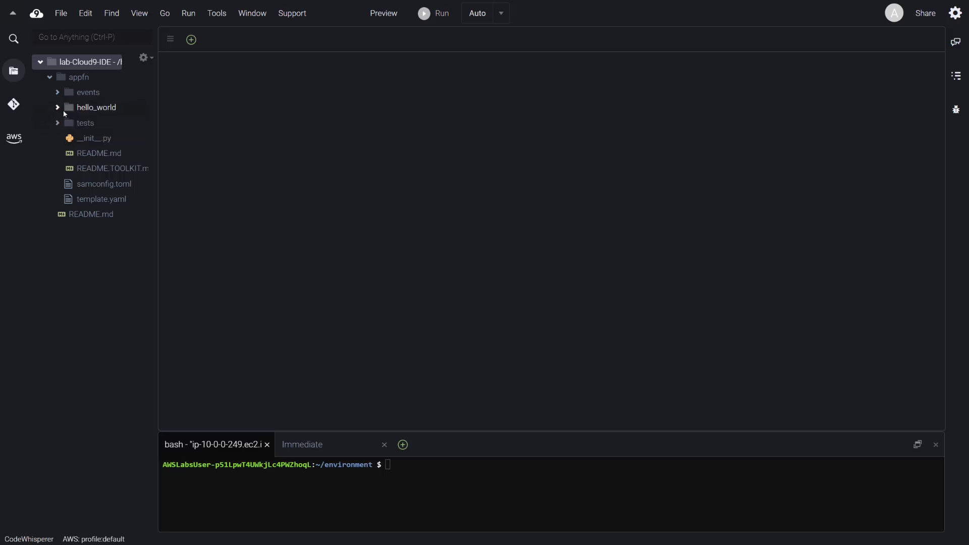
pyautogui.click(57, 93)
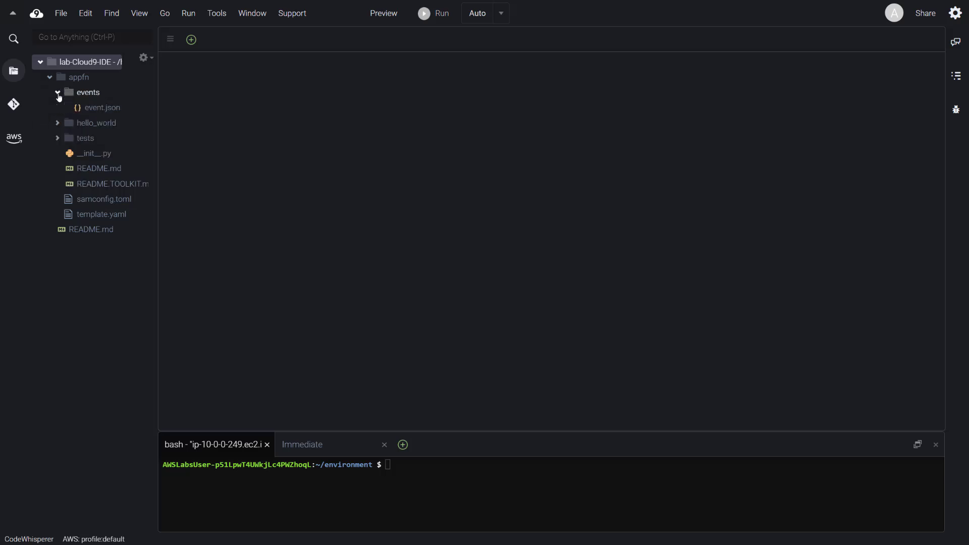
pyautogui.click(57, 122)
pyautogui.doubleClick(105, 137)
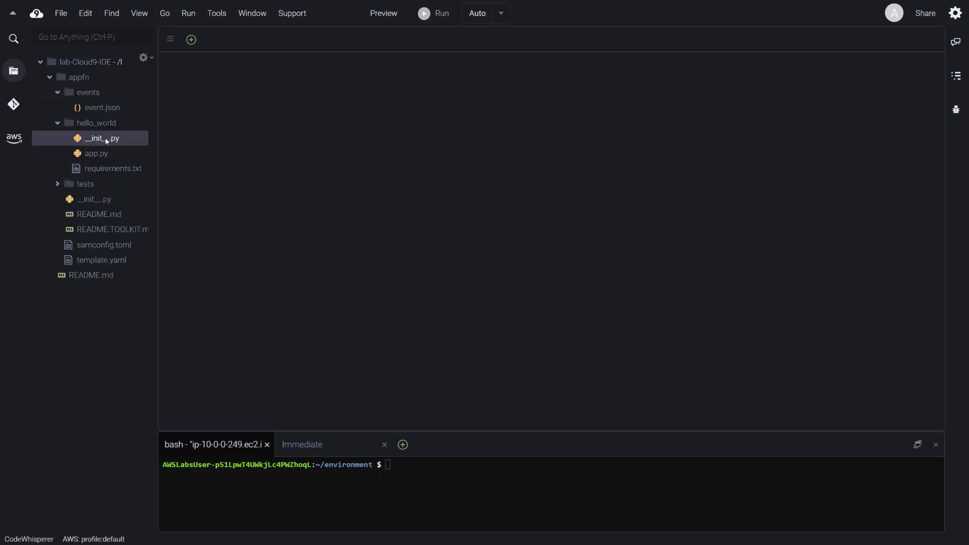
pyautogui.click(290, 40)
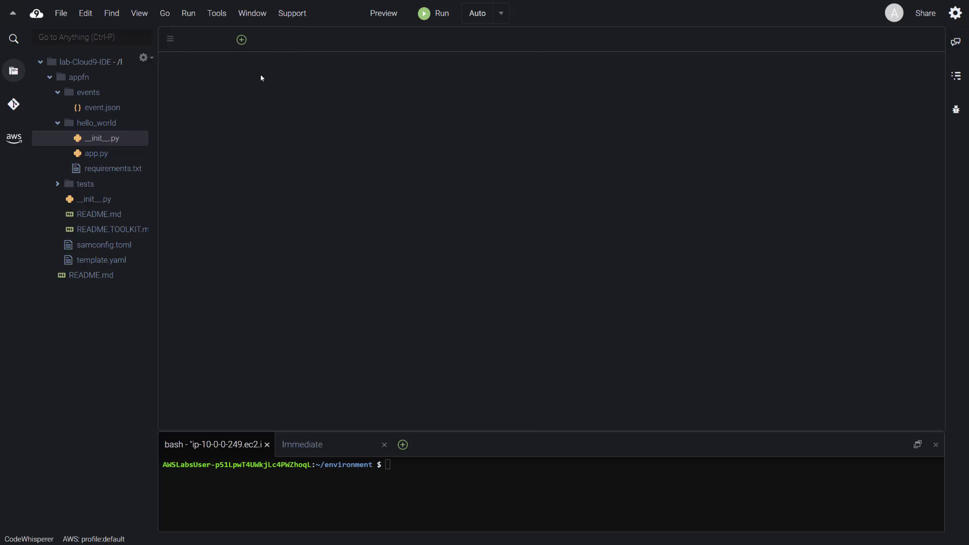
pyautogui.click(57, 184)
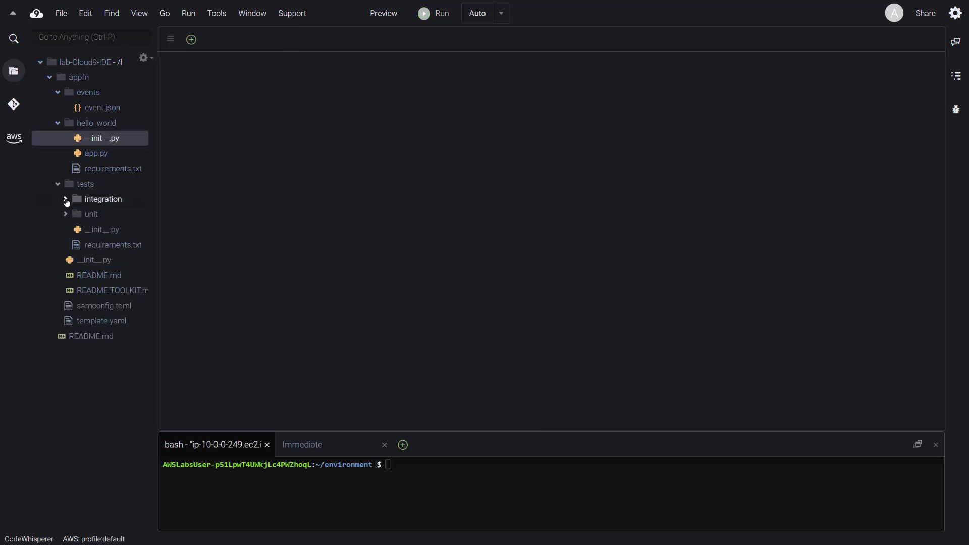
pyautogui.click(65, 199)
pyautogui.click(65, 200)
# Open template.yaml and examine its global function settings, HelloWorldFunction resource, API event, outputs and handler.
pyautogui.doubleClick(107, 322)
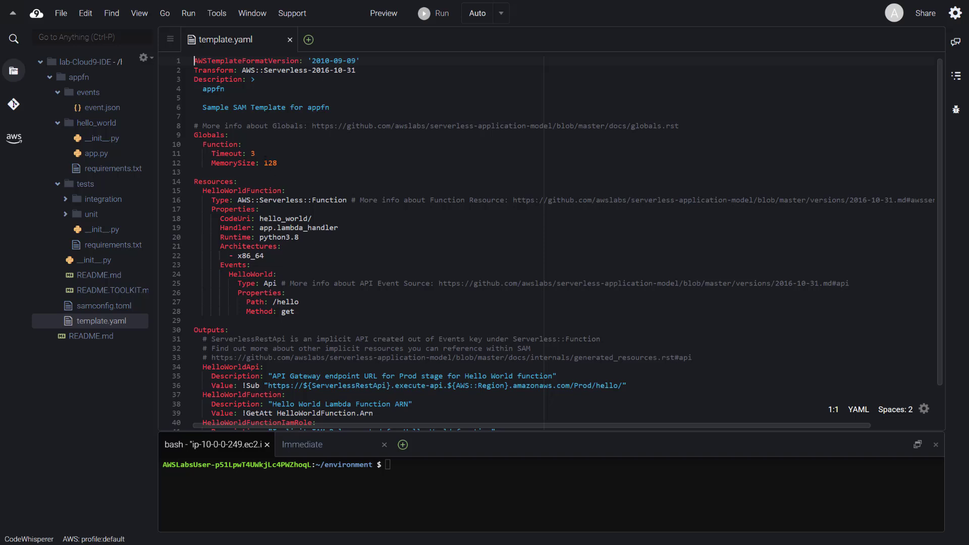
pyautogui.moveTo(278, 163); pyautogui.dragTo(185, 156)
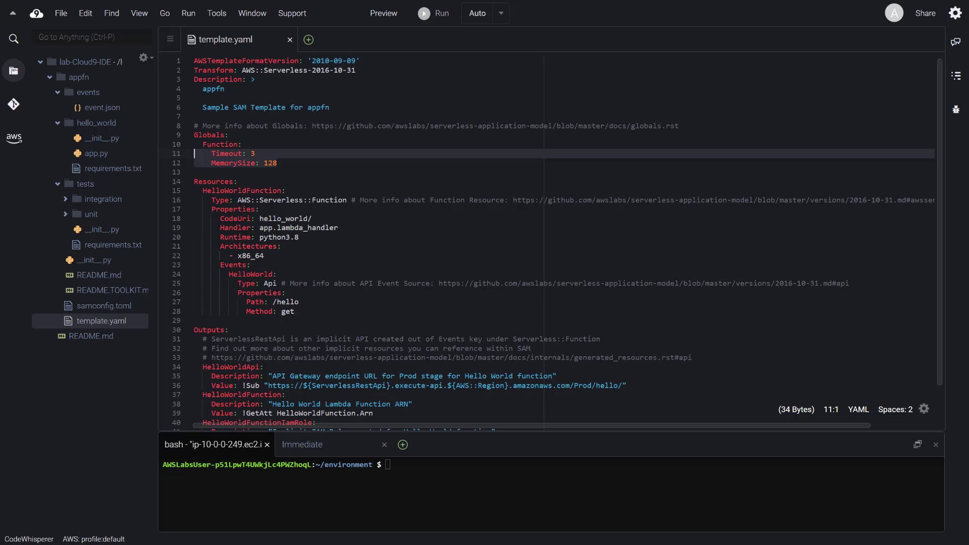
pyautogui.moveTo(237, 199); pyautogui.dragTo(408, 200)
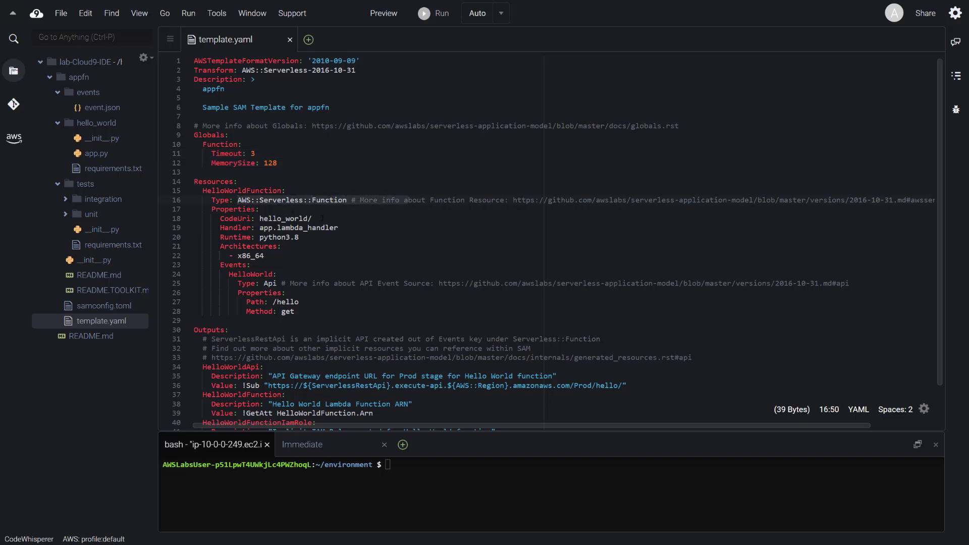
pyautogui.moveTo(312, 218); pyautogui.dragTo(242, 218)
pyautogui.moveTo(358, 228); pyautogui.dragTo(199, 237)
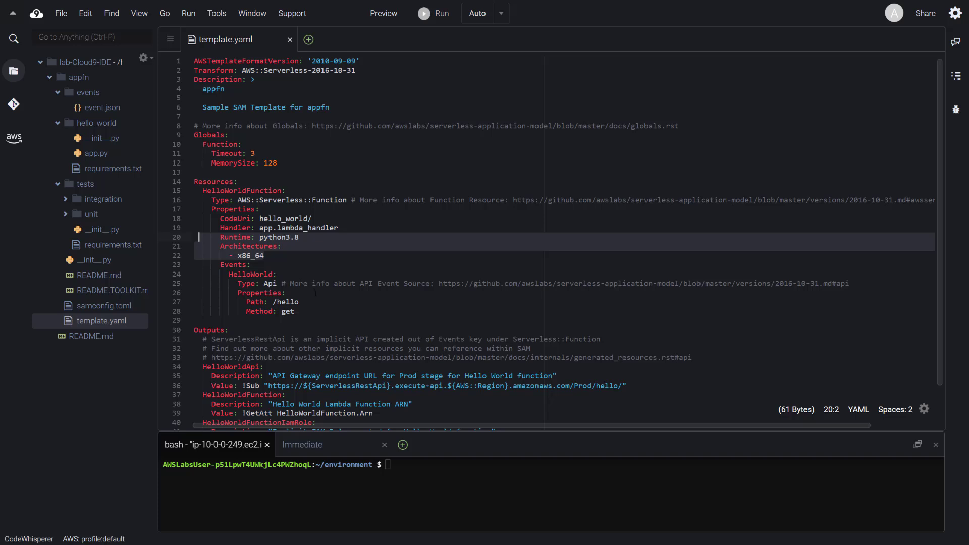
pyautogui.moveTo(217, 273); pyautogui.dragTo(178, 284)
pyautogui.scroll(-5, 175, 255)
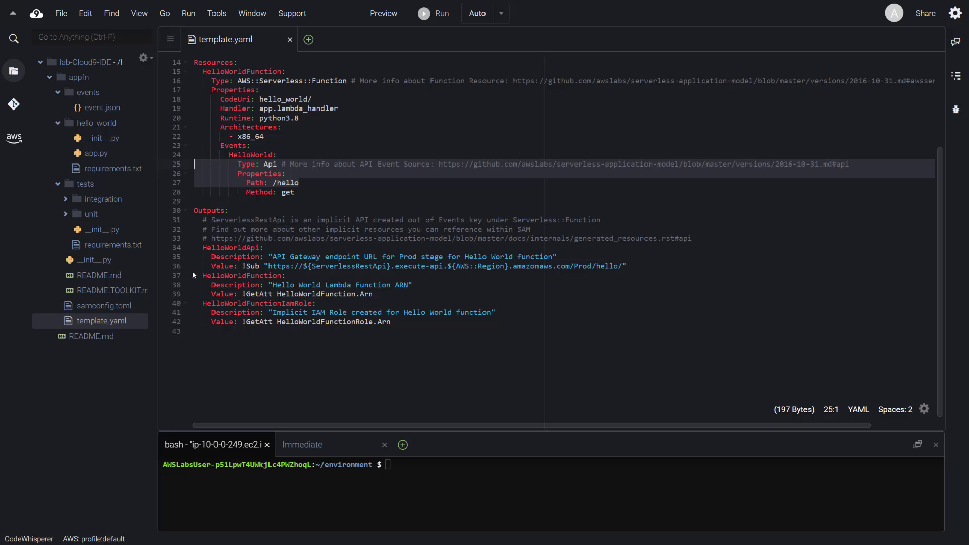
pyautogui.moveTo(409, 327); pyautogui.dragTo(194, 211)
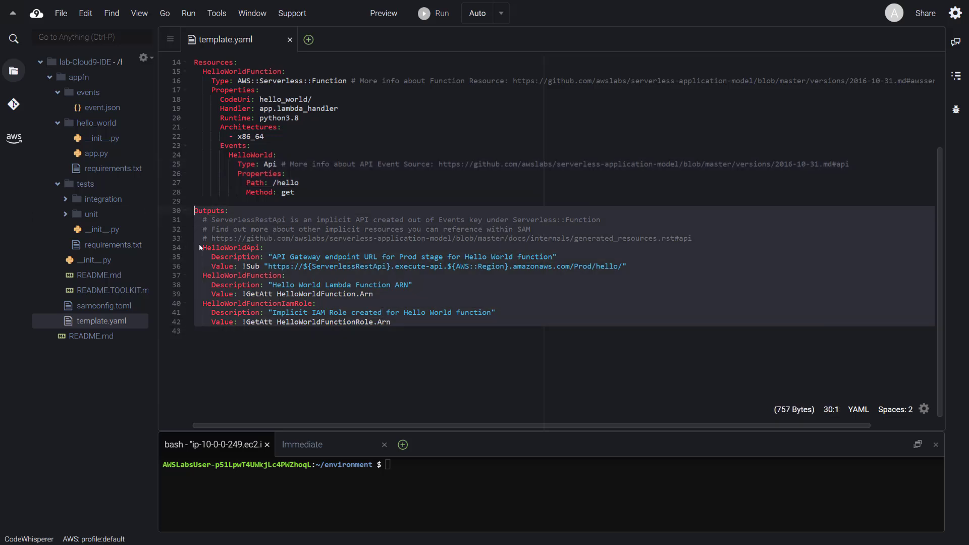
pyautogui.scroll(5, 327, 277)
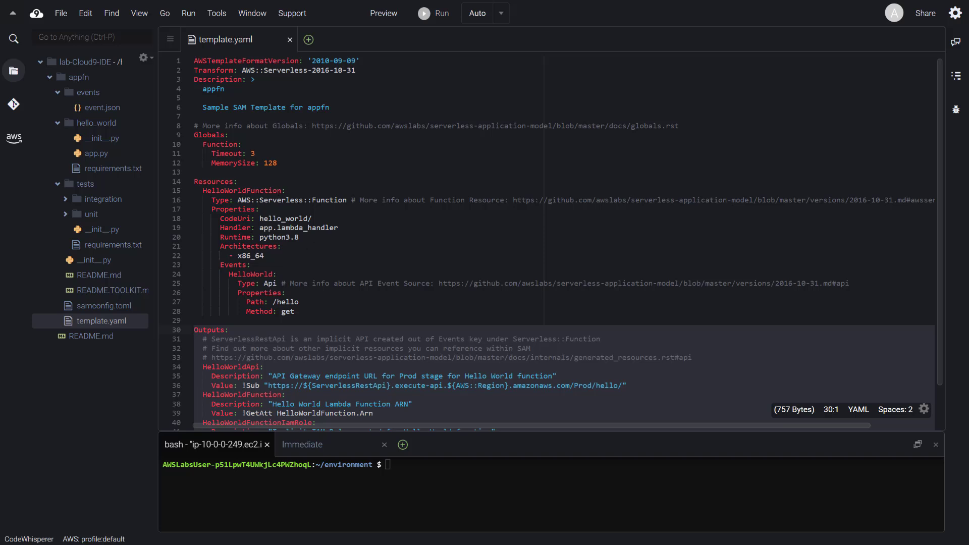
pyautogui.moveTo(353, 229); pyautogui.dragTo(236, 229)
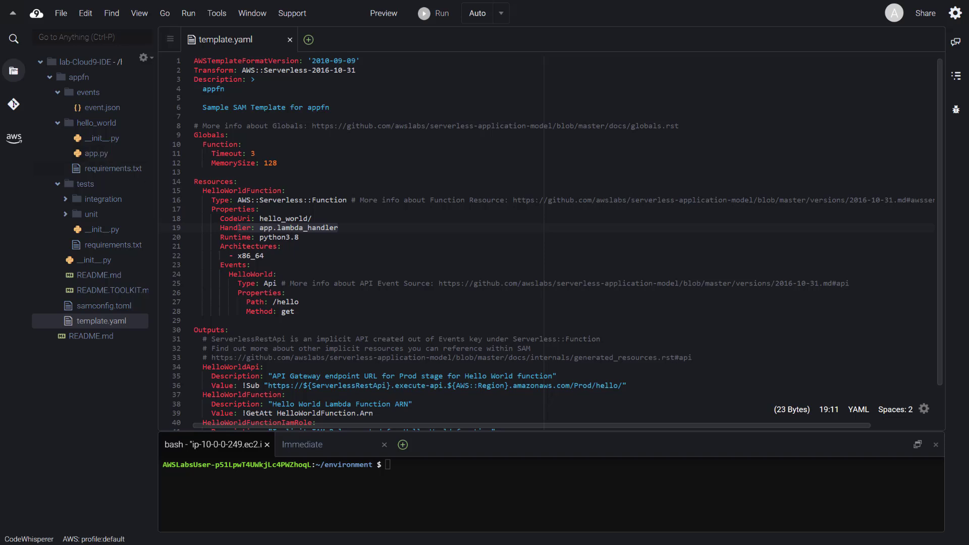
# Examine the lambda_handler code and its return block in hello_world's app.py, and close the file.
pyautogui.doubleClick(95, 155)
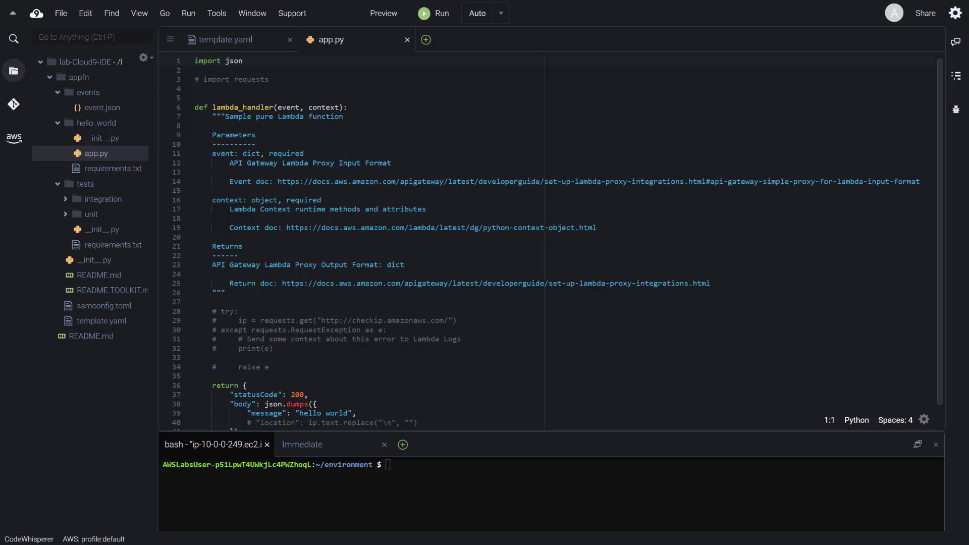
pyautogui.scroll(-5, 555, 242)
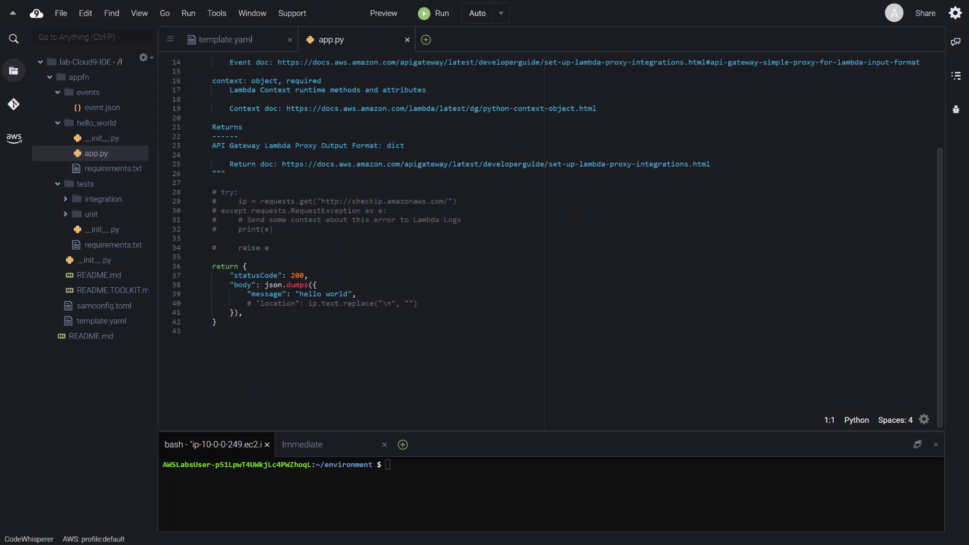
pyautogui.moveTo(285, 319); pyautogui.dragTo(195, 266)
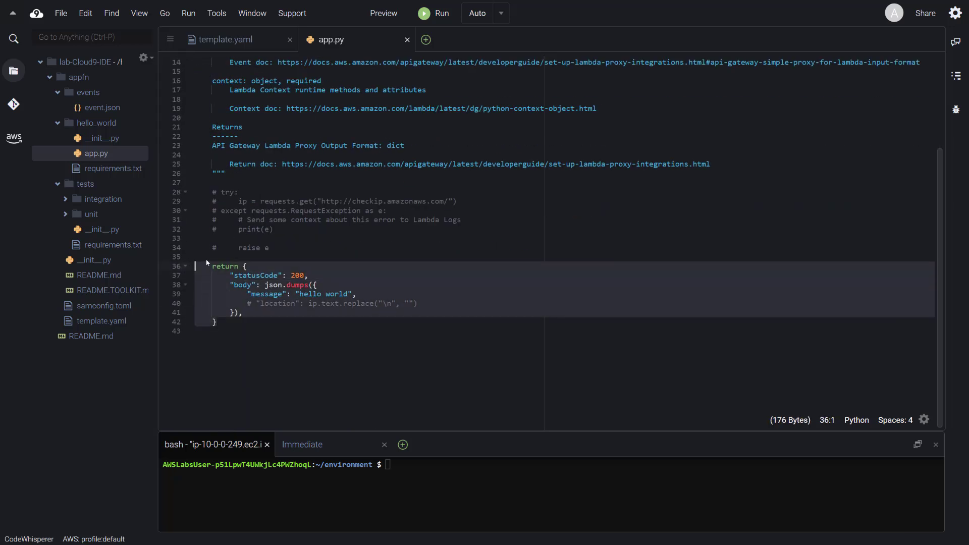
pyautogui.scroll(5, 353, 202)
pyautogui.click(408, 40)
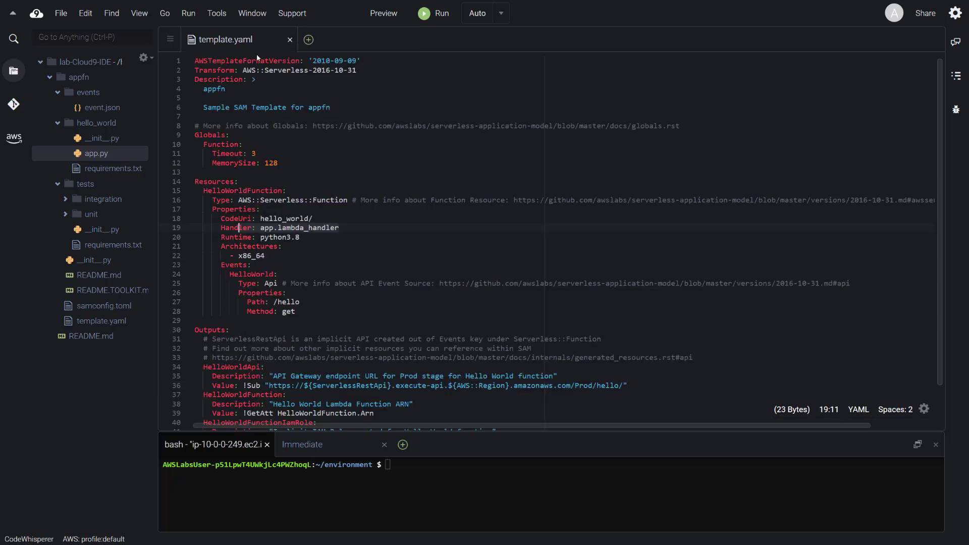
# Add the line urllib3==1.26.15 to hello_world's requirements.txt, save it and close the open files.
pyautogui.doubleClick(96, 169)
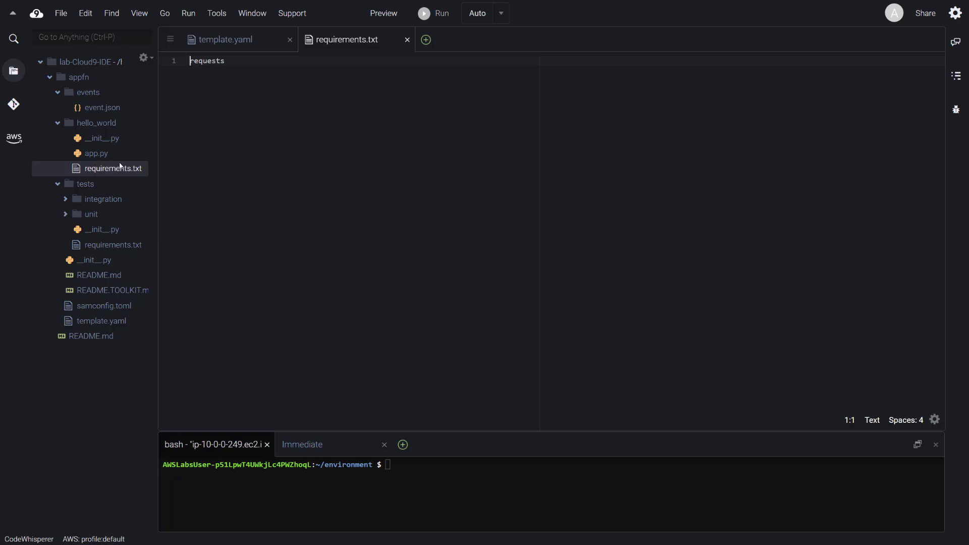
pyautogui.click(261, 93)
pyautogui.press('Return')
pyautogui.write('urllib3==1.26.15')
pyautogui.hotkey('ctrl', 's')
pyautogui.click(407, 40)
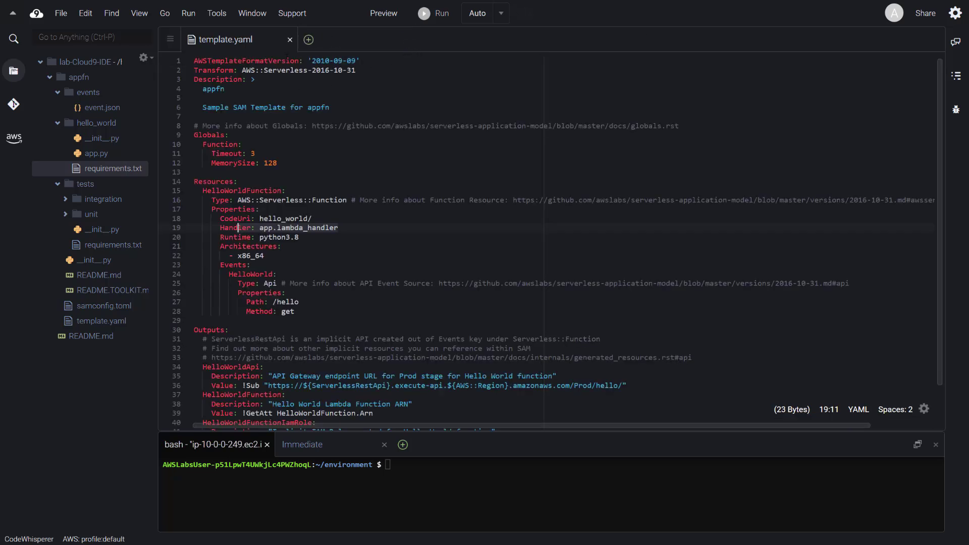
pyautogui.click(290, 40)
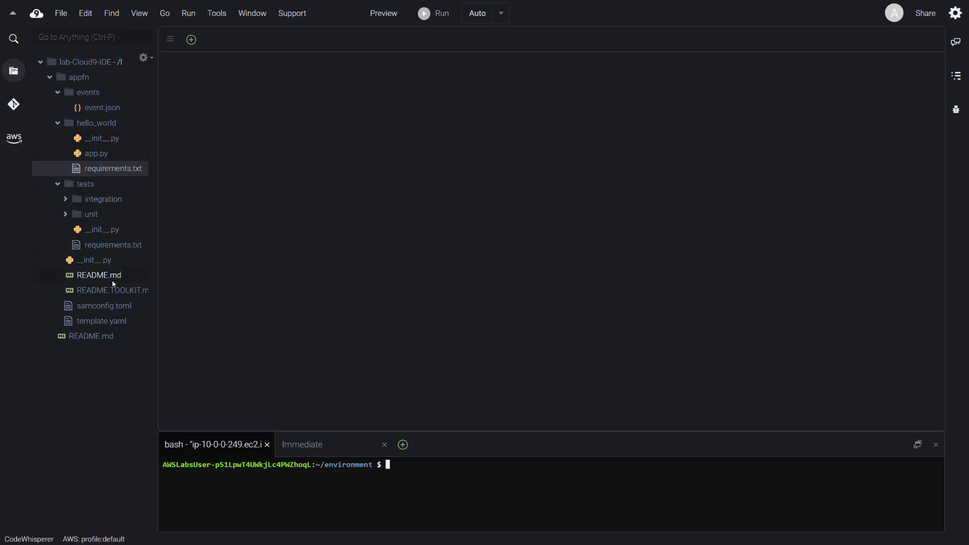
# Check the dependencies in the tests folder's requirements.txt, close the file and collapse the tests folder.
pyautogui.doubleClick(112, 246)
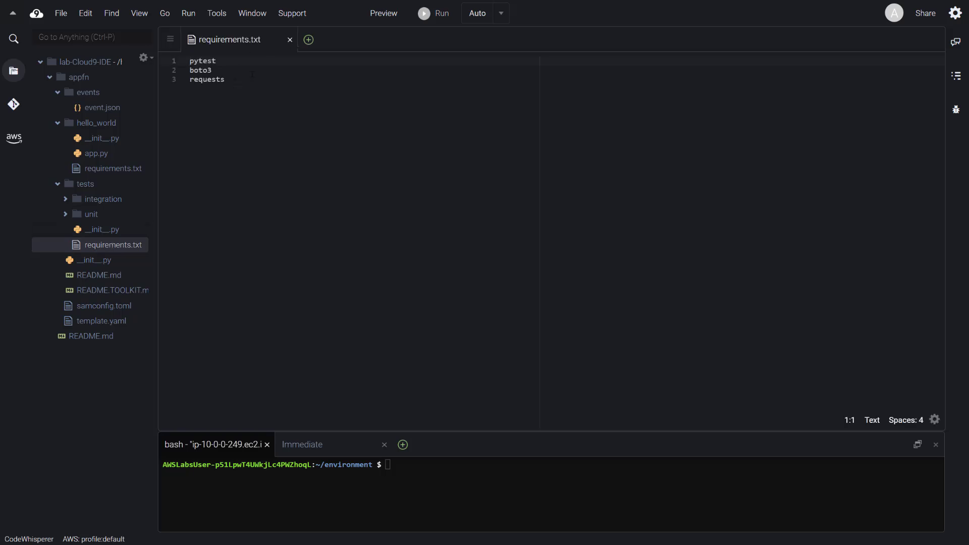
pyautogui.click(289, 39)
pyautogui.click(74, 185)
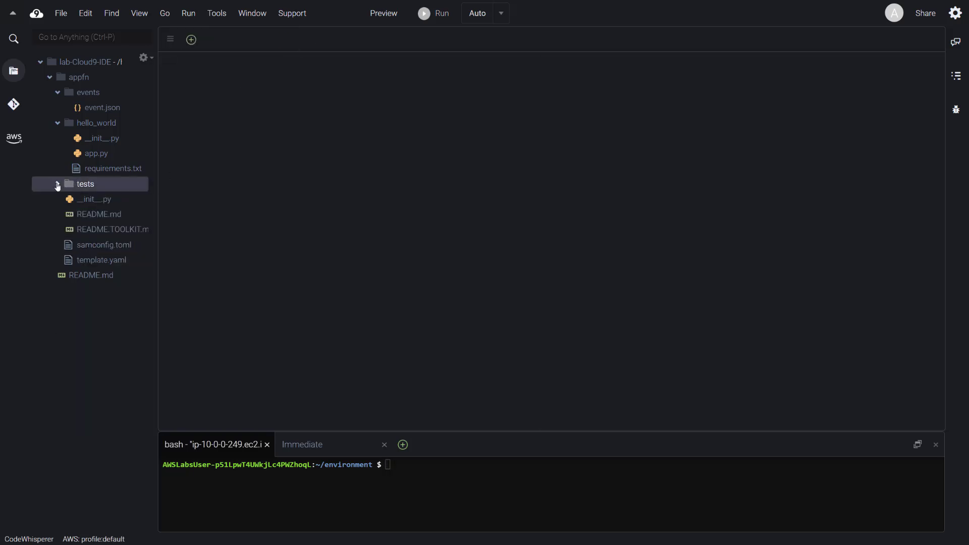
# Open template.yaml again and review its globals, resources and outputs from beginning to end.
pyautogui.click(111, 261)
pyautogui.doubleClick(111, 262)
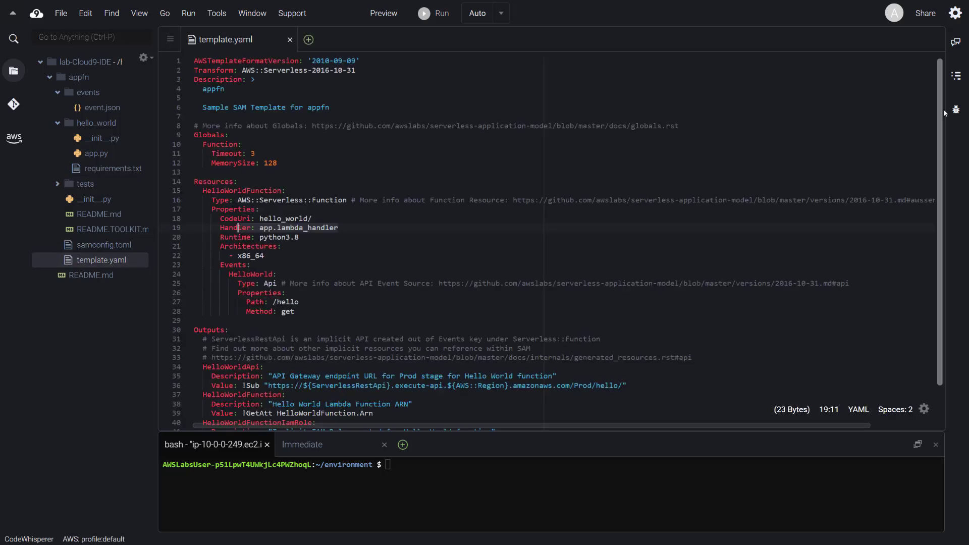
pyautogui.scroll(-2, 941, 100)
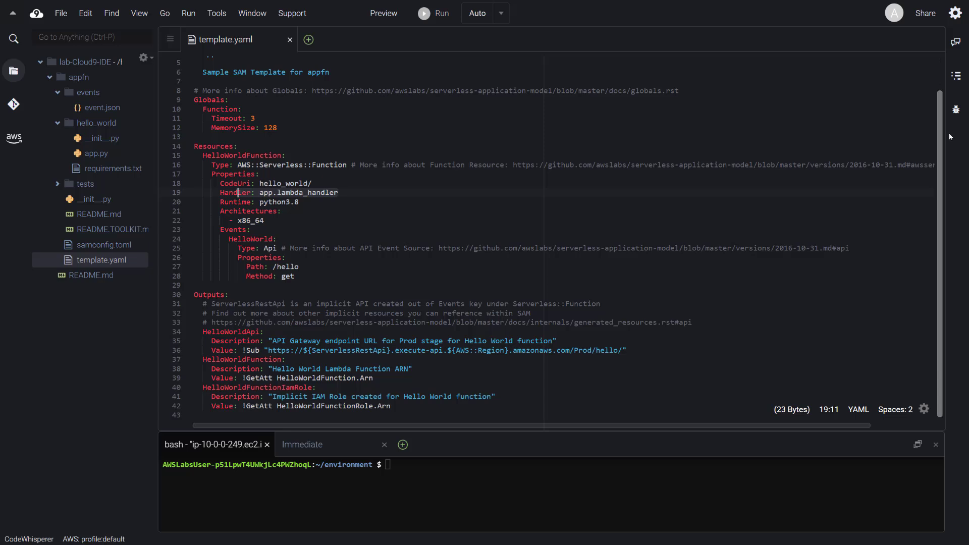
pyautogui.scroll(2, 949, 124)
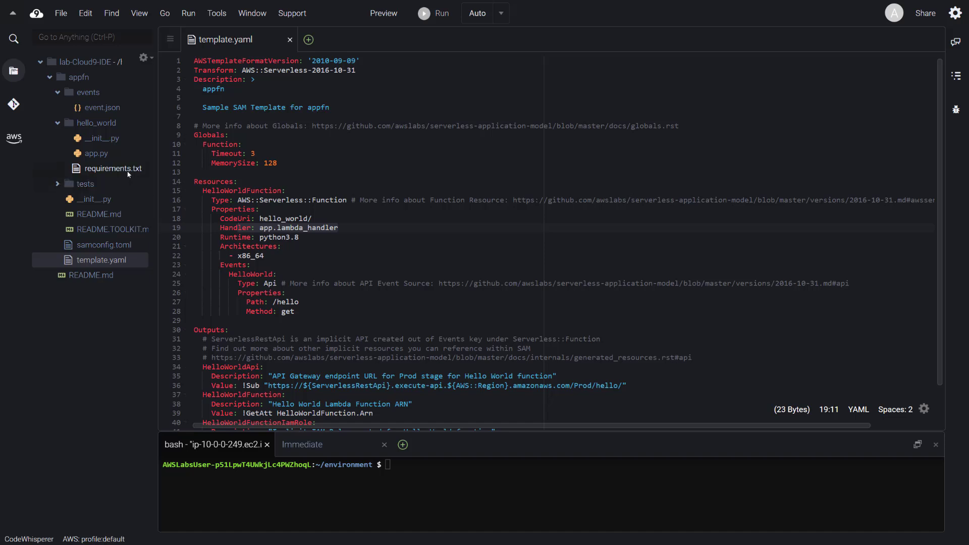
pyautogui.click(71, 334)
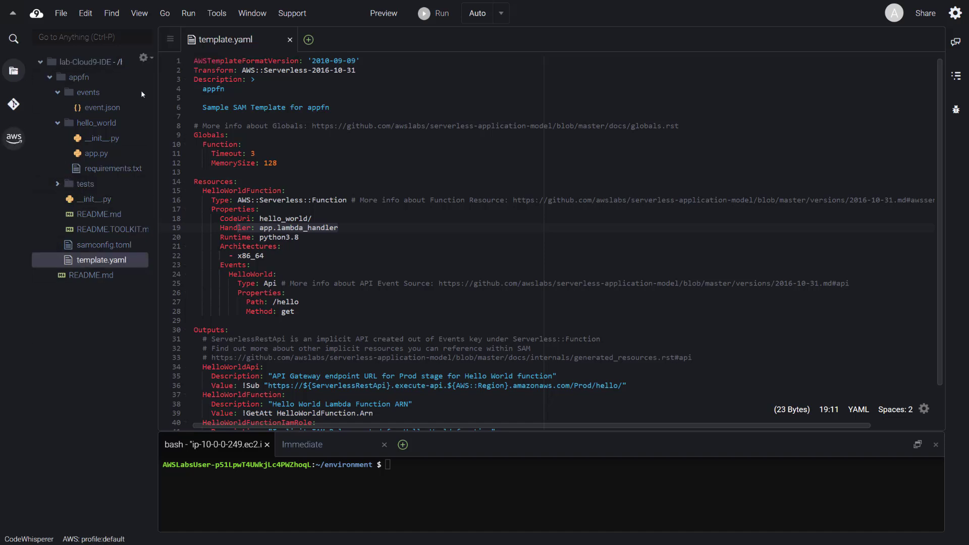
# Start deploying a SAM application from the AWS explorer's Lambda node, choosing the appfn template and the code-bucket S3 bucket.
pyautogui.click(15, 139)
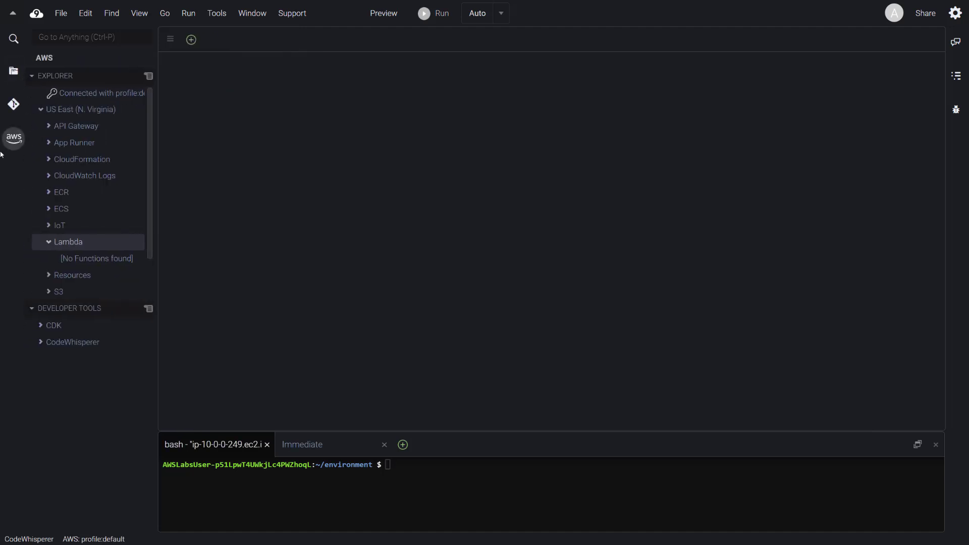
pyautogui.rightClick(66, 240)
pyautogui.click(131, 277)
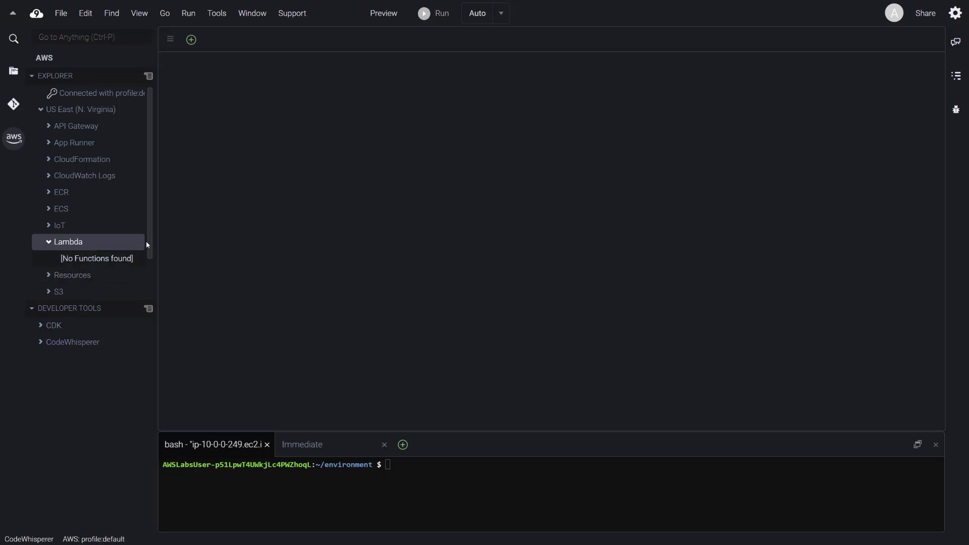
pyautogui.click(87, 129)
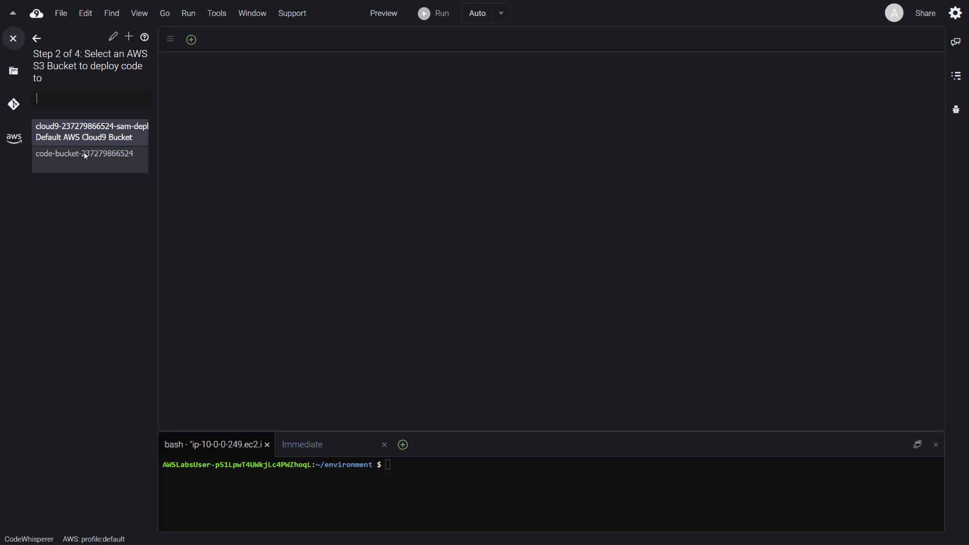
pyautogui.click(84, 153)
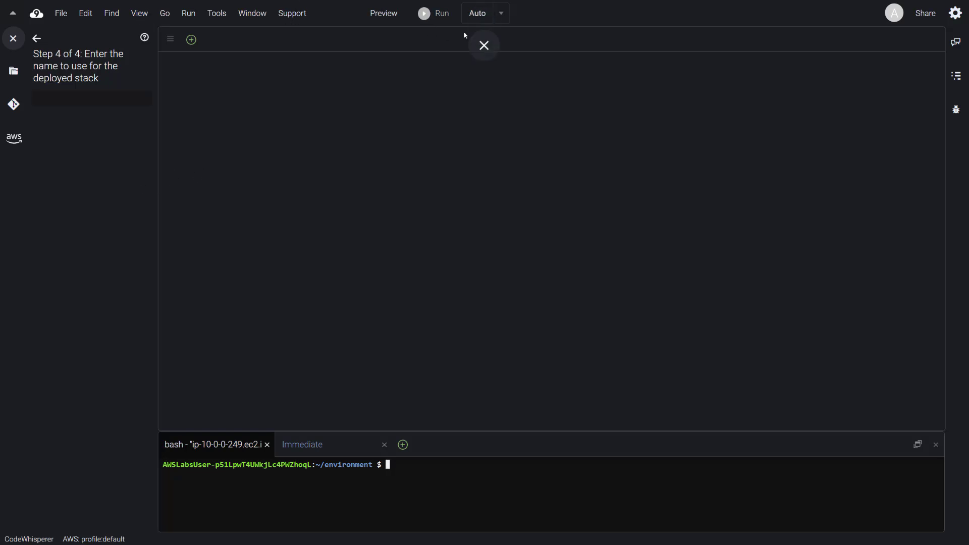
# Leave full-screen view and close every browser tab except the lab-Cloud9-IDE one.
pyautogui.click(482, 43)
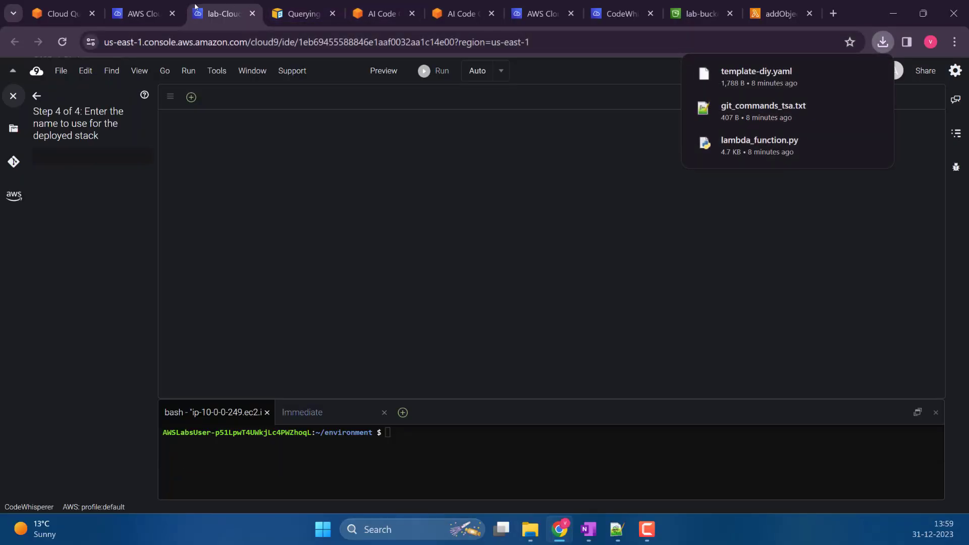
pyautogui.rightClick(229, 19)
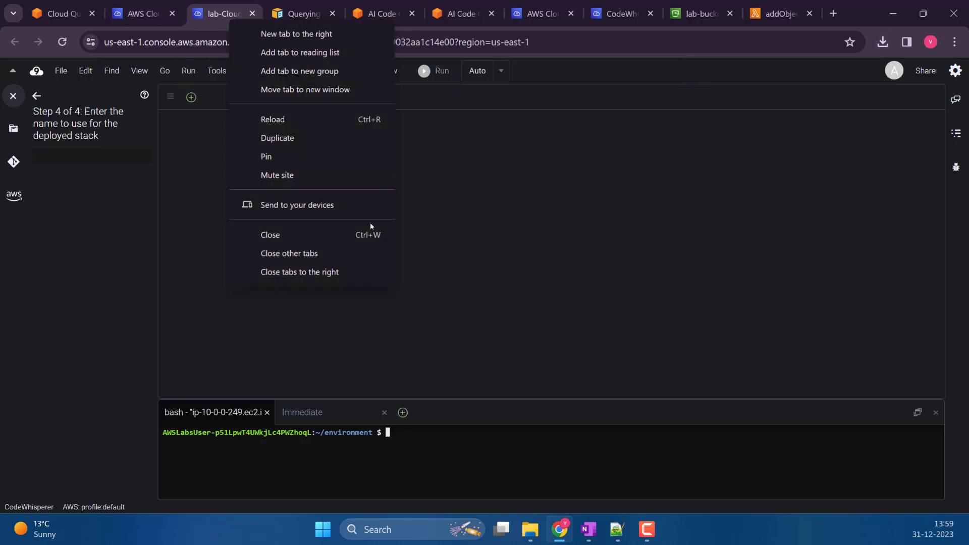
pyautogui.click(290, 253)
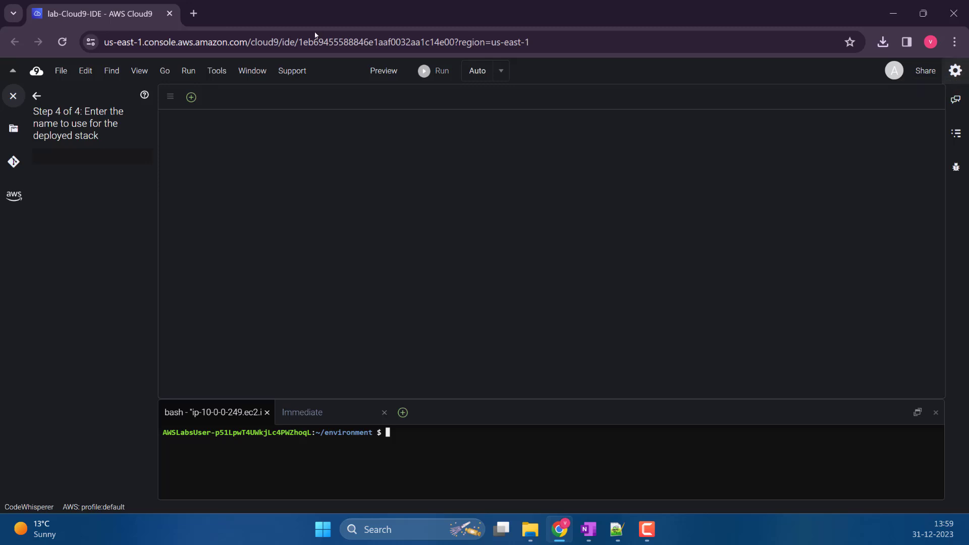
# Reopen the Cloud Quest site in a new browser tab and sign in with AWS Builder ID.
pyautogui.click(200, 14)
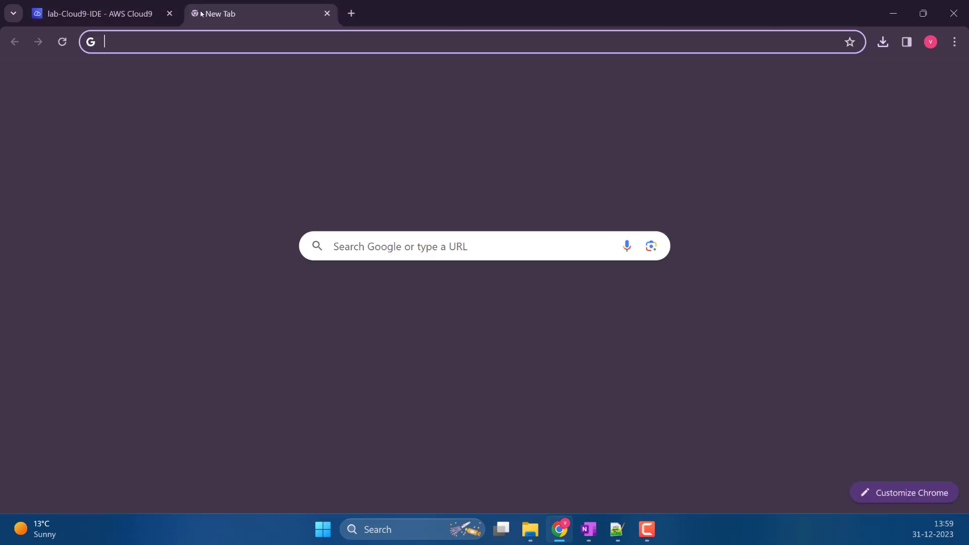
pyautogui.write('clo')
pyautogui.press('Return')
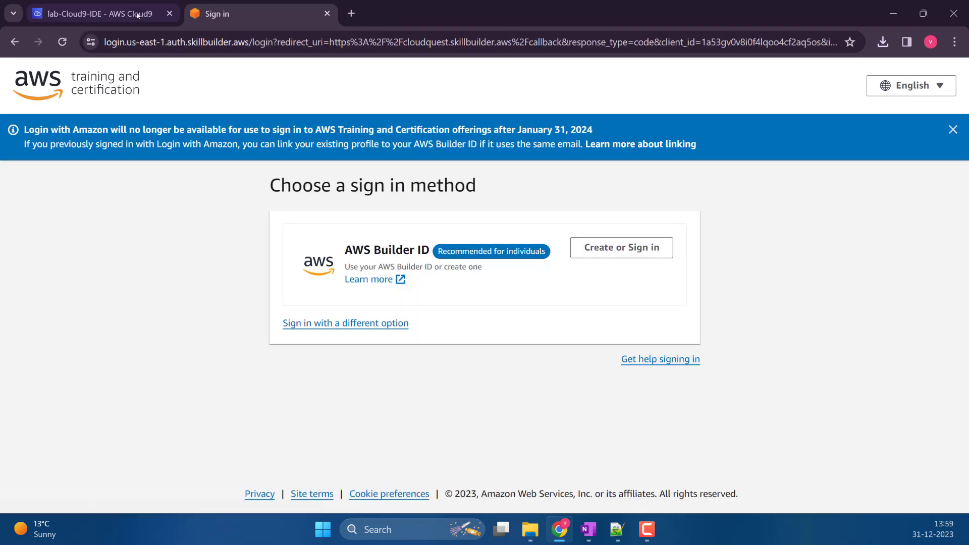
pyautogui.click(107, 14)
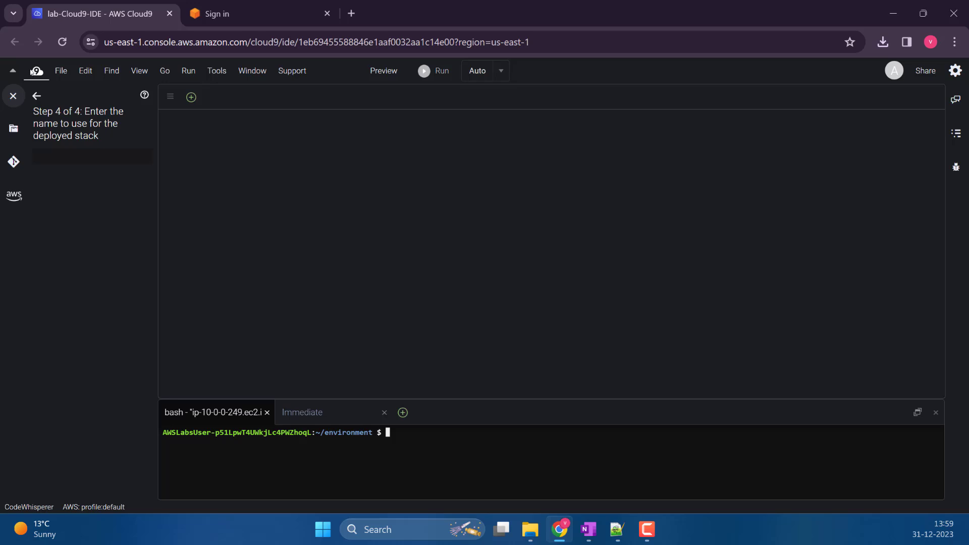
pyautogui.click(255, 6)
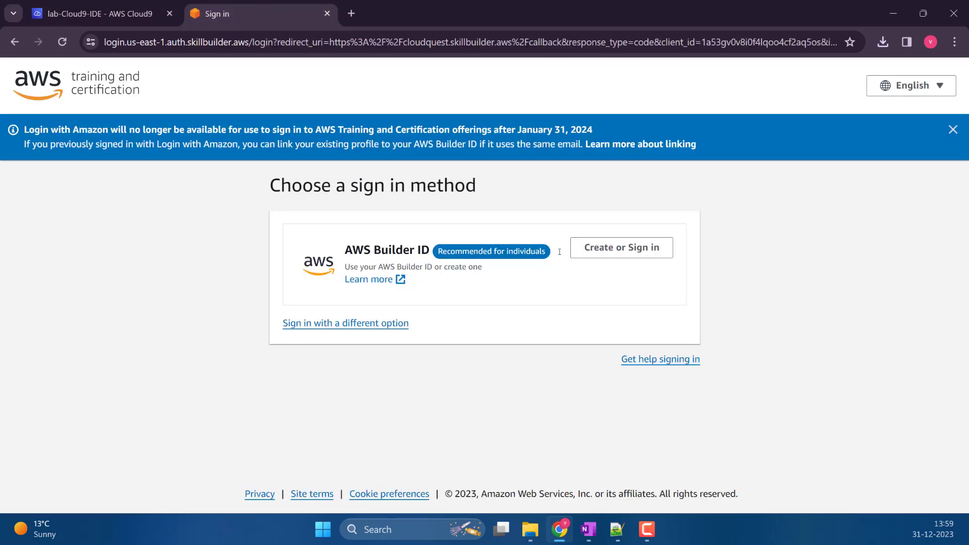
pyautogui.click(612, 250)
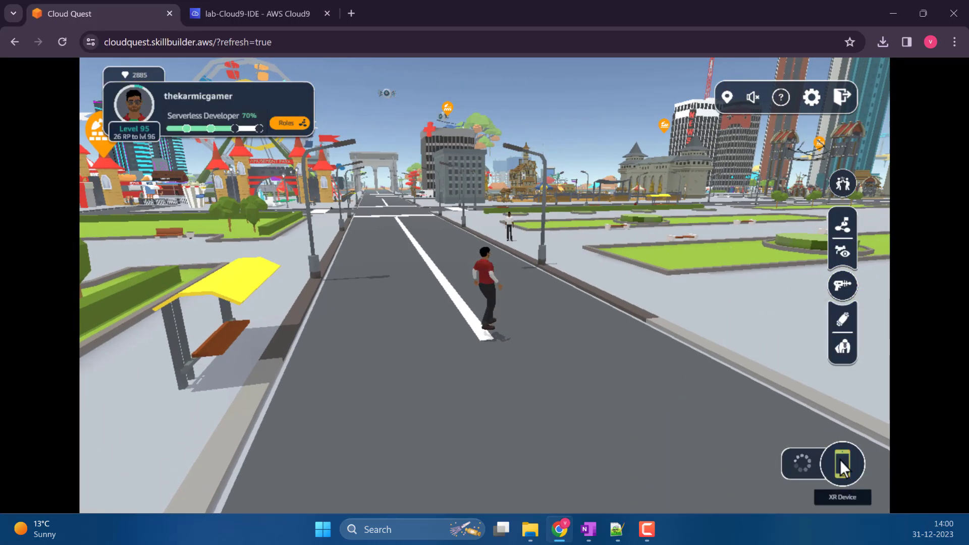
# Continue the Templating a Serverless Application assignment and go through Learn and Plan to its Practice stage.
pyautogui.click(841, 460)
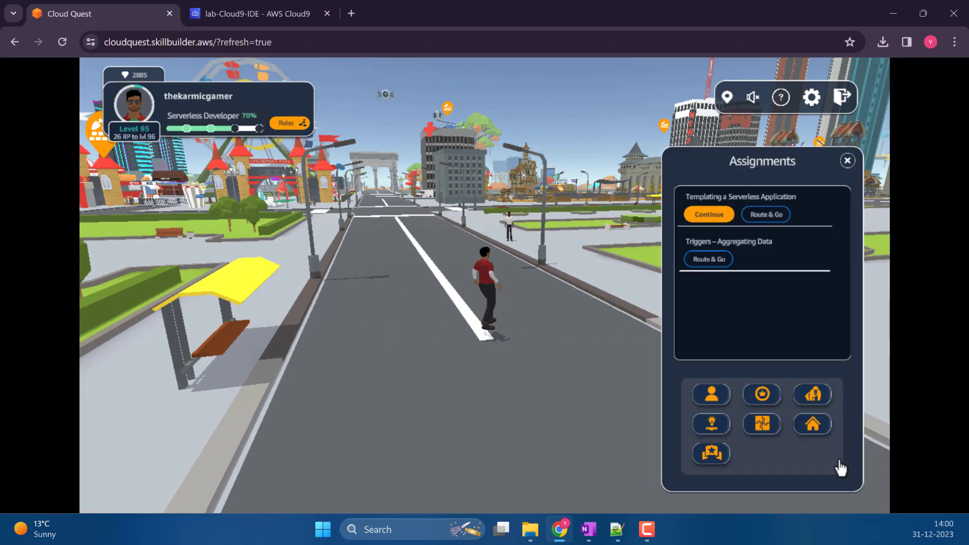
pyautogui.click(709, 216)
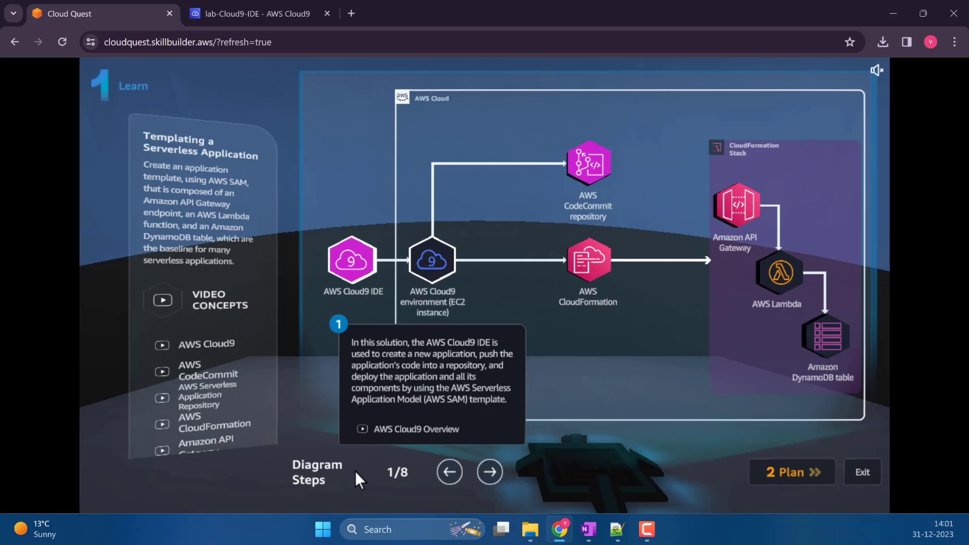
pyautogui.click(801, 477)
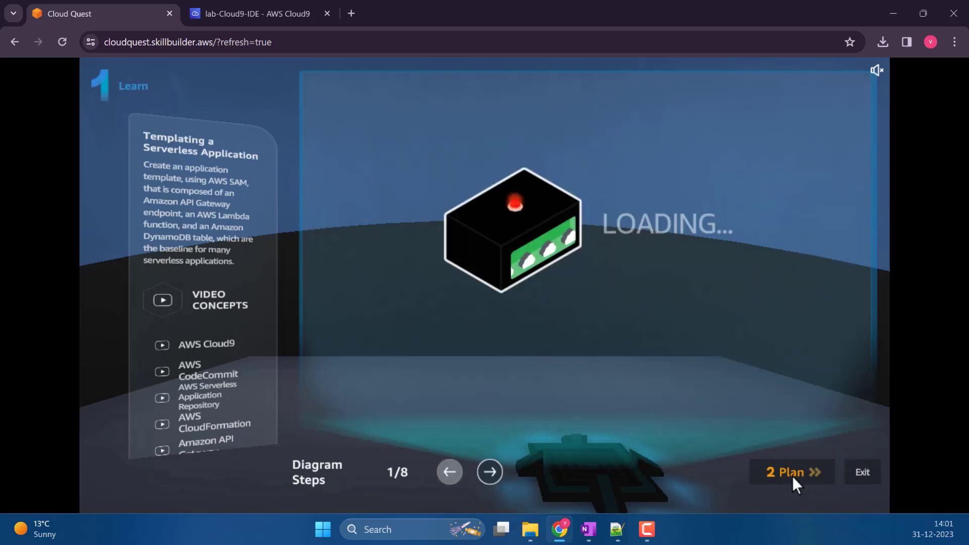
pyautogui.click(785, 475)
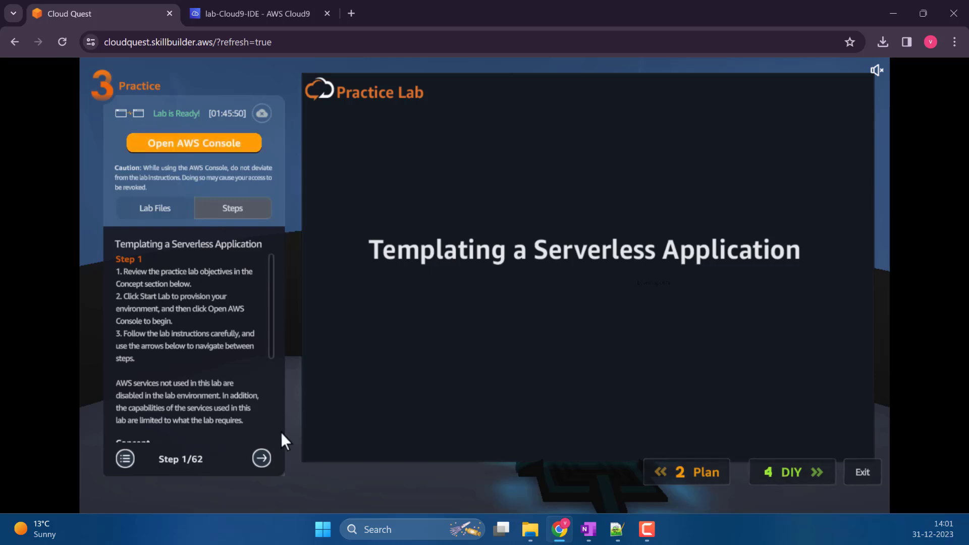
# Page through the practice lab instructions to Step 27, which covers naming the deployed stack.
pyautogui.scroll(-3, 274, 323)
pyautogui.click(259, 452)
pyautogui.click(259, 453)
pyautogui.click(259, 453)
pyautogui.click(259, 452)
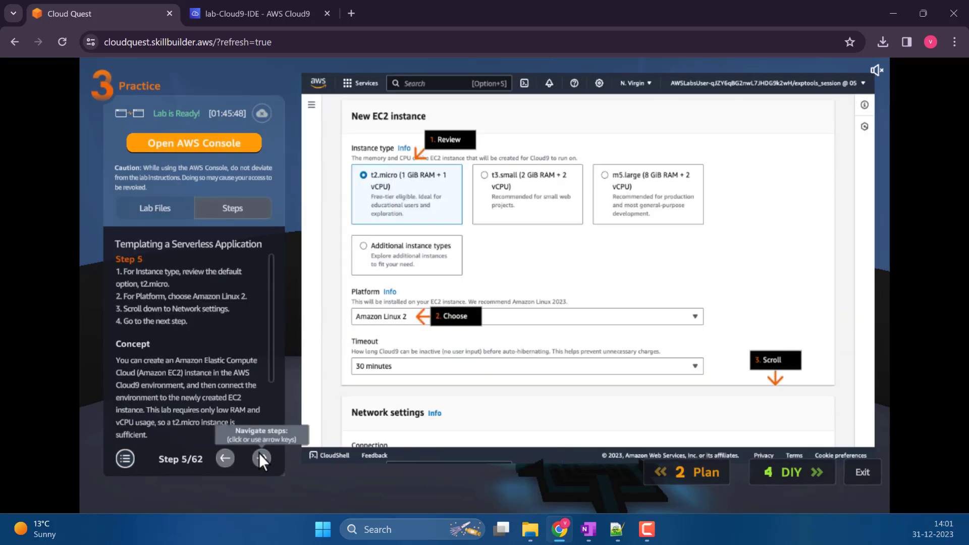
pyautogui.click(259, 453)
pyautogui.click(259, 453)
pyautogui.click(259, 453)
pyautogui.click(259, 453)
pyautogui.click(259, 453)
pyautogui.click(259, 452)
pyautogui.click(259, 452)
pyautogui.click(259, 453)
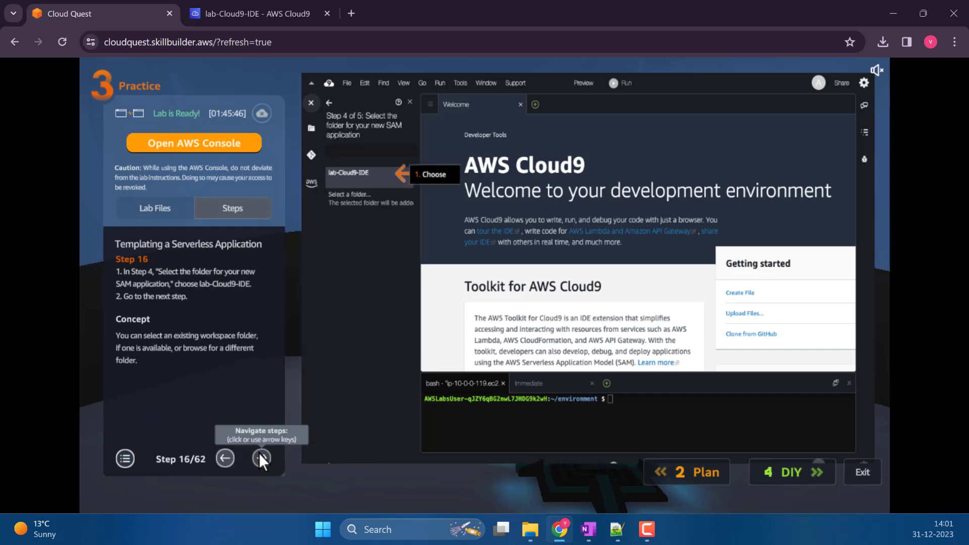
pyautogui.click(259, 453)
pyautogui.click(259, 452)
pyautogui.click(259, 453)
pyautogui.click(259, 452)
pyautogui.click(259, 452)
pyautogui.click(259, 453)
pyautogui.click(259, 452)
pyautogui.click(259, 452)
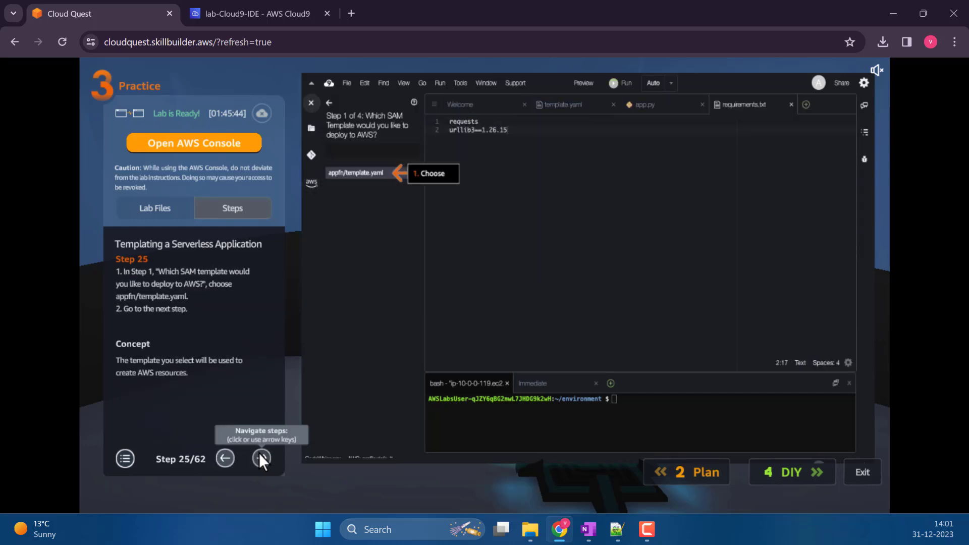
pyautogui.click(259, 452)
pyautogui.click(259, 453)
pyautogui.click(259, 452)
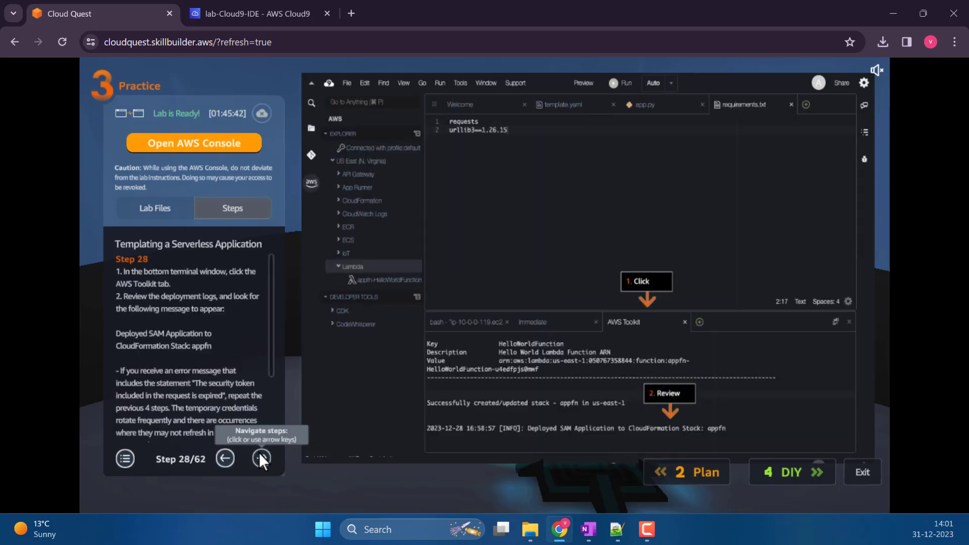
pyautogui.click(259, 453)
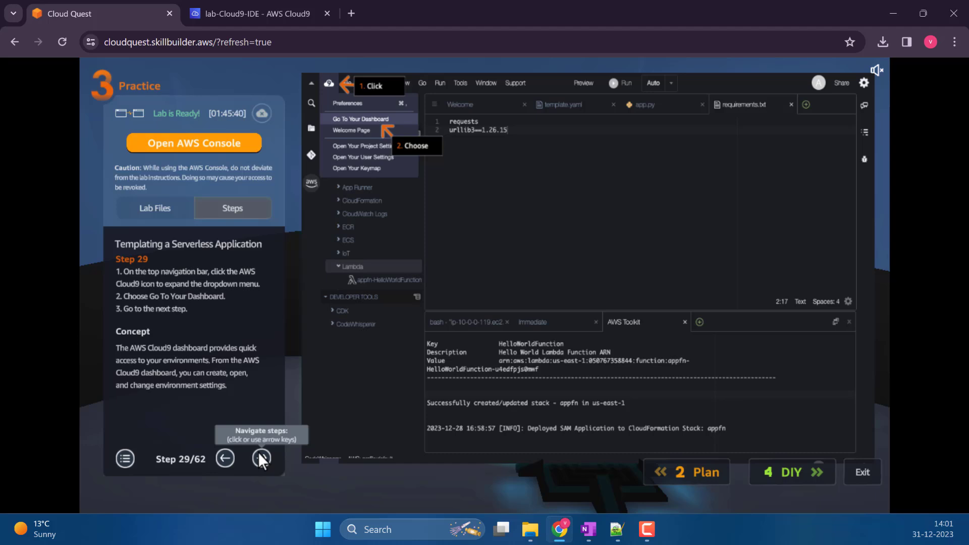
pyautogui.click(226, 457)
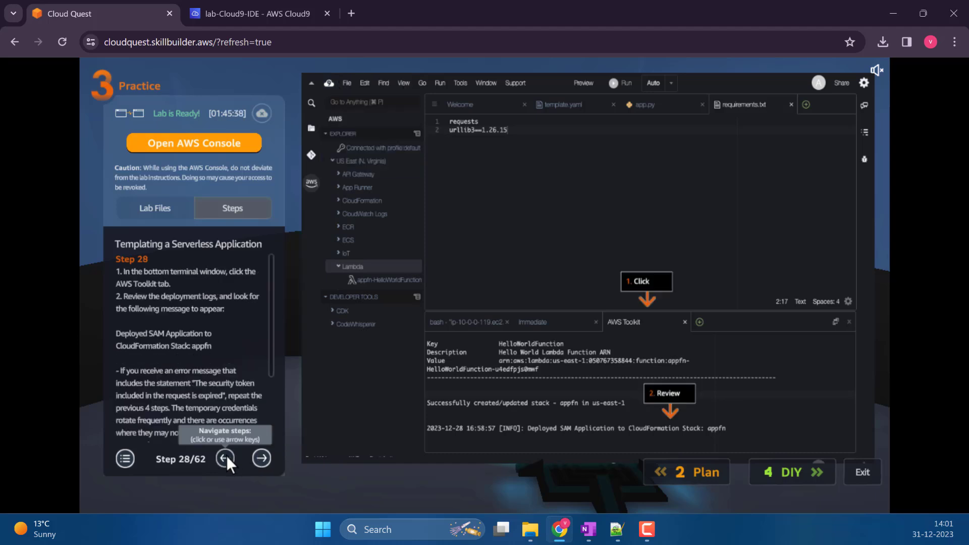
pyautogui.click(225, 457)
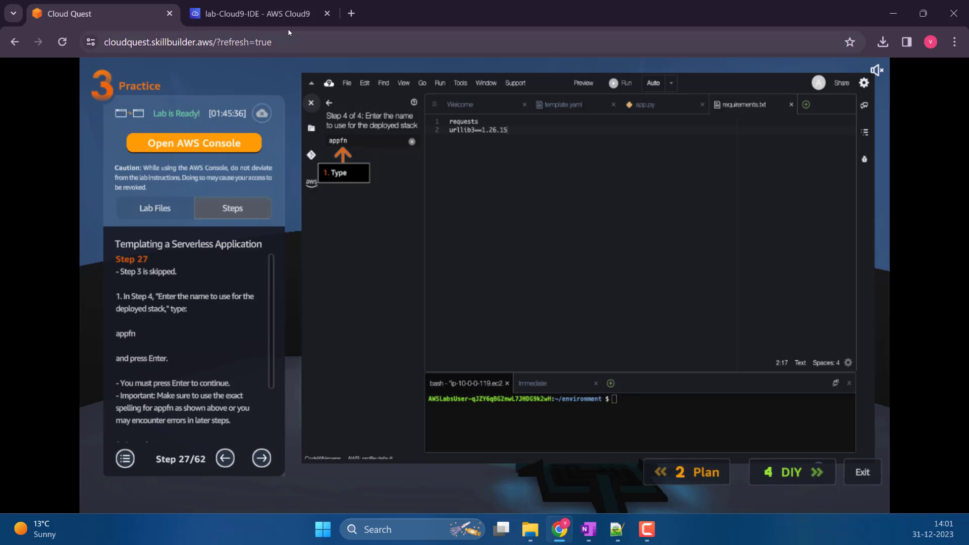
# In the Cloud9 IDE, name the stack appfn to launch the deployment, and enlarge the terminal pane showing the deployment log.
pyautogui.click(266, 18)
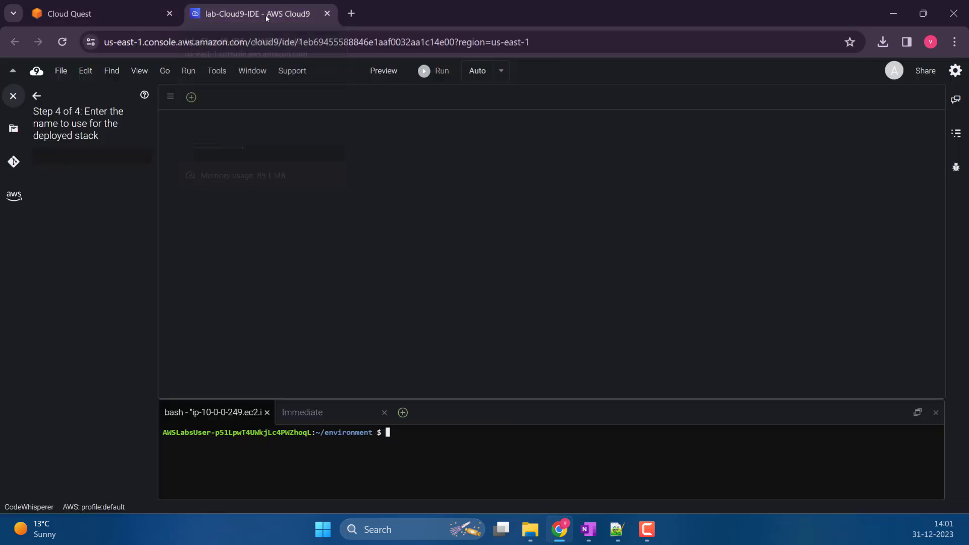
pyautogui.write('appfn')
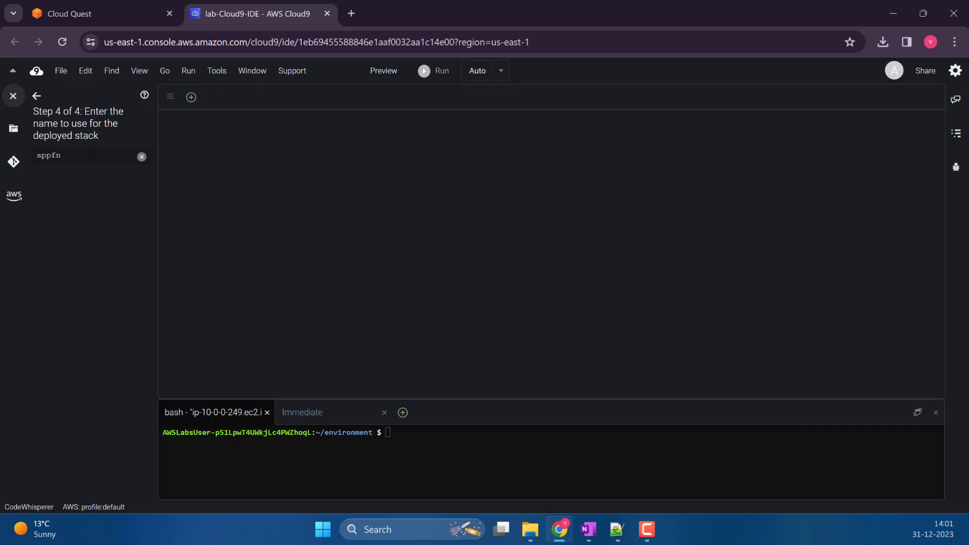
pyautogui.press('Return')
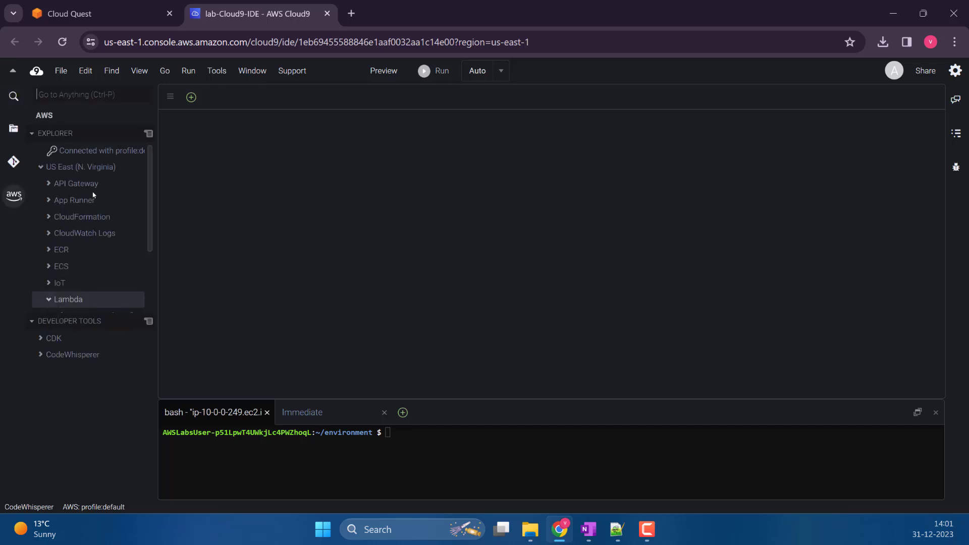
pyautogui.scroll(-2, 93, 280)
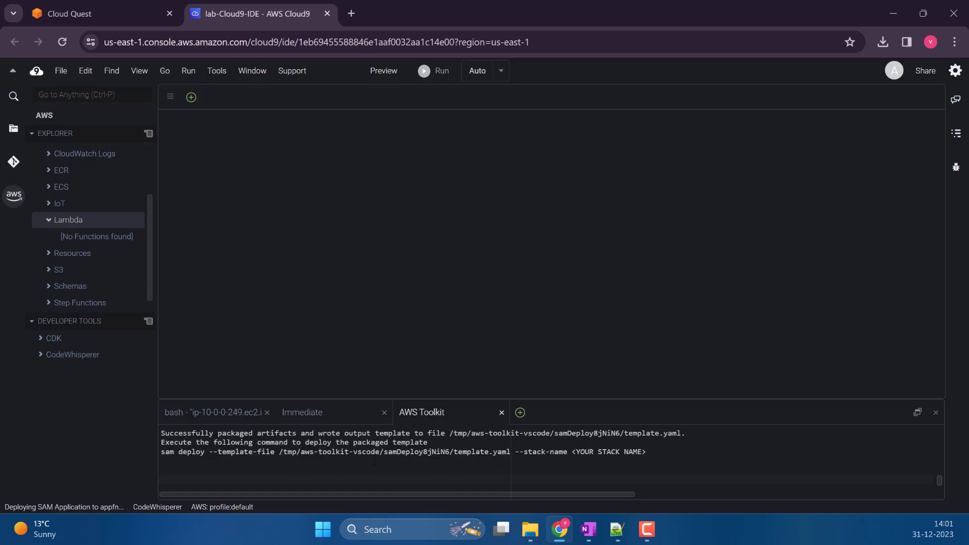
pyautogui.moveTo(472, 400); pyautogui.dragTo(473, 323)
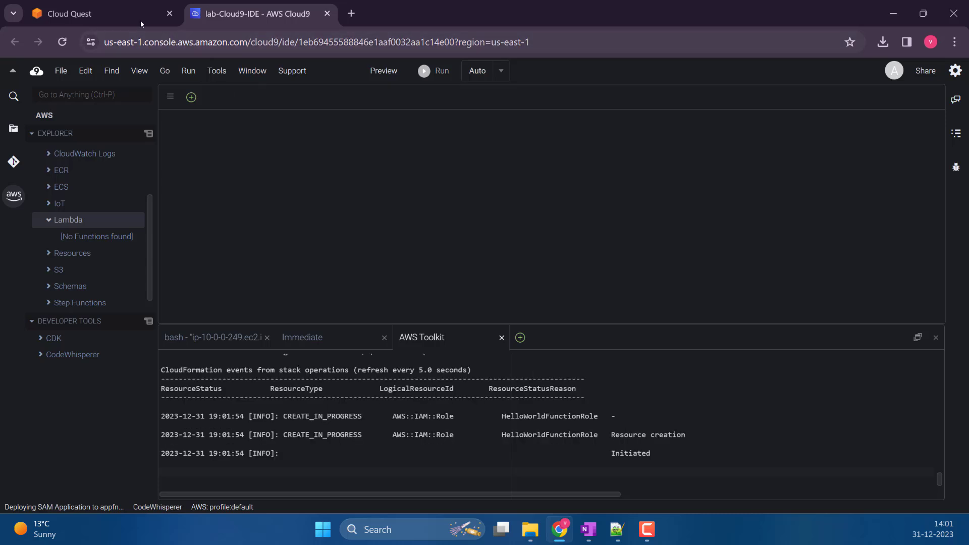
# On the Cloud Quest page, read Steps 28 to 30 on reviewing the deployment log, going to the Cloud9 dashboard and opening CloudFormation.
pyautogui.click(123, 17)
pyautogui.moveTo(271, 271); pyautogui.dragTo(270, 326)
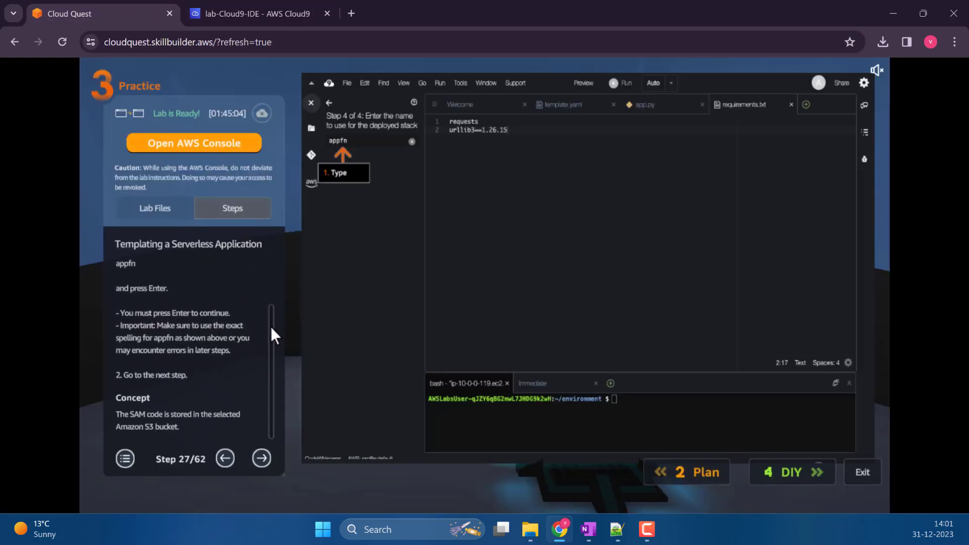
pyautogui.click(260, 458)
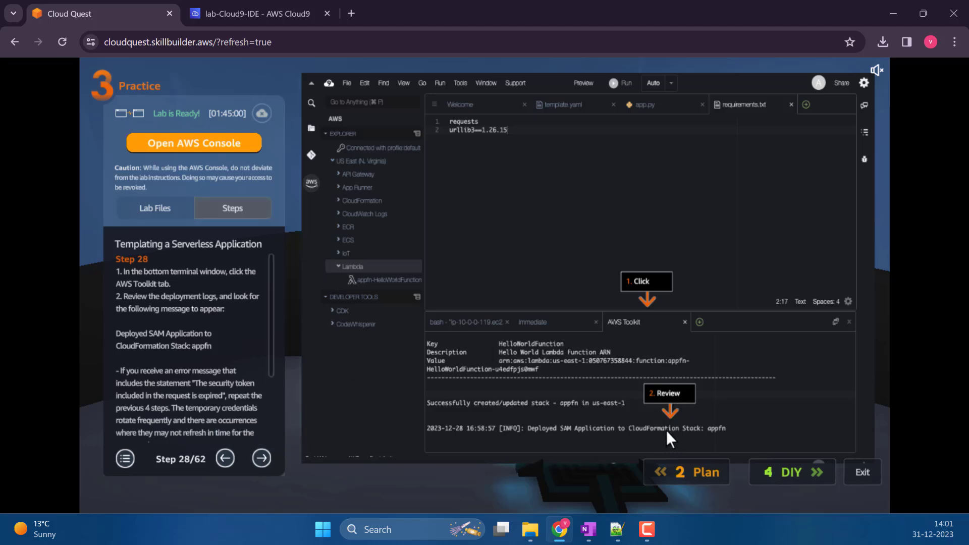
pyautogui.moveTo(274, 308); pyautogui.dragTo(274, 411)
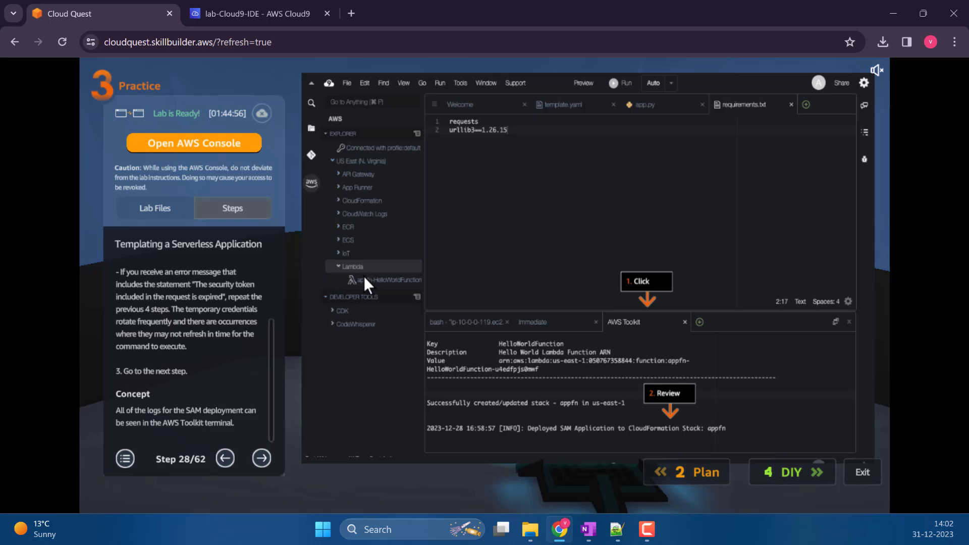
pyautogui.click(261, 457)
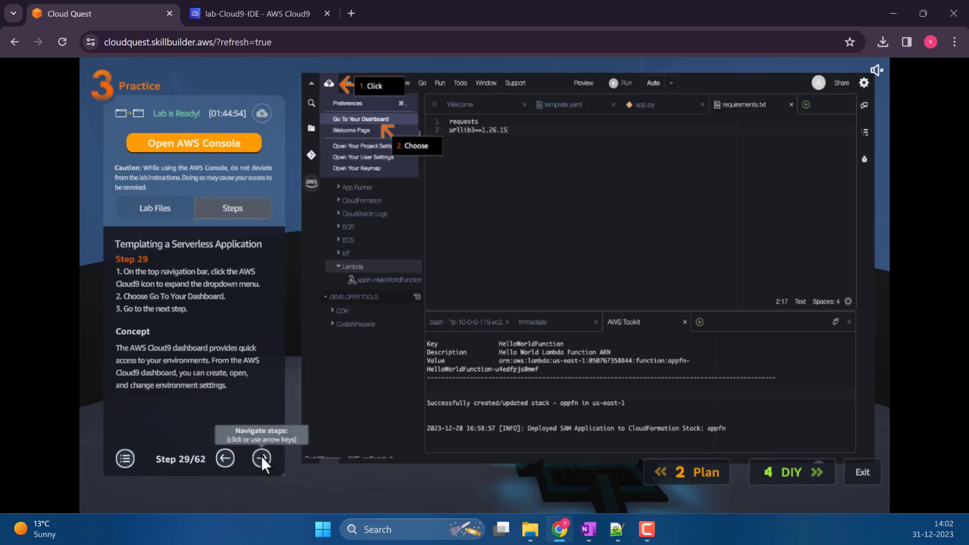
pyautogui.click(261, 457)
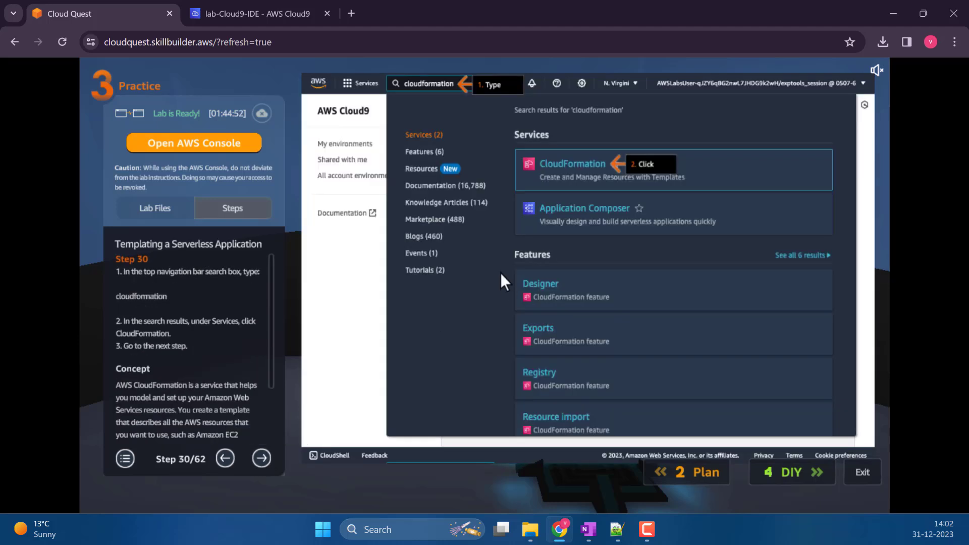
# Check the appfn deployment log in the Cloud9 IDE in full-screen view, and leave full screen.
pyautogui.click(245, 13)
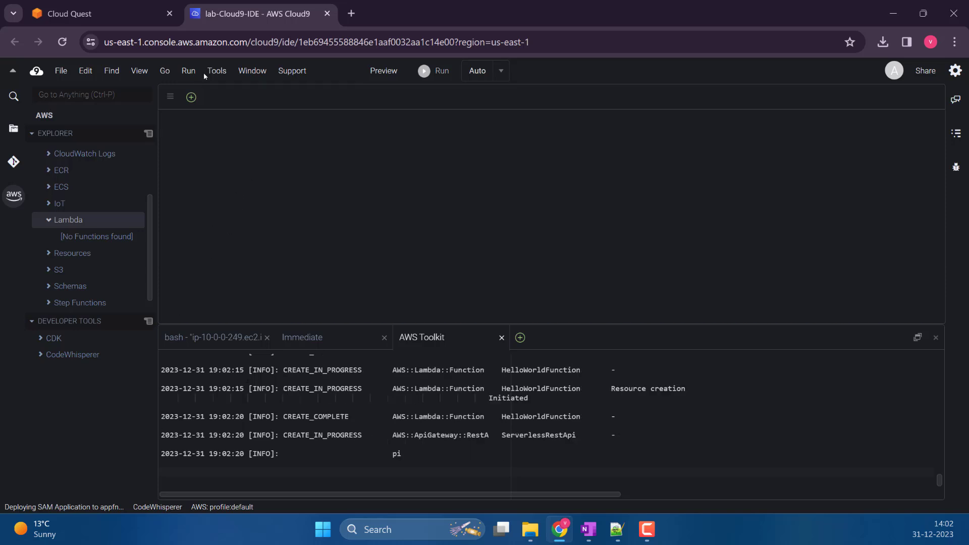
pyautogui.click(953, 42)
pyautogui.click(947, 300)
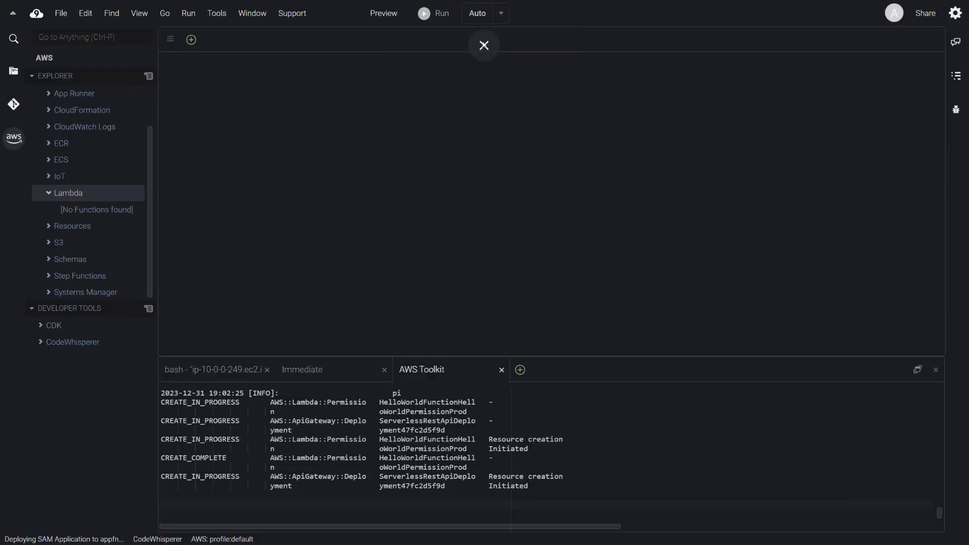
pyautogui.click(482, 43)
# Open the AWS Console from the Cloud Quest lab page, and return to the lab instructions in full-screen view.
pyautogui.click(71, 14)
pyautogui.click(194, 142)
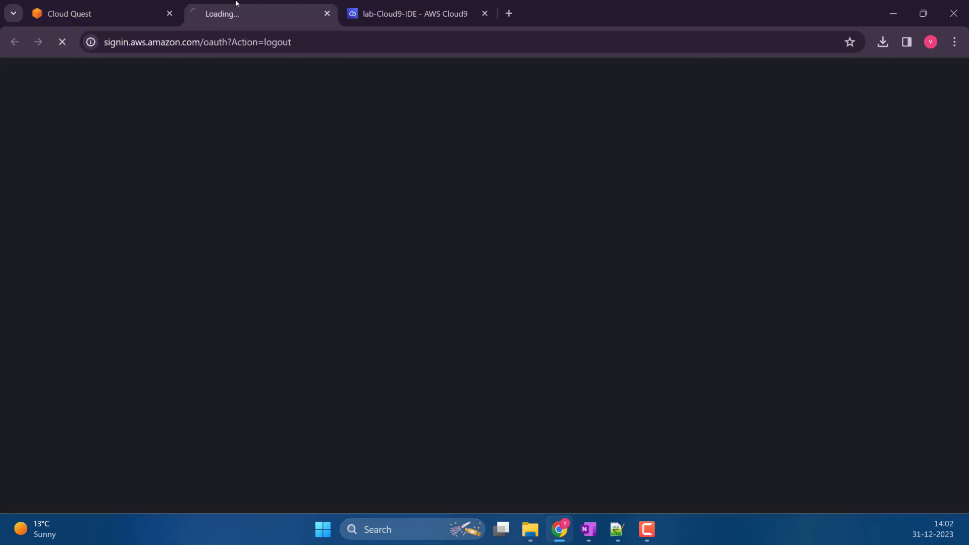
pyautogui.click(119, 13)
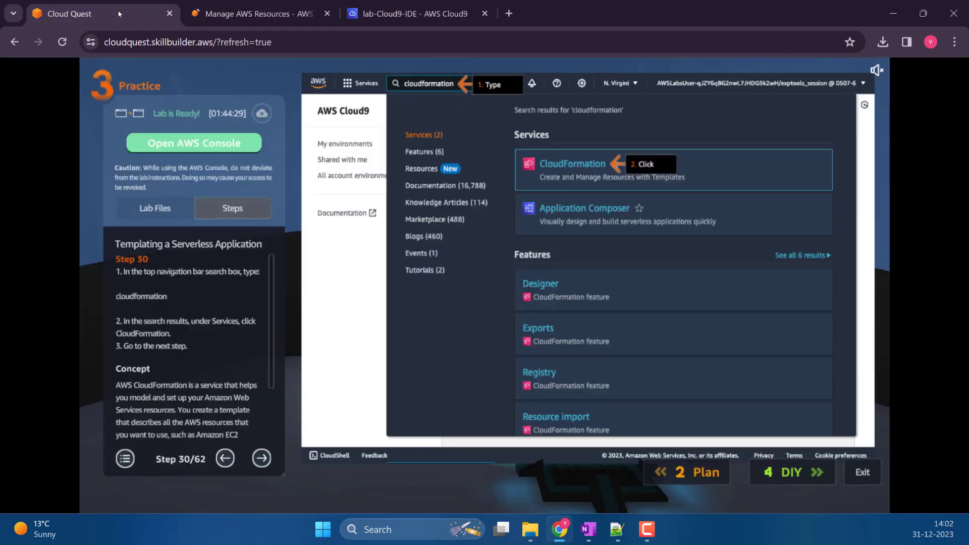
pyautogui.click(953, 42)
pyautogui.click(952, 299)
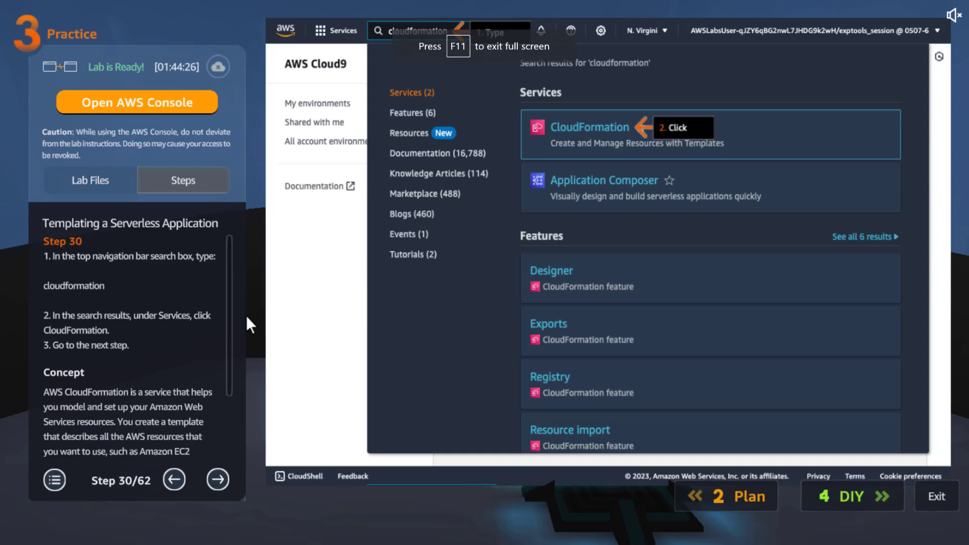
# Read lab Steps 30 to 34 on finding the appfn stack in CloudFormation and reviewing its original and processed templates.
pyautogui.moveTo(227, 343); pyautogui.dragTo(228, 439)
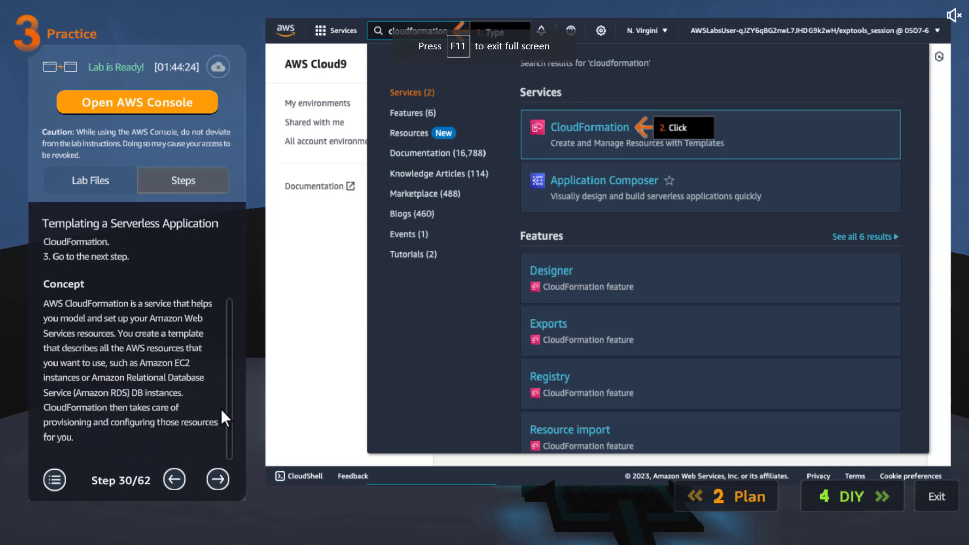
pyautogui.click(217, 478)
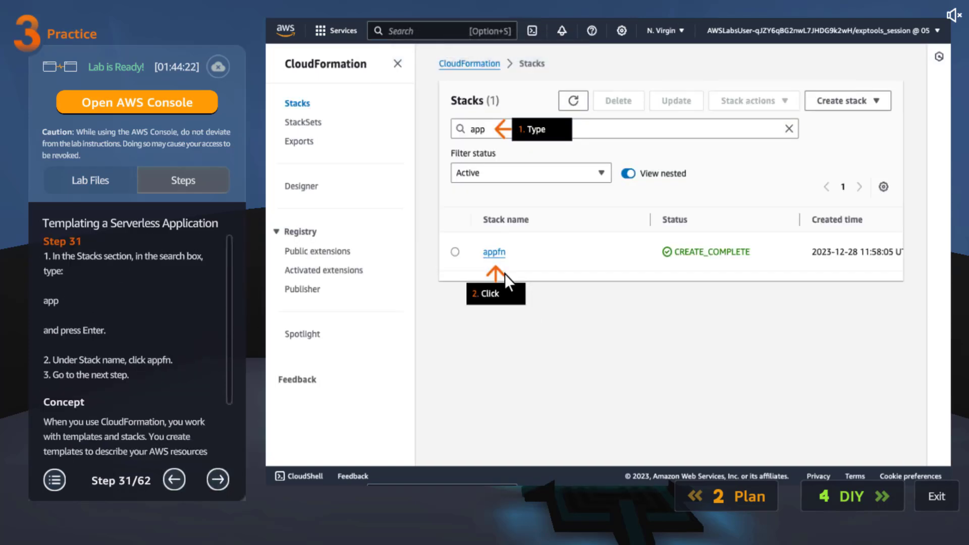
pyautogui.moveTo(229, 309); pyautogui.dragTo(232, 416)
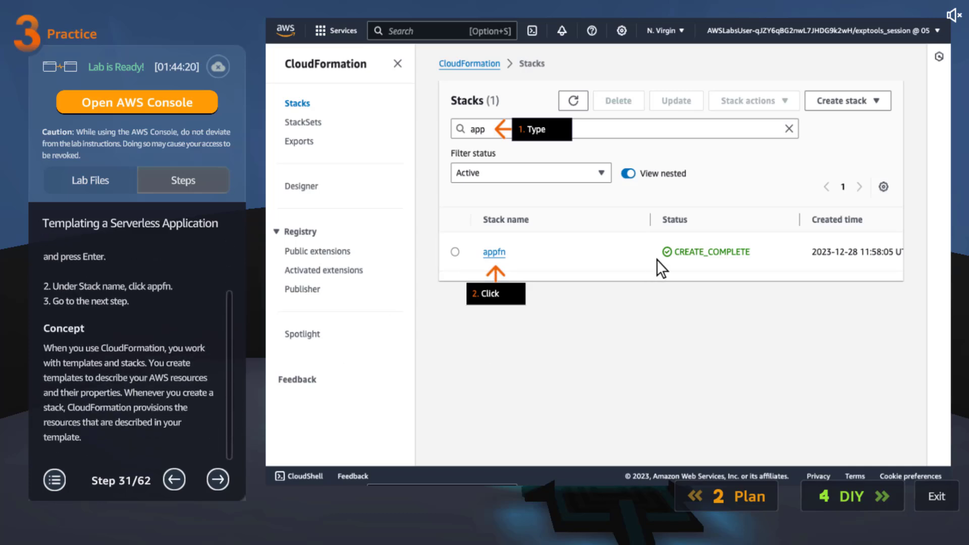
pyautogui.click(216, 479)
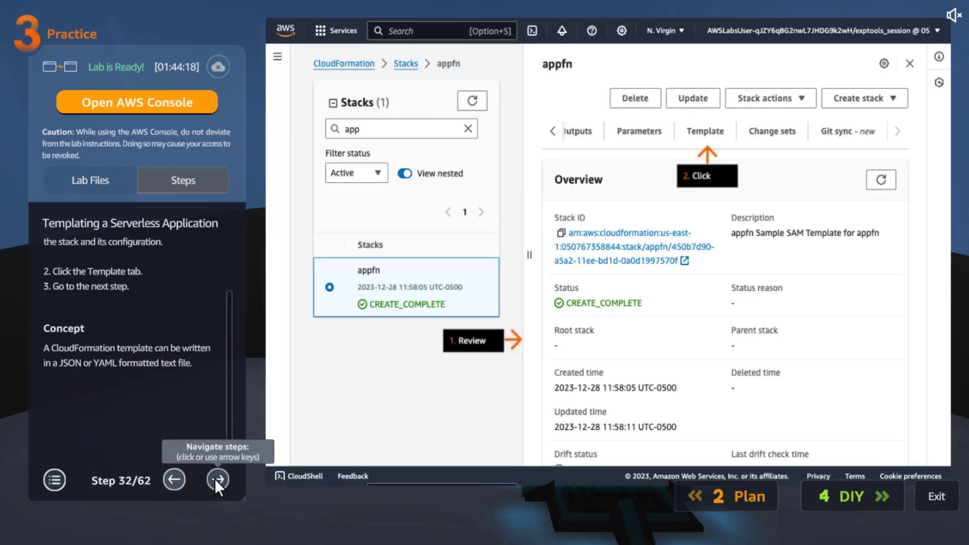
pyautogui.click(174, 478)
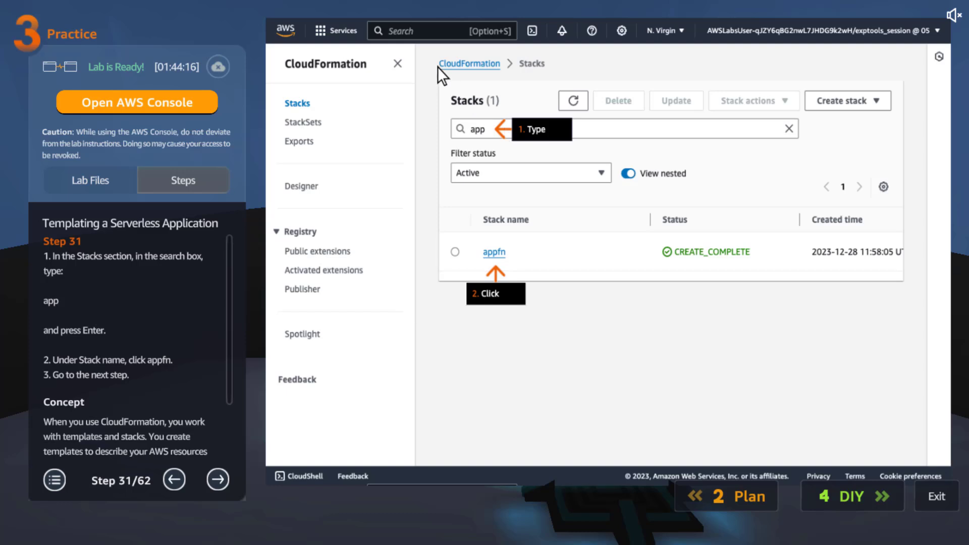
pyautogui.scroll(-3, 230, 394)
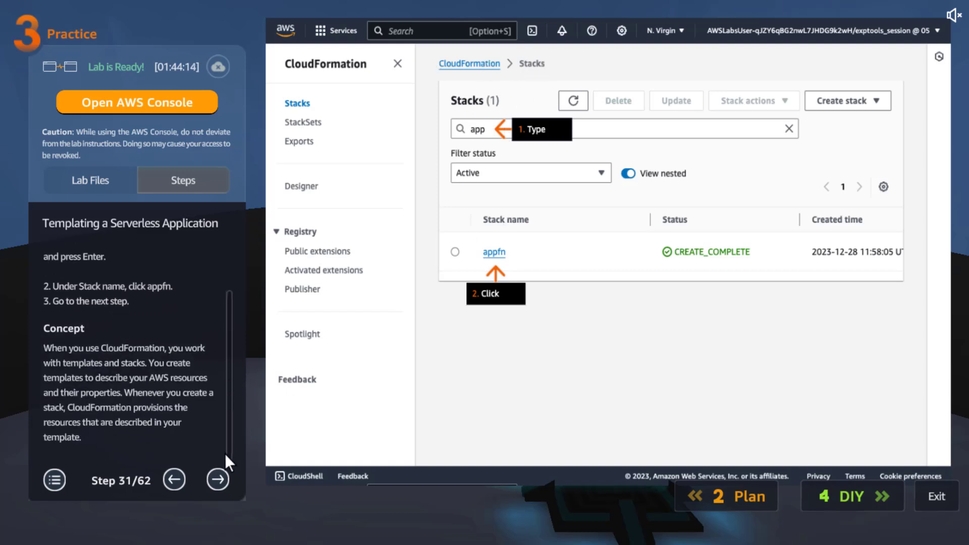
pyautogui.click(220, 482)
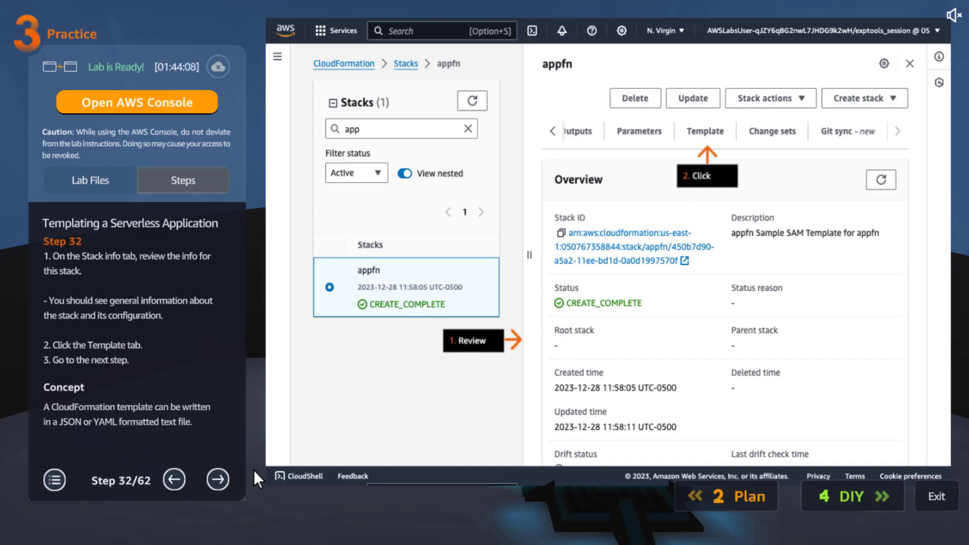
pyautogui.click(218, 482)
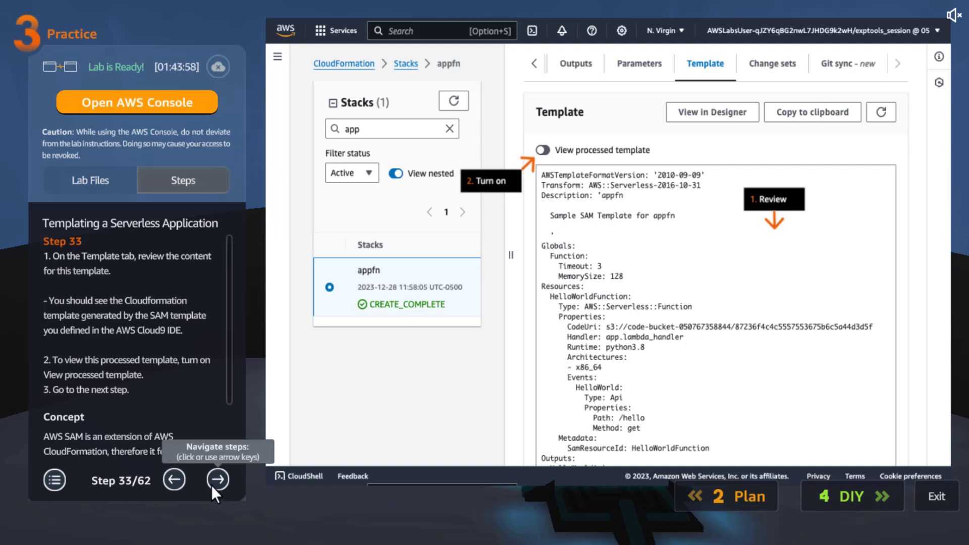
pyautogui.scroll(-3, 227, 404)
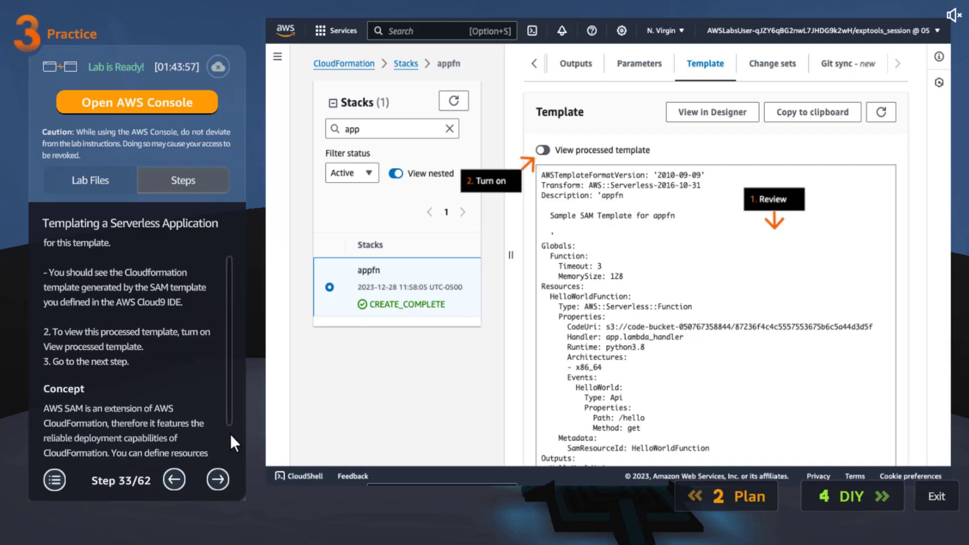
pyautogui.click(213, 480)
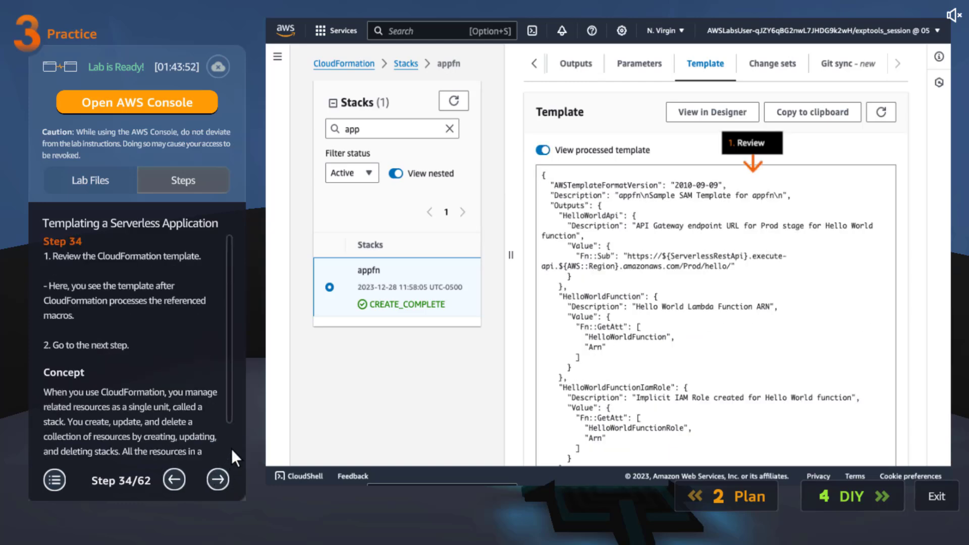
pyautogui.scroll(-2, 230, 309)
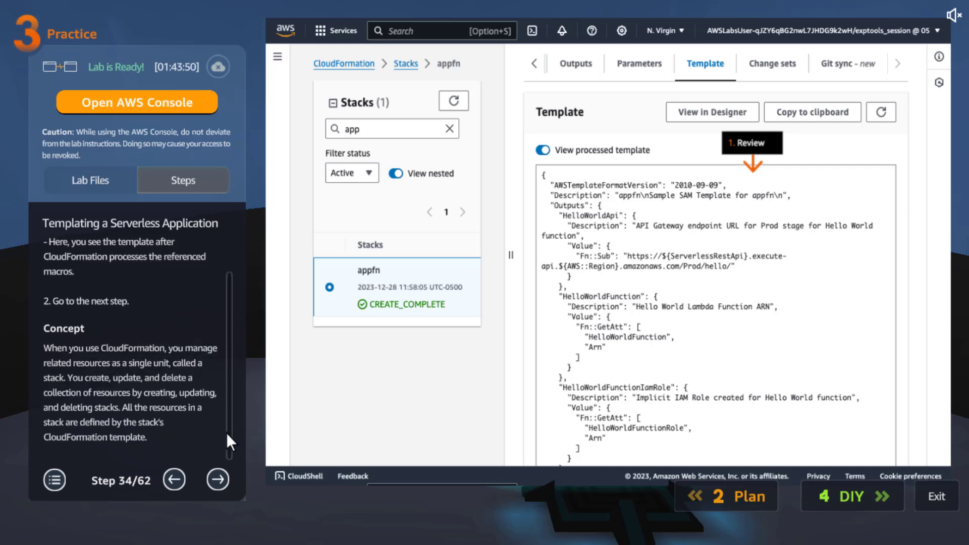
# Read Steps 35 to 38 on downloading lambda_function.py, replacing the code in app.py and saving the file.
pyautogui.click(217, 476)
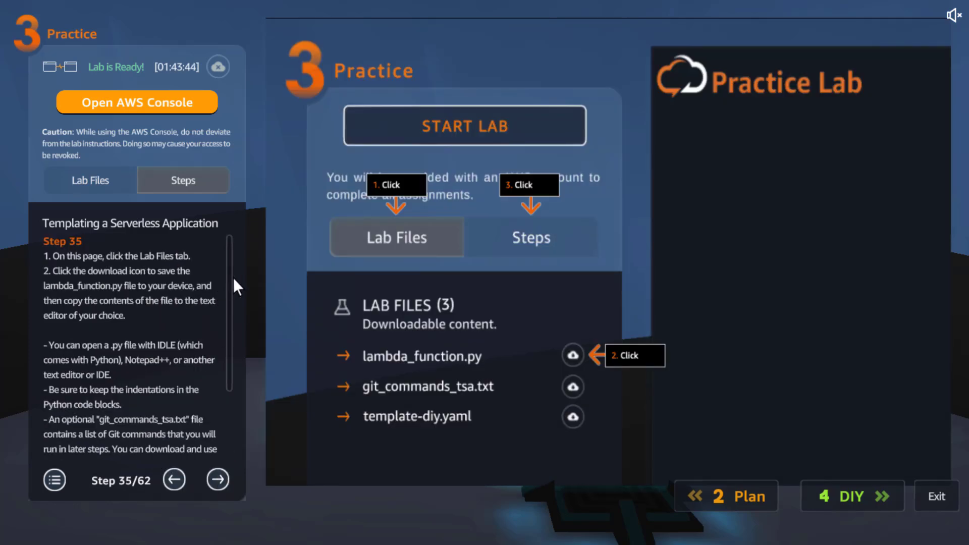
pyautogui.scroll(-3, 232, 283)
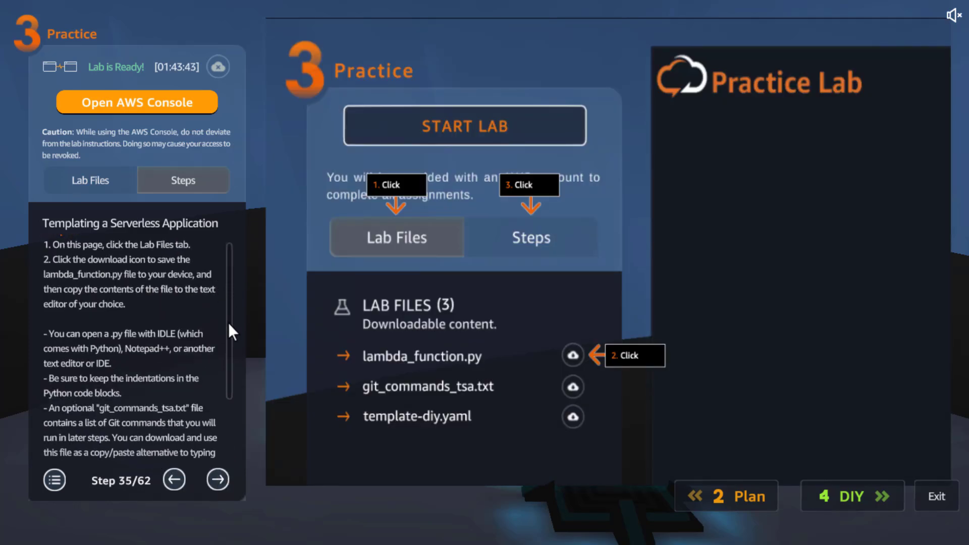
pyautogui.click(220, 480)
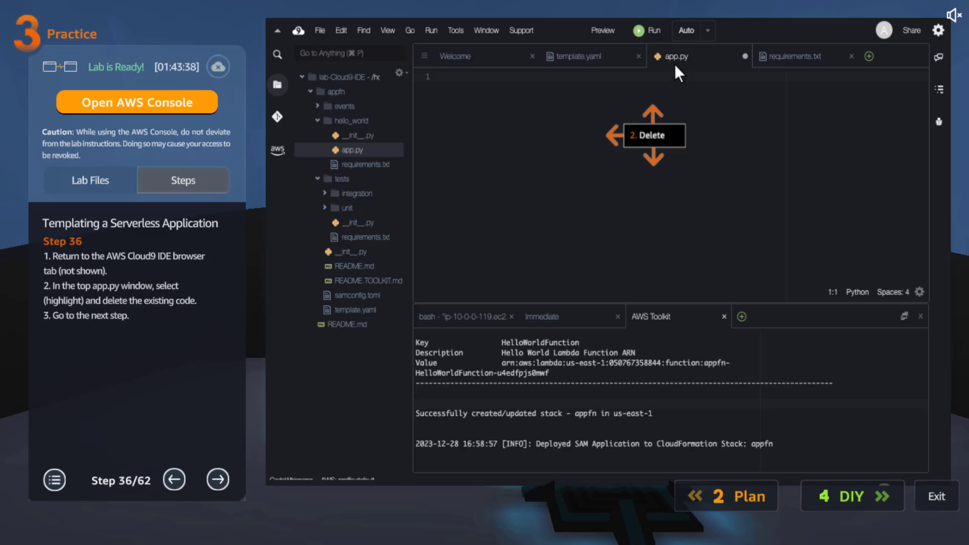
pyautogui.click(218, 480)
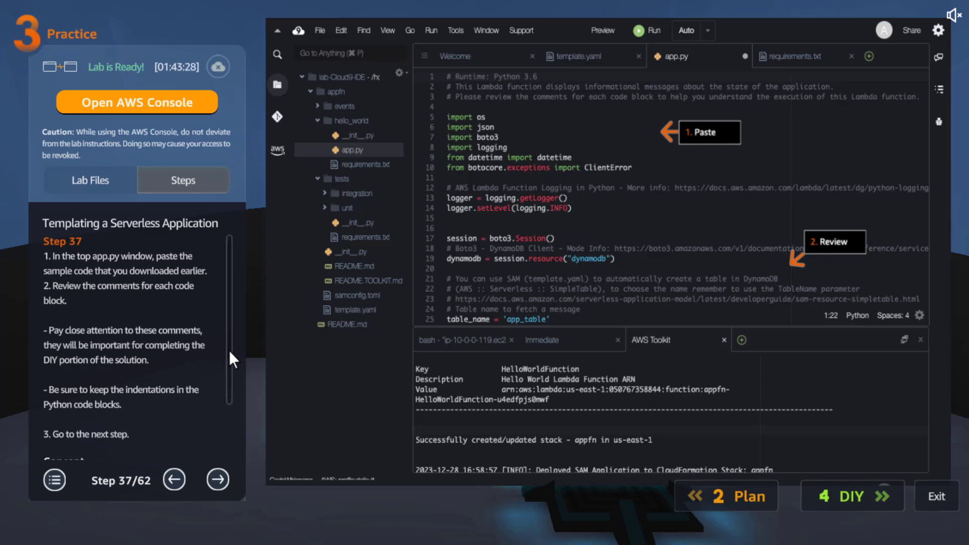
pyautogui.scroll(-2, 231, 359)
pyautogui.click(218, 481)
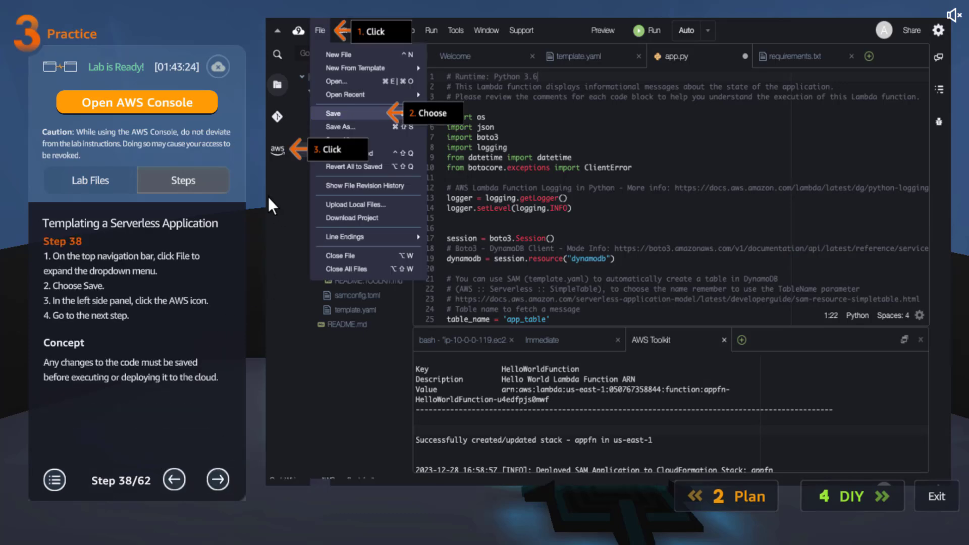
# Read Steps 39 to 42 on redeploying the SAM application with appfn/template.yaml, the code bucket and the stack name appfn-new.
pyautogui.click(215, 480)
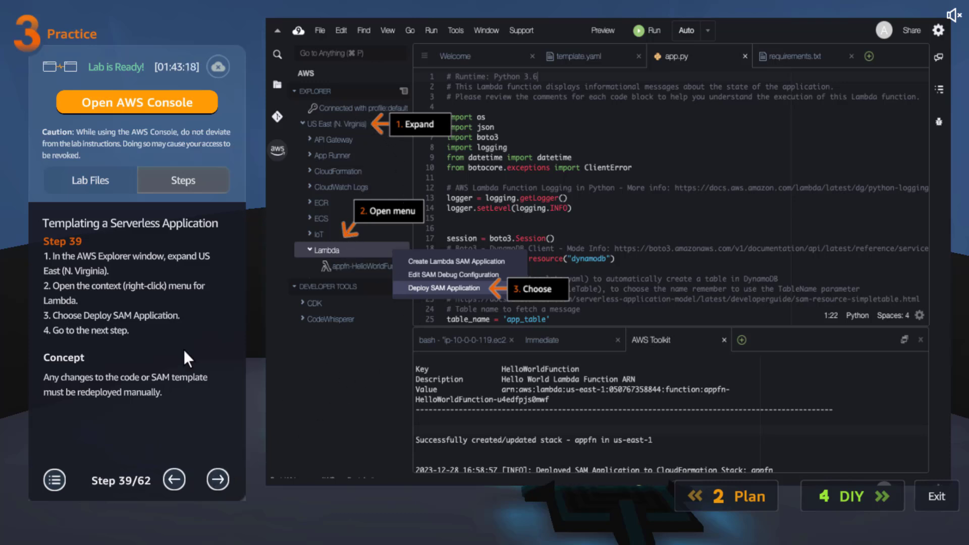
pyautogui.click(217, 480)
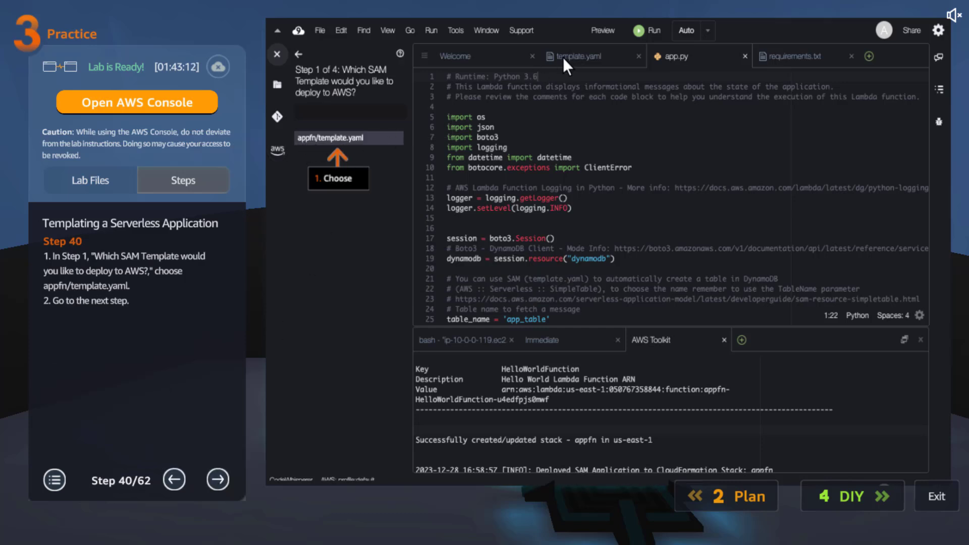
pyautogui.click(220, 484)
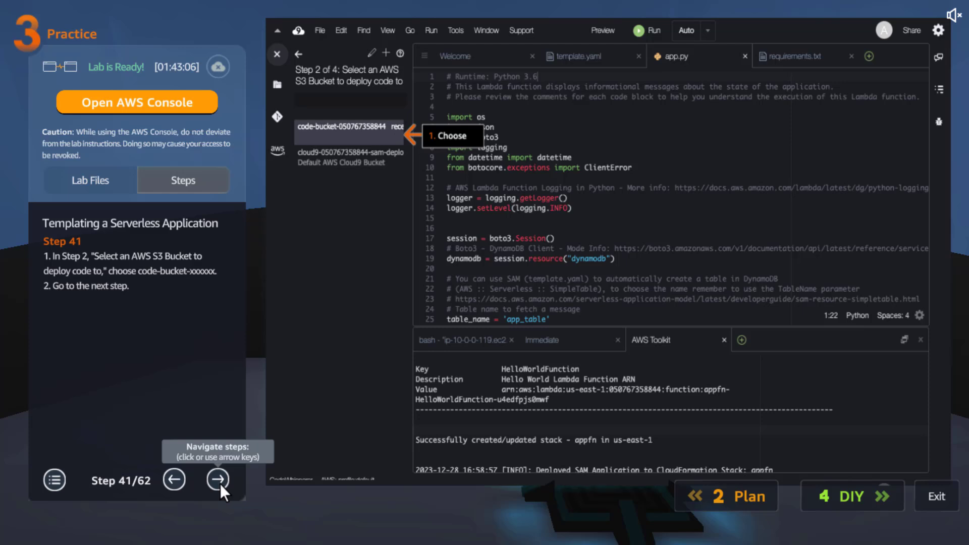
pyautogui.click(218, 479)
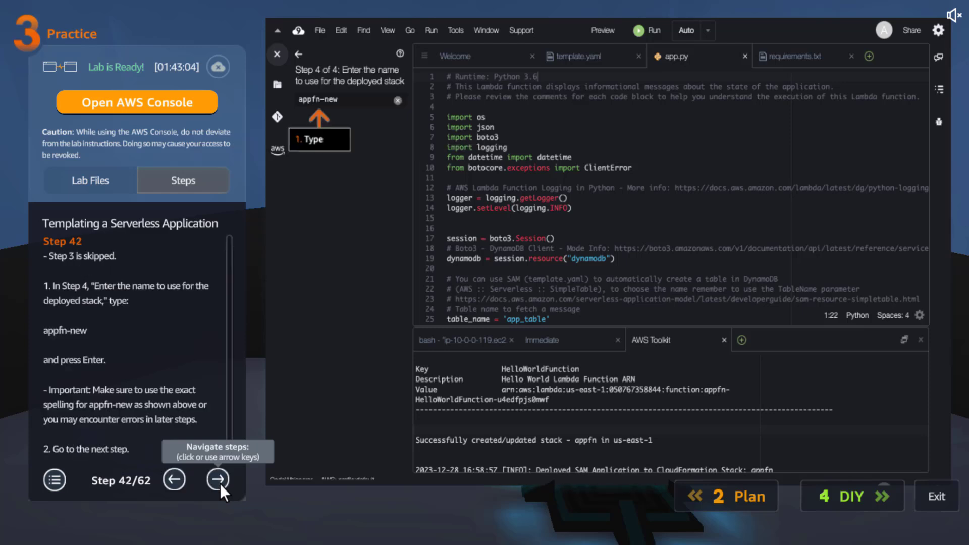
pyautogui.moveTo(228, 335); pyautogui.dragTo(231, 429)
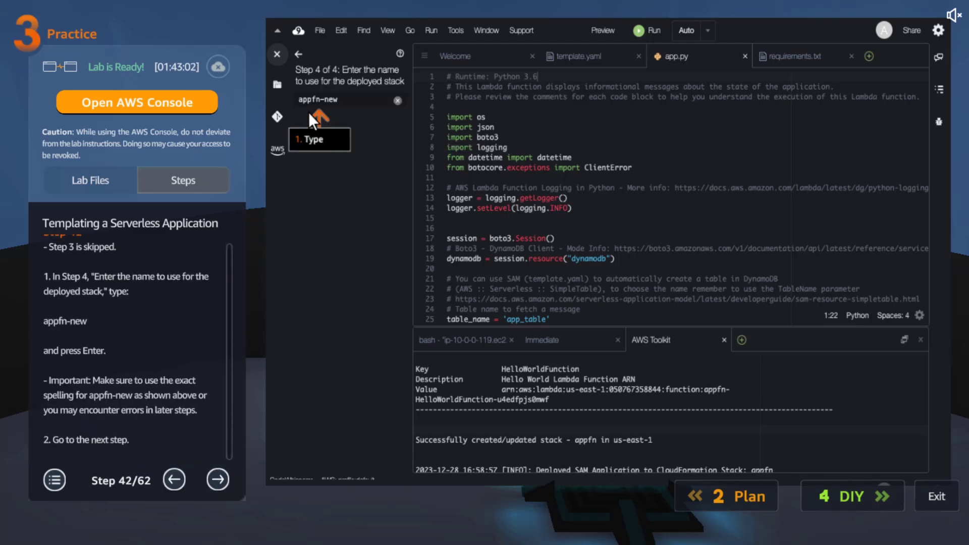
pyautogui.click(218, 483)
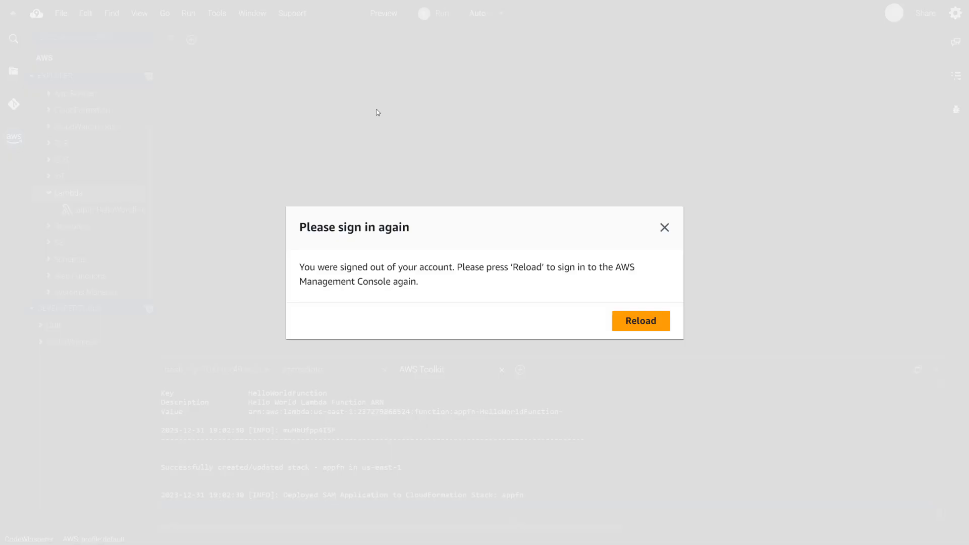
# Reload the signed-out Cloud9 IDE and open its AWS Explorer.
pyautogui.click(644, 318)
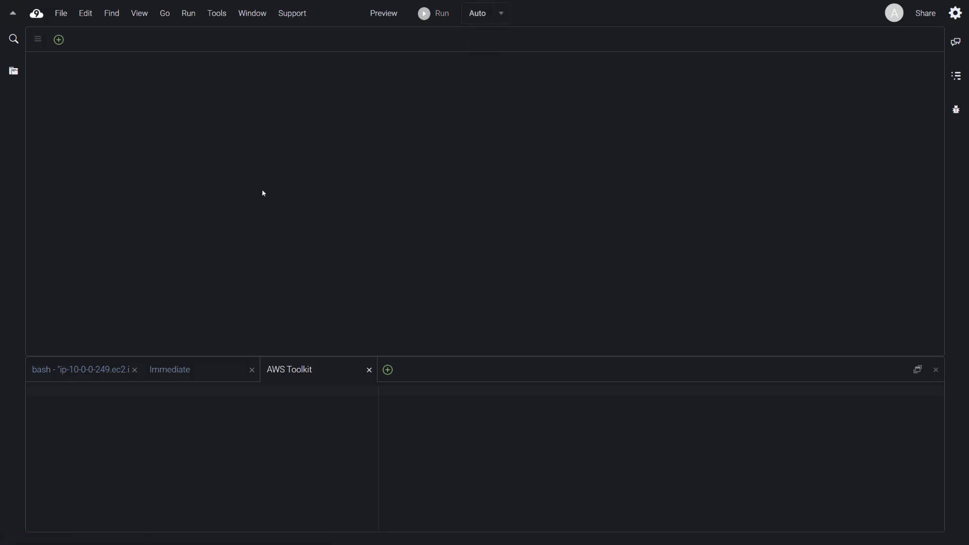
pyautogui.click(14, 71)
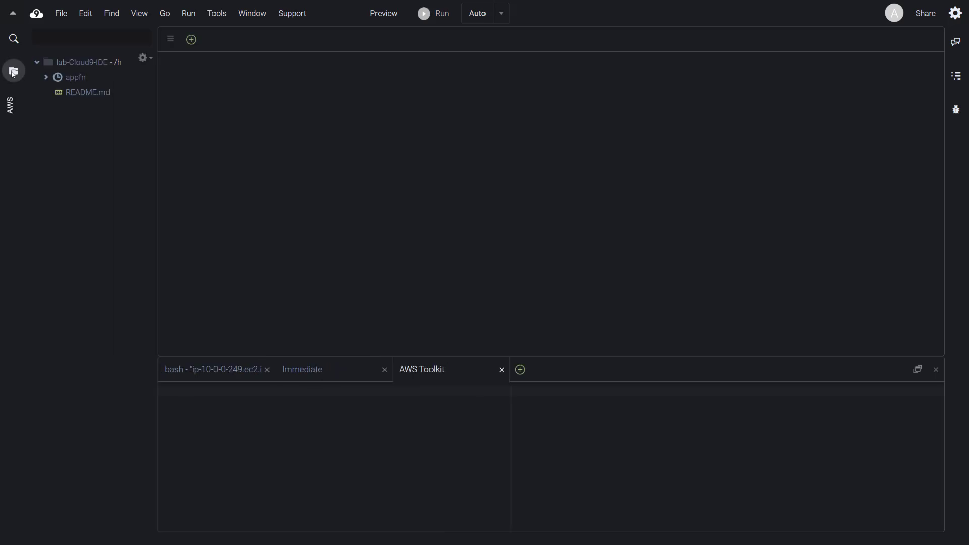
pyautogui.click(9, 104)
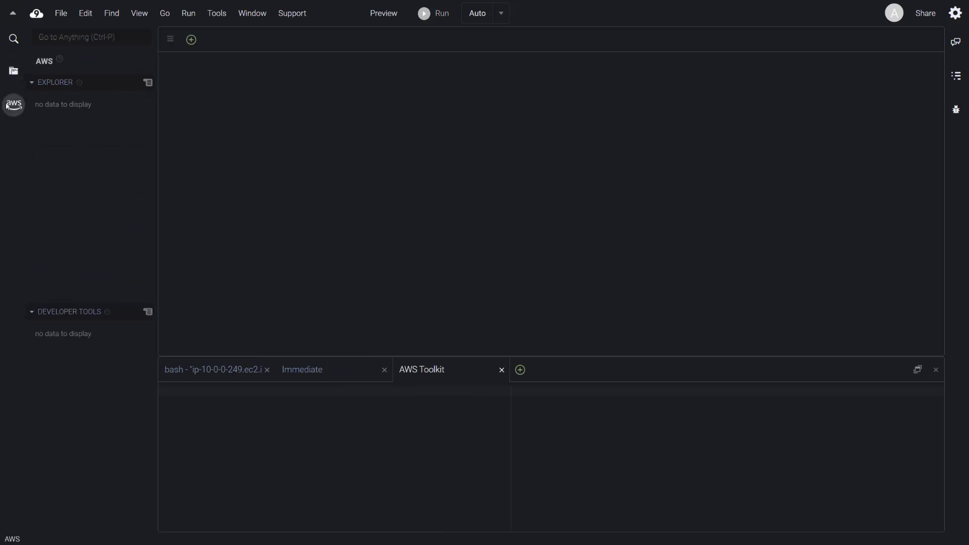
# Expand US East (N. Virginia) in the AWS Explorer to list its Lambda functions and exit the full-screen view.
pyautogui.click(42, 101)
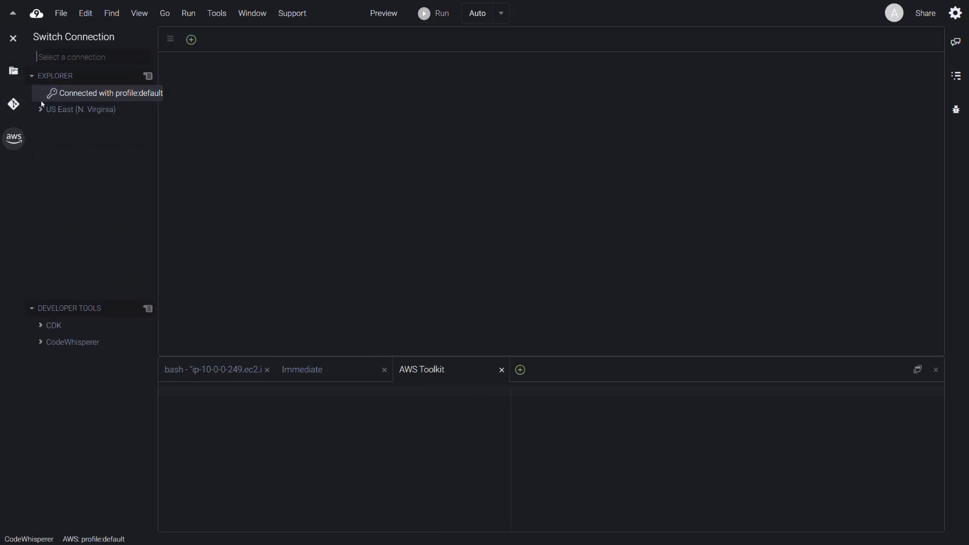
pyautogui.click(14, 138)
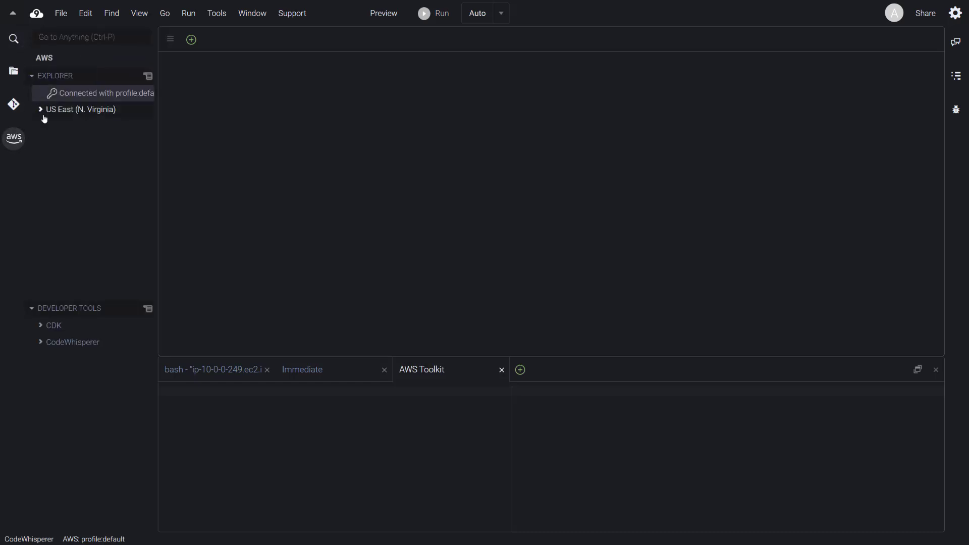
pyautogui.click(42, 109)
pyautogui.scroll(-2, 47, 194)
pyautogui.click(49, 210)
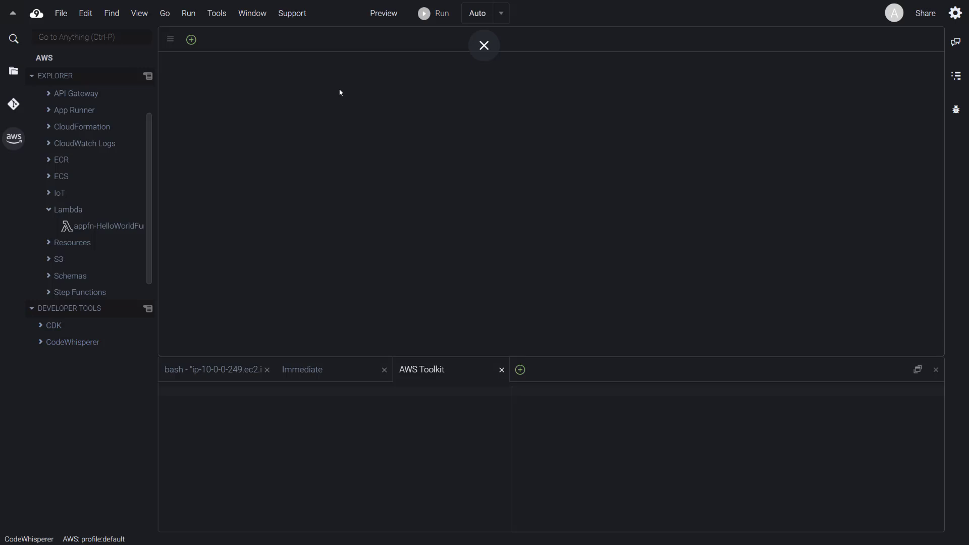
pyautogui.click(481, 43)
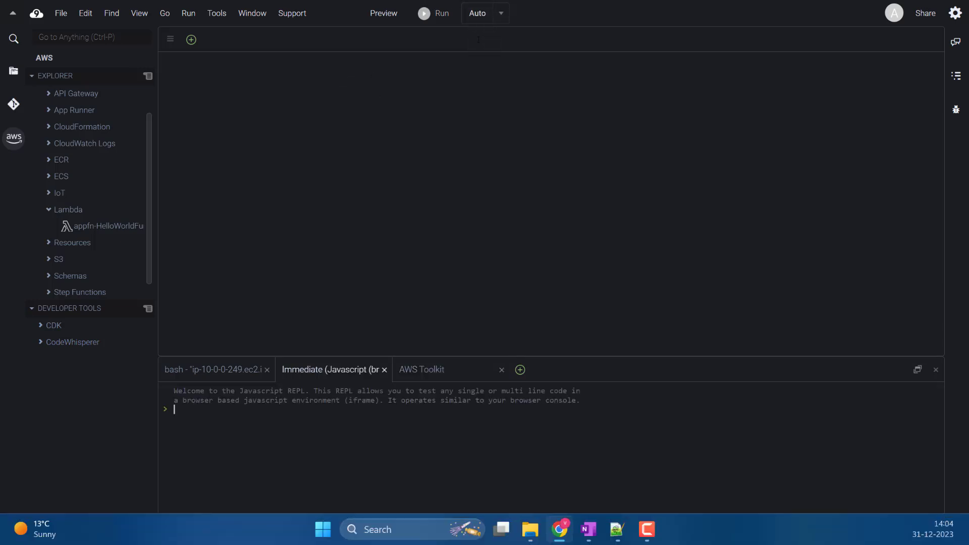
# Switch to the AWS console, open the appfn stack in CloudFormation and review its original template.
pyautogui.click(257, 13)
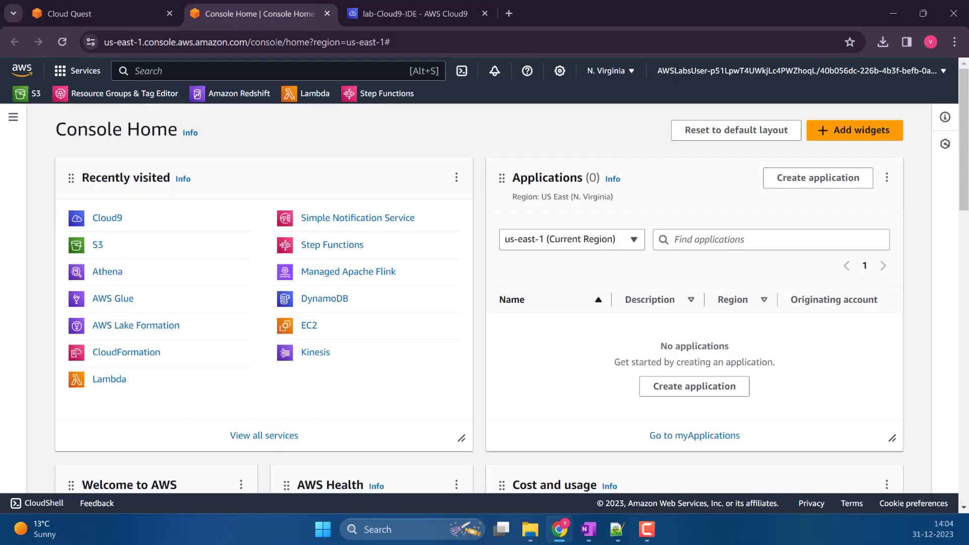
pyautogui.click(137, 351)
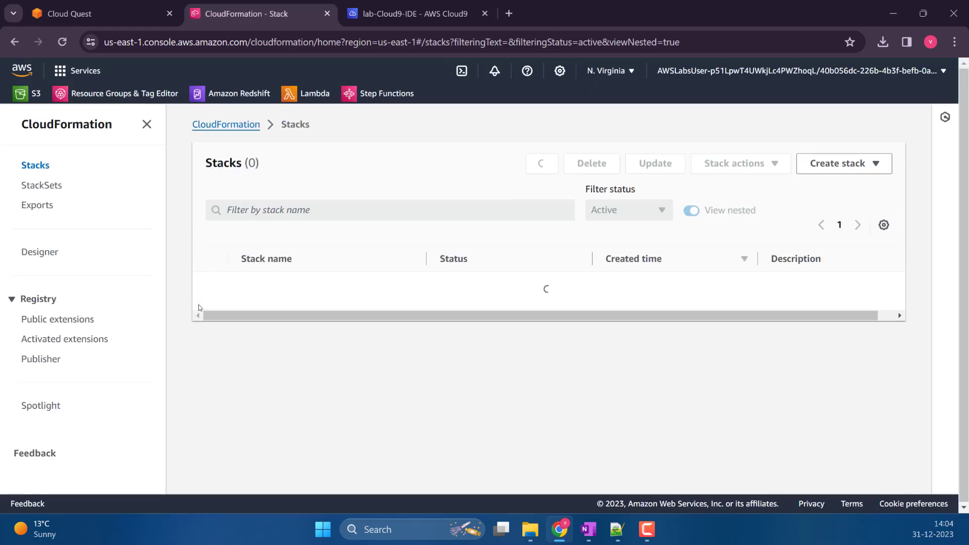
pyautogui.click(252, 297)
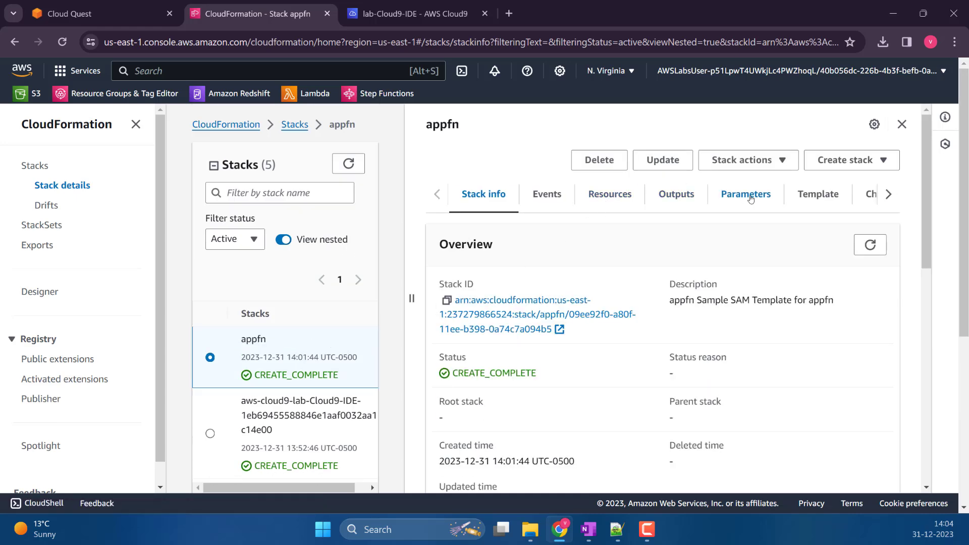
pyautogui.click(818, 194)
pyautogui.scroll(-5, 558, 316)
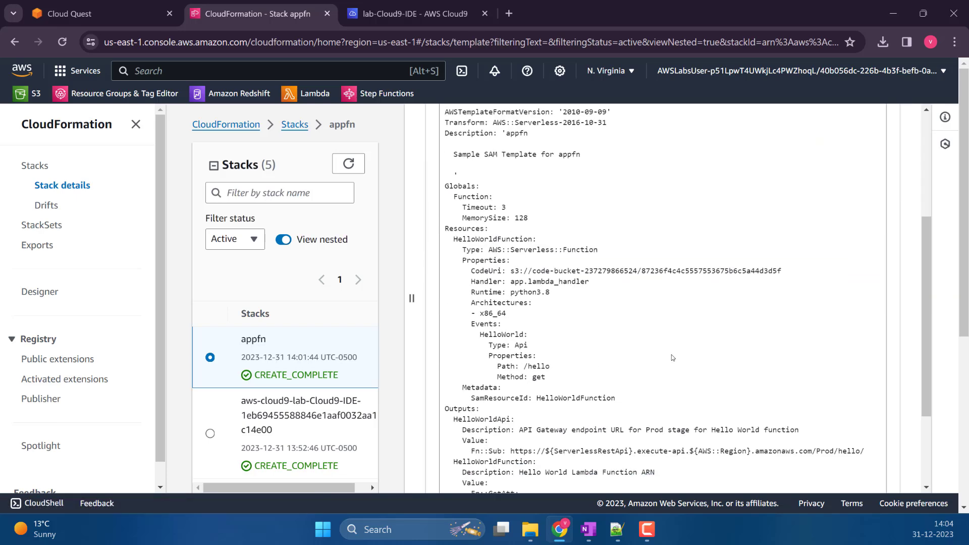
pyautogui.scroll(5, 558, 316)
# Show the processed template of the appfn stack and examine its outputs and expanded resources.
pyautogui.click(447, 285)
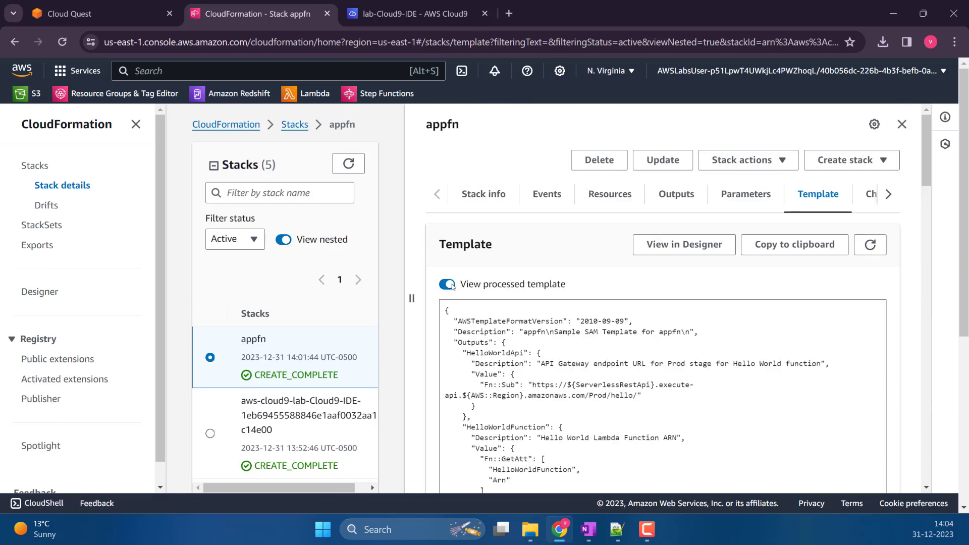
pyautogui.click(447, 284)
pyautogui.click(447, 284)
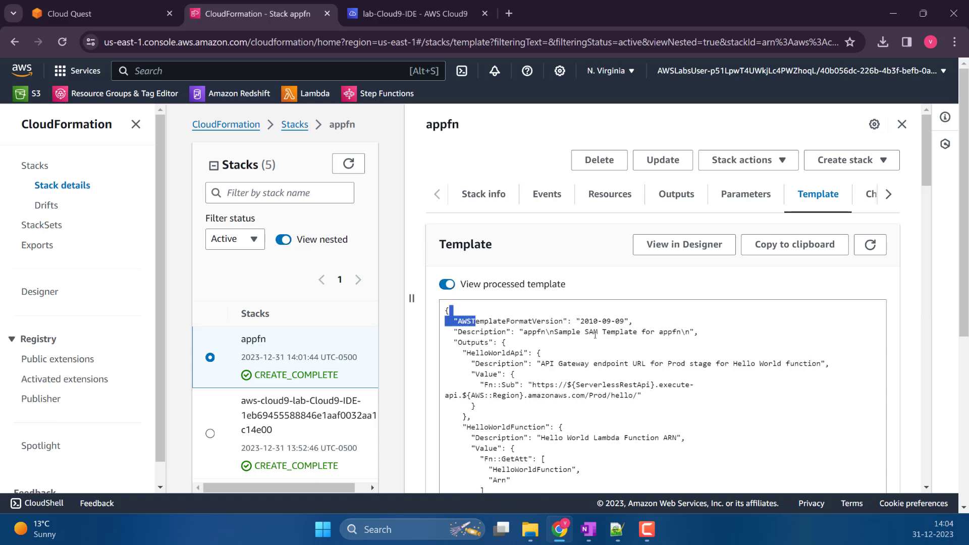
pyautogui.scroll(-3, 483, 249)
pyautogui.moveTo(482, 249); pyautogui.dragTo(643, 265)
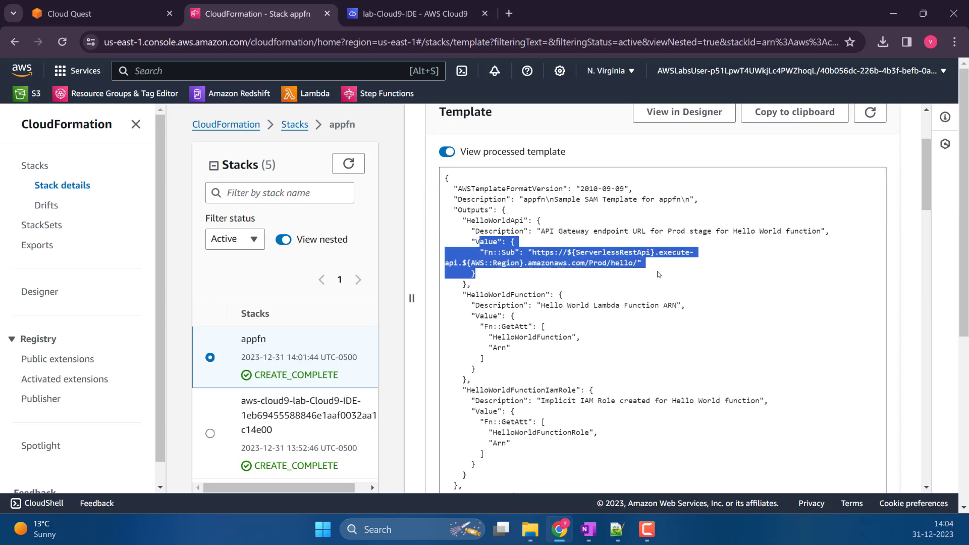
pyautogui.scroll(-12, 593, 291)
pyautogui.scroll(15, 593, 291)
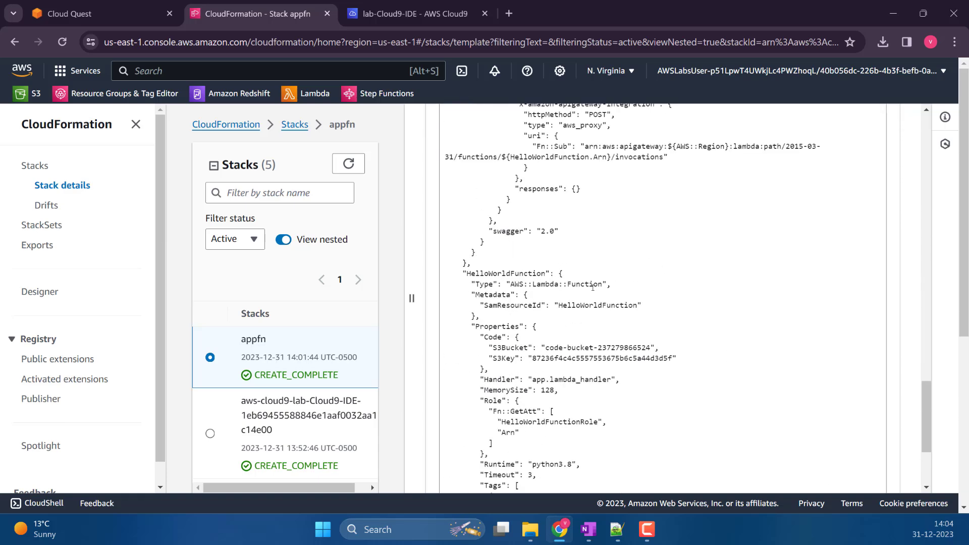
# Return to the Cloud9 IDE, open app.py from the hello_world folder and delete all its code.
pyautogui.click(438, 13)
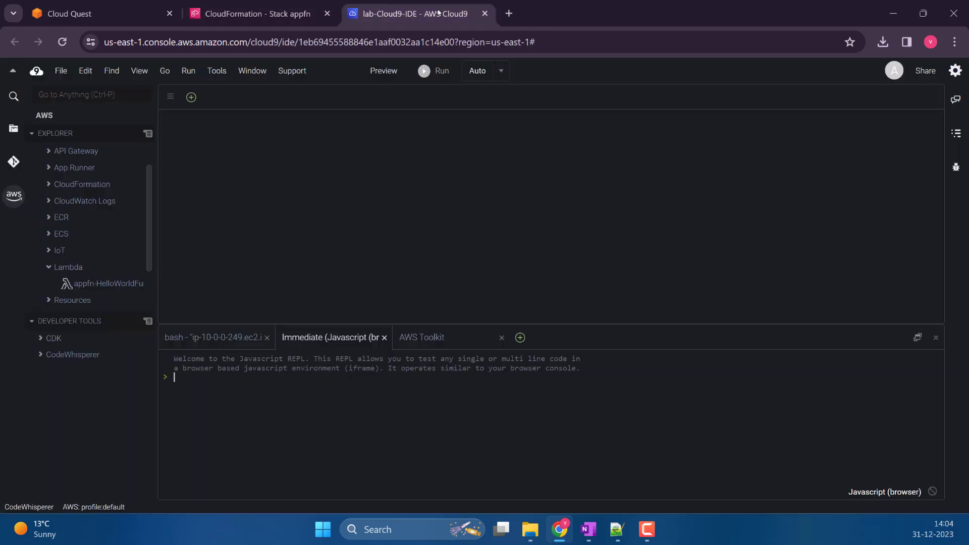
pyautogui.click(20, 130)
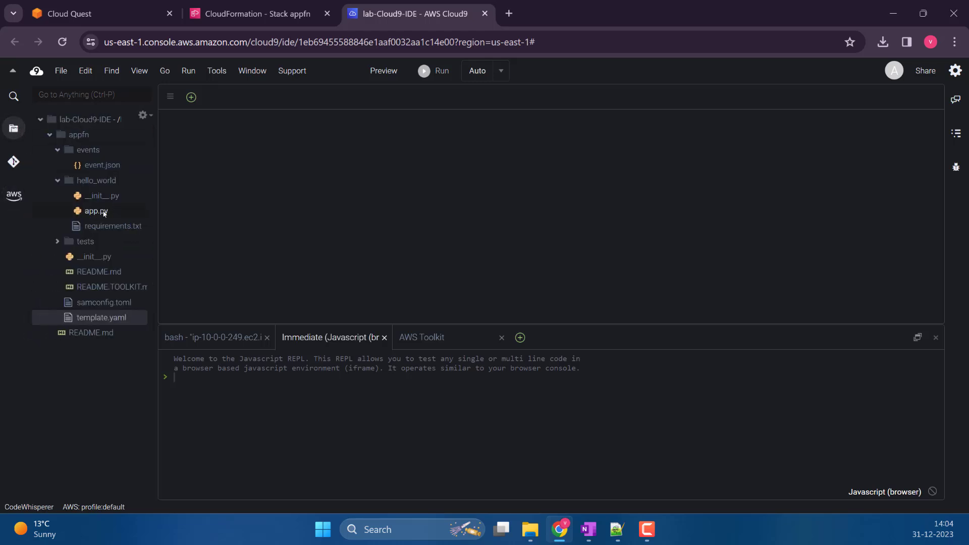
pyautogui.doubleClick(104, 210)
pyautogui.click(301, 195)
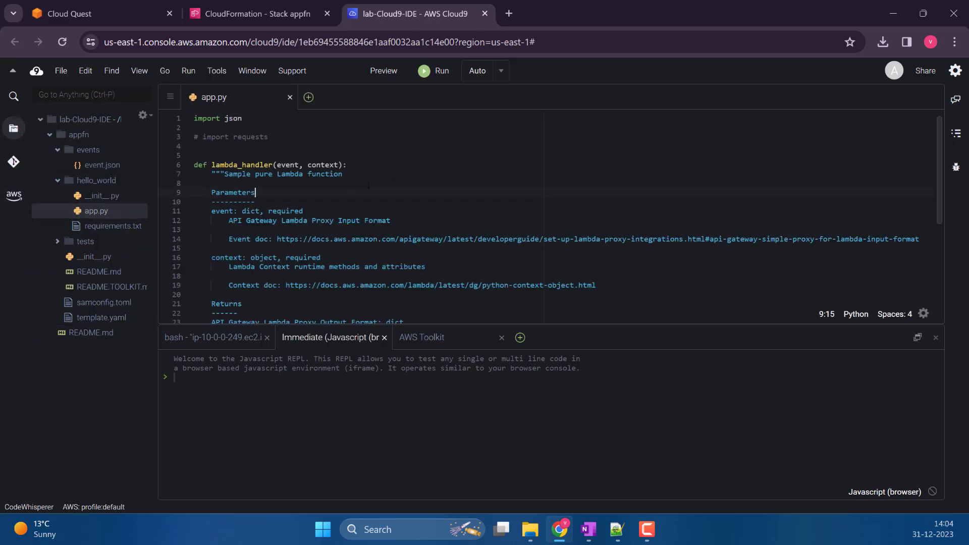
pyautogui.hotkey('ctrl', 'a')
pyautogui.press('BackSpace')
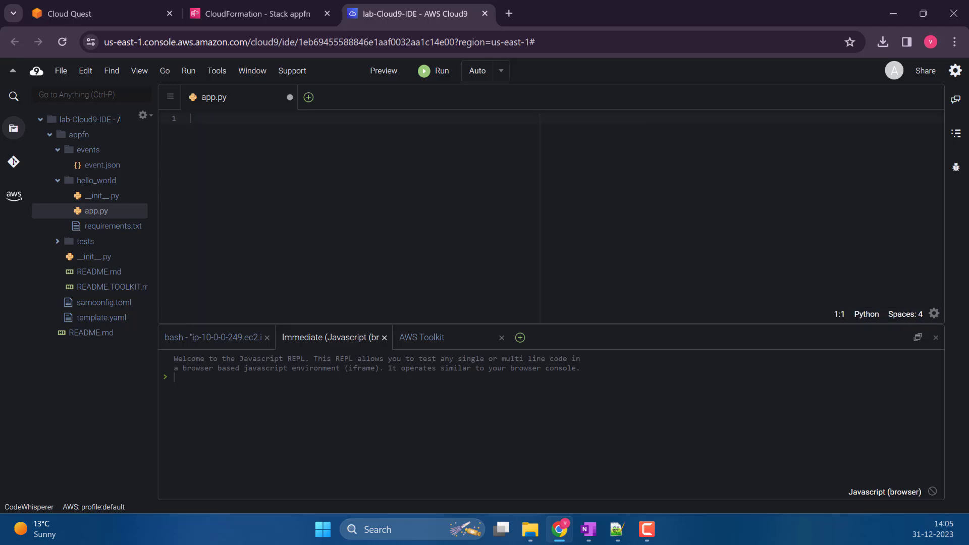
# Bring up the downloaded lambda_function.py in Notepad++, checking the Cloud Quest lab instructions in the browser in between.
pyautogui.hotkey('alt', 'Tab')
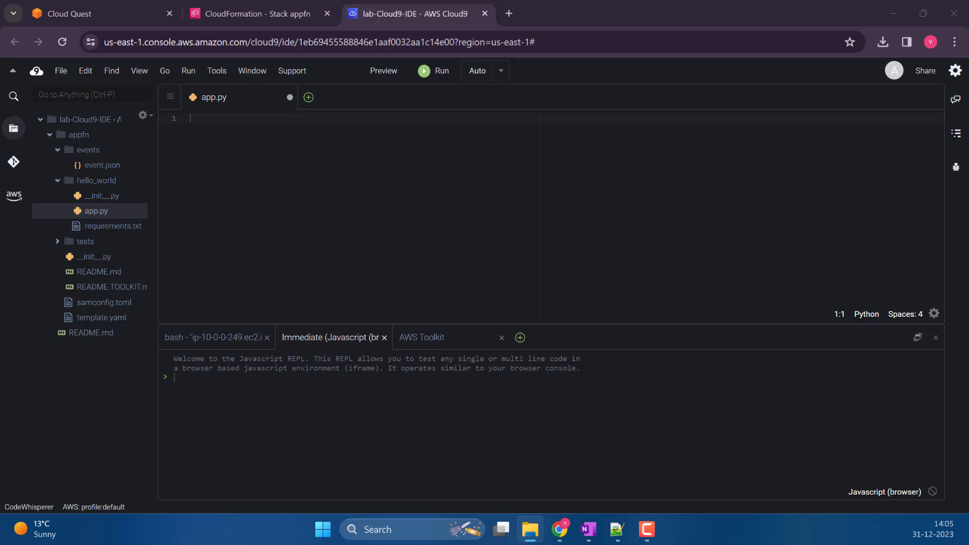
pyautogui.hotkey('alt', 'Tab')
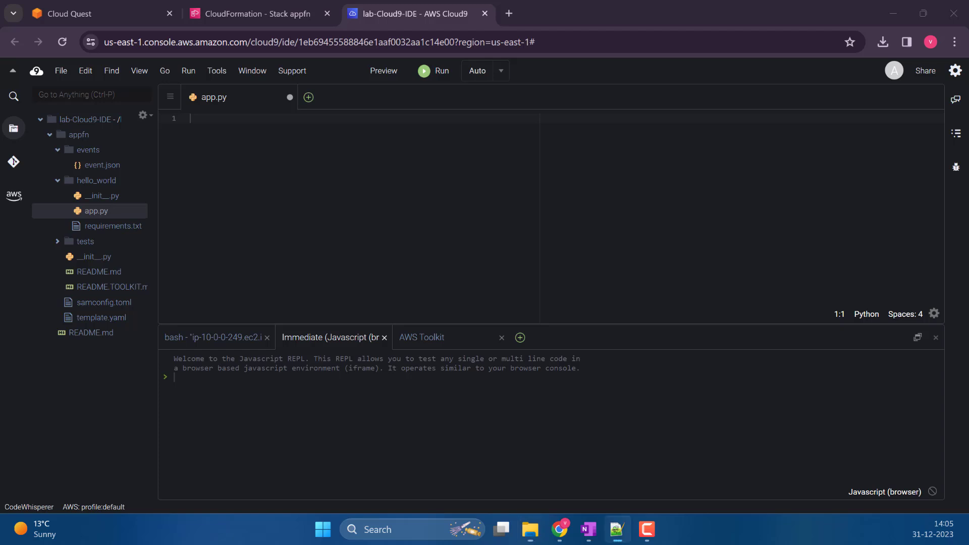
pyautogui.moveTo(968, 10); pyautogui.dragTo(651, 89)
pyautogui.doubleClick(651, 89)
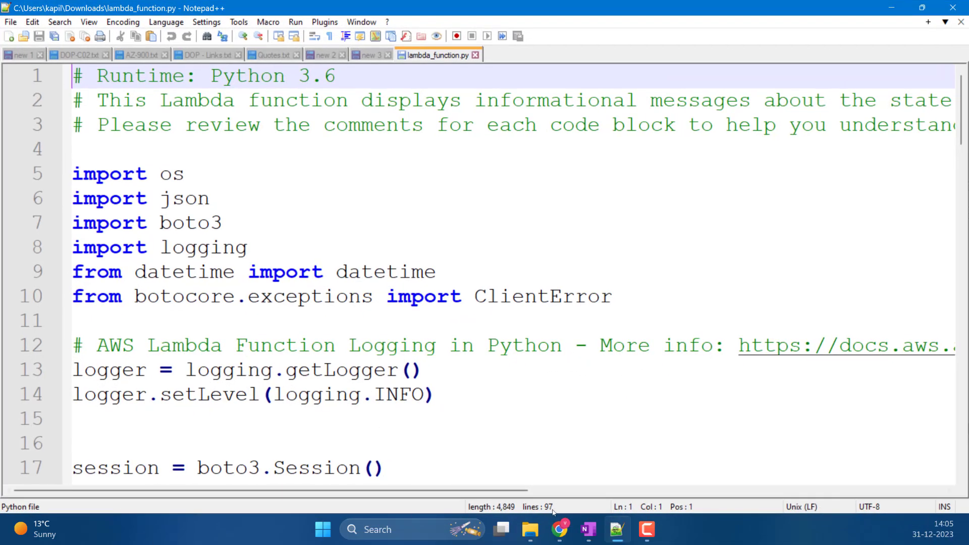
pyautogui.click(558, 529)
pyautogui.click(128, 4)
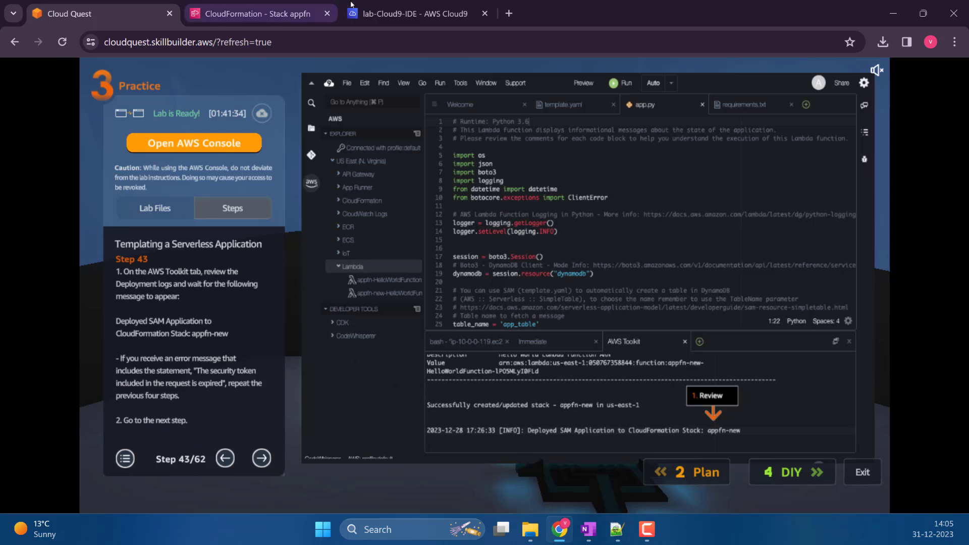
pyautogui.click(611, 529)
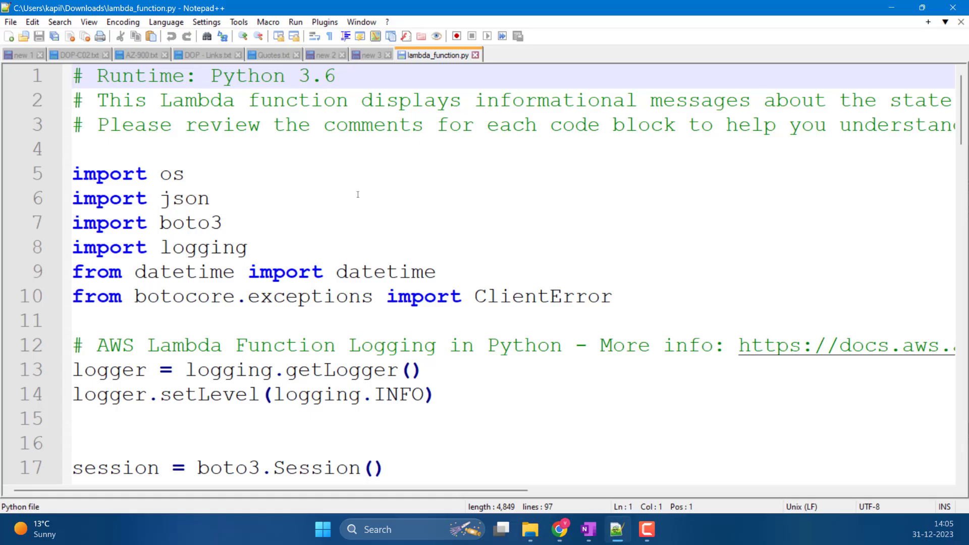
# Examine the logger setup, the DynamoDB resource and the app_table definition in lambda_function.py.
pyautogui.scroll(-2, 356, 195)
pyautogui.scroll(-1, 322, 195)
pyautogui.scroll(-3, 203, 166)
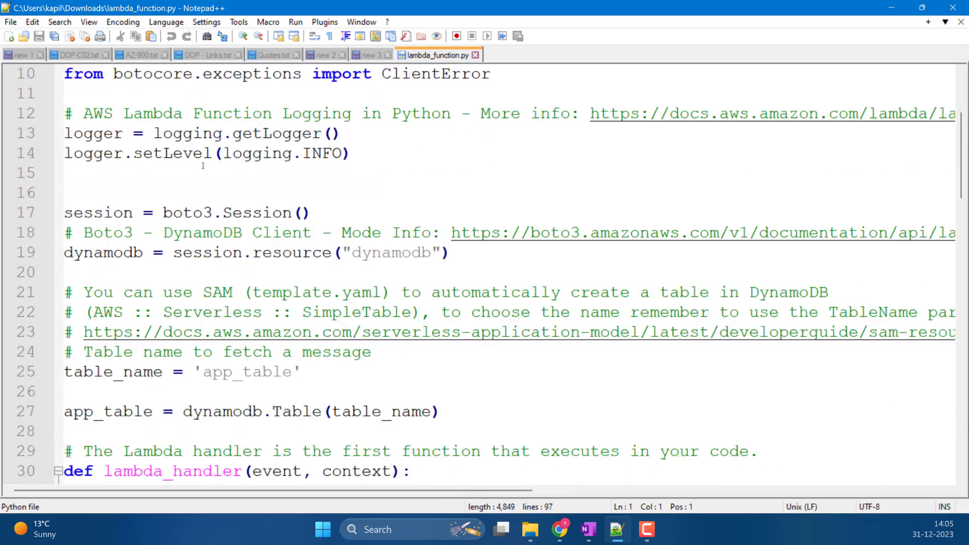
pyautogui.moveTo(351, 154); pyautogui.dragTo(39, 132)
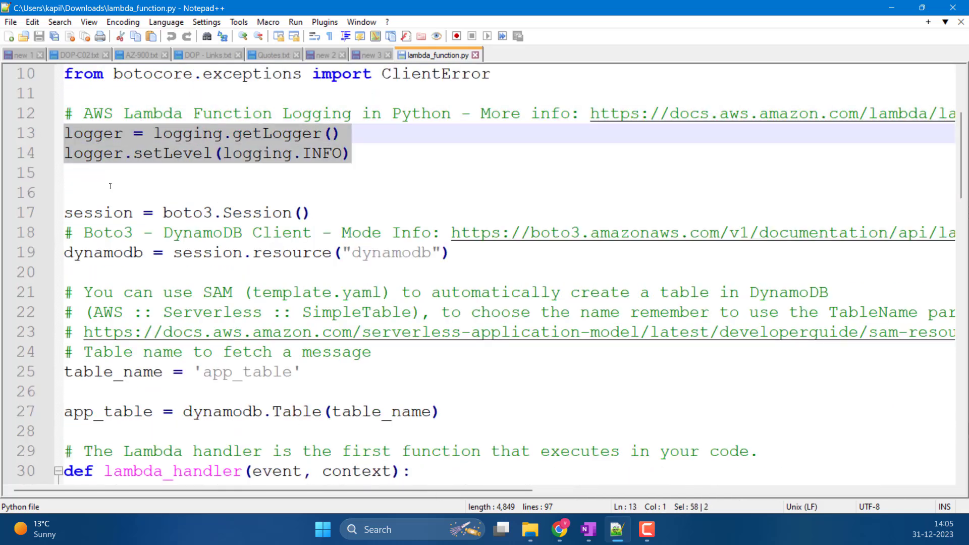
pyautogui.moveTo(451, 252); pyautogui.dragTo(52, 248)
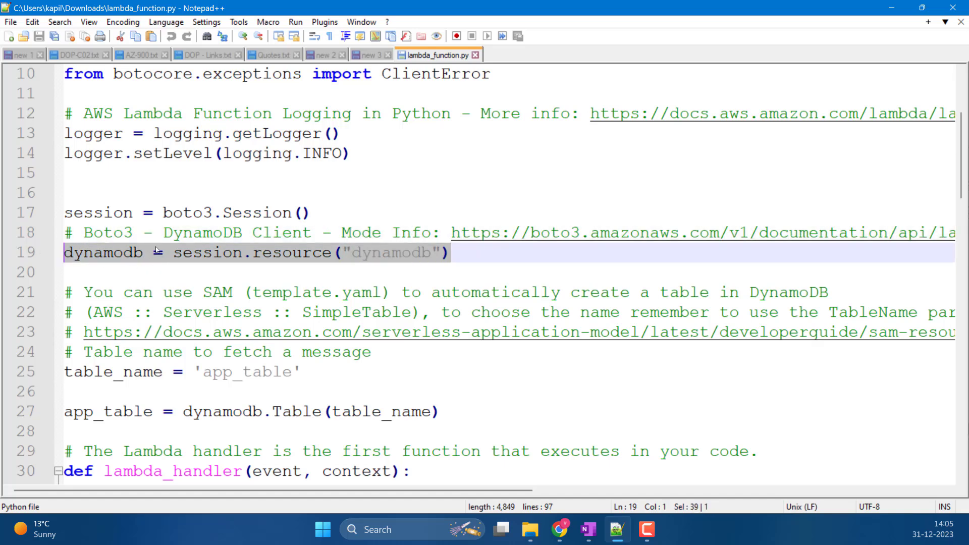
pyautogui.scroll(-3, 156, 250)
pyautogui.moveTo(302, 192); pyautogui.dragTo(71, 196)
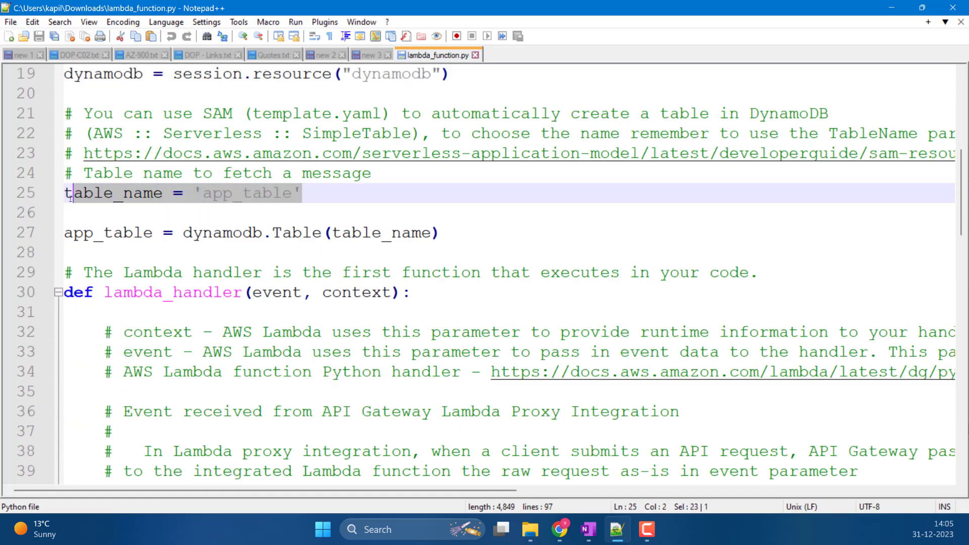
pyautogui.doubleClick(94, 234)
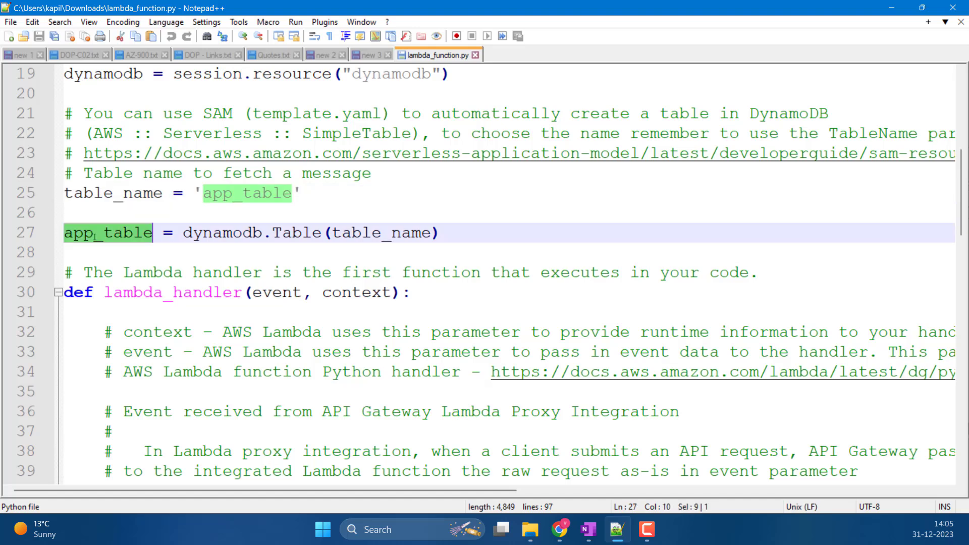
pyautogui.scroll(-2, 94, 236)
pyautogui.moveTo(441, 114); pyautogui.dragTo(163, 114)
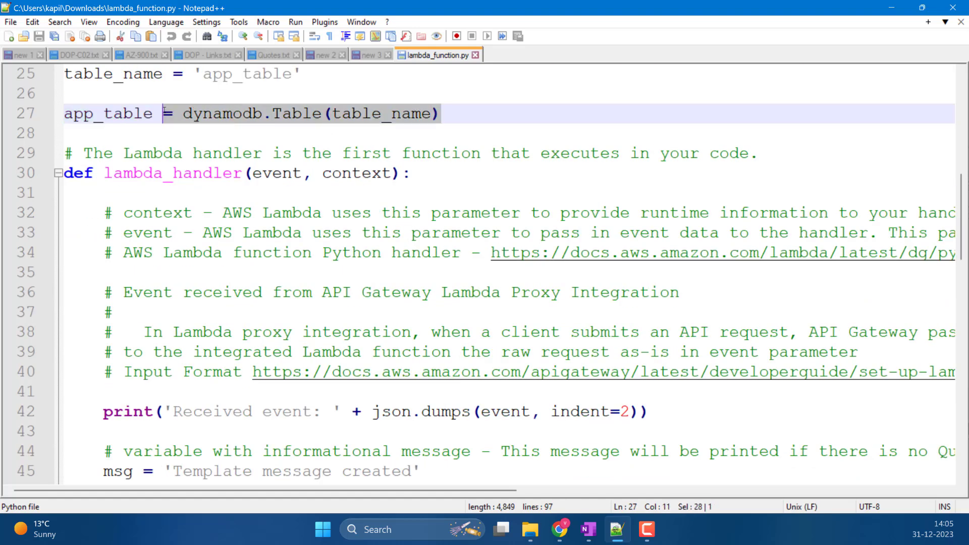
# Examine the default message, the query string handling, the response and the get_item function in lambda_function.py.
pyautogui.scroll(-5, 298, 188)
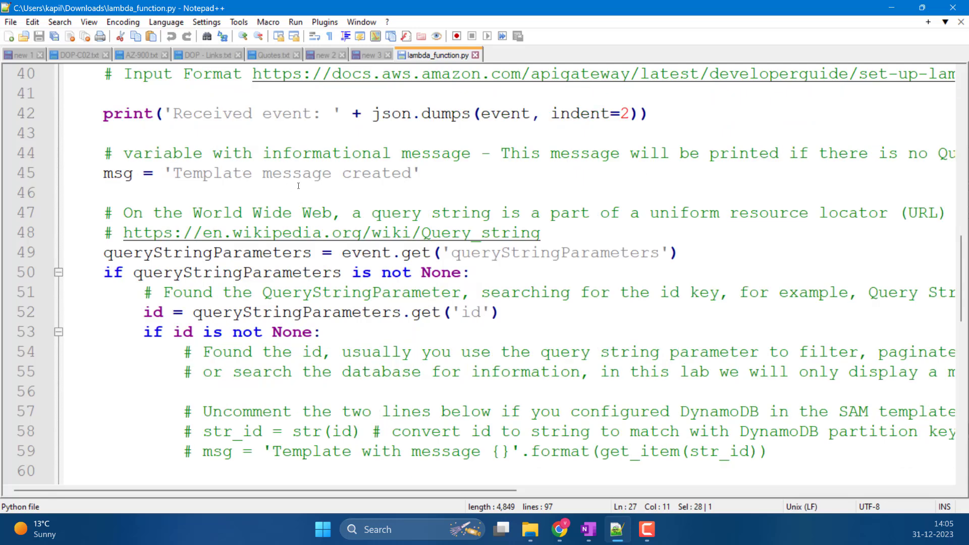
pyautogui.moveTo(93, 173); pyautogui.dragTo(429, 173)
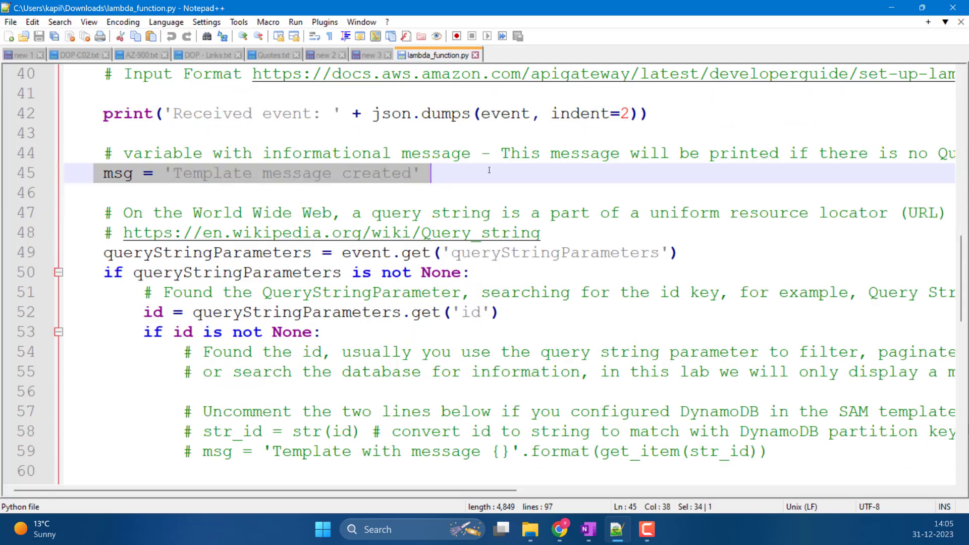
pyautogui.scroll(-2, 151, 155)
pyautogui.moveTo(147, 150); pyautogui.dragTo(500, 174)
pyautogui.scroll(-3, 403, 203)
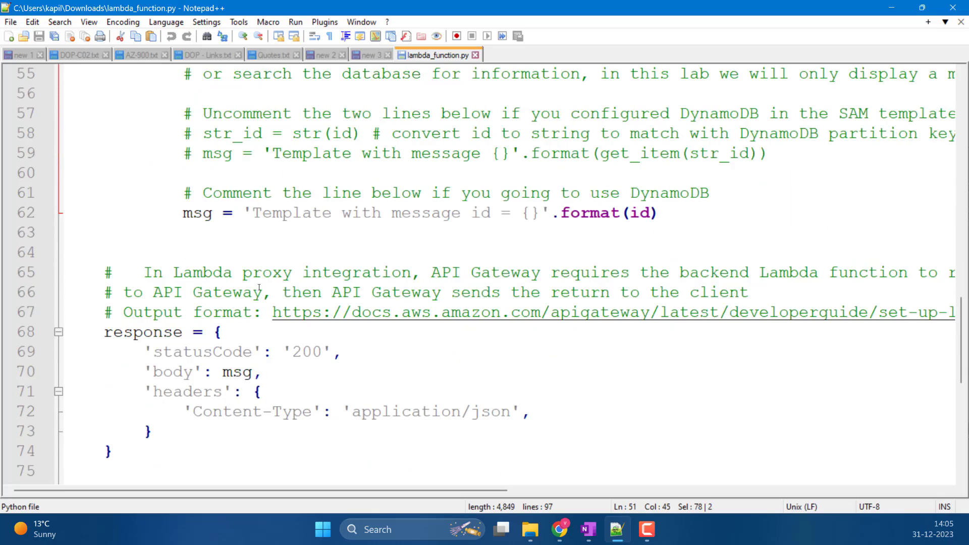
pyautogui.scroll(-7, 259, 287)
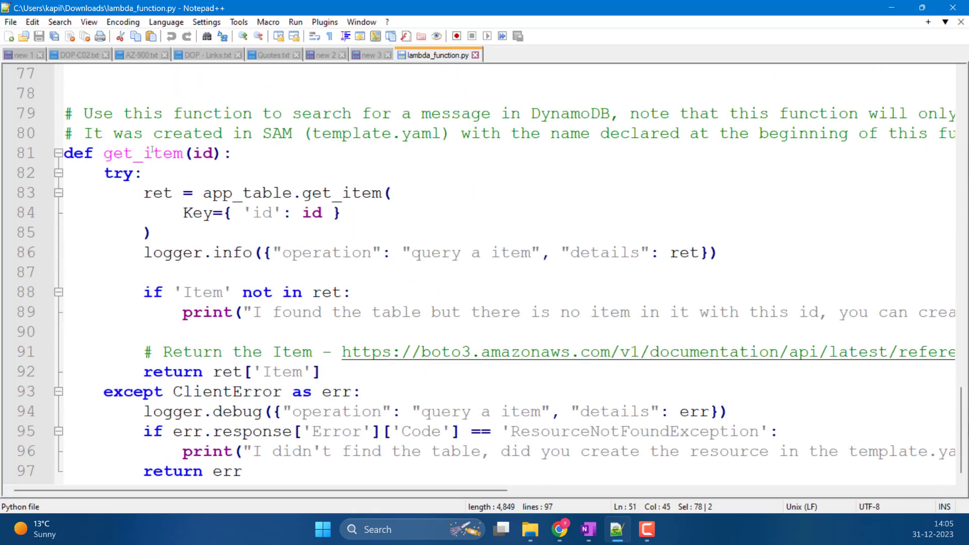
pyautogui.moveTo(105, 153); pyautogui.dragTo(281, 371)
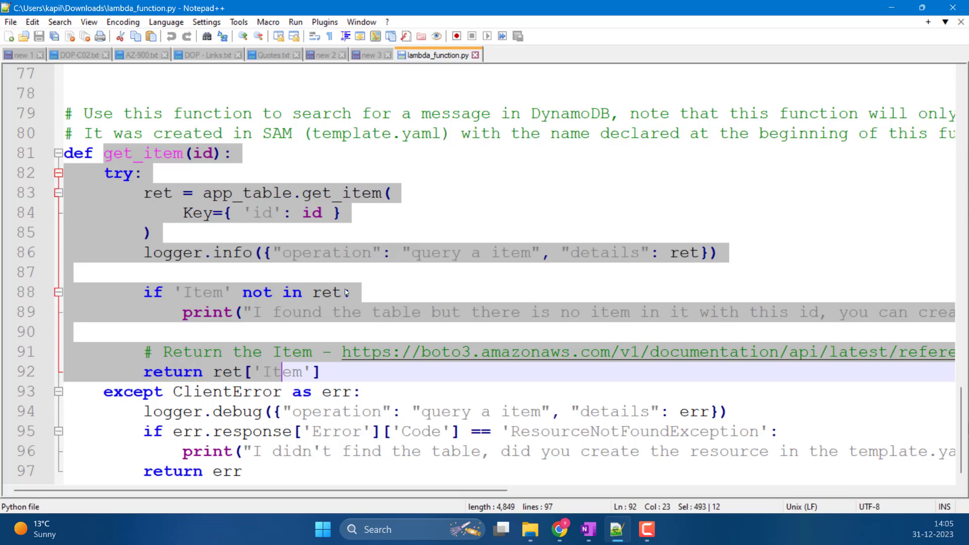
pyautogui.scroll(20, 346, 292)
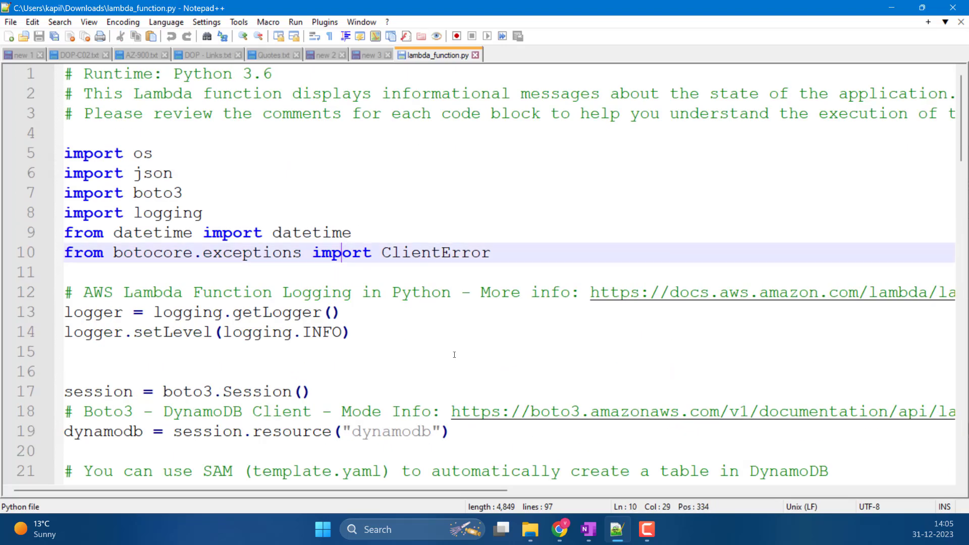
# Copy the entire code of lambda_function.py and switch back to Chrome.
pyautogui.click(620, 537)
pyautogui.click(620, 538)
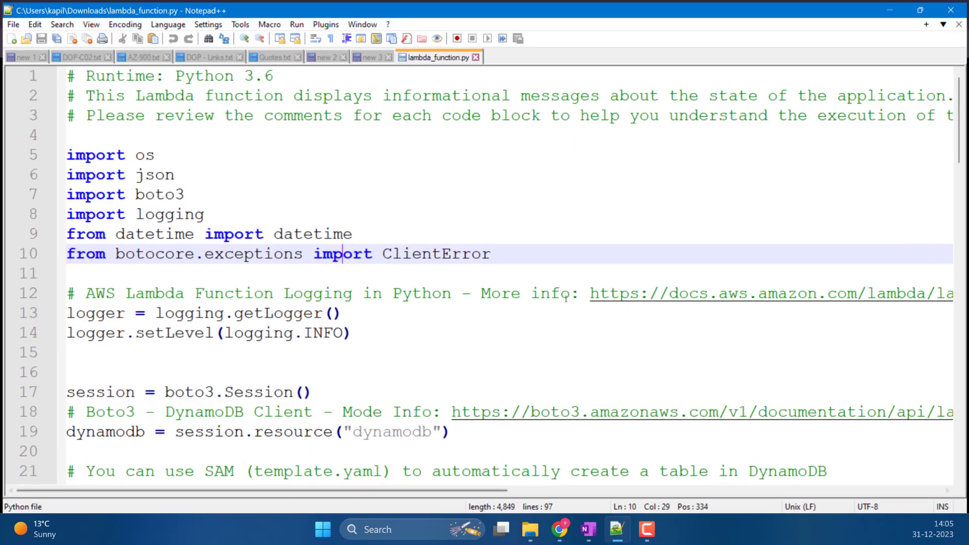
pyautogui.click(567, 299)
pyautogui.hotkey('ctrl', 'a')
pyautogui.click(560, 530)
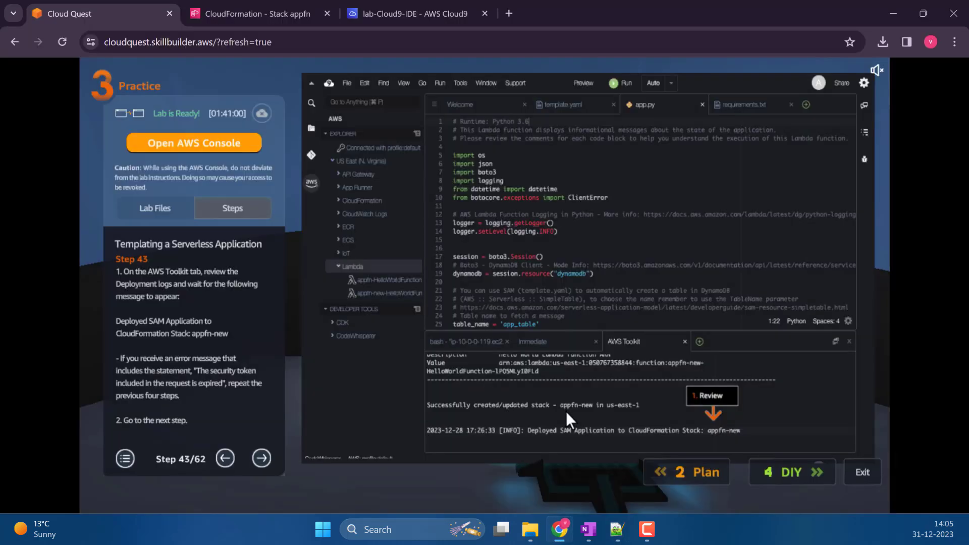
# Paste the copied code into app.py in the Cloud9 IDE, save it, and close the Immediate and AWS Toolkit tabs.
pyautogui.click(414, 18)
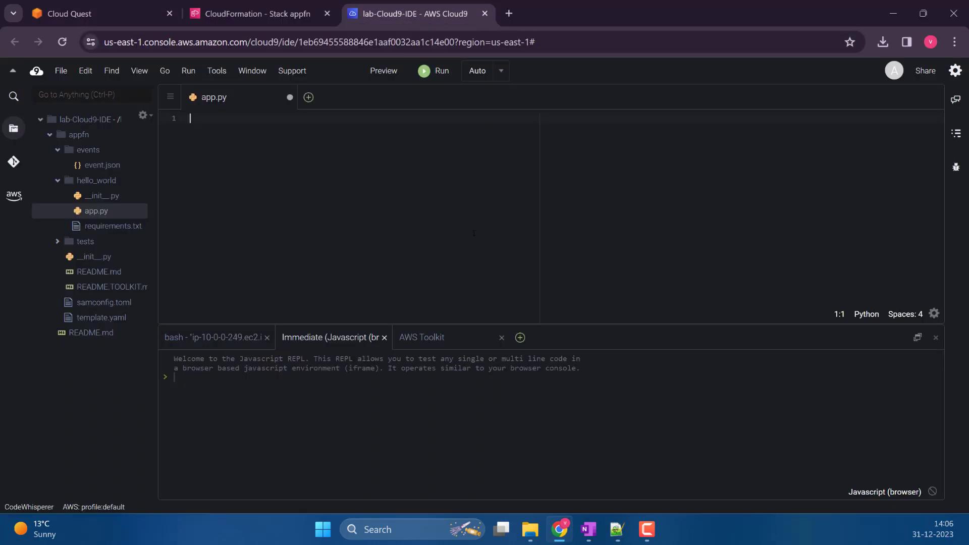
pyautogui.click(474, 233)
pyautogui.hotkey('ctrl', 'v')
pyautogui.hotkey('ctrl', 's')
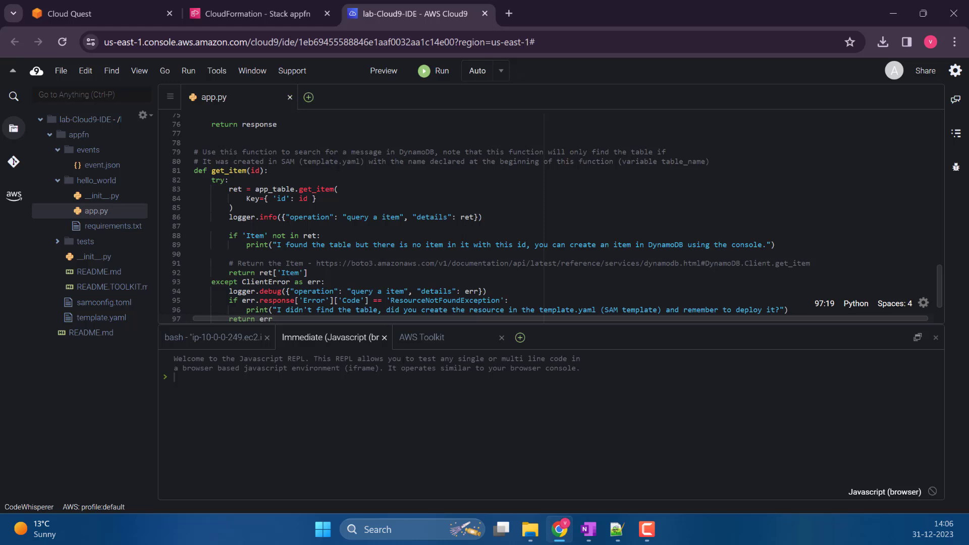
pyautogui.click(384, 337)
pyautogui.click(383, 337)
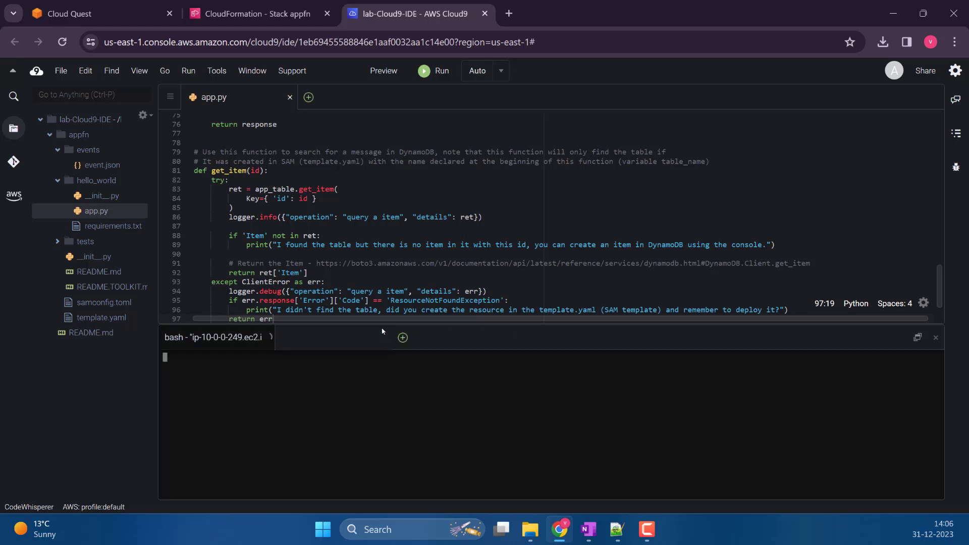
# Deploy the SAM application from appfn/template.yaml to the code-bucket S3 bucket with the stack name appfn-new.
pyautogui.click(14, 196)
pyautogui.click(66, 266)
pyautogui.rightClick(63, 269)
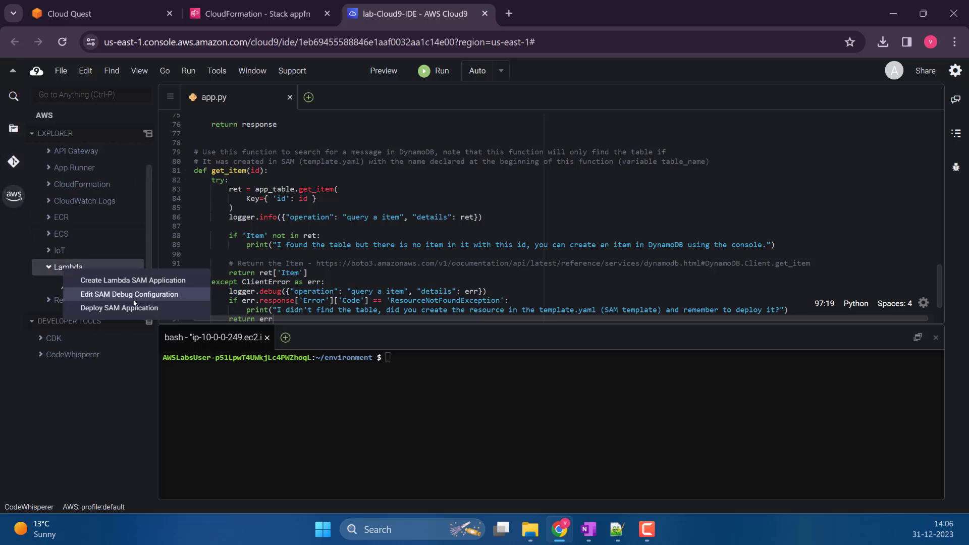
pyautogui.click(122, 308)
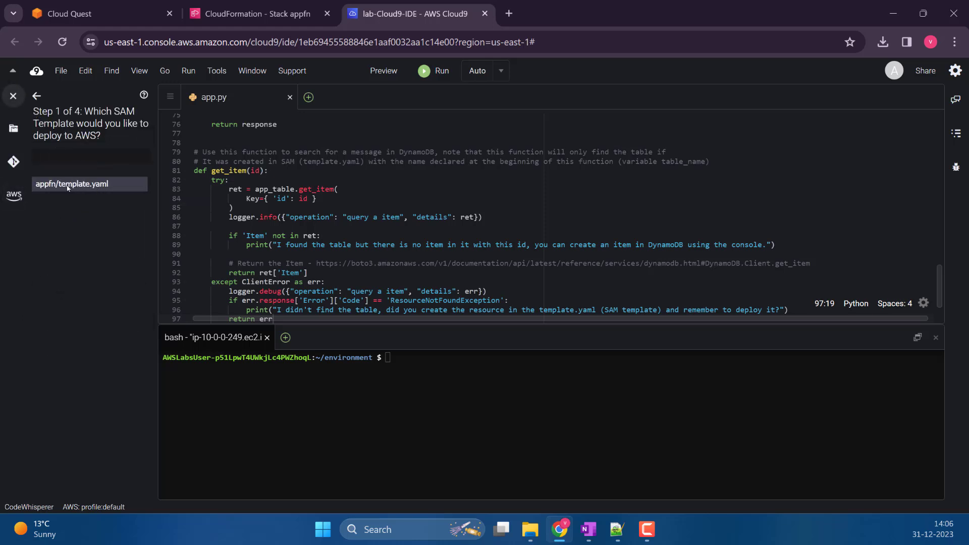
pyautogui.click(68, 184)
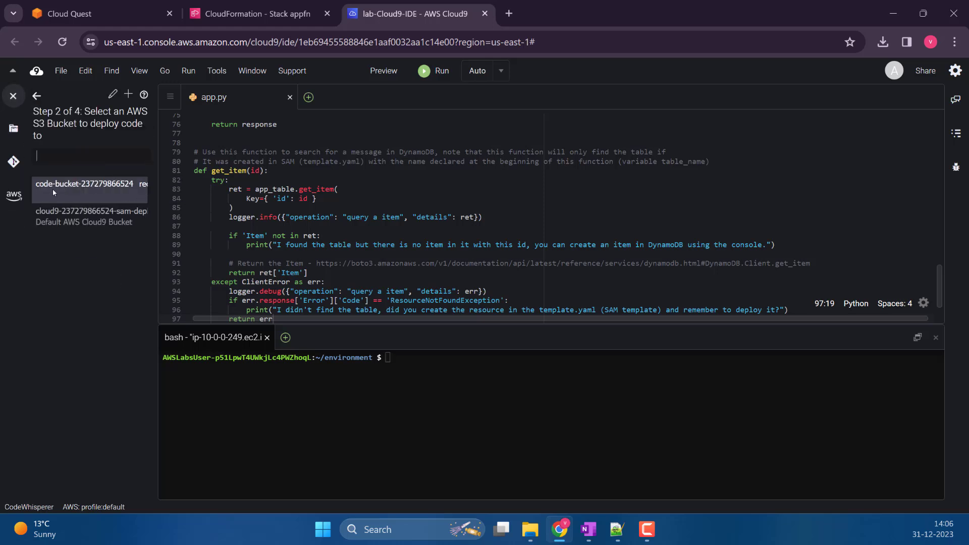
pyautogui.click(71, 192)
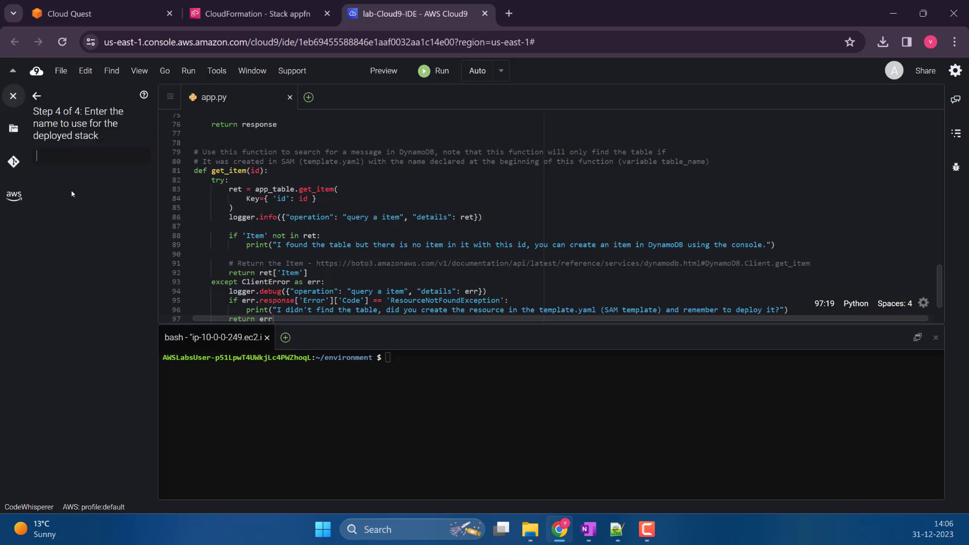
pyautogui.write('appfn-new')
pyautogui.press('Return')
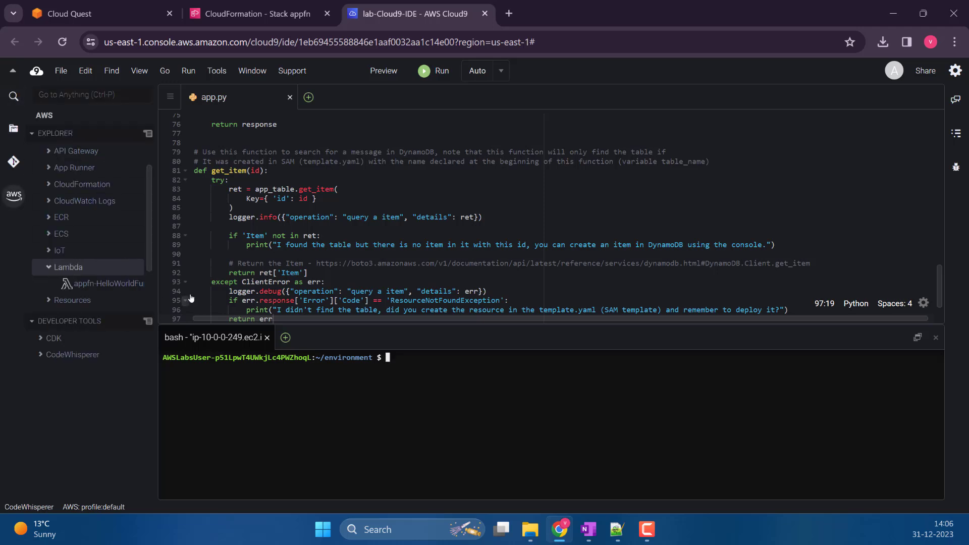
# Read Cloud Quest lab steps 43 to 48 in full screen, covering tab cleanup and invoking the appfn-new Lambda function with Hello World.
pyautogui.click(134, 9)
pyautogui.click(954, 42)
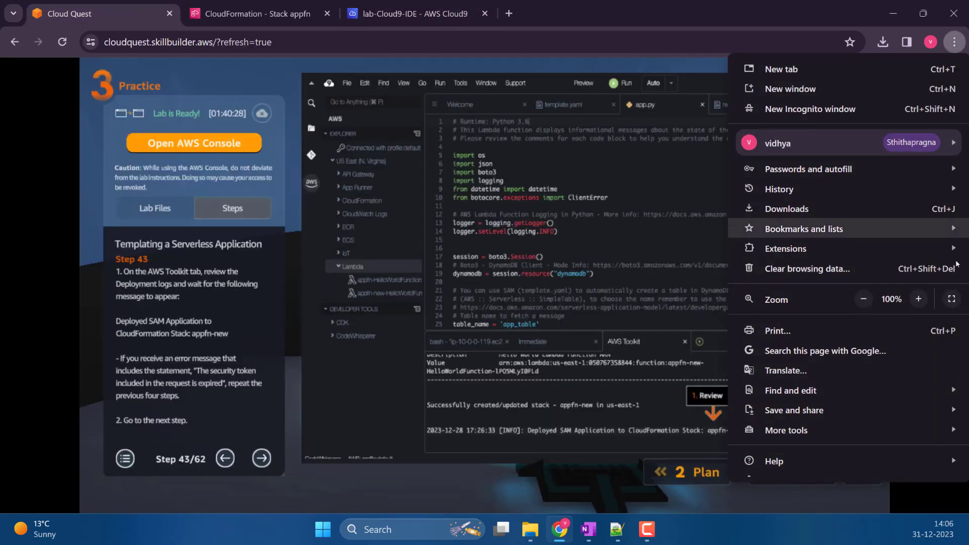
pyautogui.click(952, 300)
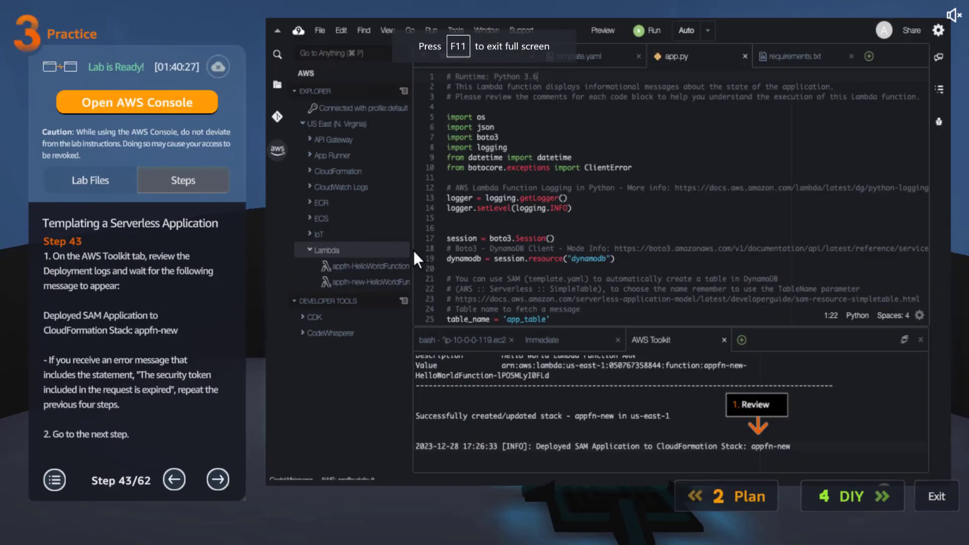
pyautogui.click(219, 479)
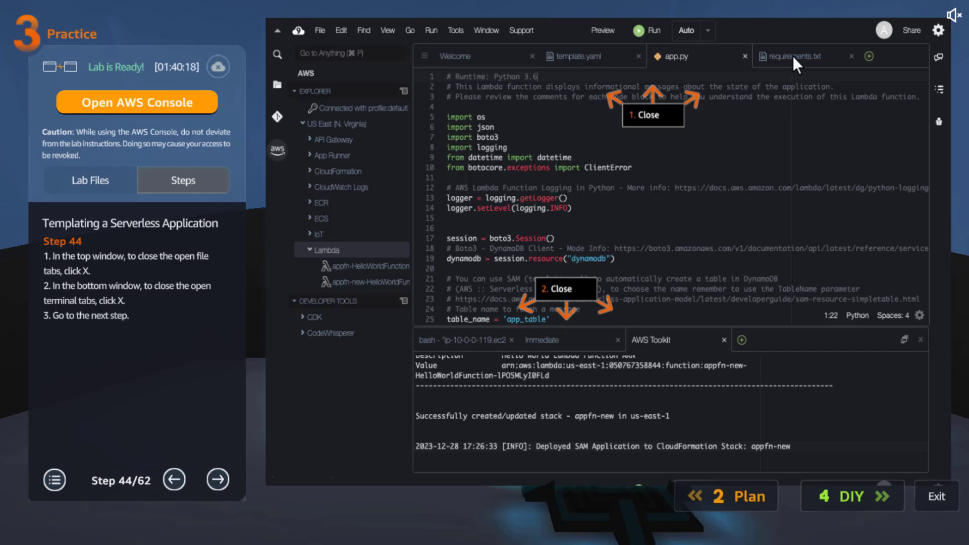
pyautogui.click(212, 478)
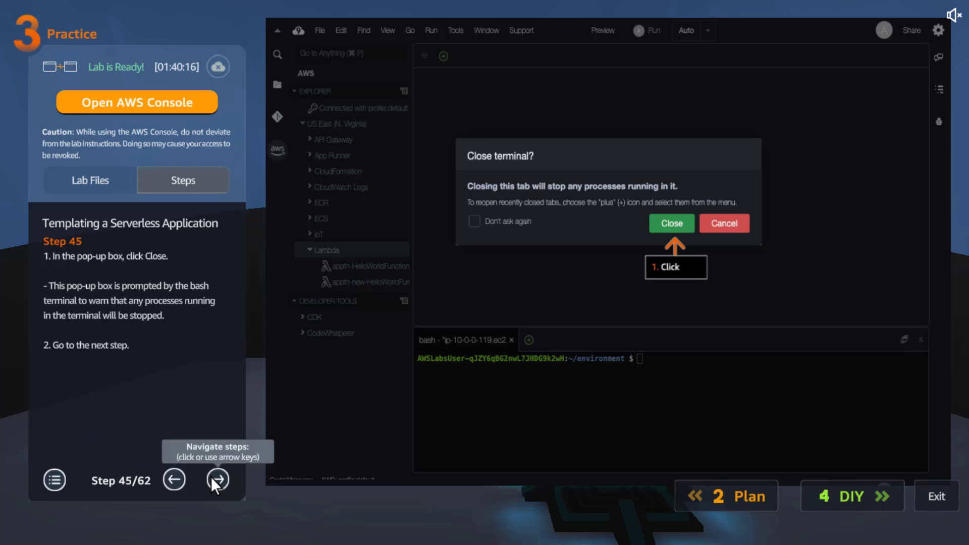
pyautogui.click(211, 477)
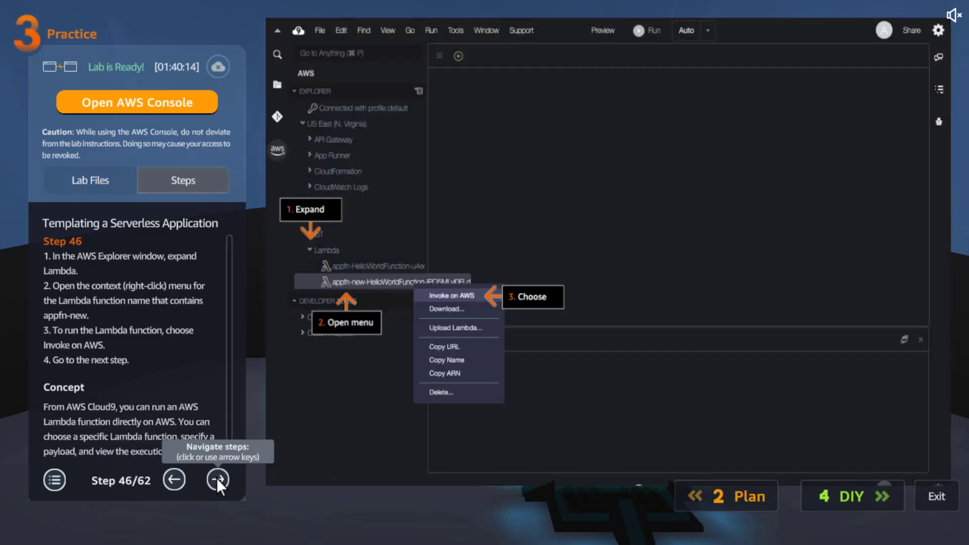
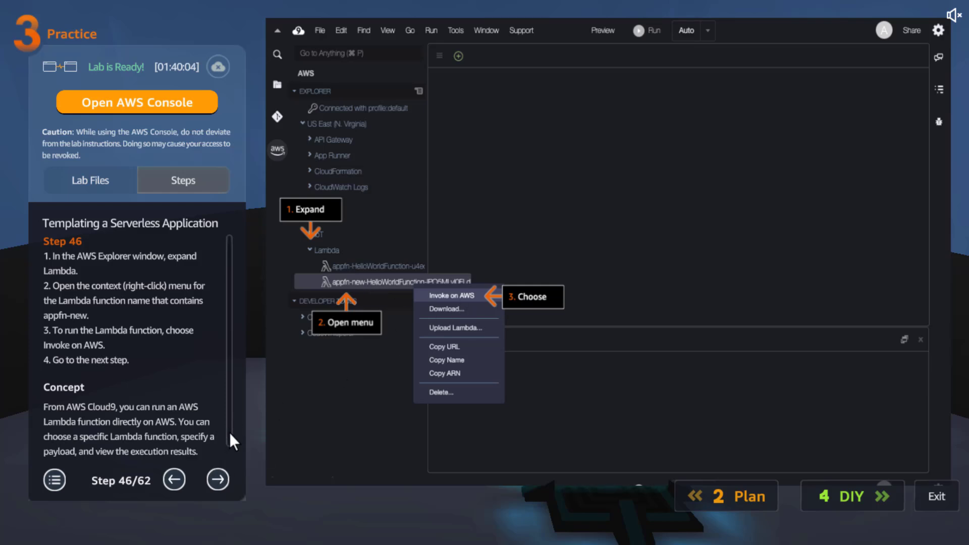
pyautogui.click(219, 480)
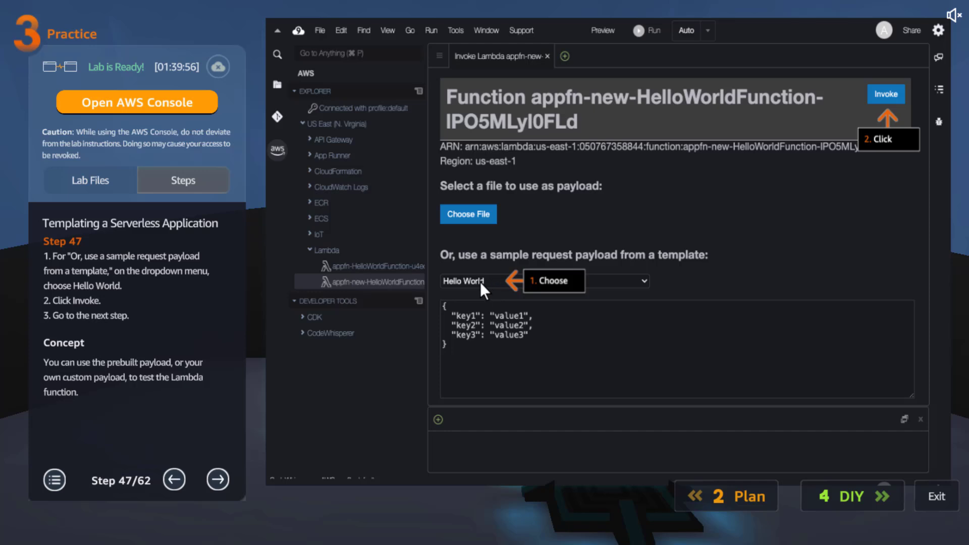
pyautogui.click(223, 479)
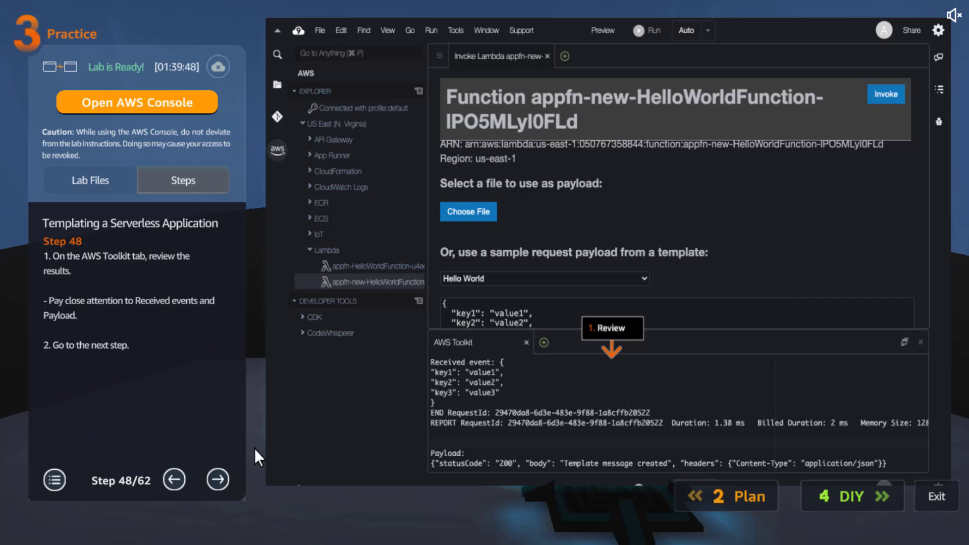
pyautogui.click(225, 480)
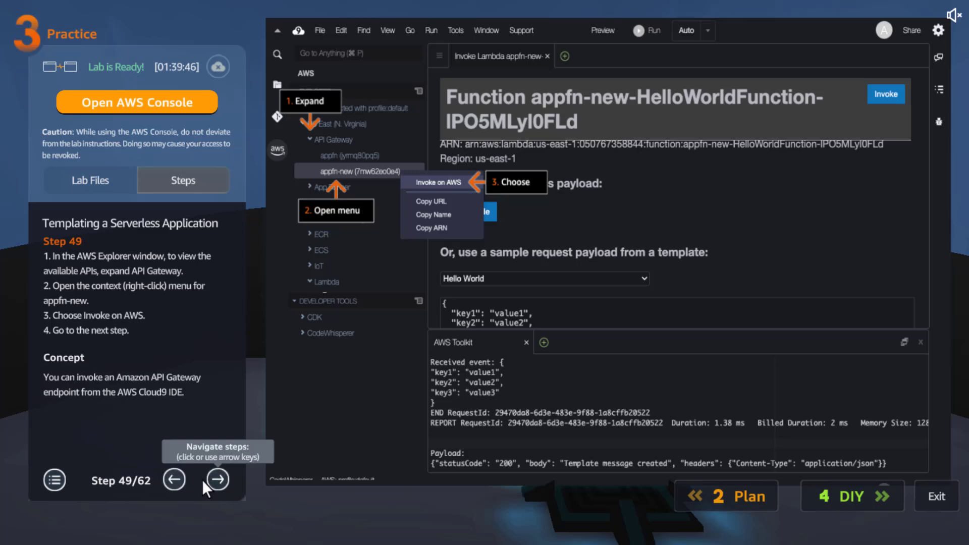
pyautogui.click(174, 480)
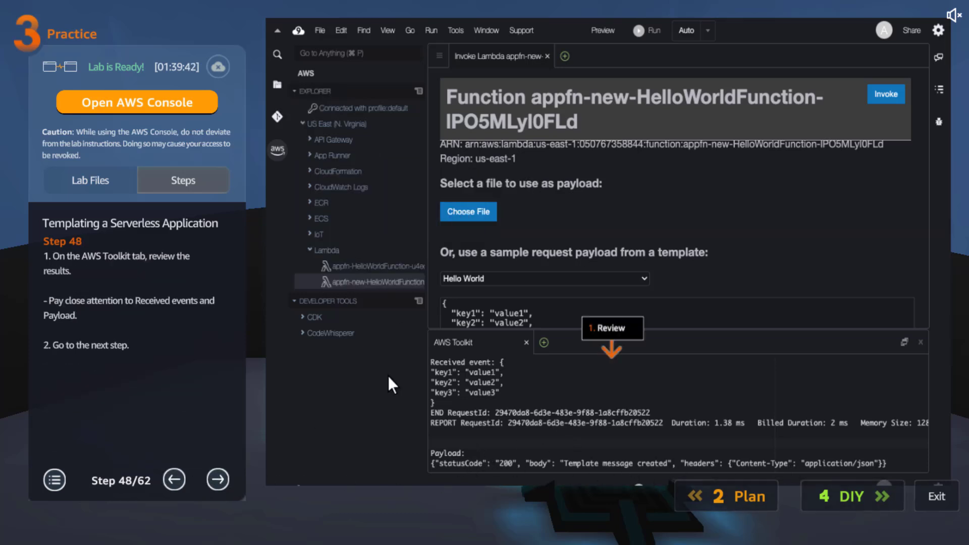
# Read lab steps 49 to 54 on invoking the appfn-new API with query strings {} and id=1 and opening a new terminal.
pyautogui.click(213, 479)
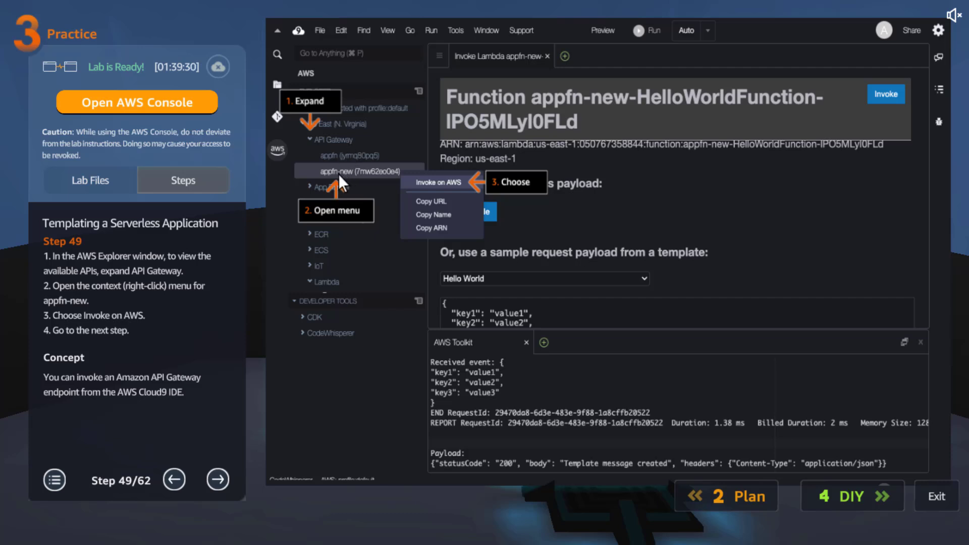
pyautogui.click(217, 479)
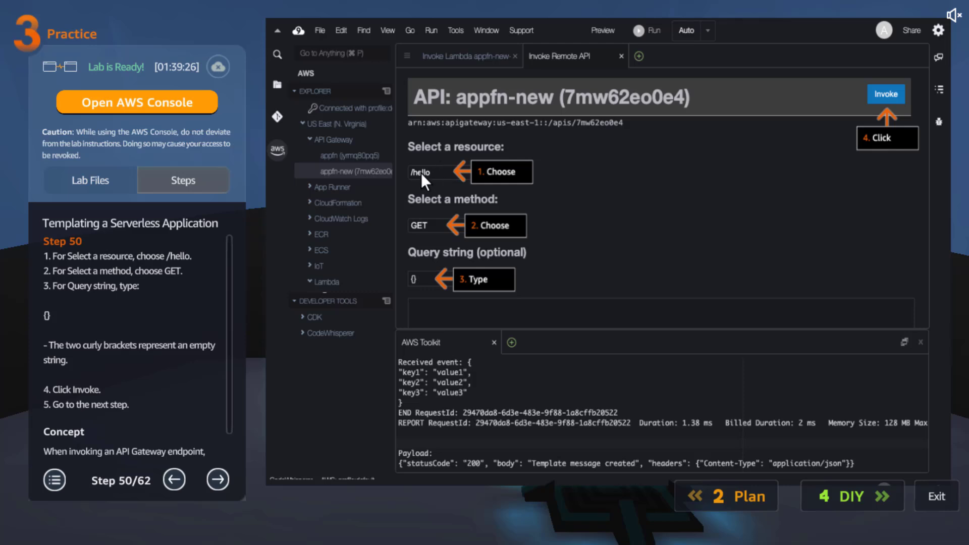
pyautogui.scroll(-1, 231, 344)
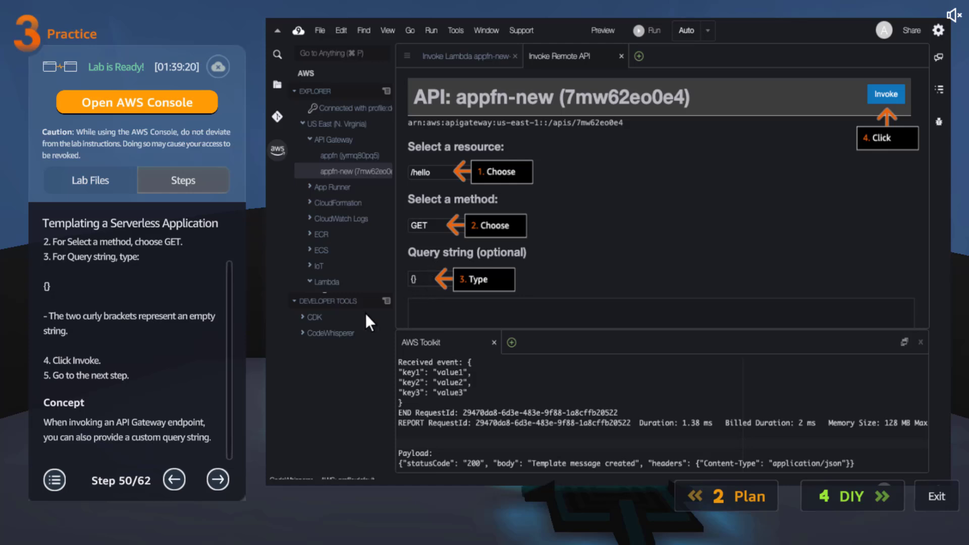
pyautogui.click(216, 484)
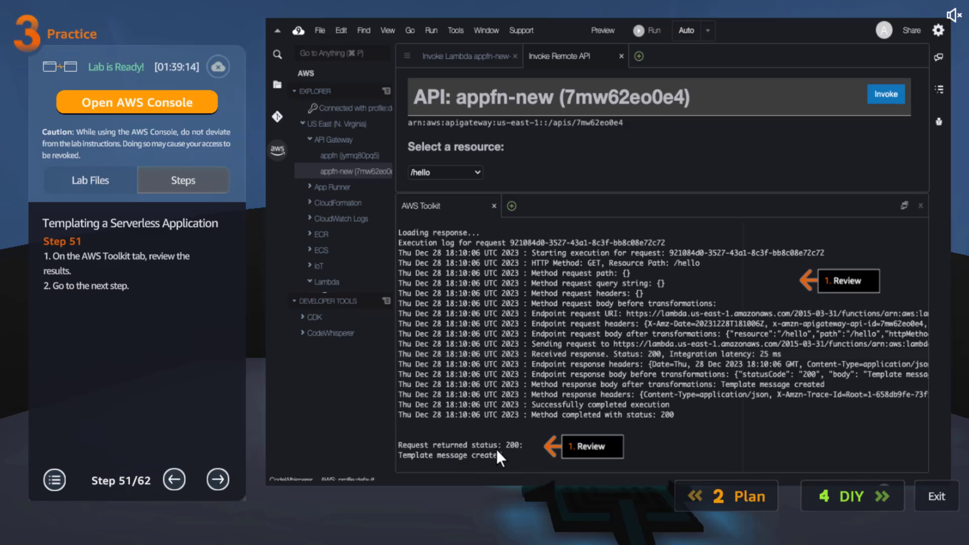
pyautogui.click(221, 483)
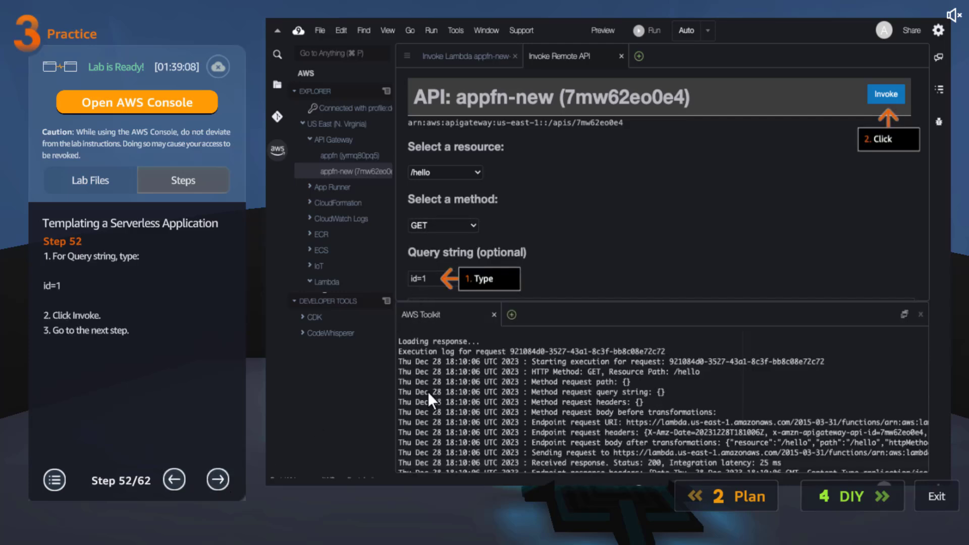
pyautogui.click(216, 484)
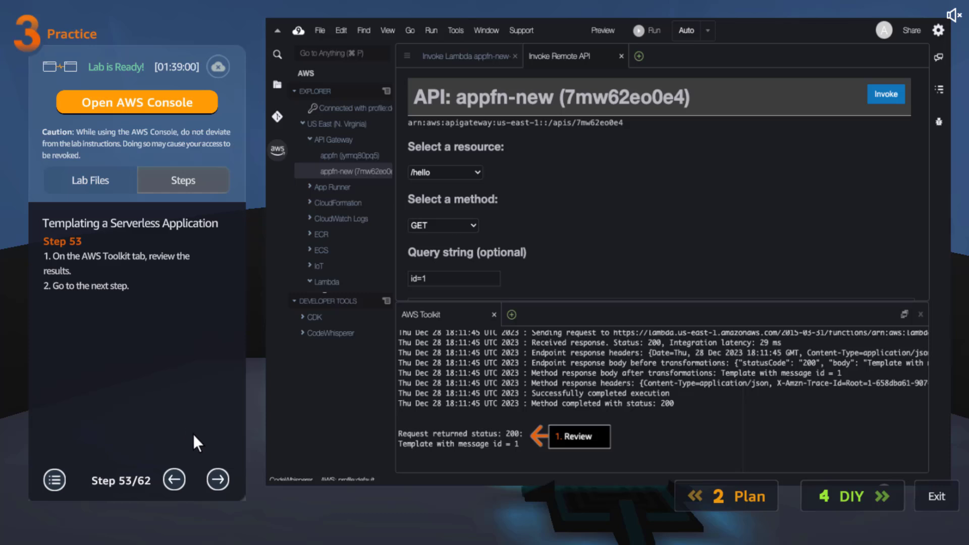
pyautogui.click(220, 477)
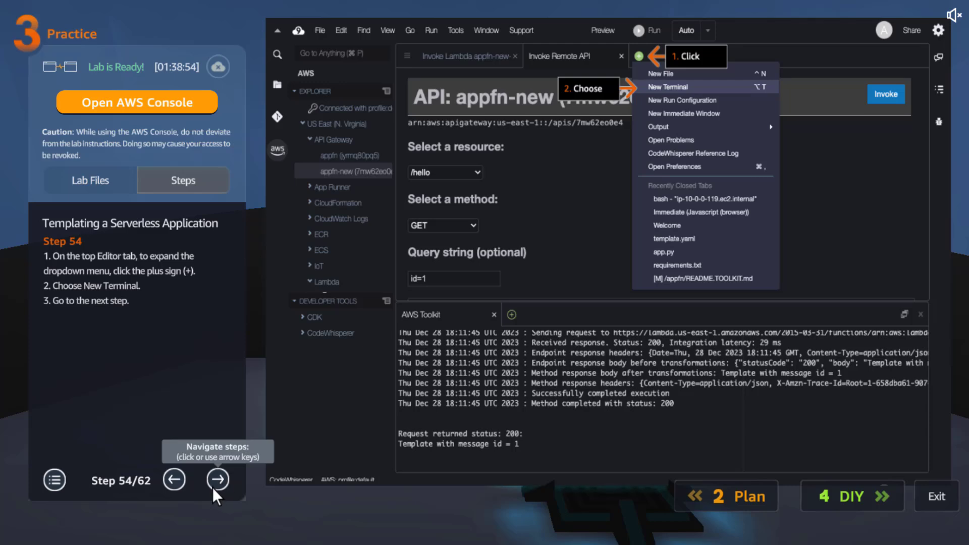
pyautogui.click(214, 487)
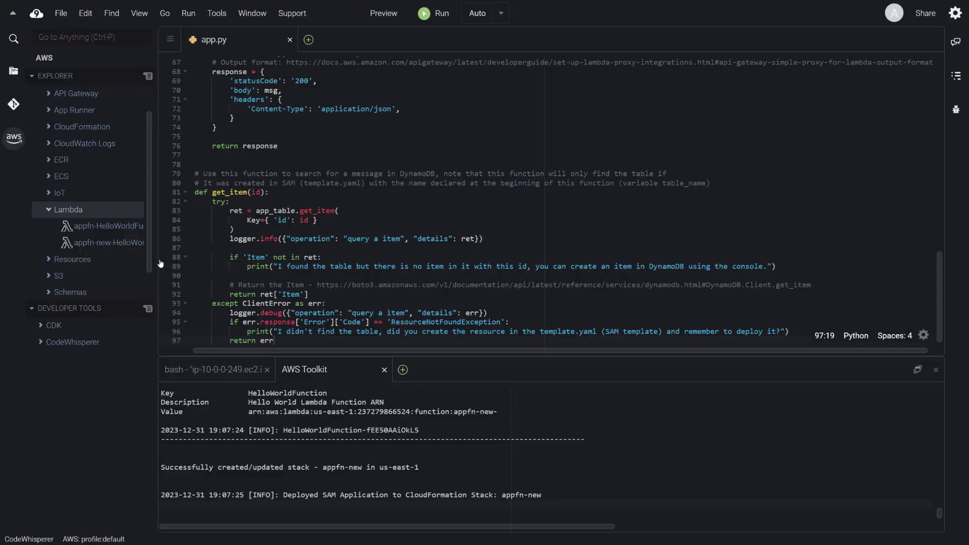
# Widen the AWS Explorer in Cloud9, then invoke the appfn-new Lambda function on AWS with the Hello World sample payload and review the output.
pyautogui.moveTo(155, 260); pyautogui.dragTo(238, 261)
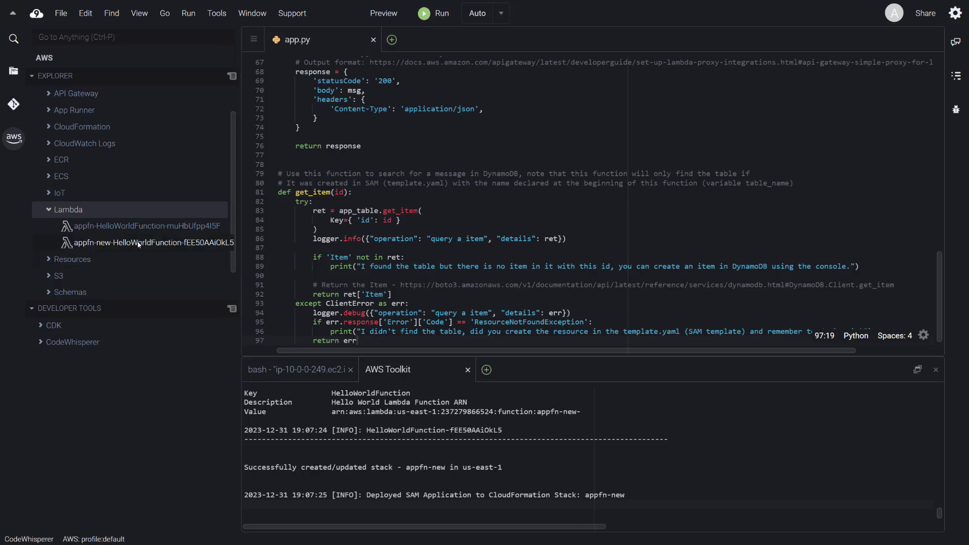
pyautogui.rightClick(110, 244)
pyautogui.click(150, 254)
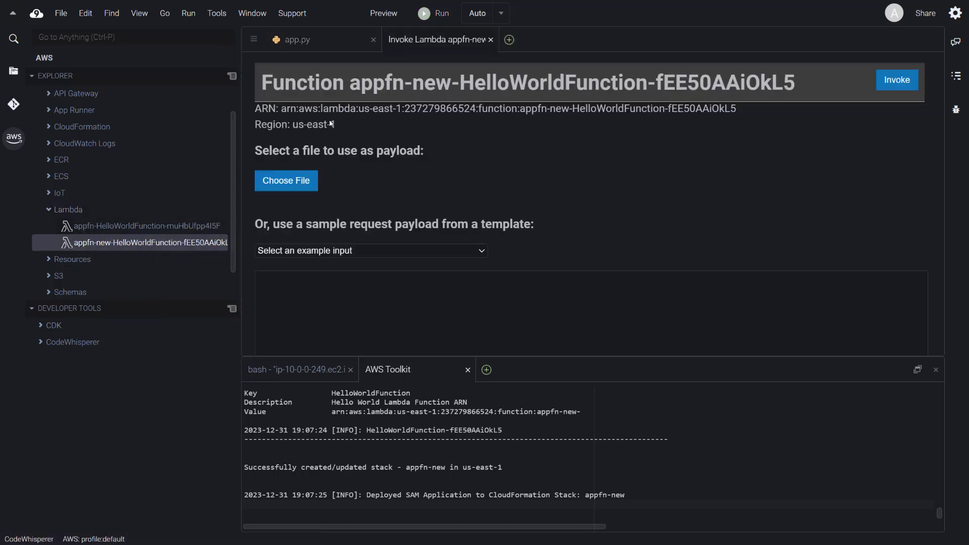
pyautogui.click(404, 249)
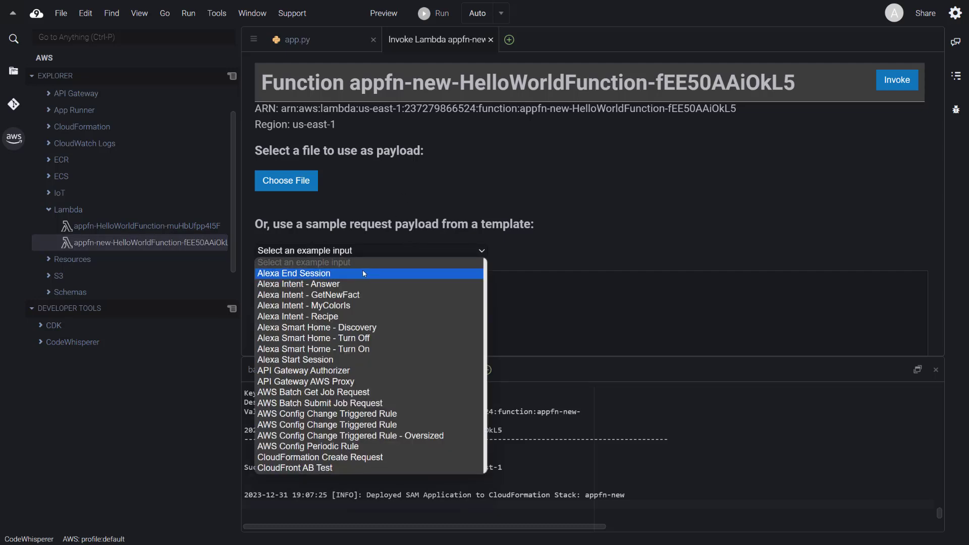
pyautogui.scroll(-10, 400, 277)
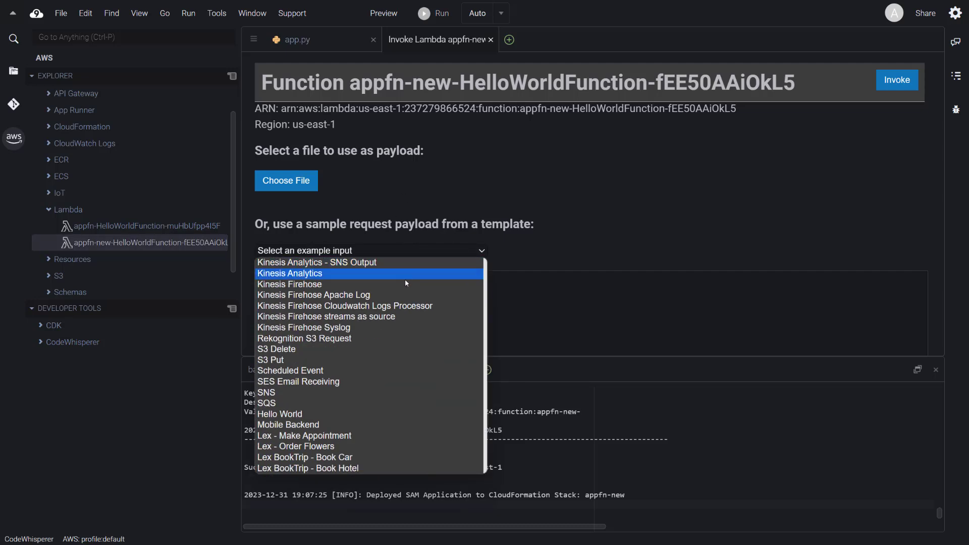
pyautogui.click(339, 413)
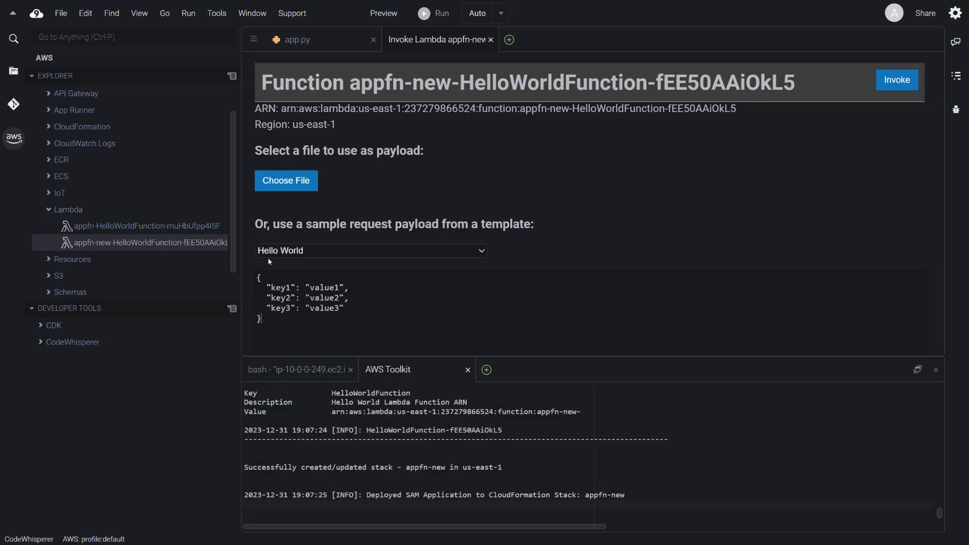
pyautogui.click(896, 80)
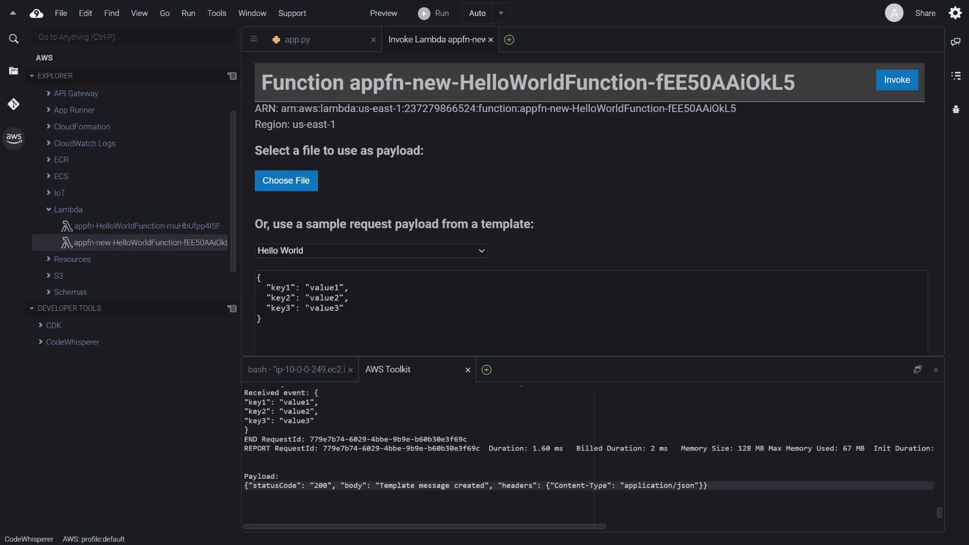
pyautogui.scroll(3, 495, 469)
pyautogui.scroll(-3, 491, 457)
# Return to the Cloud Quest tab and go back to lab step 50 about invoking the appfn-new API's /hello resource.
pyautogui.click(480, 46)
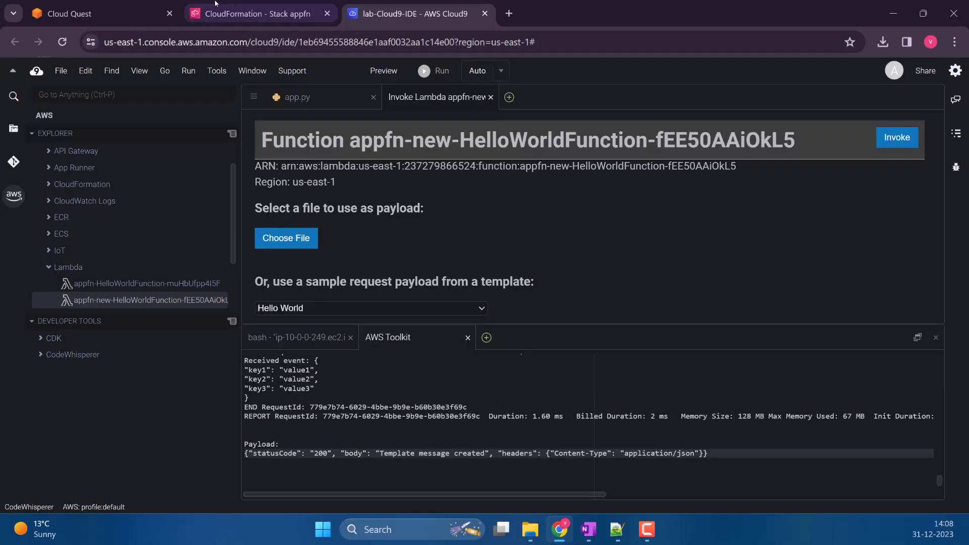
pyautogui.click(158, 7)
pyautogui.click(224, 460)
pyautogui.click(224, 460)
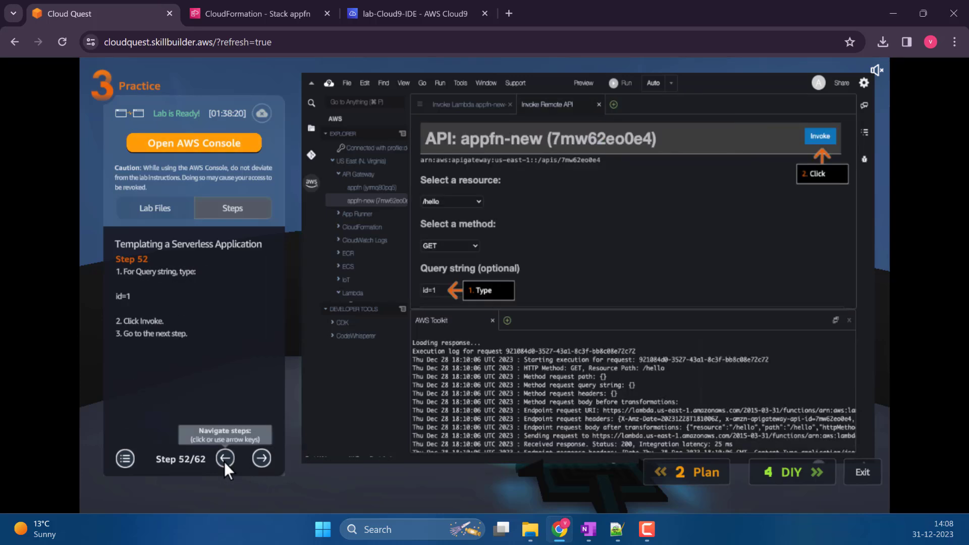
pyautogui.click(224, 460)
pyautogui.click(224, 460)
pyautogui.click(224, 460)
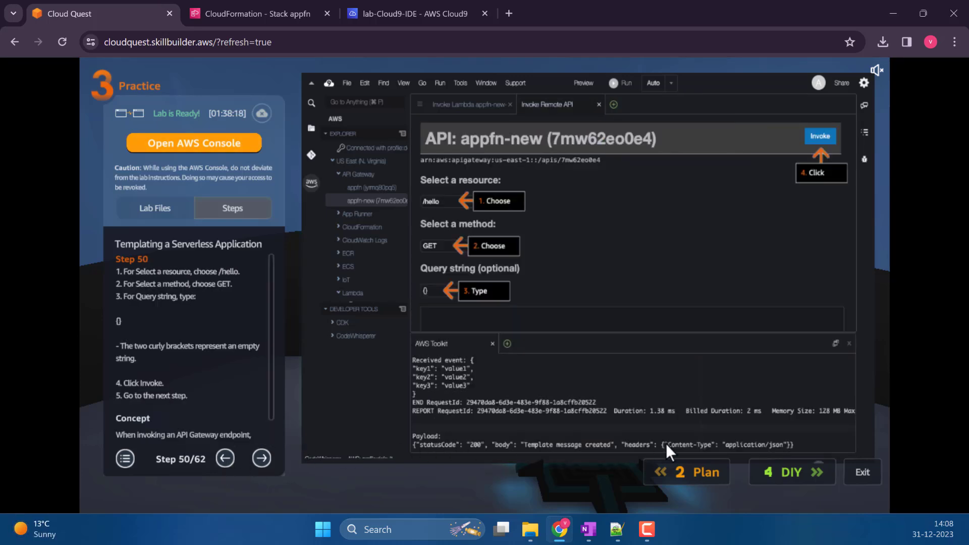
# Check lab steps 50 and 51 on invoking the appfn-new API's /hello resource and reviewing the AWS Toolkit results.
pyautogui.click(266, 462)
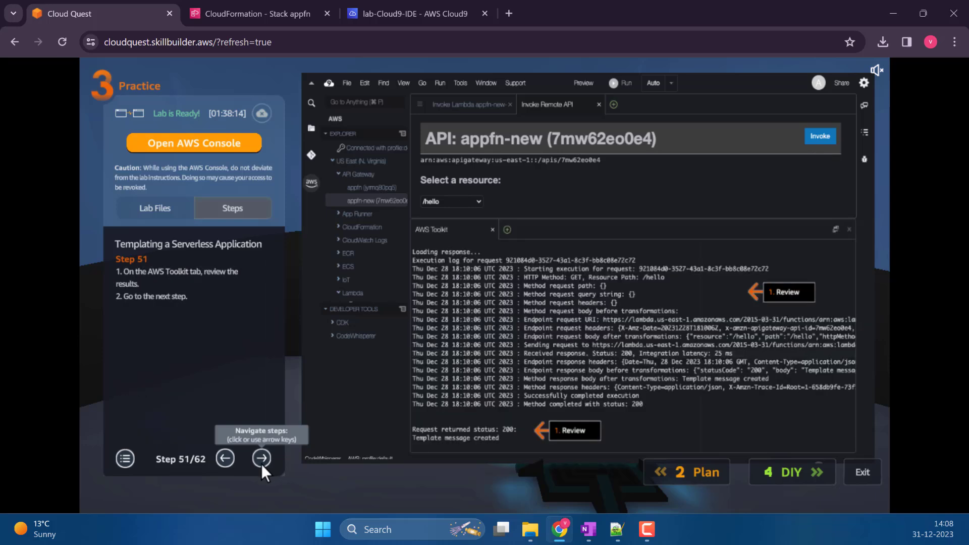
pyautogui.click(225, 460)
pyautogui.scroll(-1, 244, 366)
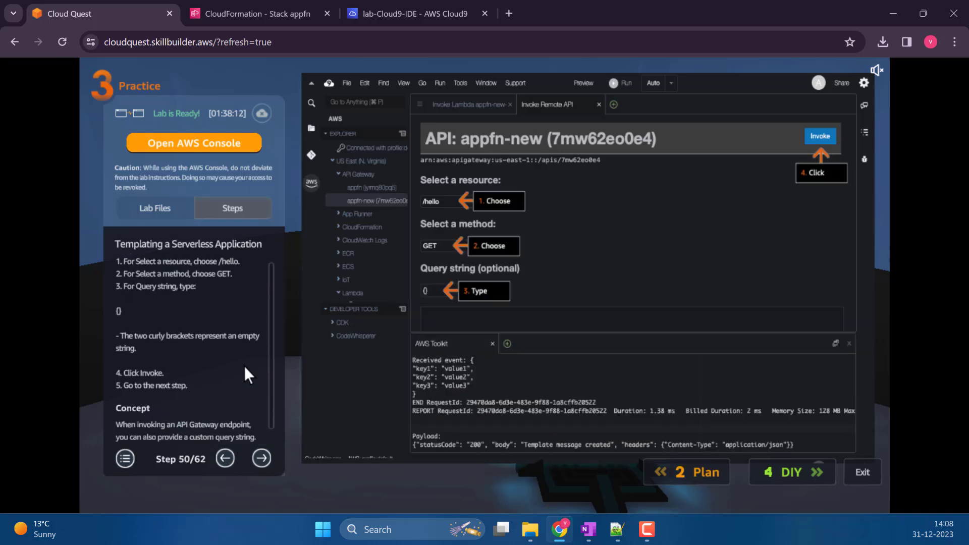
pyautogui.scroll(-1, 247, 378)
# Switch to the Cloud9 IDE and open the remote API invocation page for appfn-new under API Gateway.
pyautogui.click(404, 15)
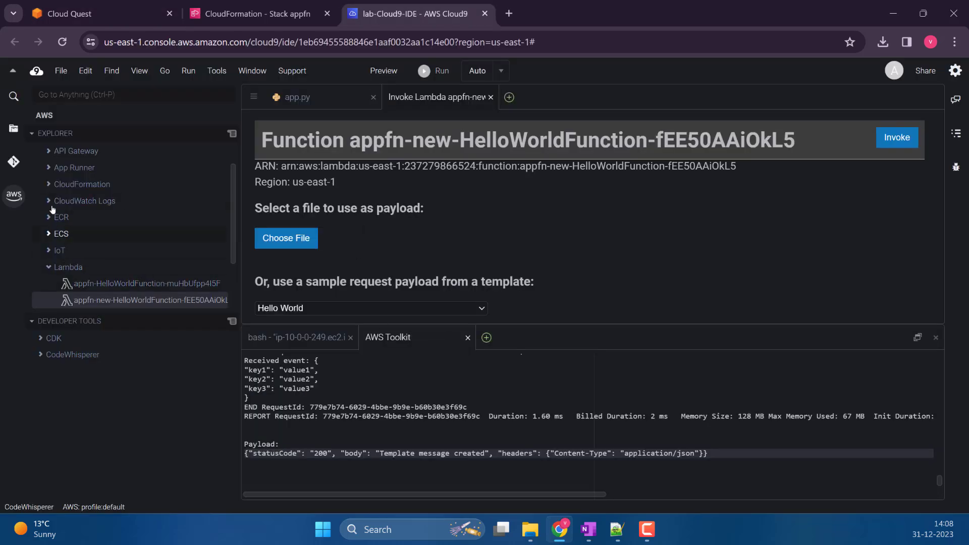
pyautogui.click(49, 150)
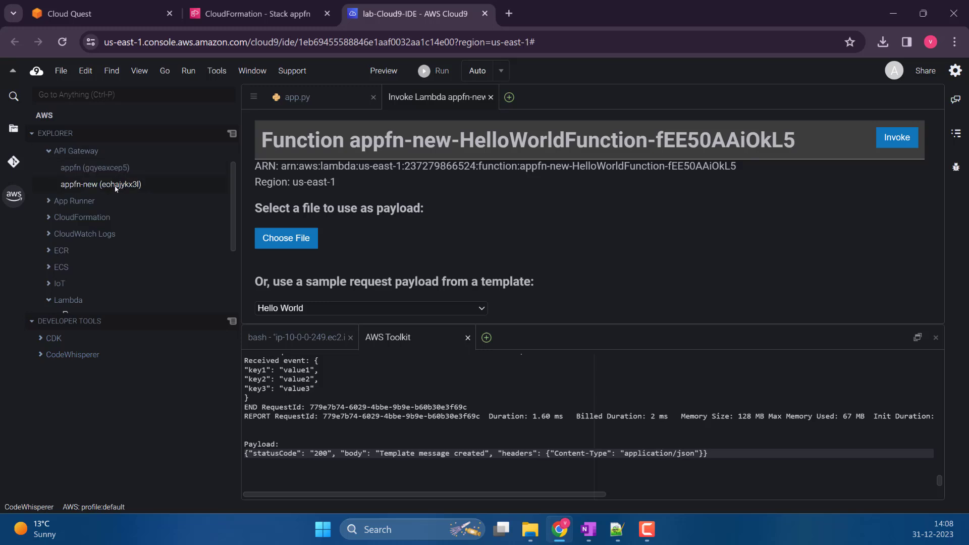
pyautogui.rightClick(113, 186)
pyautogui.click(154, 197)
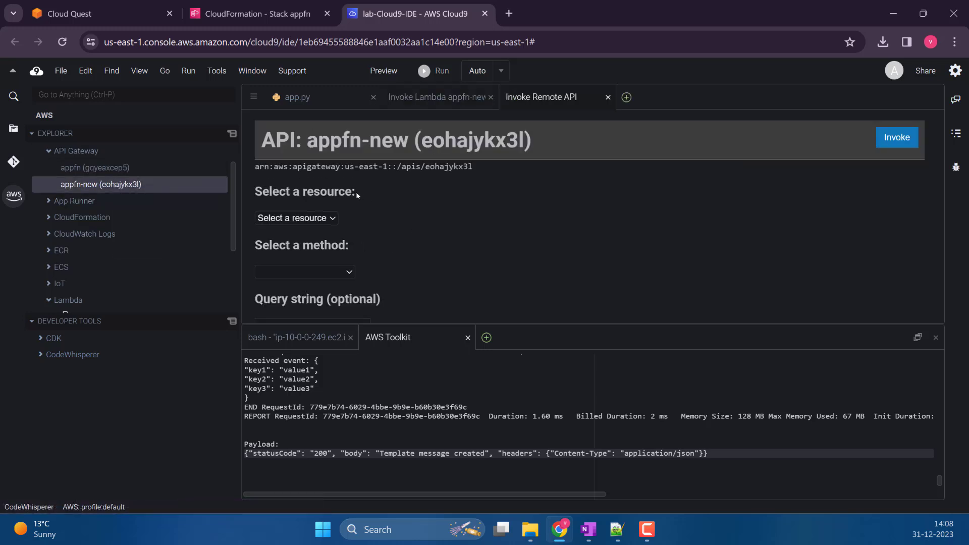
# Invoke the appfn-new API with resource /hello, method GET and query string {}, and review the returned message in the AWS Toolkit output.
pyautogui.click(298, 218)
pyautogui.click(268, 253)
pyautogui.click(329, 273)
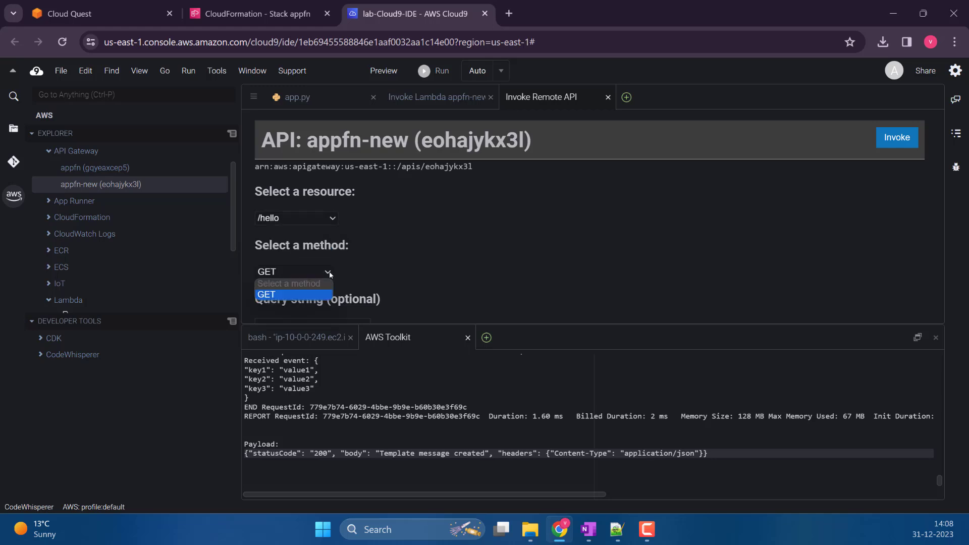
pyautogui.click(405, 245)
pyautogui.scroll(-3, 406, 244)
pyautogui.scroll(1, 359, 227)
pyautogui.click(336, 256)
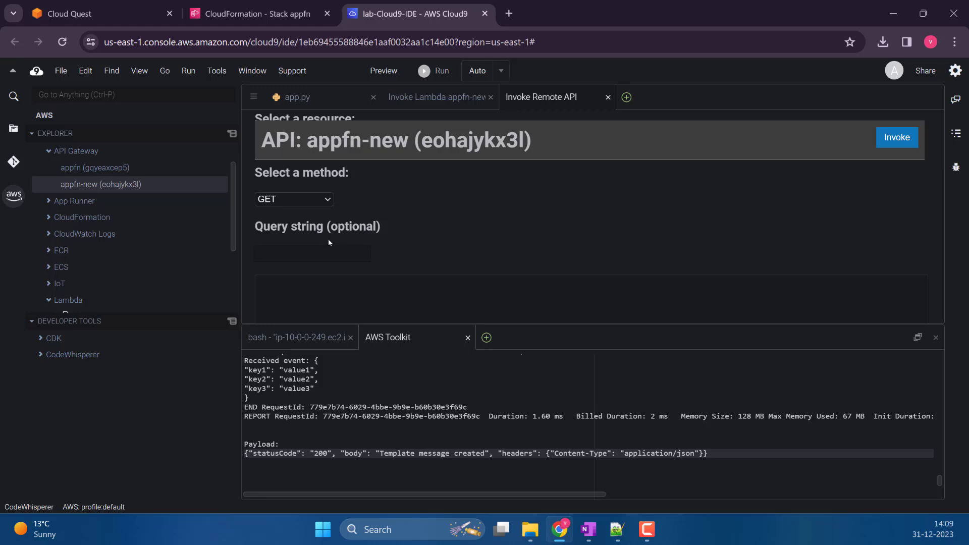
pyautogui.write('{}')
pyautogui.scroll(-2, 328, 235)
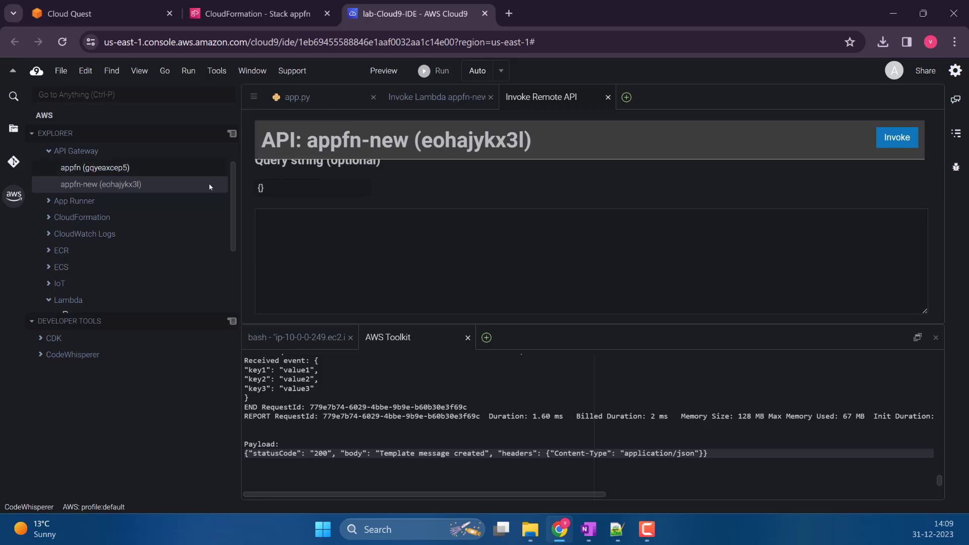
pyautogui.click(894, 140)
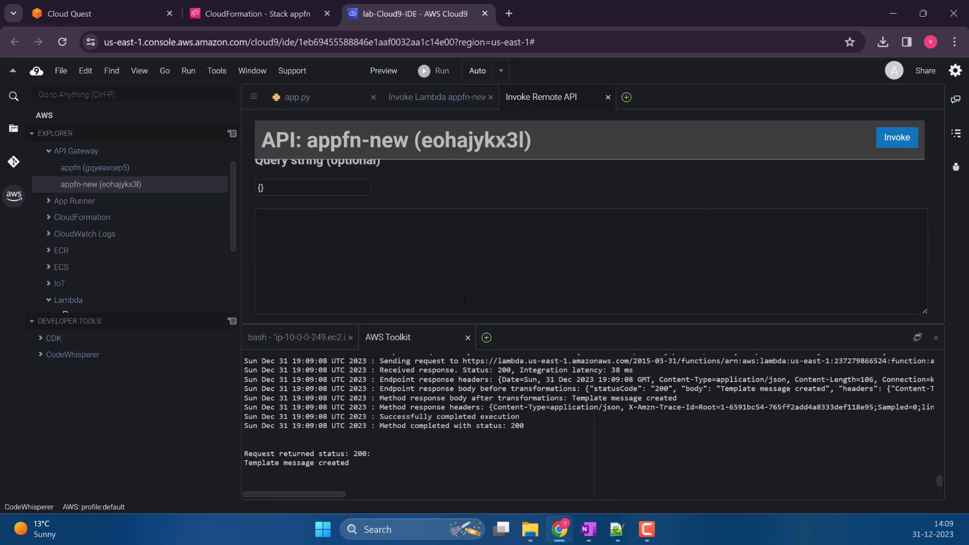
pyautogui.moveTo(359, 462); pyautogui.dragTo(238, 463)
# Consult lab step 52 in Cloud Quest, replace the query string with id=1 in Cloud9, and invoke the appfn-new API again.
pyautogui.moveTo(277, 191); pyautogui.dragTo(248, 192)
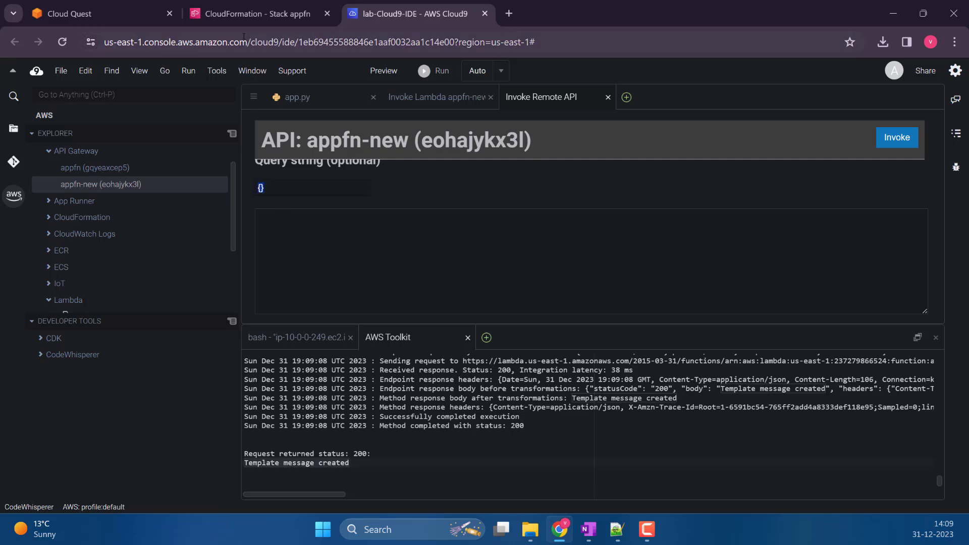
pyautogui.click(101, 14)
pyautogui.click(262, 459)
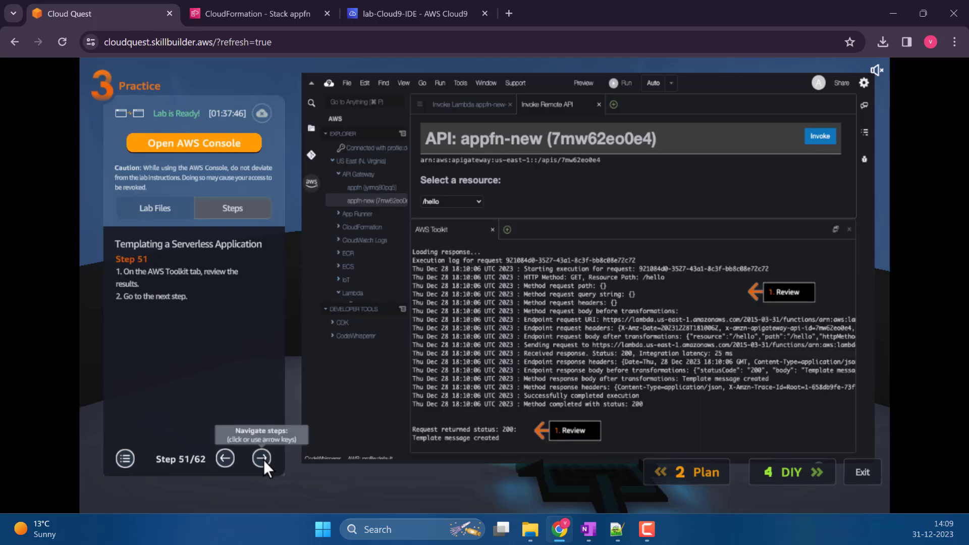
pyautogui.click(263, 459)
pyautogui.click(409, 14)
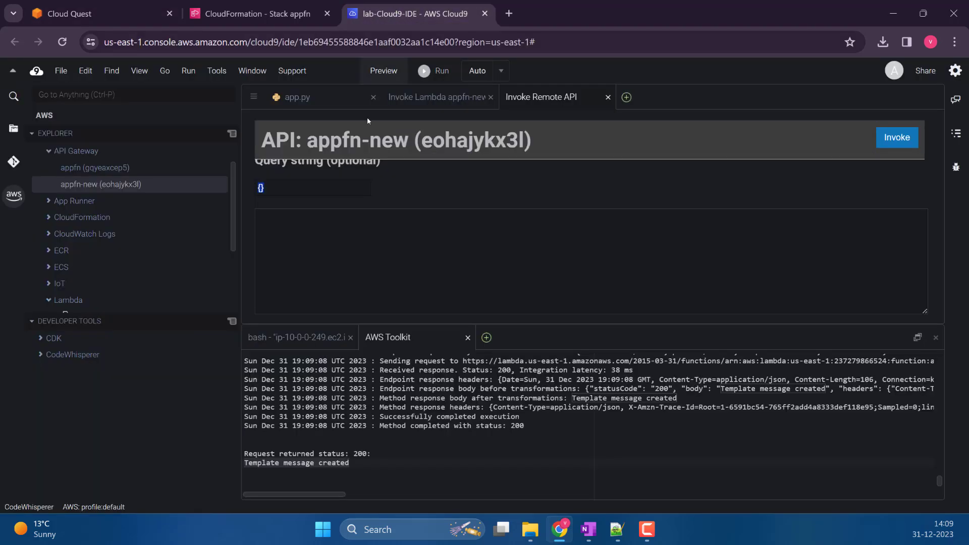
pyautogui.write('id=1')
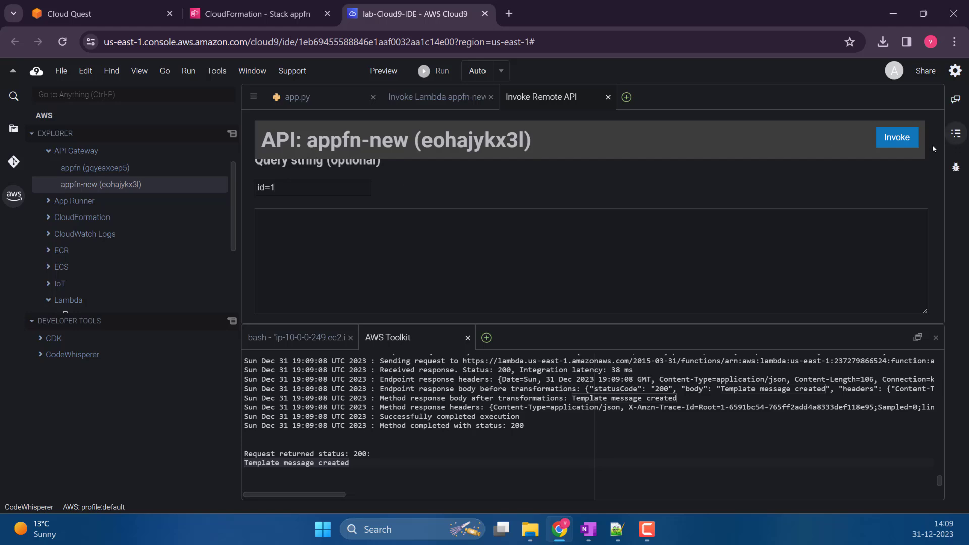
pyautogui.click(903, 140)
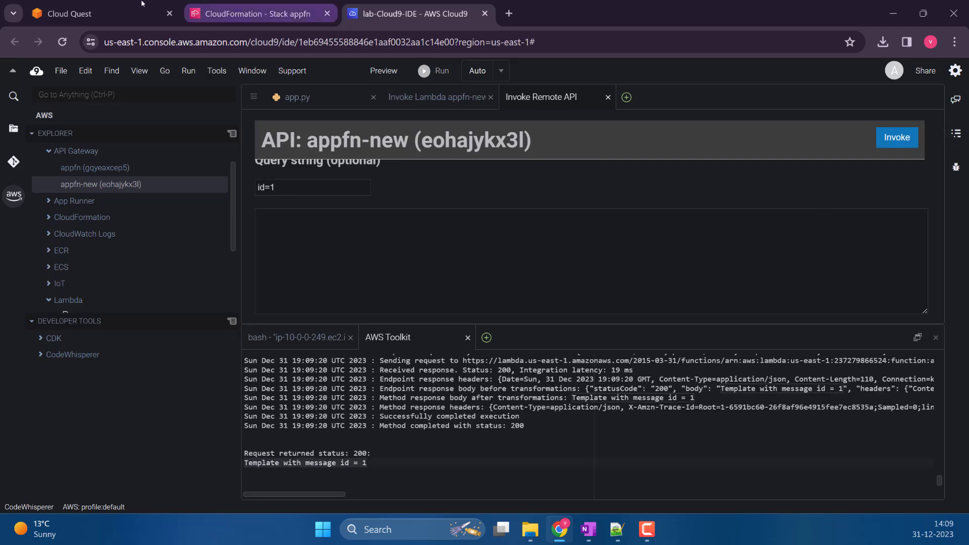
# Return to the Cloud Quest tab, advance to lab step 55 on creating a CodeCommit repository, and open the browser's options.
pyautogui.click(101, 14)
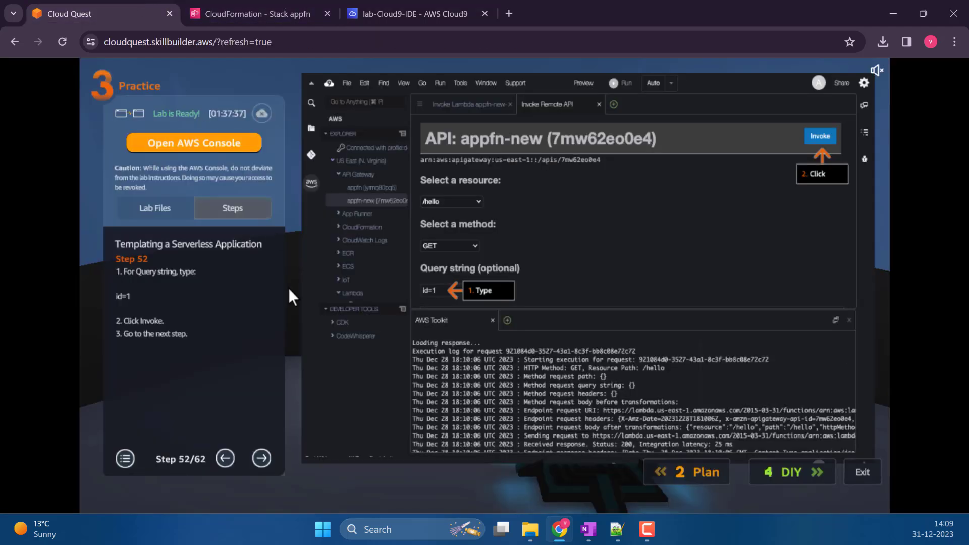
pyautogui.click(261, 457)
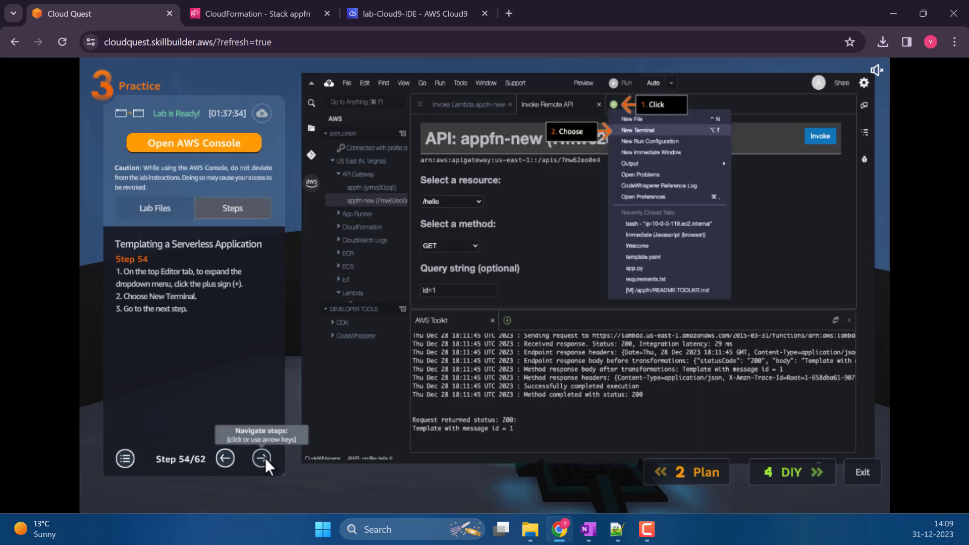
pyautogui.click(262, 458)
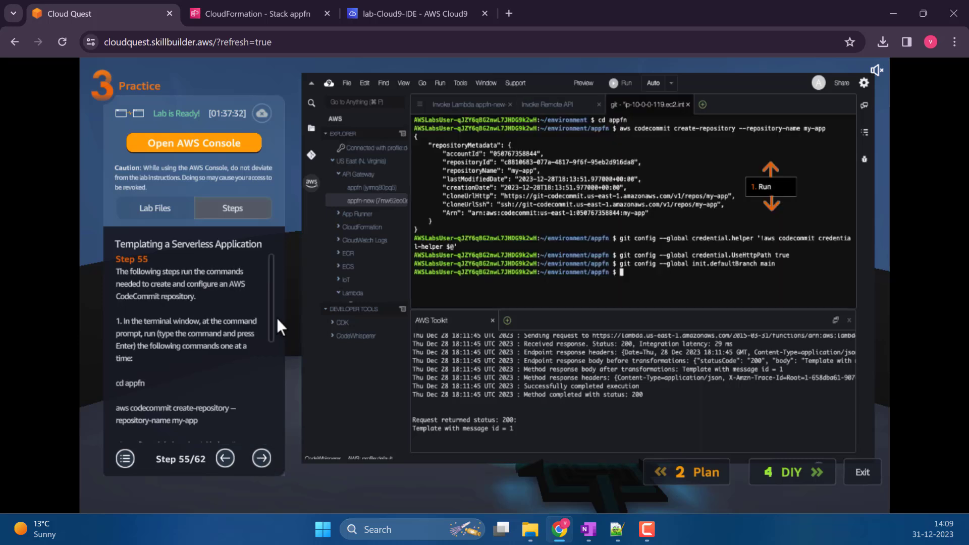
pyautogui.click(953, 42)
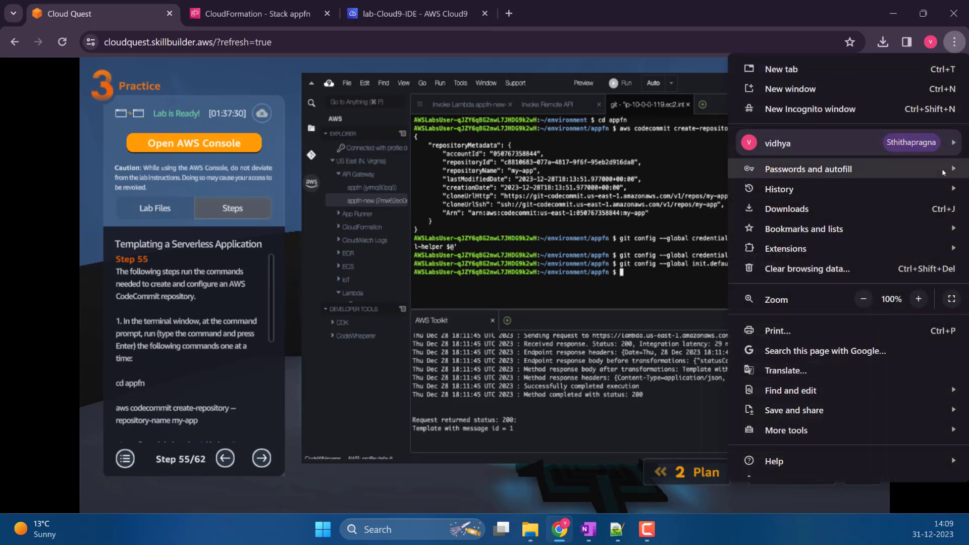
# Show the lab in full screen and read the Step 55 commands for creating and configuring the CodeCommit repository.
pyautogui.click(951, 299)
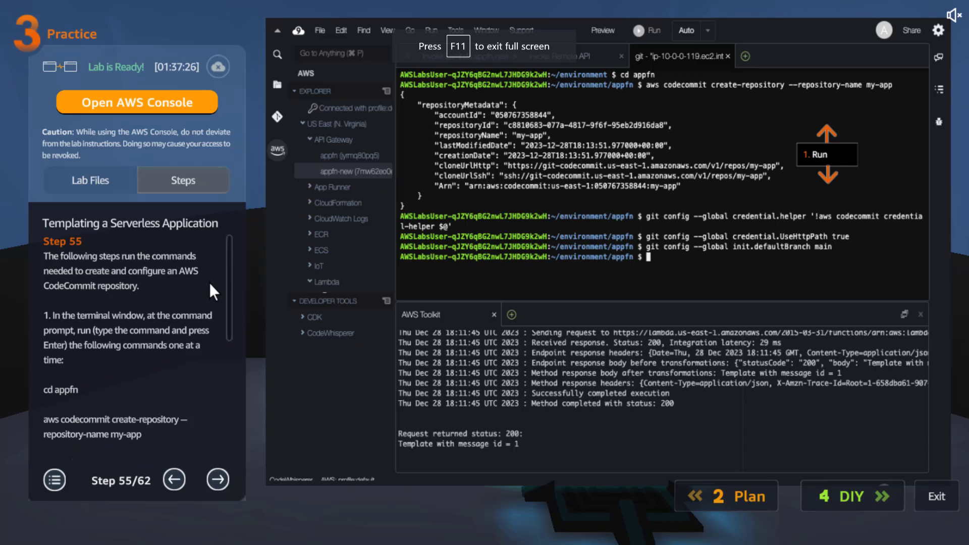
pyautogui.moveTo(232, 266); pyautogui.dragTo(227, 298)
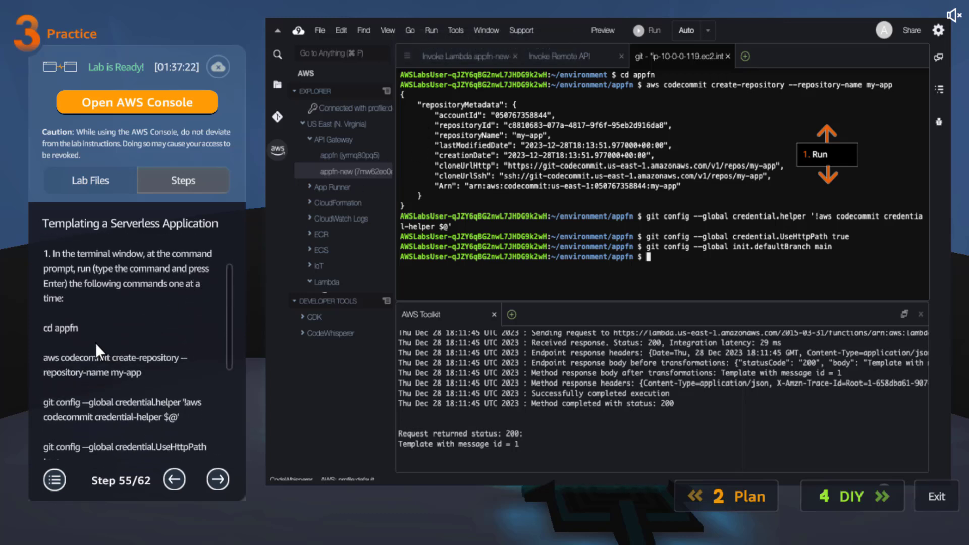
pyautogui.moveTo(92, 331); pyautogui.dragTo(48, 326)
pyautogui.moveTo(180, 417); pyautogui.dragTo(47, 401)
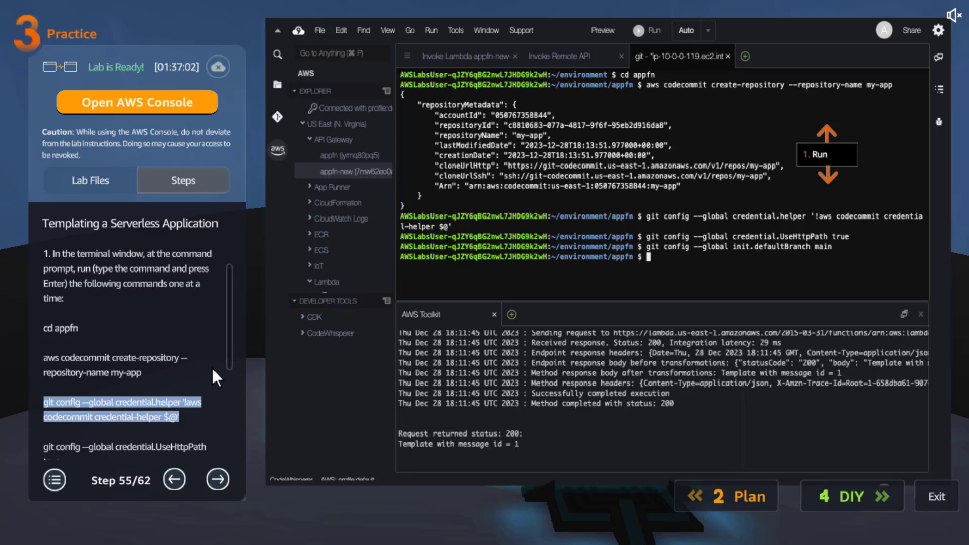
pyautogui.moveTo(228, 326); pyautogui.dragTo(230, 334)
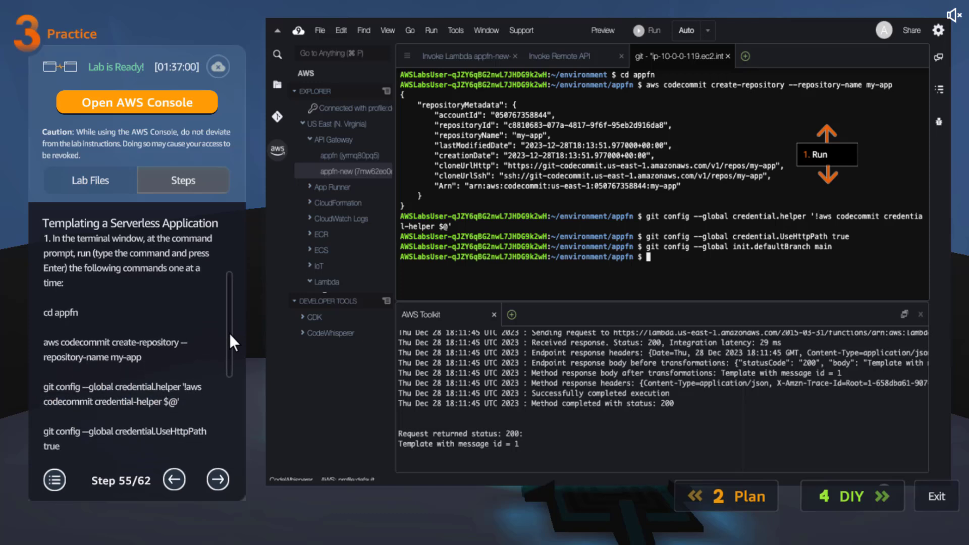
pyautogui.click(147, 357)
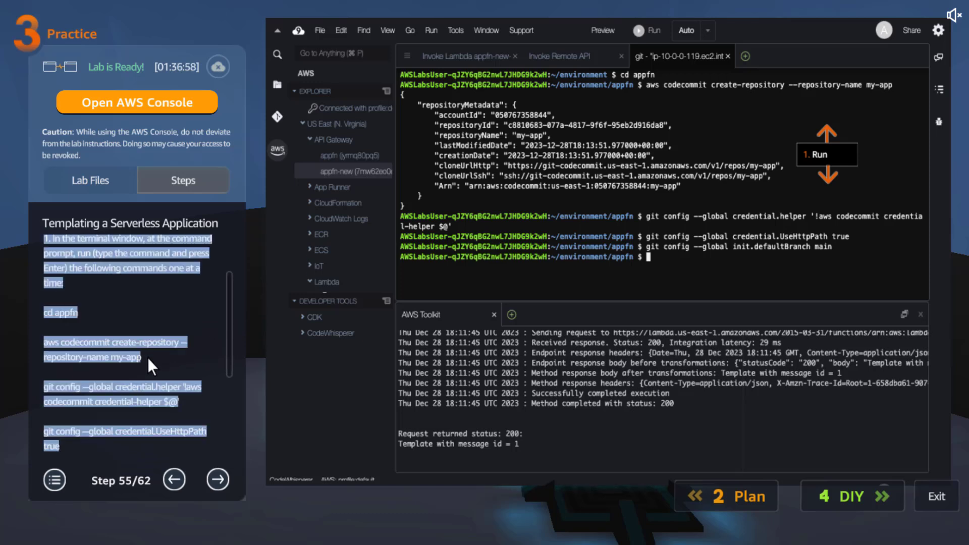
pyautogui.moveTo(147, 358); pyautogui.dragTo(44, 339)
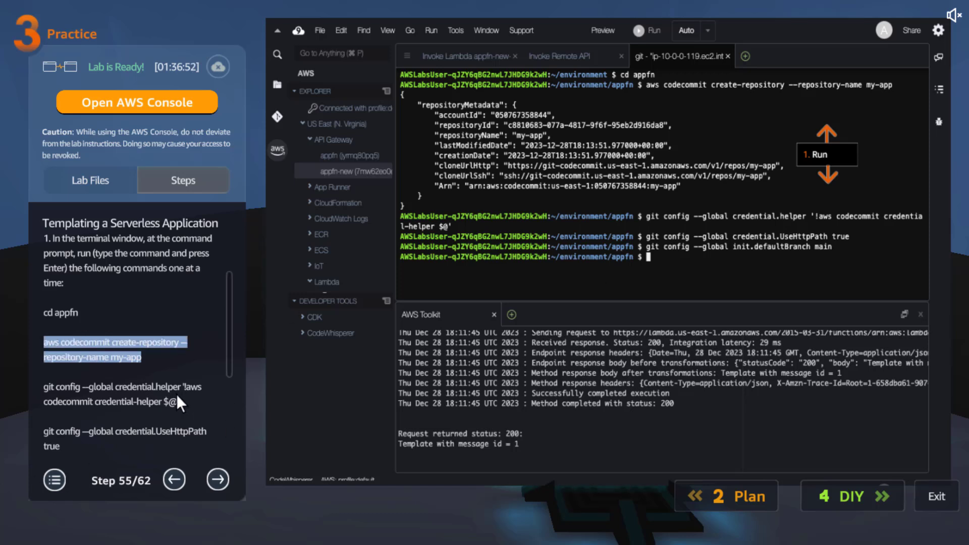
pyautogui.moveTo(229, 337); pyautogui.dragTo(229, 367)
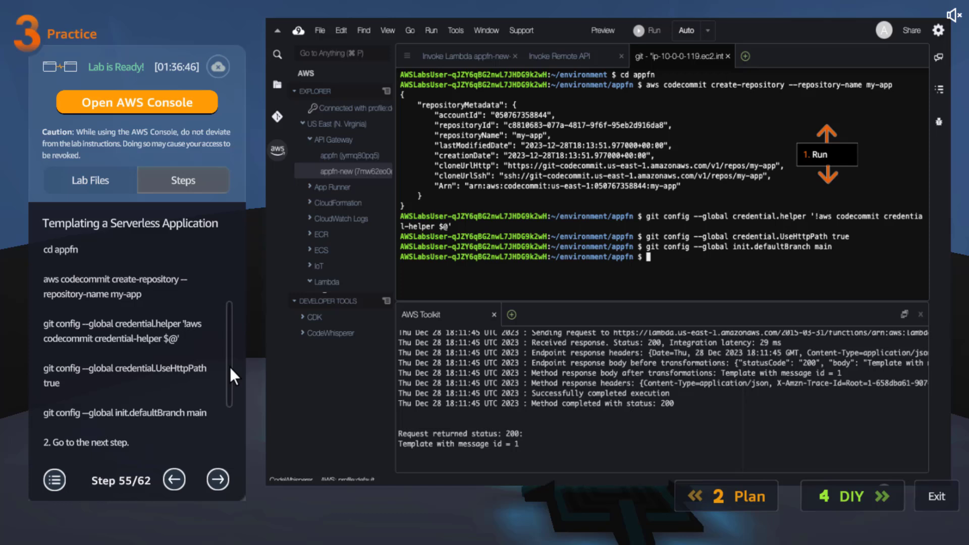
pyautogui.moveTo(208, 415); pyautogui.dragTo(69, 367)
pyautogui.click(97, 377)
pyautogui.moveTo(206, 413); pyautogui.dragTo(41, 364)
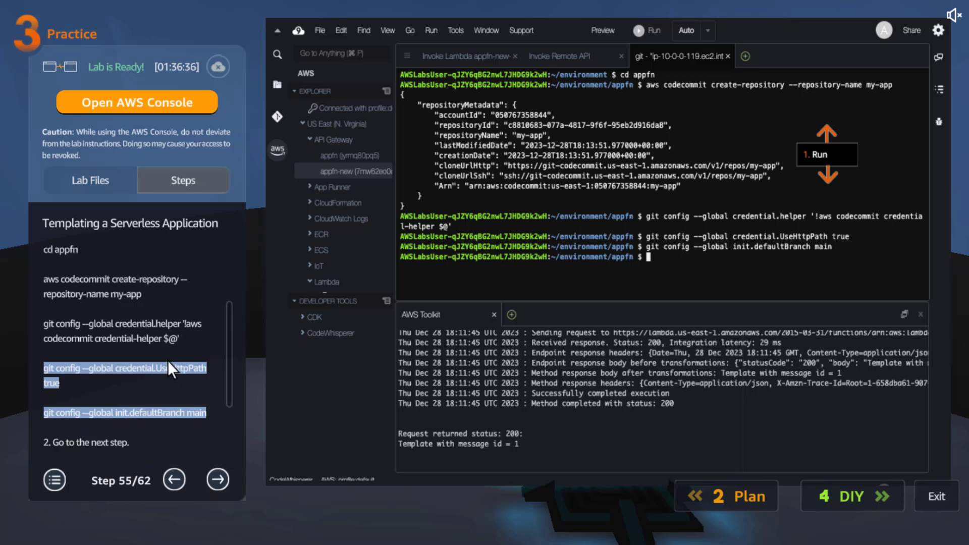
pyautogui.scroll(-3, 237, 353)
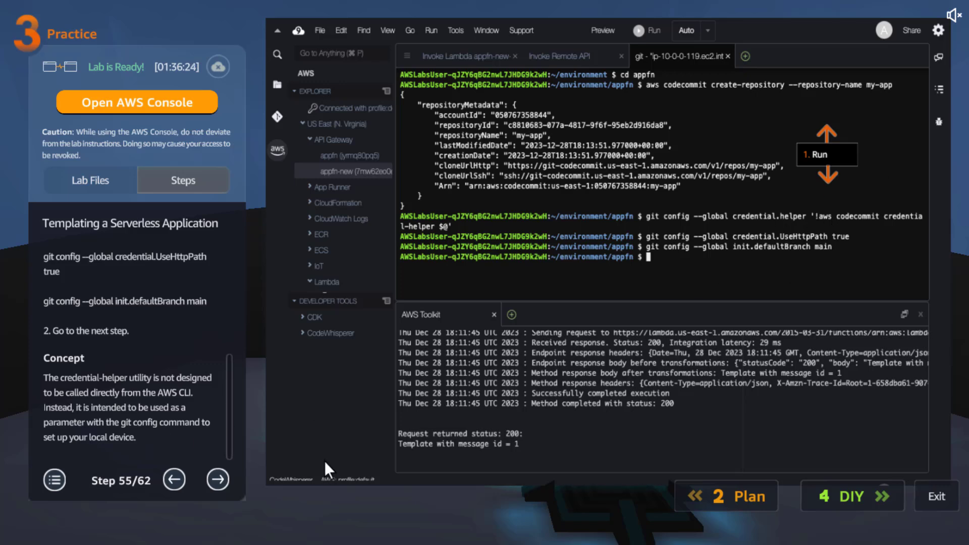
# Advance to Step 56 and read its git init, git add and git commit commands and the CodeCommit concept.
pyautogui.click(224, 480)
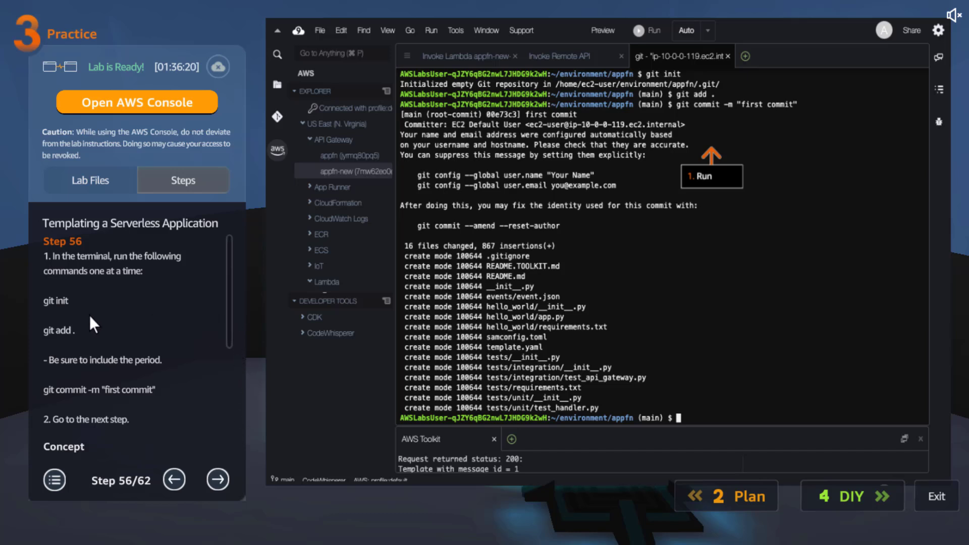
pyautogui.click(79, 329)
pyautogui.click(95, 327)
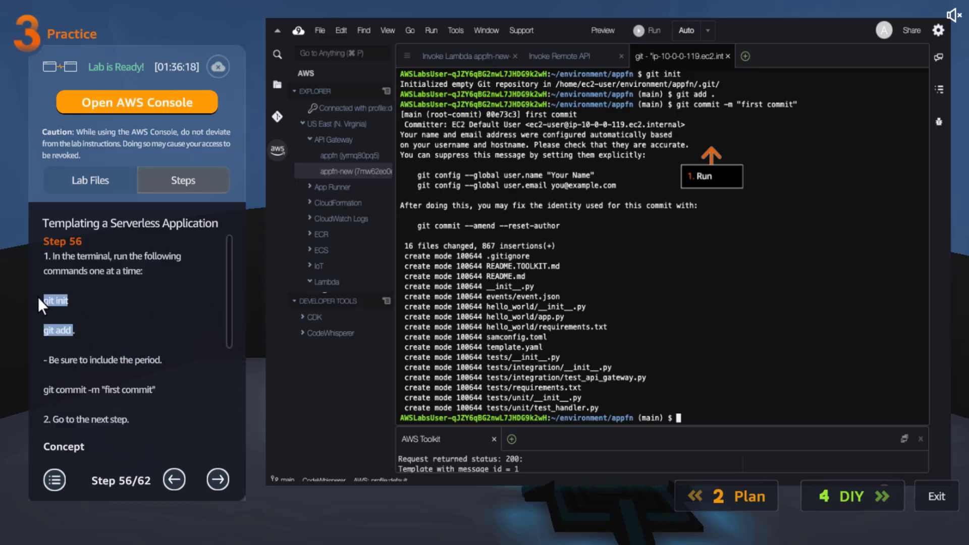
pyautogui.moveTo(75, 330); pyautogui.dragTo(39, 302)
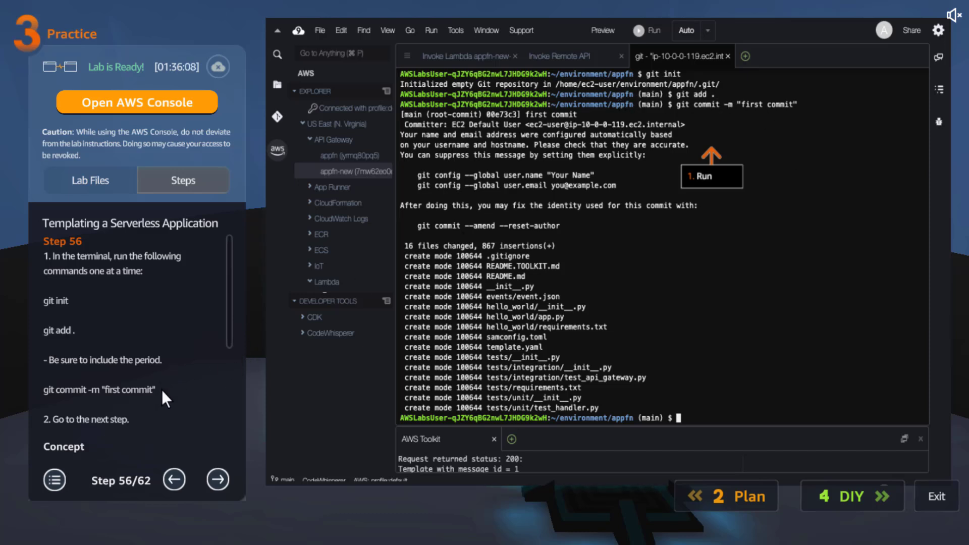
pyautogui.moveTo(162, 390); pyautogui.dragTo(94, 390)
pyautogui.click(46, 391)
pyautogui.scroll(-1, 156, 388)
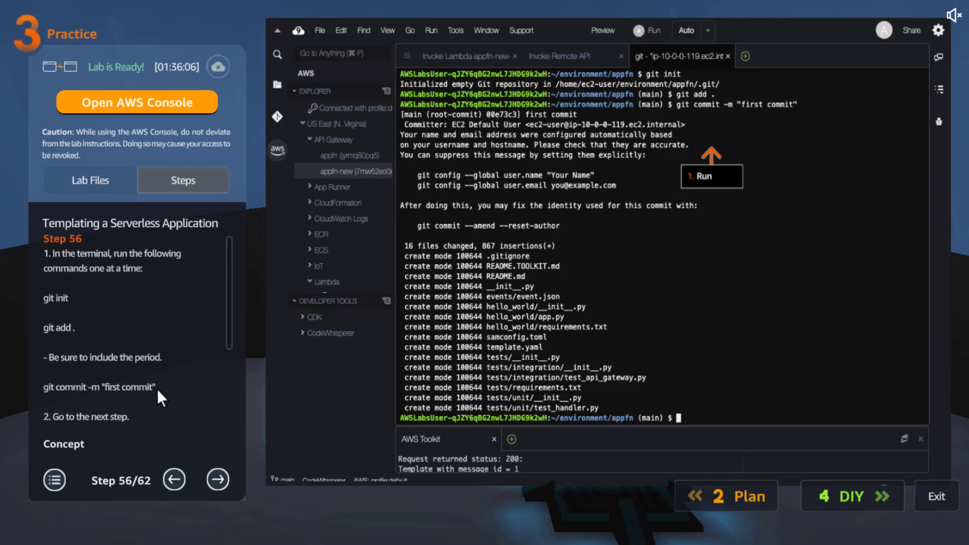
pyautogui.moveTo(157, 388); pyautogui.dragTo(41, 388)
pyautogui.click(162, 385)
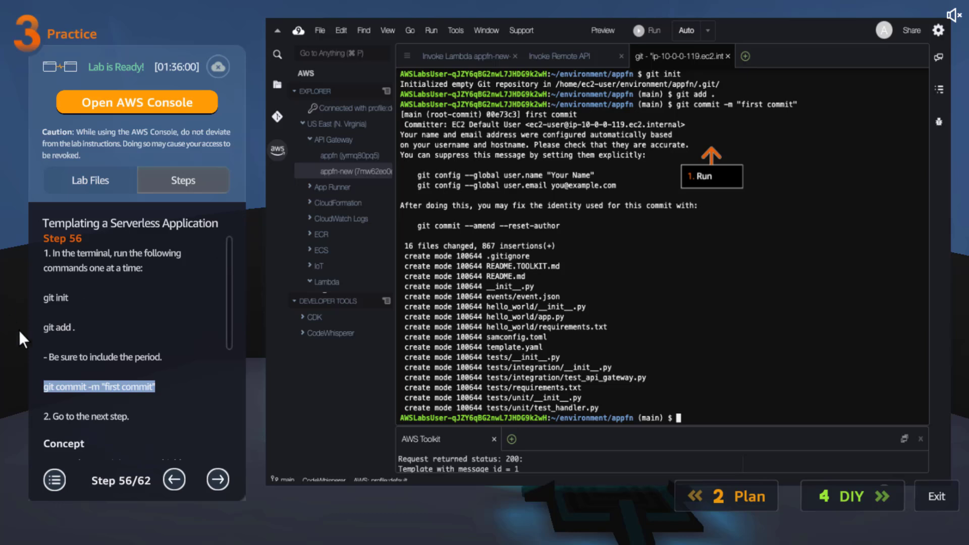
pyautogui.moveTo(232, 319); pyautogui.dragTo(233, 441)
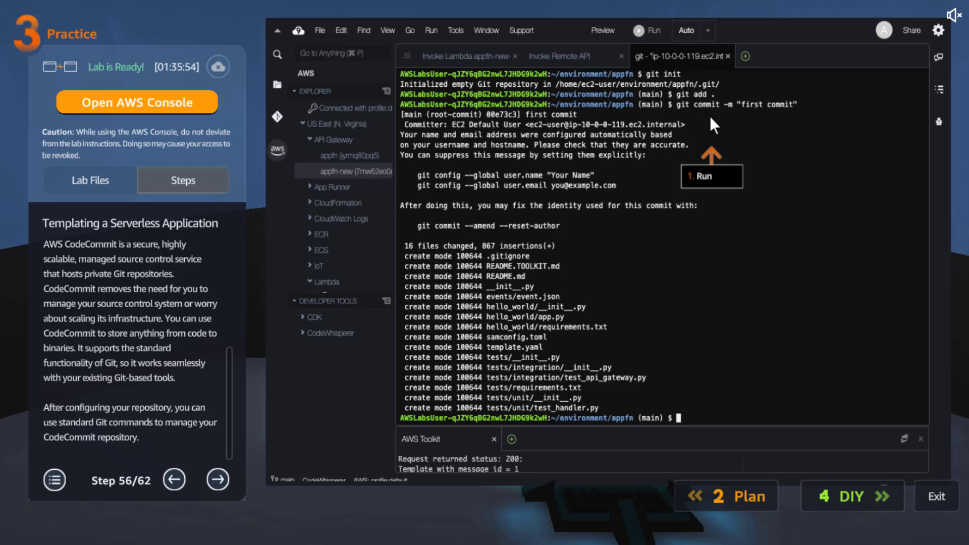
# Advance to Step 57 and read the commands for adding the remote origin and pushing the main branch.
pyautogui.click(224, 480)
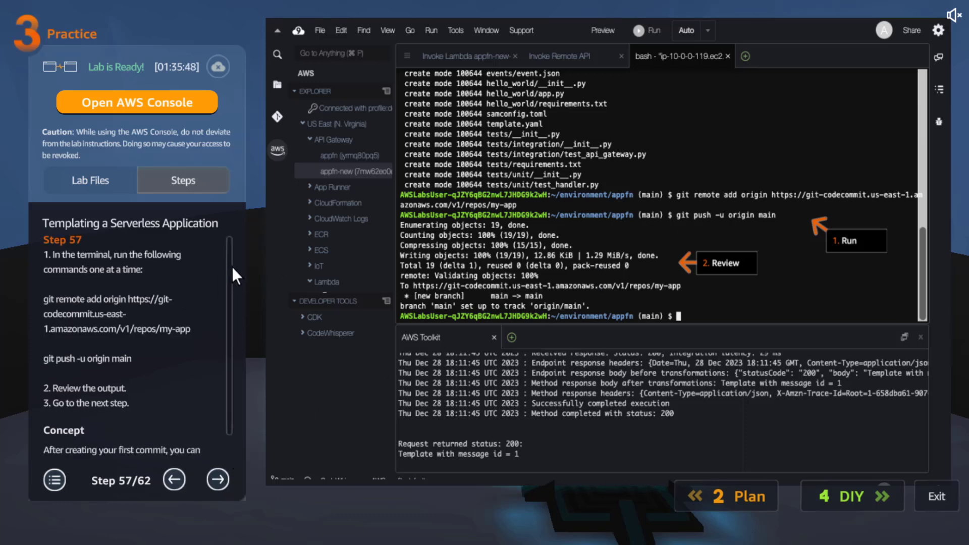
pyautogui.moveTo(231, 267); pyautogui.dragTo(229, 295)
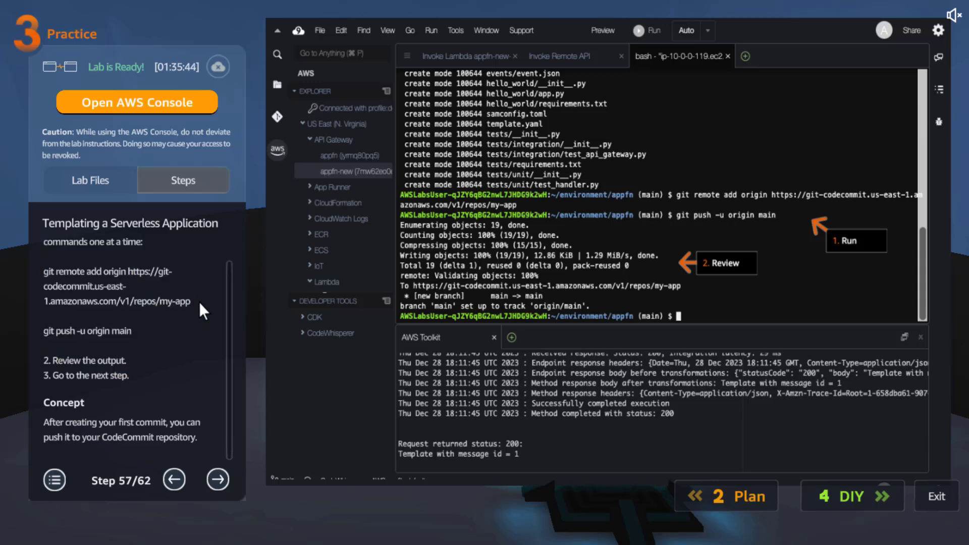
pyautogui.moveTo(198, 300); pyautogui.dragTo(43, 271)
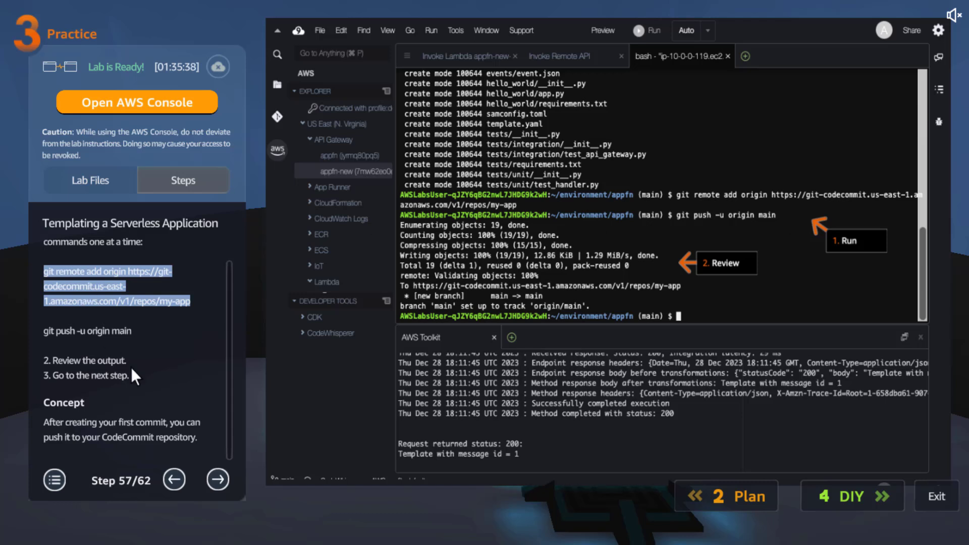
pyautogui.moveTo(145, 331); pyautogui.dragTo(38, 335)
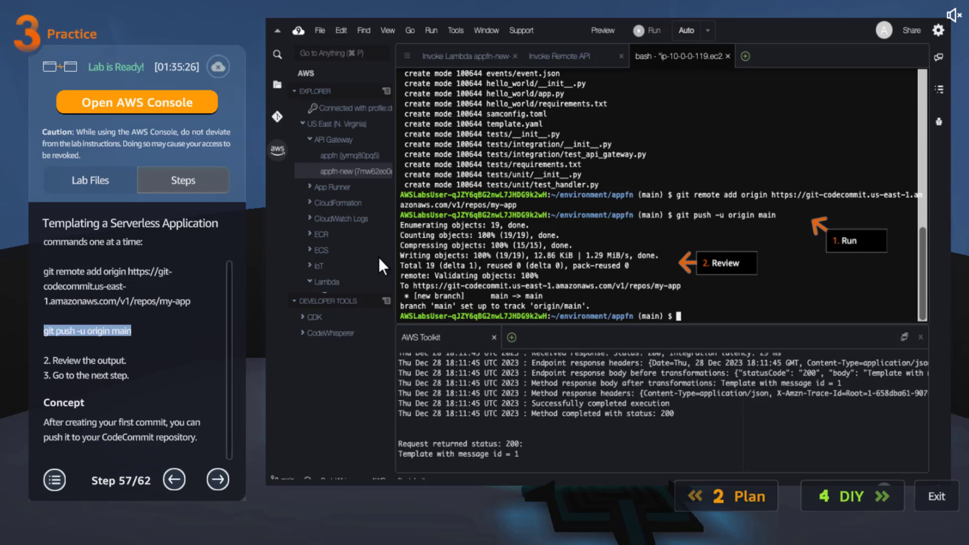
pyautogui.click(182, 326)
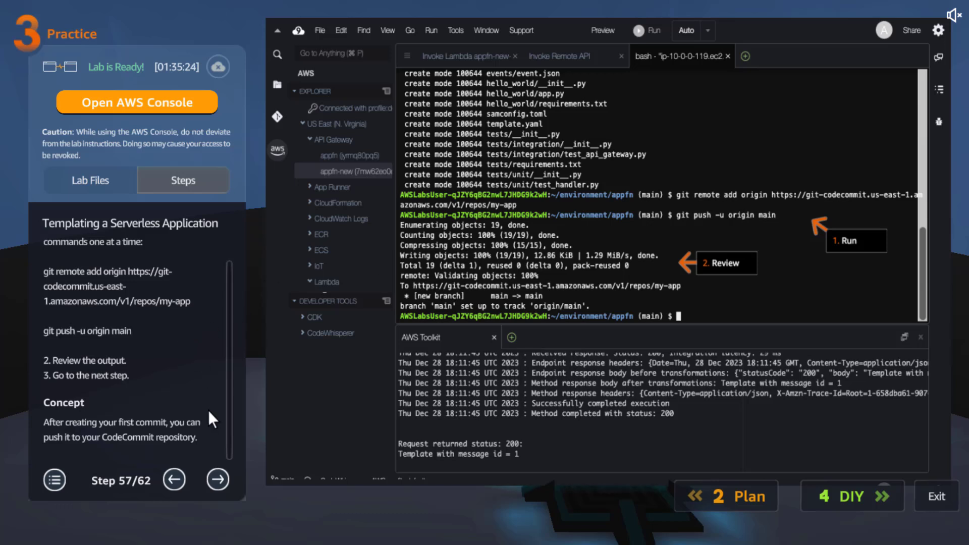
# Page through Steps 58 to 62 on reviewing the my-app repository in CodeCommit, and leave full screen.
pyautogui.click(218, 479)
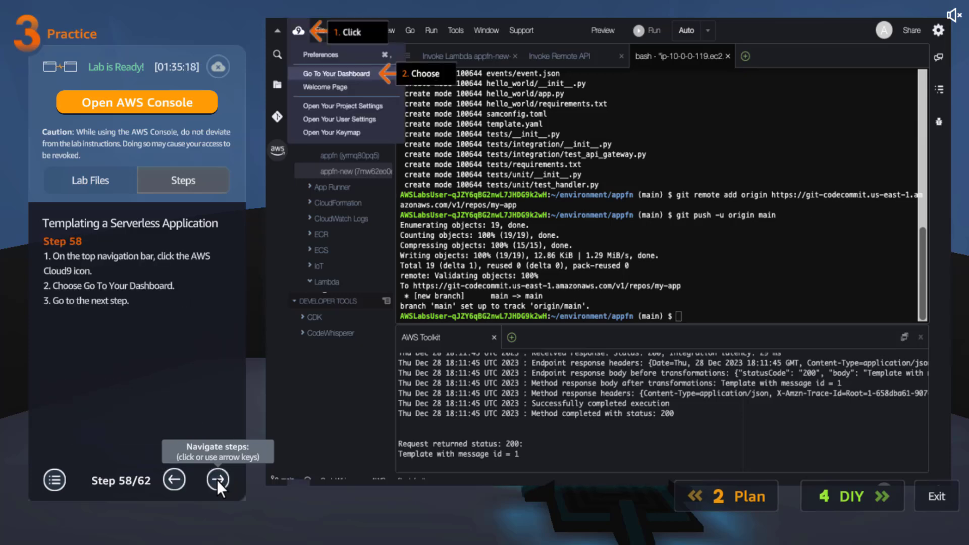
pyautogui.click(217, 480)
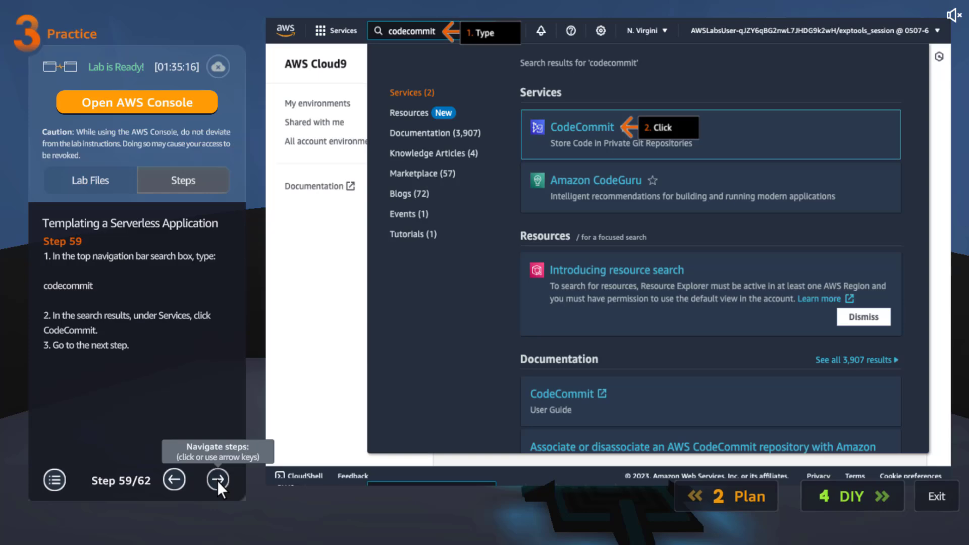
pyautogui.click(217, 480)
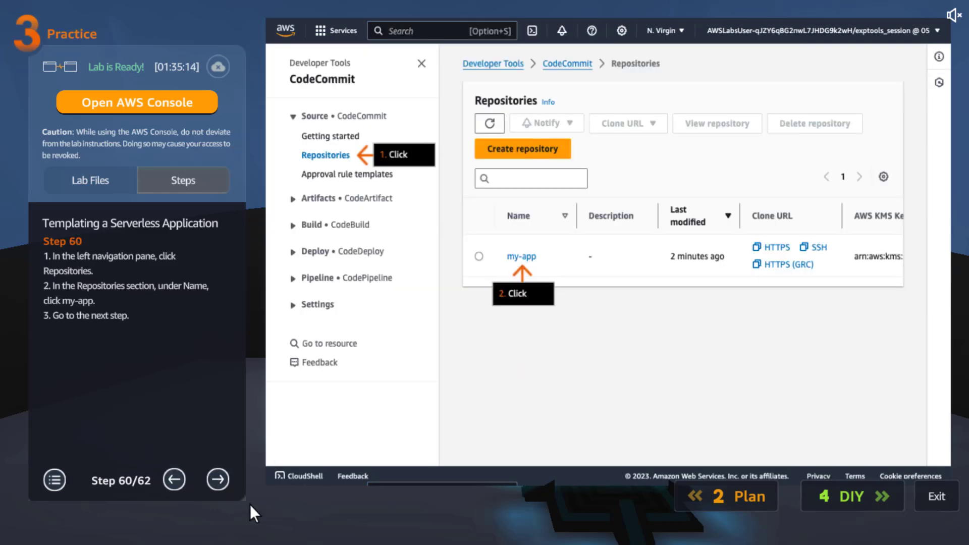
pyautogui.click(219, 482)
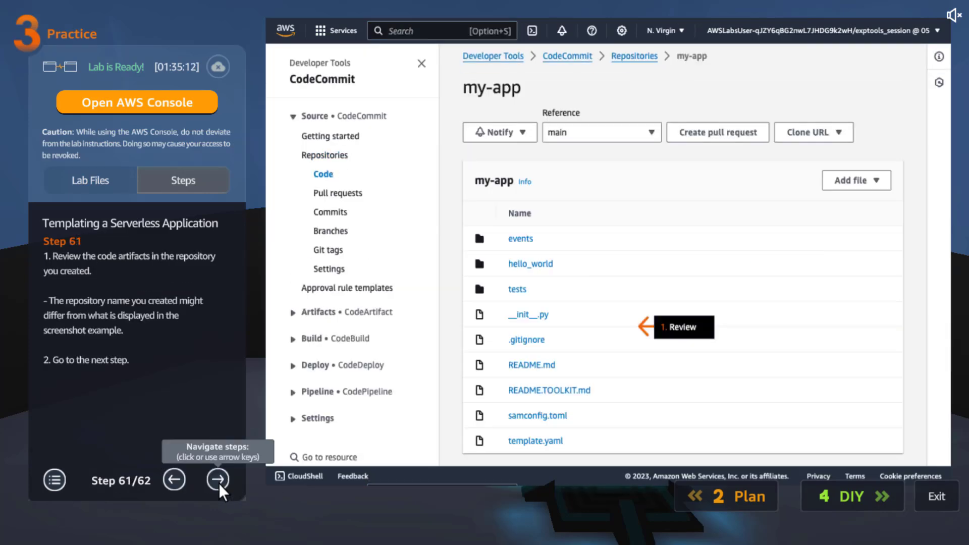
pyautogui.click(213, 478)
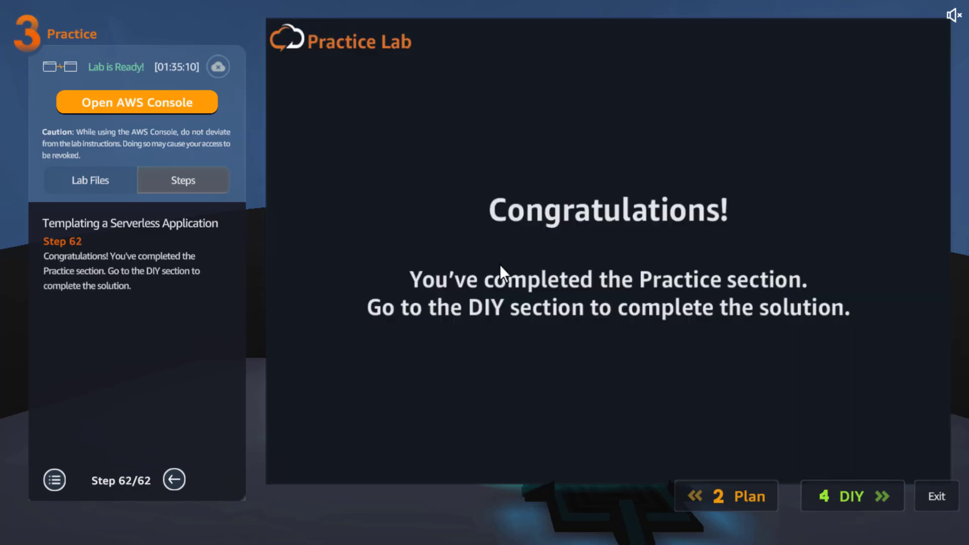
pyautogui.moveTo(555, 23)
pyautogui.click(486, 40)
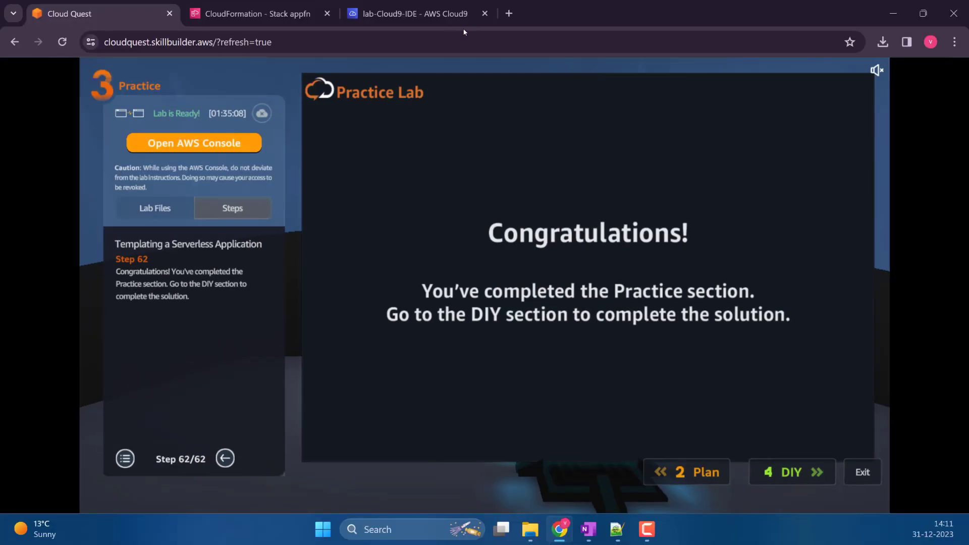
# Switch to the lab's Cloud9 IDE and close the Invoke Remote API and Invoke Lambda editors, keeping app.py open.
pyautogui.click(444, 14)
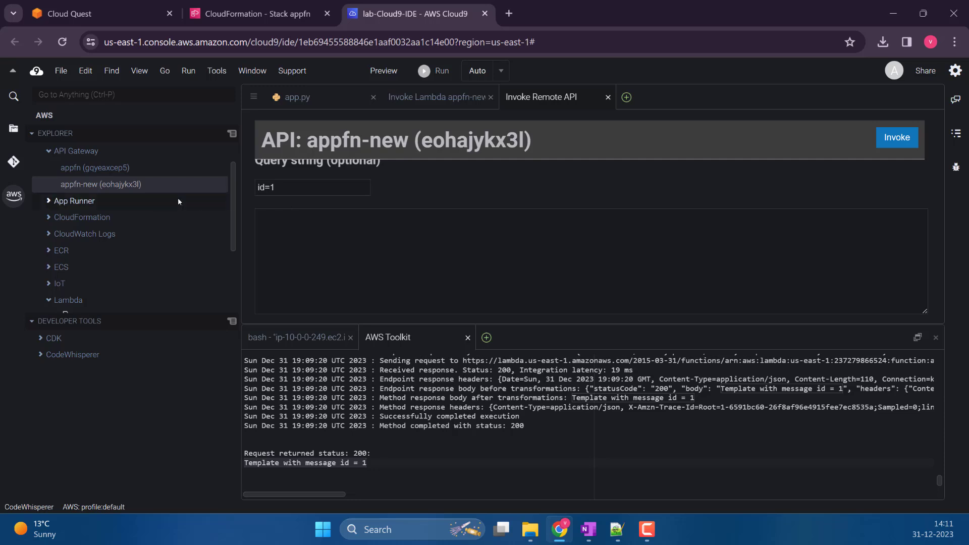
pyautogui.scroll(3, 252, 254)
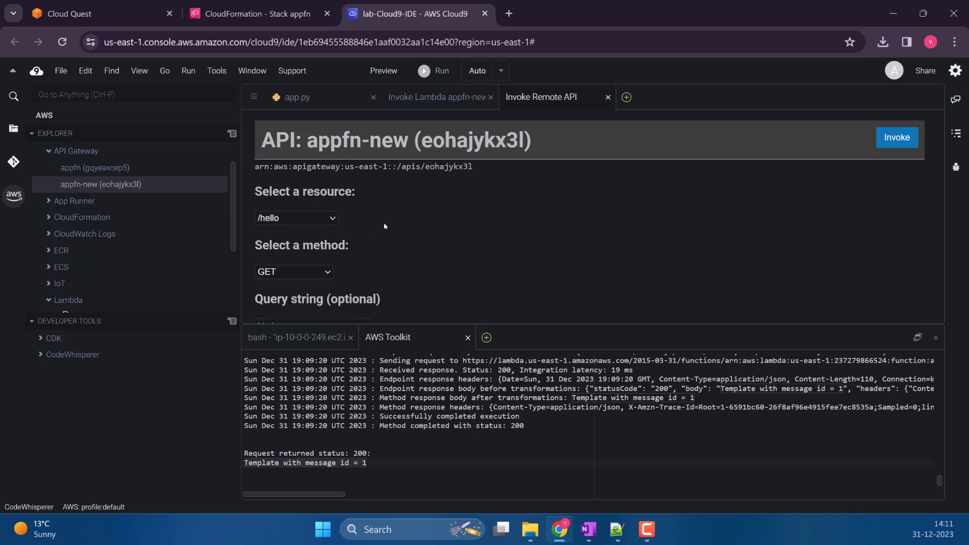
pyautogui.scroll(-2, 383, 226)
pyautogui.scroll(2, 252, 242)
pyautogui.click(608, 96)
pyautogui.click(491, 96)
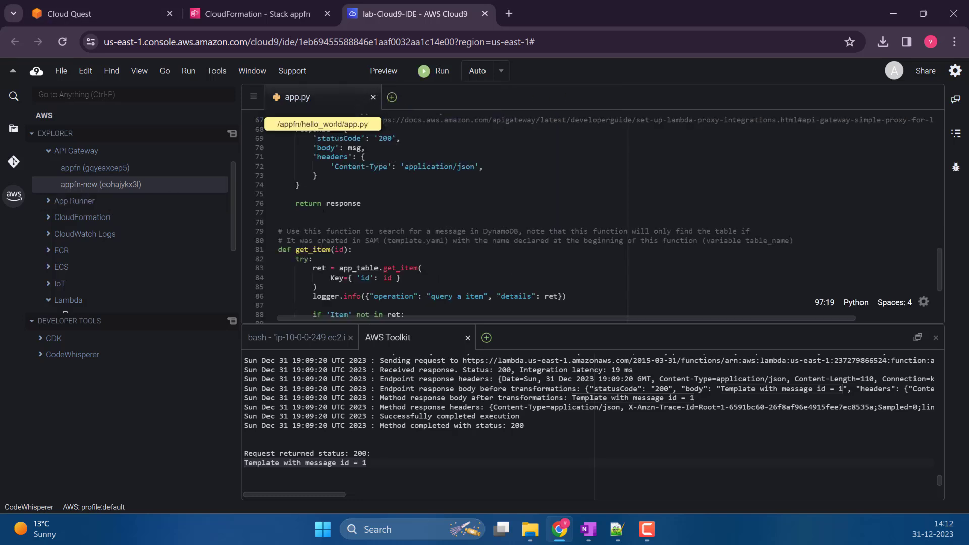
# In the maximized bash terminal, change into the appfn directory and list its files with ls -ltr.
pyautogui.click(297, 337)
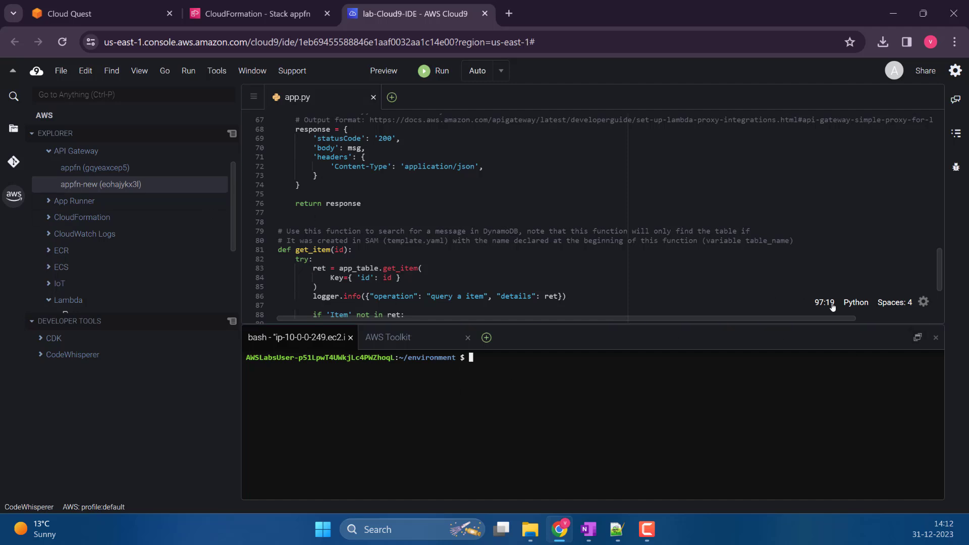
pyautogui.click(918, 337)
pyautogui.write('cd appfn/')
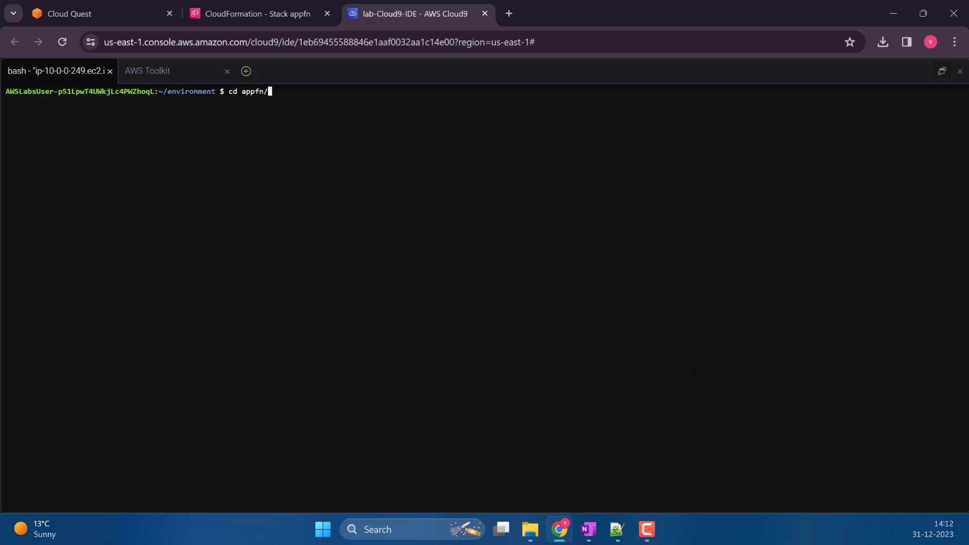
pyautogui.press('Return')
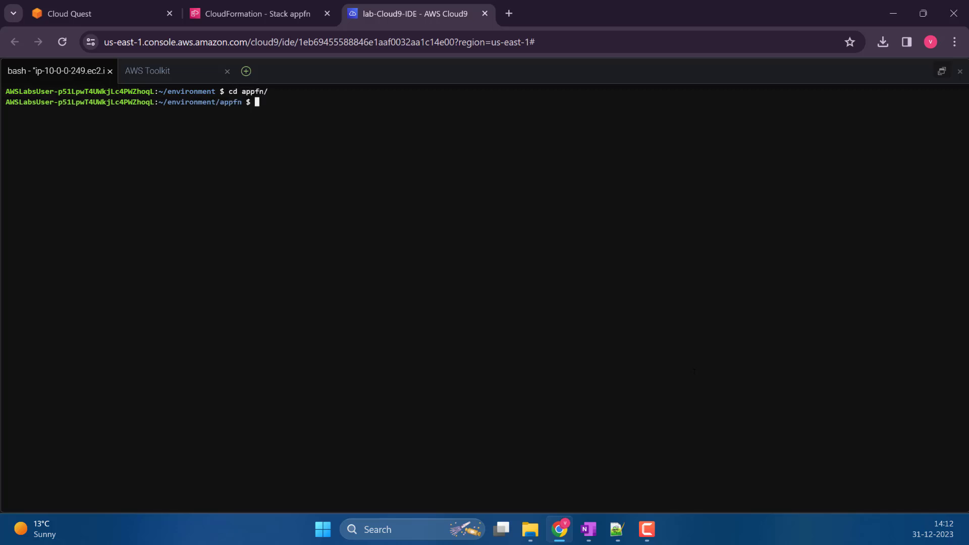
pyautogui.write('ls -ltr')
pyautogui.press('Return')
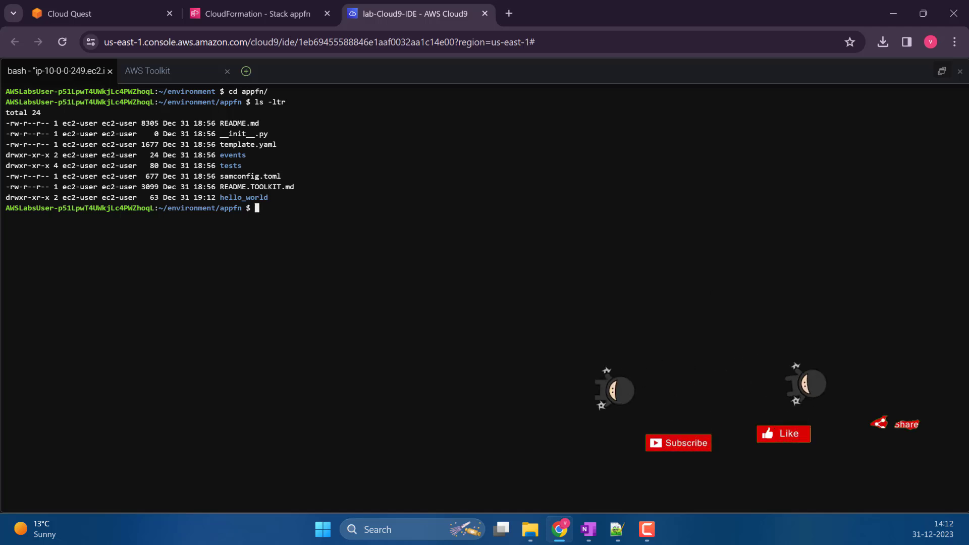
pyautogui.hotkey('alt', 'Tab')
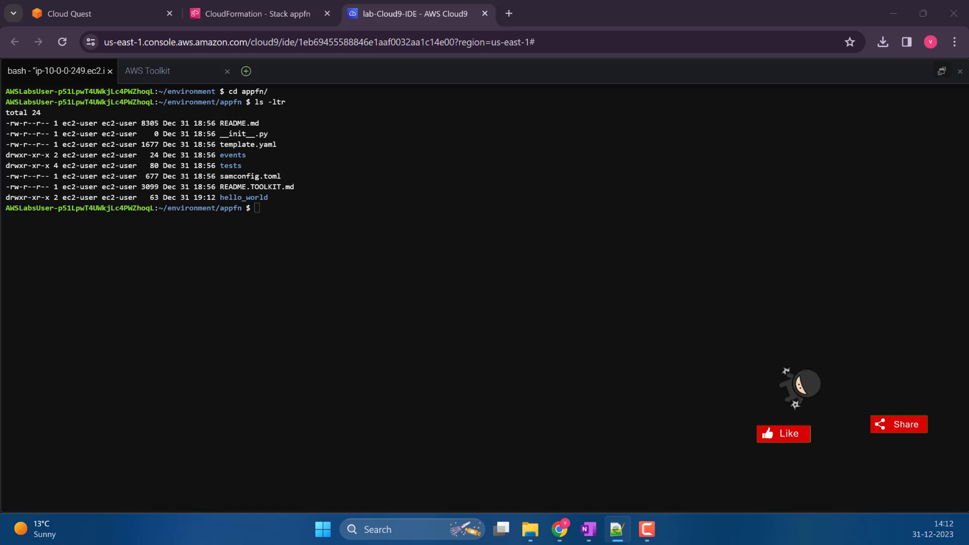
pyautogui.hotkey('alt', 'Tab')
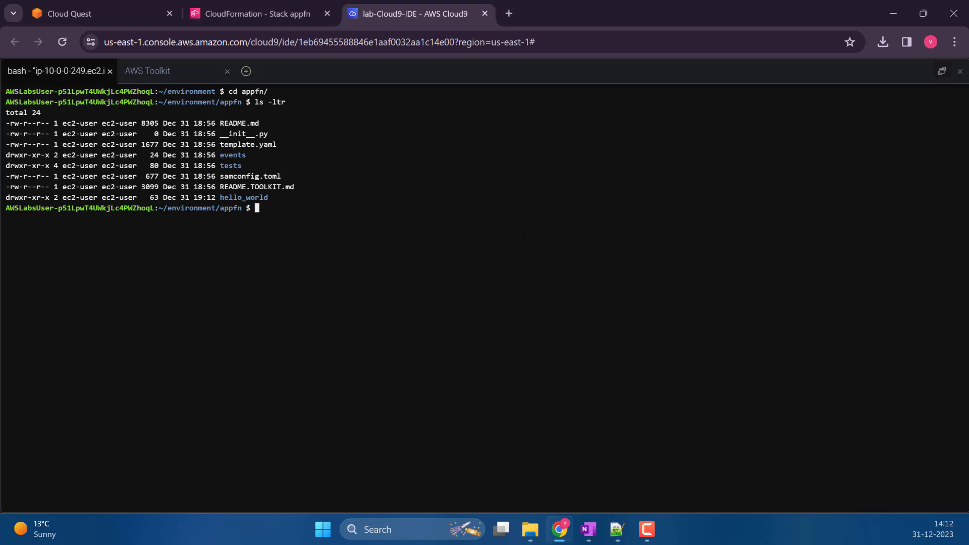
# Create a CodeCommit repository named my-app from the terminal with aws codecommit create-repository --repository-name my-app.
pyautogui.rightClick(522, 238)
pyautogui.click(561, 277)
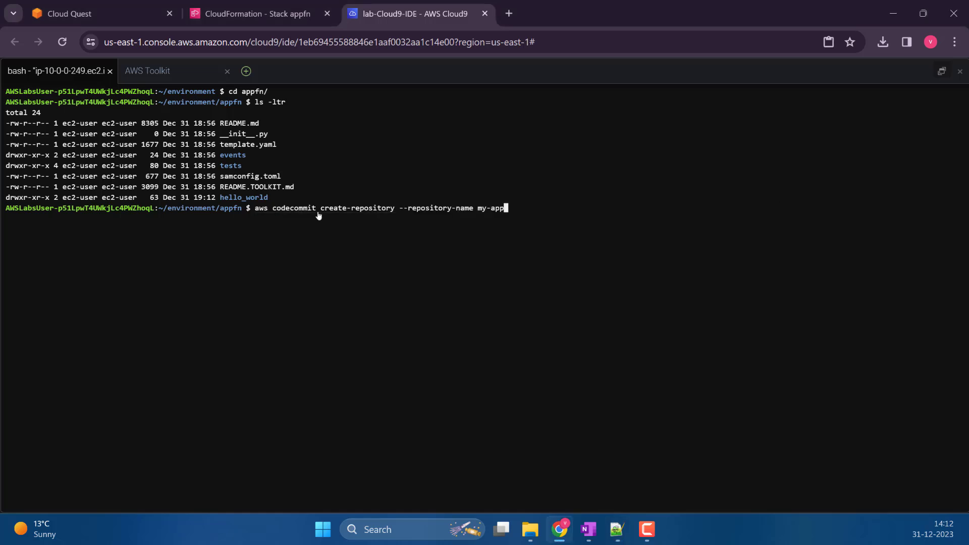
pyautogui.press('Return')
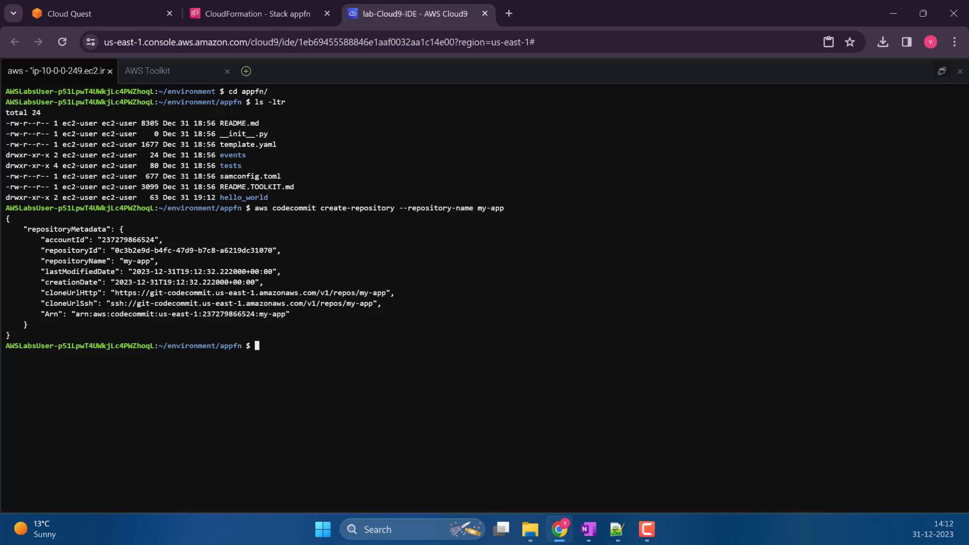
# Set git's global credential.helper to '!aws codecommit credential-helper $@'.
pyautogui.hotkey('alt', 'Tab')
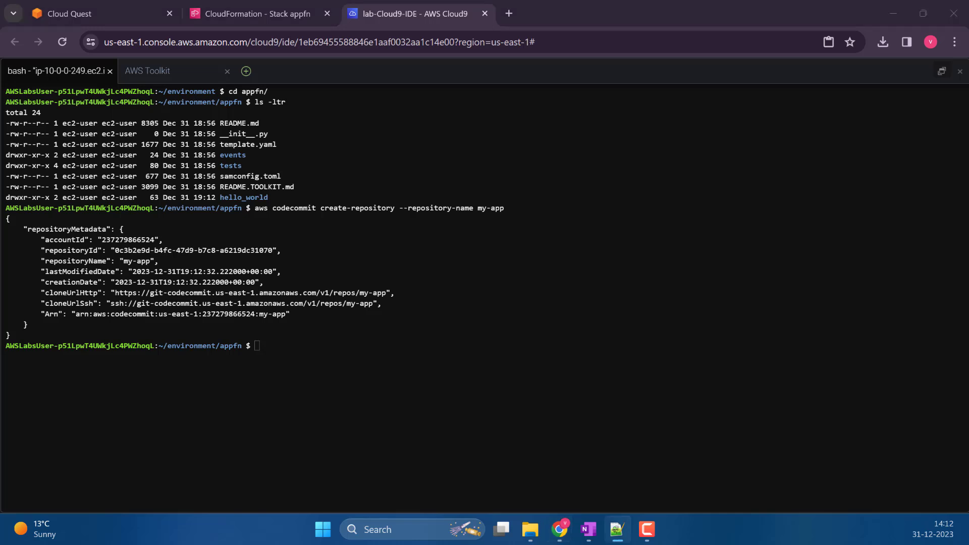
pyautogui.hotkey('alt', 'Tab')
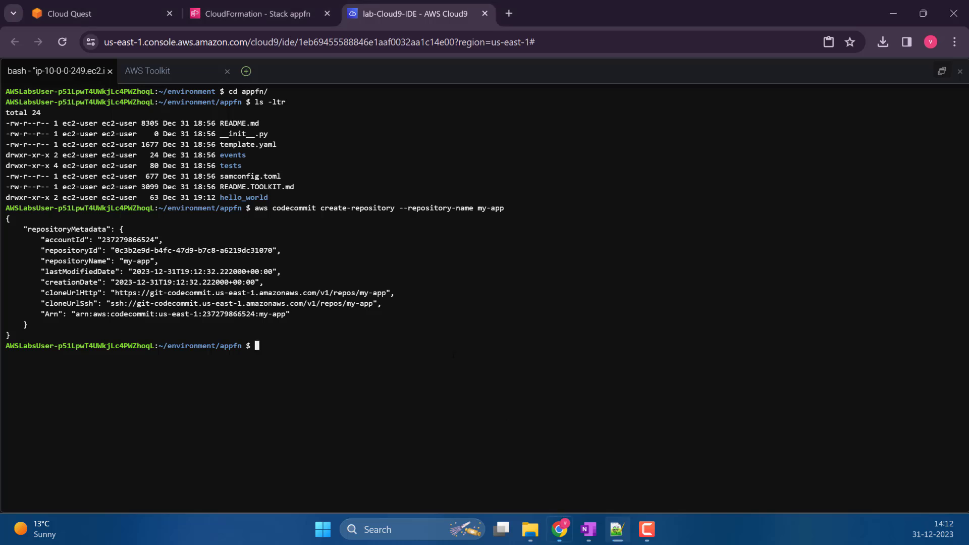
pyautogui.rightClick(365, 353)
pyautogui.click(409, 397)
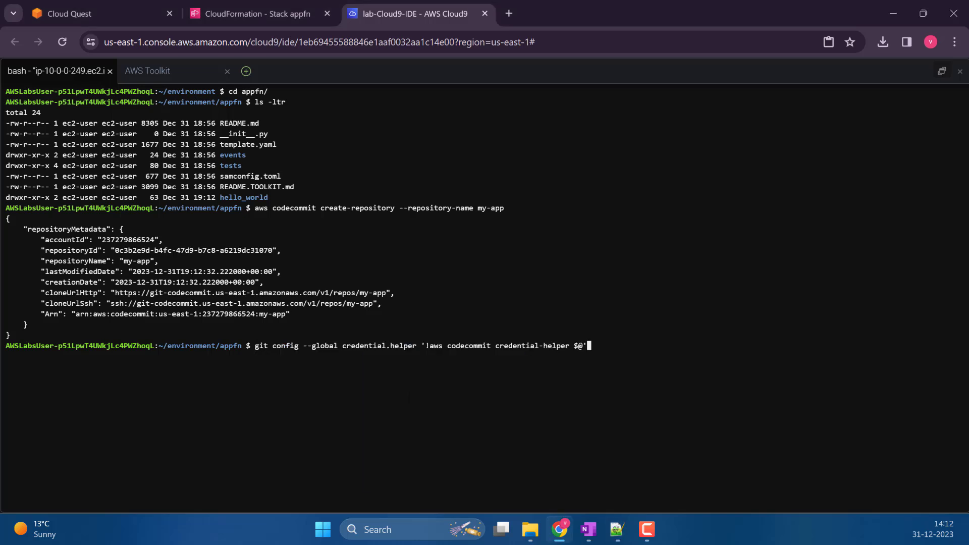
pyautogui.press('Return')
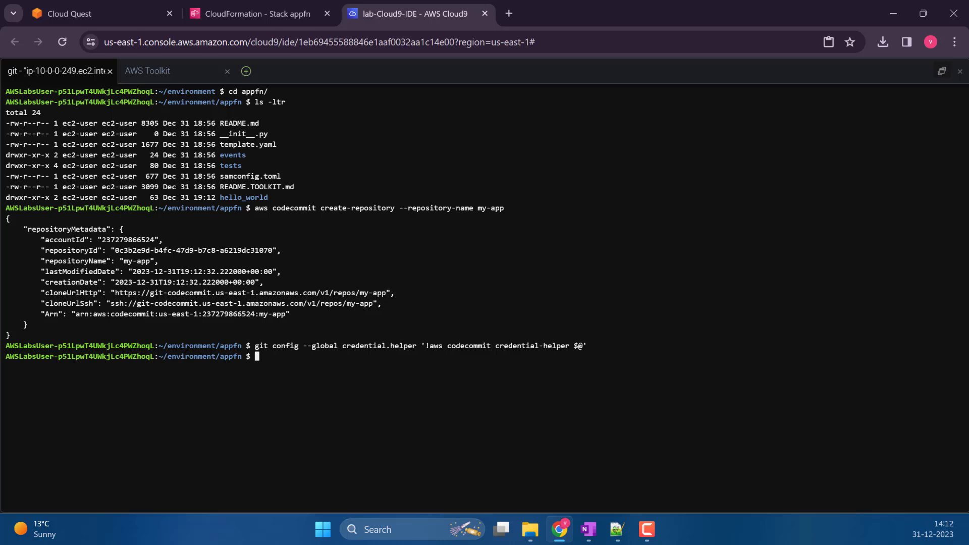
# Set git's global credential.UseHttpPath option to true.
pyautogui.hotkey('alt', 'Tab')
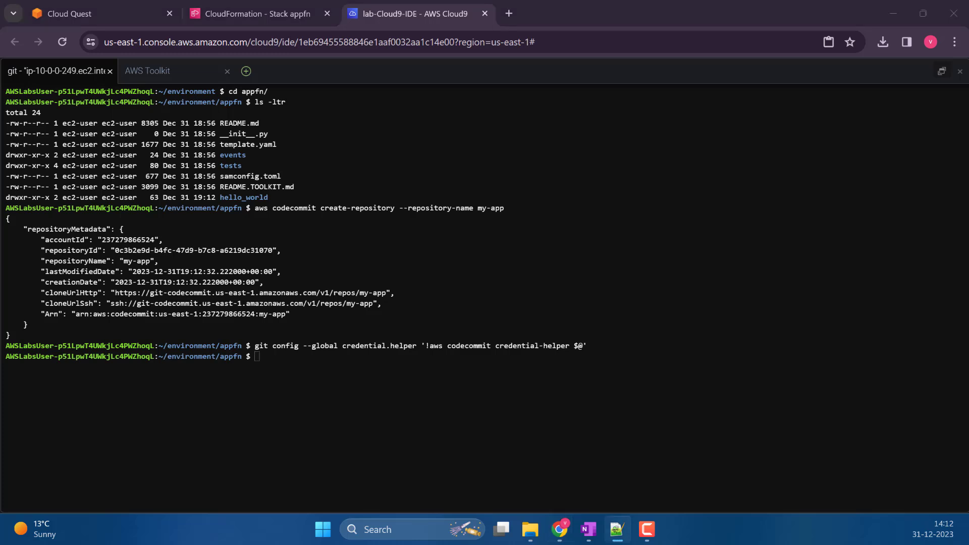
pyautogui.hotkey('alt', 'Tab')
pyautogui.rightClick(438, 357)
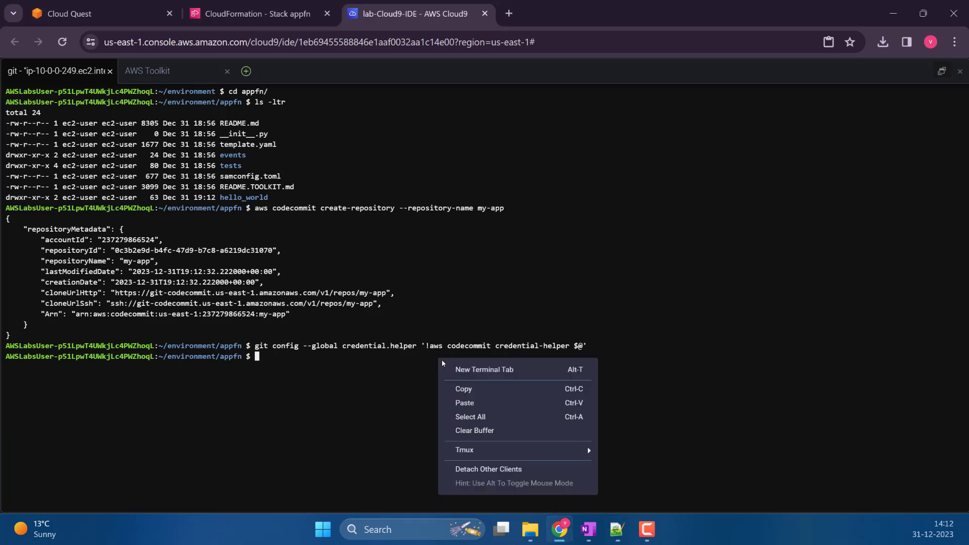
pyautogui.click(473, 400)
pyautogui.press('Return')
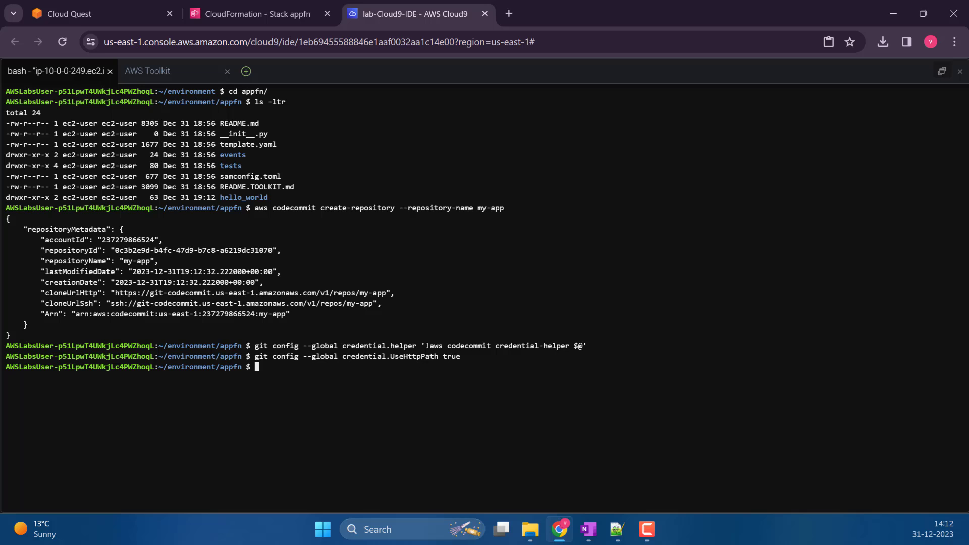
# Set git's global init.defaultBranch to main and initialize a git repository in the appfn directory with git init.
pyautogui.hotkey('alt', 'Tab')
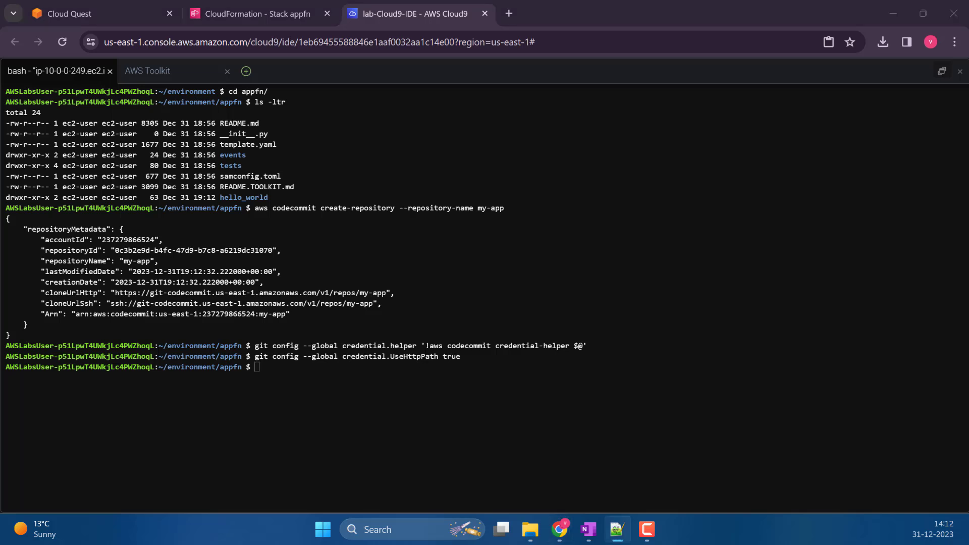
pyautogui.rightClick(367, 374)
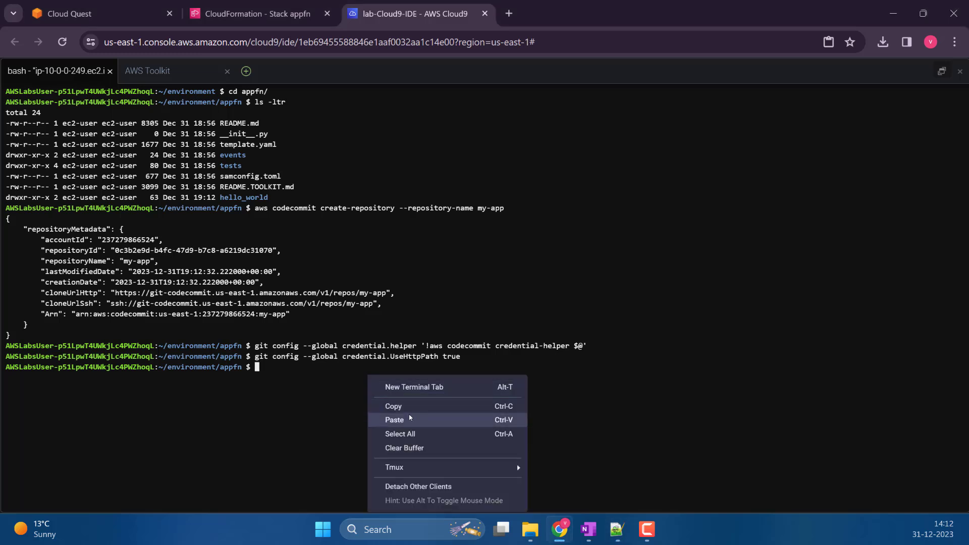
pyautogui.click(410, 418)
pyautogui.press('Return')
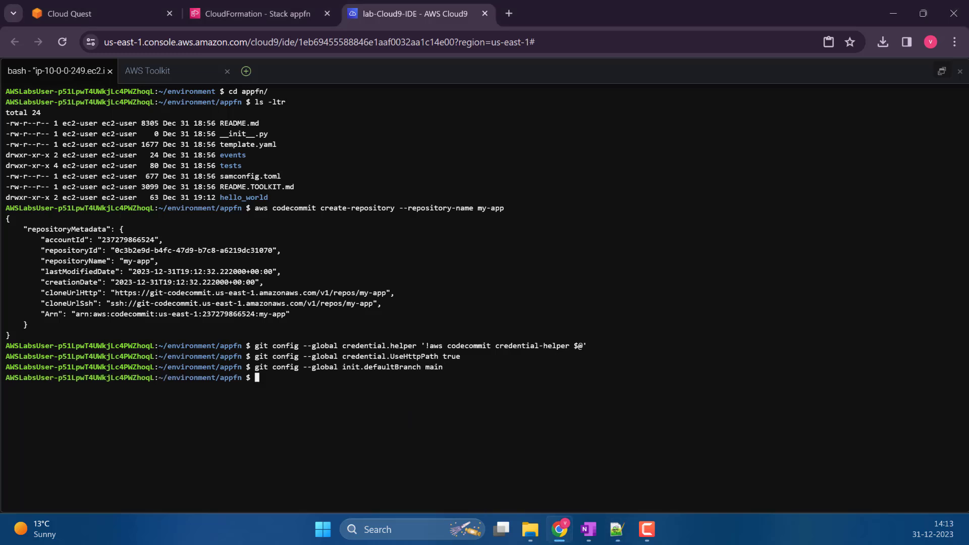
pyautogui.hotkey('alt', 'Tab')
pyautogui.rightClick(351, 392)
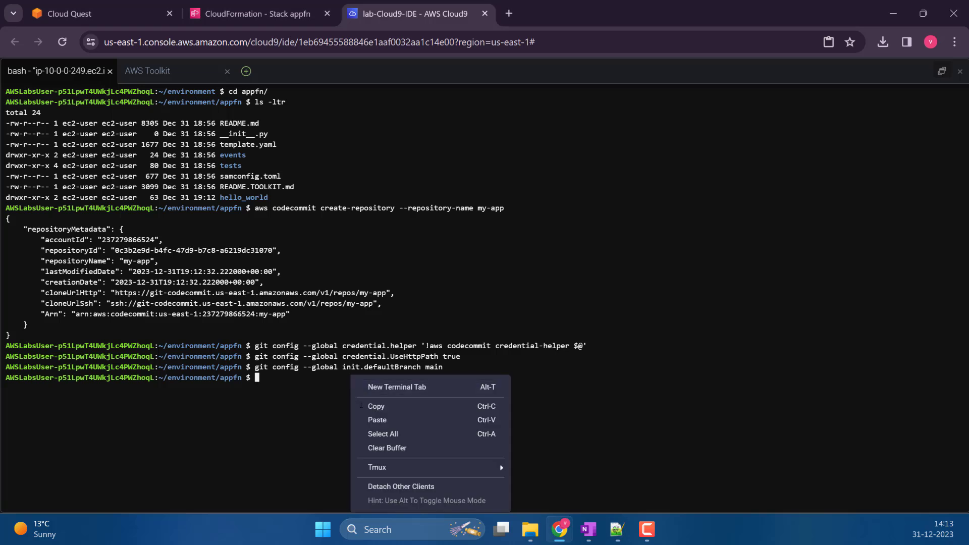
pyautogui.click(391, 421)
pyautogui.press('Return')
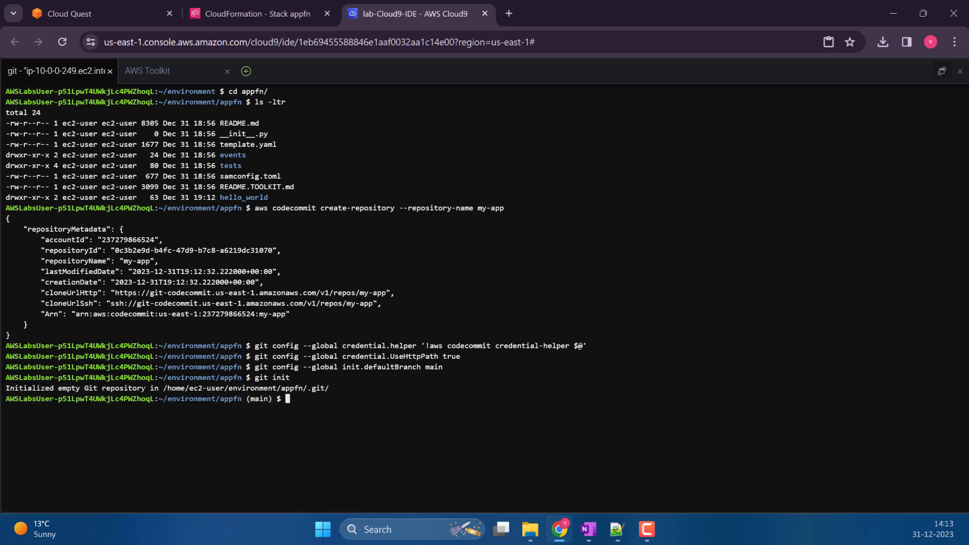
# Stage all appfn files with git add . and commit them with the message "first commit".
pyautogui.hotkey('alt', 'Tab')
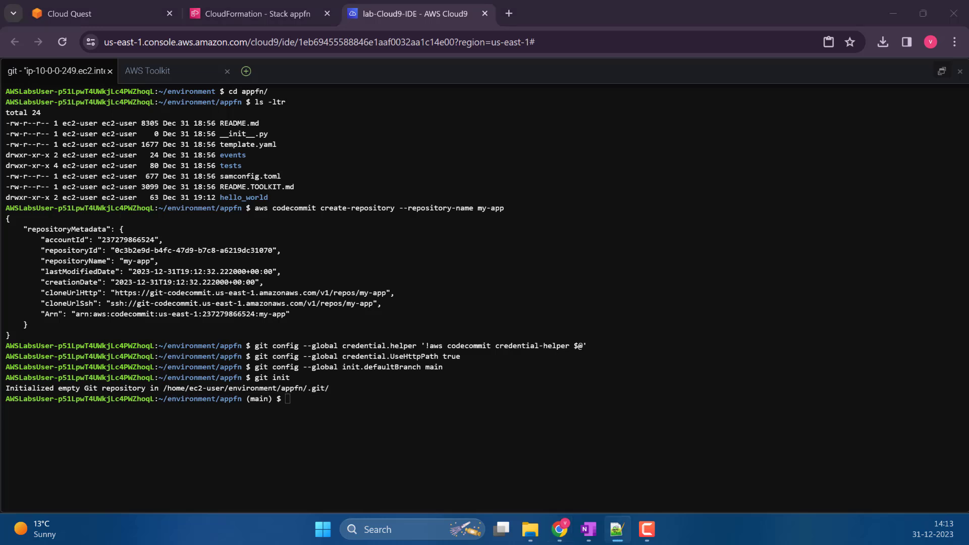
pyautogui.rightClick(417, 378)
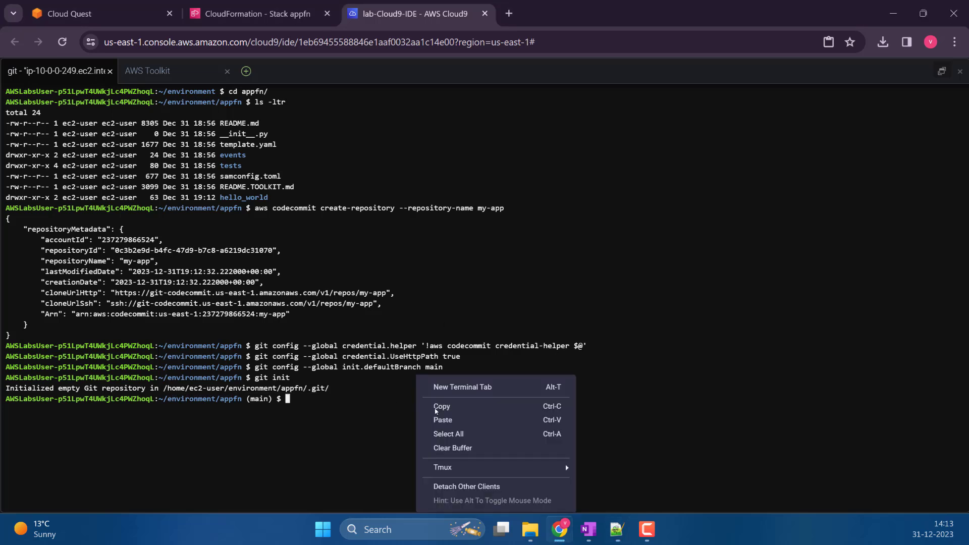
pyautogui.click(452, 414)
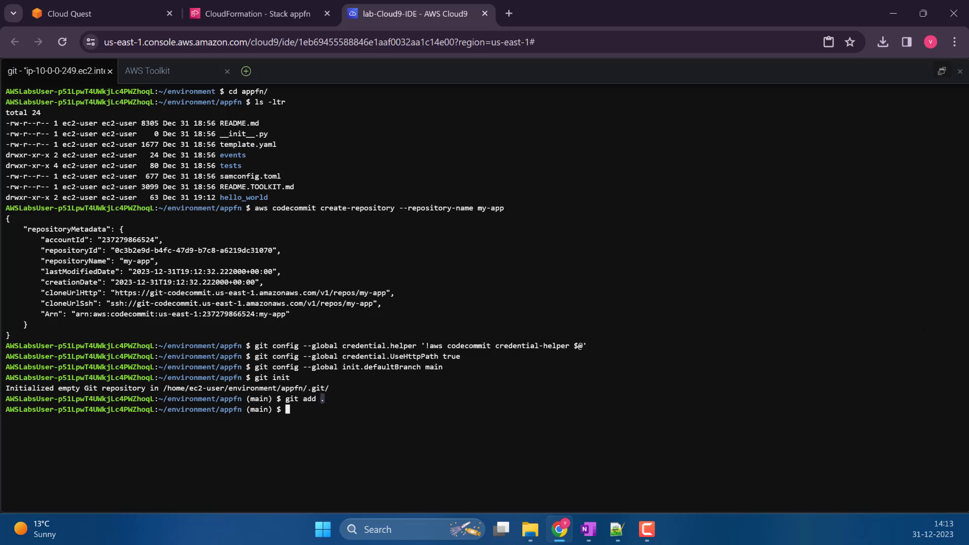
pyautogui.hotkey('alt', 'Tab')
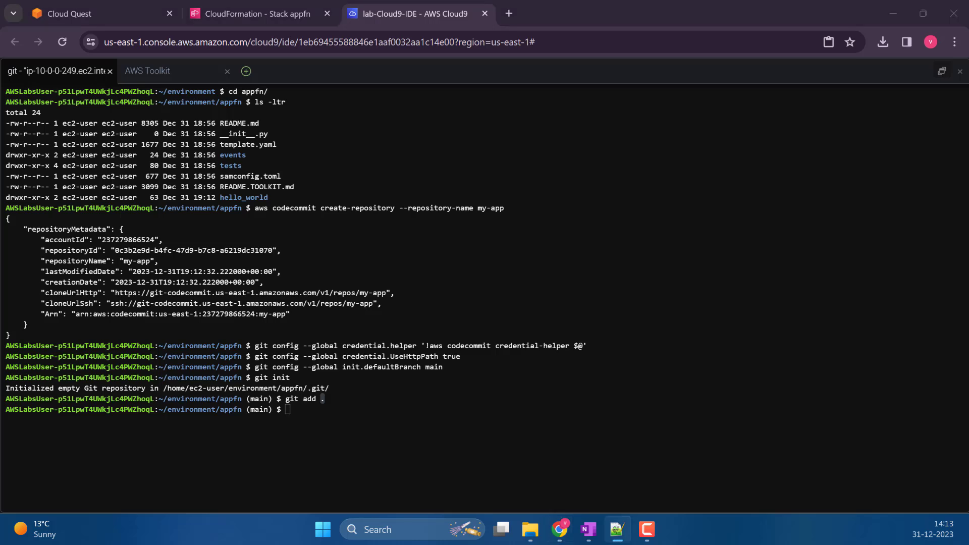
pyautogui.rightClick(353, 374)
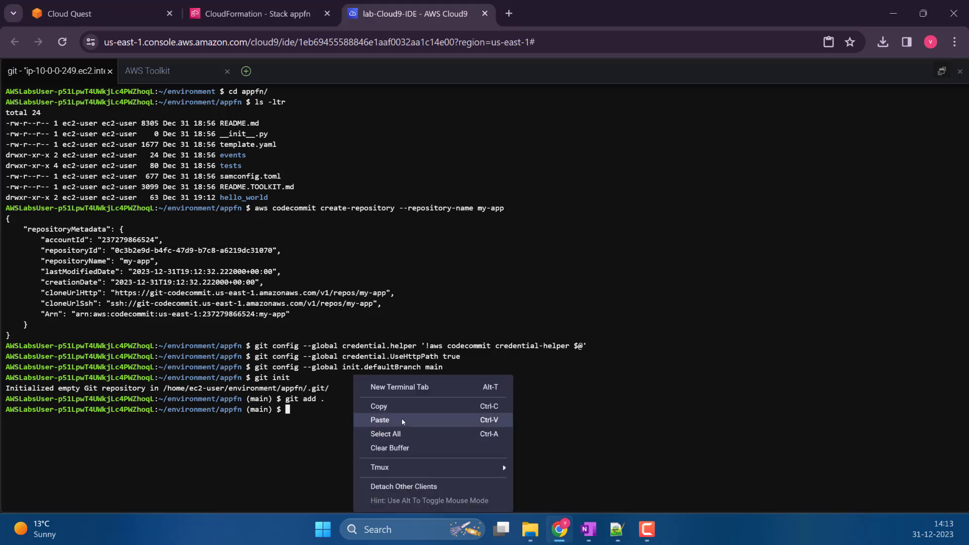
pyautogui.click(366, 420)
pyautogui.press('Return')
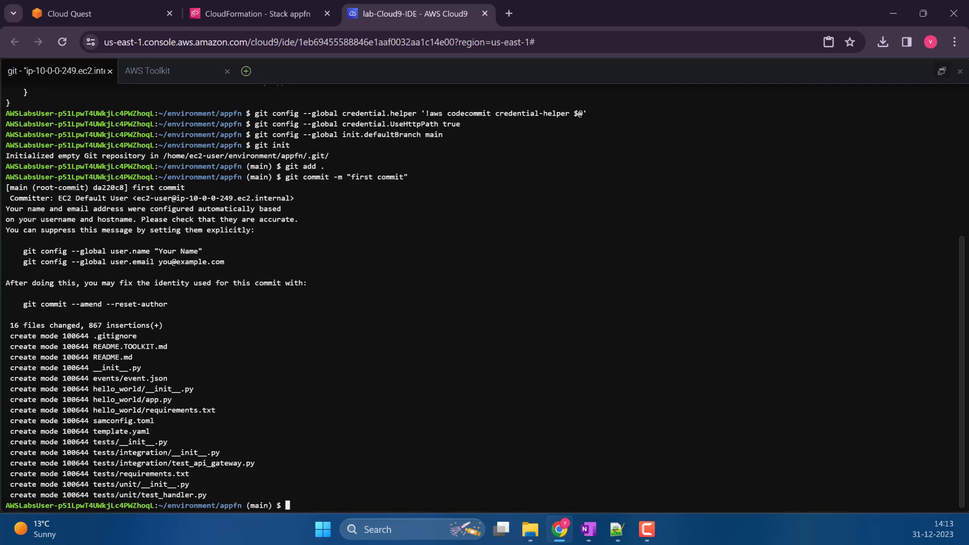
pyautogui.moveTo(6, 335); pyautogui.dragTo(323, 494)
pyautogui.click(343, 486)
pyautogui.hotkey('alt', 'Tab')
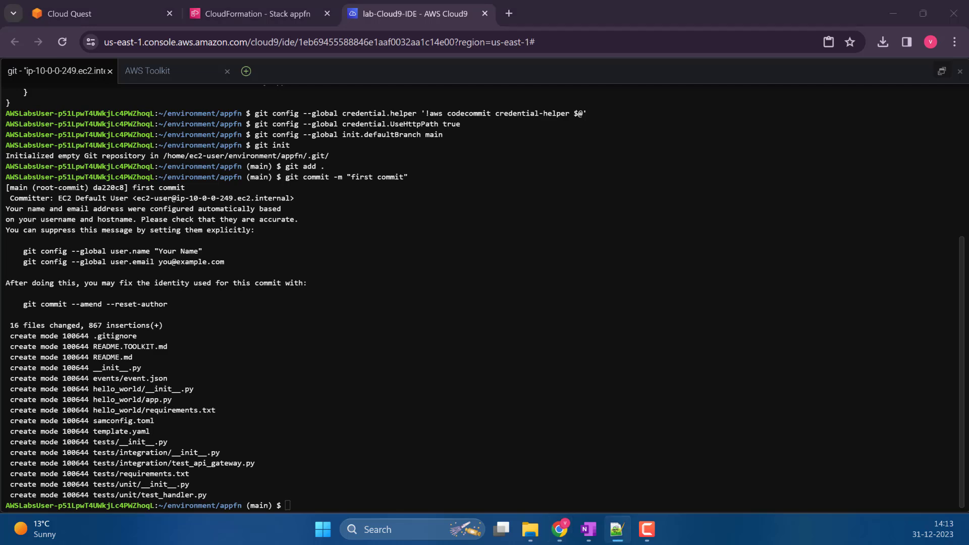
pyautogui.hotkey('alt', 'Tab')
pyautogui.rightClick(433, 375)
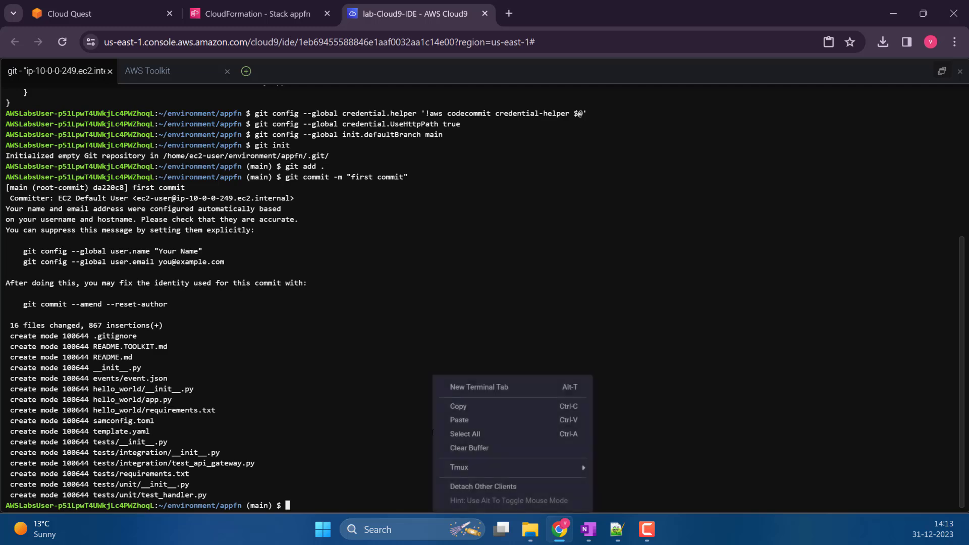
pyautogui.click(520, 421)
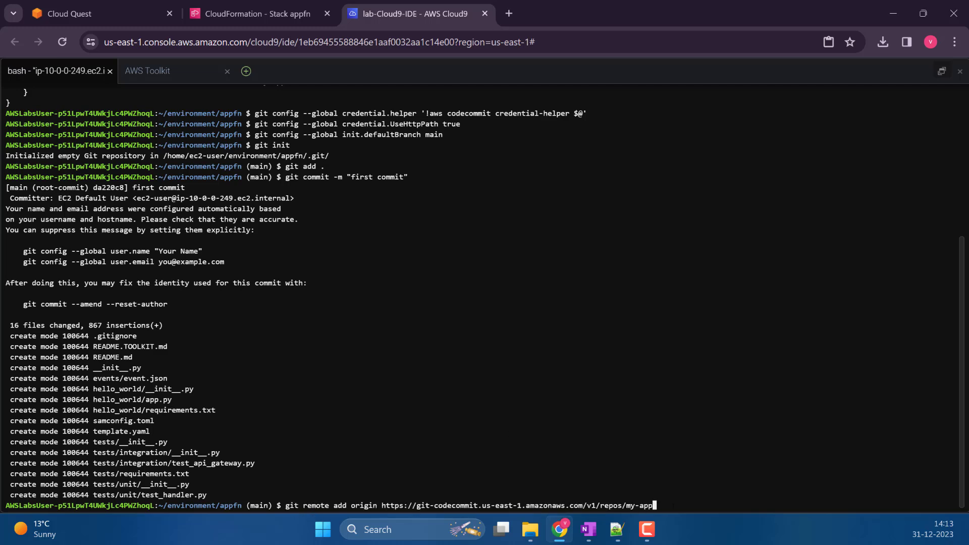
pyautogui.moveTo(654, 505); pyautogui.dragTo(438, 505)
pyautogui.press('Return')
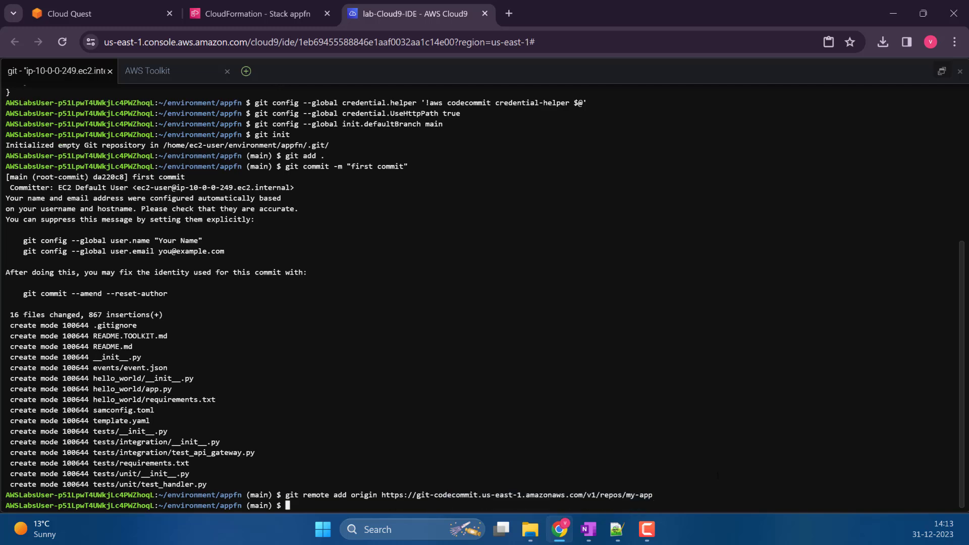
# Push the main branch to the remote and set its upstream with git push -u origin main.
pyautogui.hotkey('alt', 'Tab')
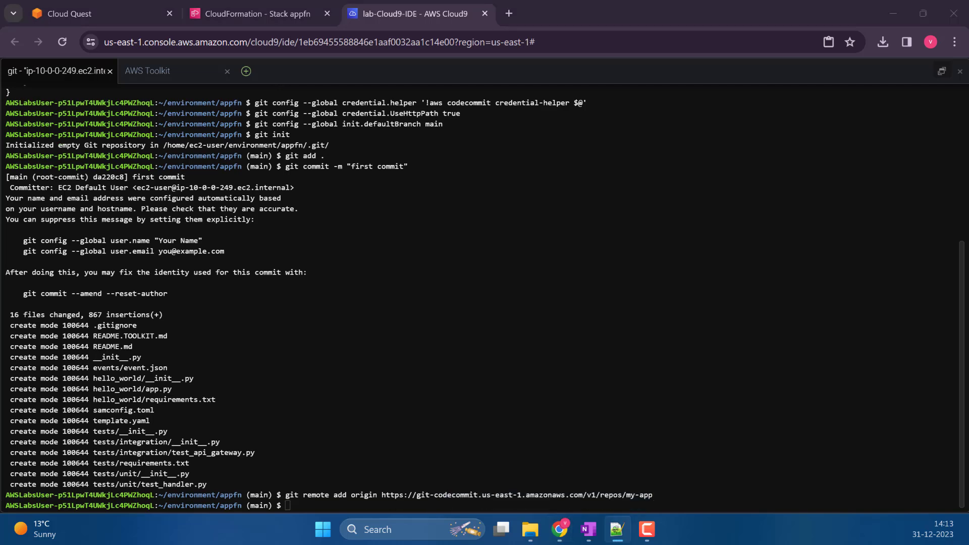
pyautogui.click(721, 489)
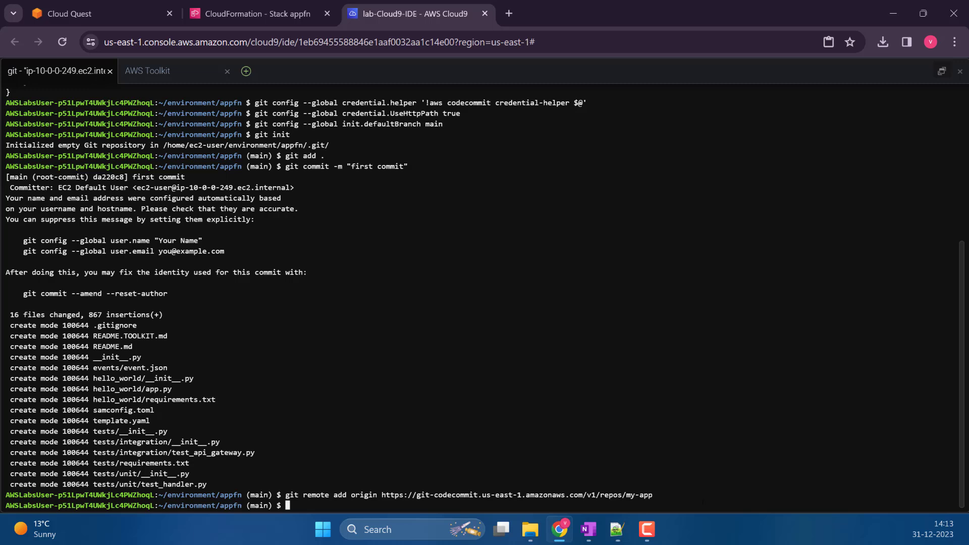
pyautogui.write('git push -u origin main')
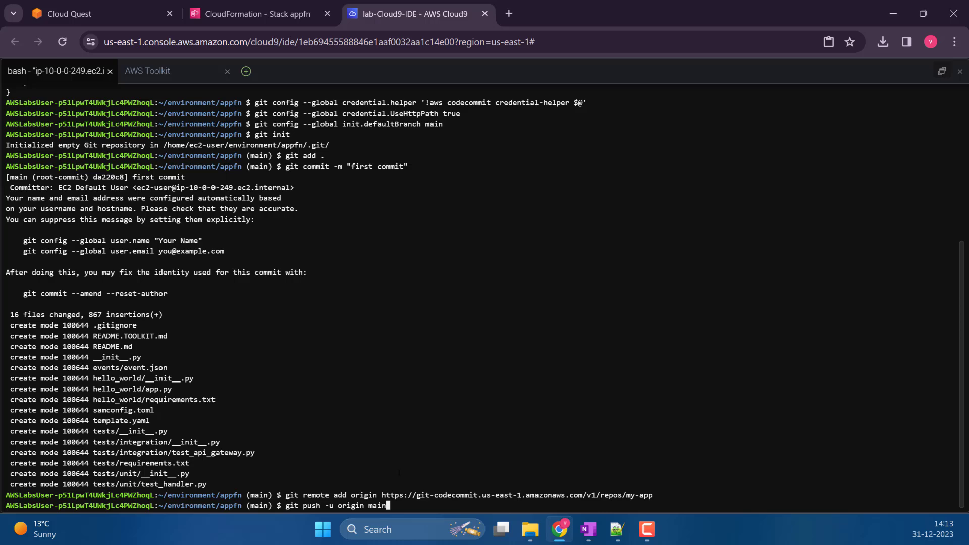
pyautogui.press('Return')
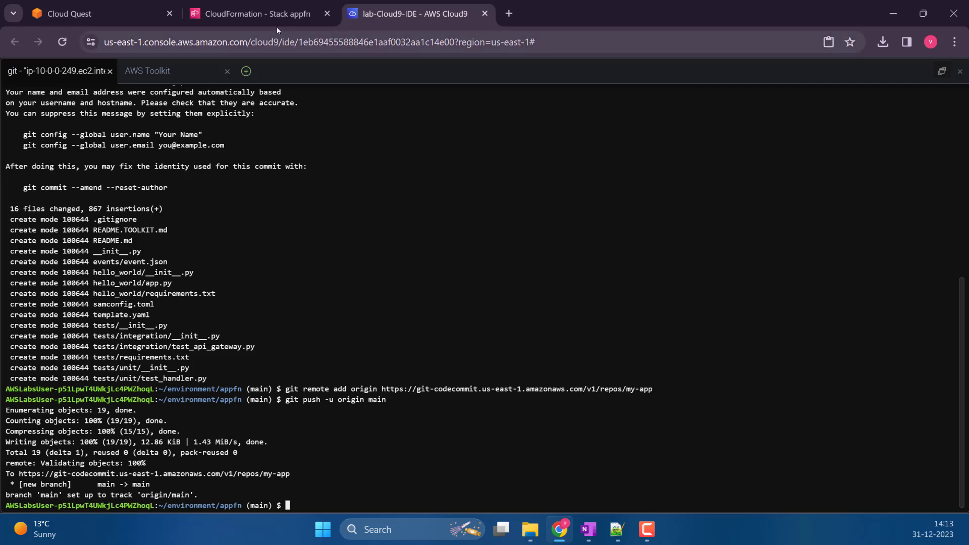
# From the AWS console's CloudFormation page, search for "codecom" and open the CodeCommit service in a new browser tab.
pyautogui.click(244, 14)
pyautogui.click(237, 69)
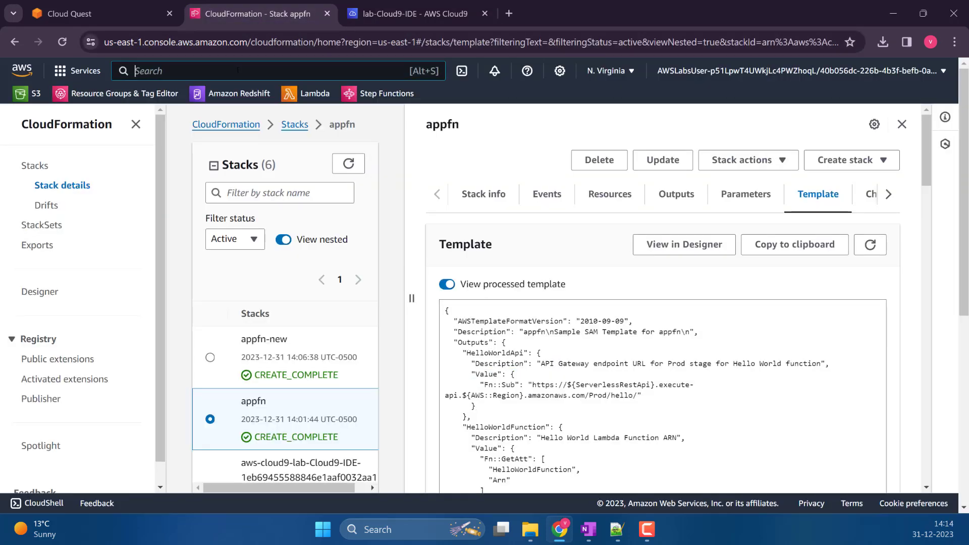
pyautogui.write('codecom')
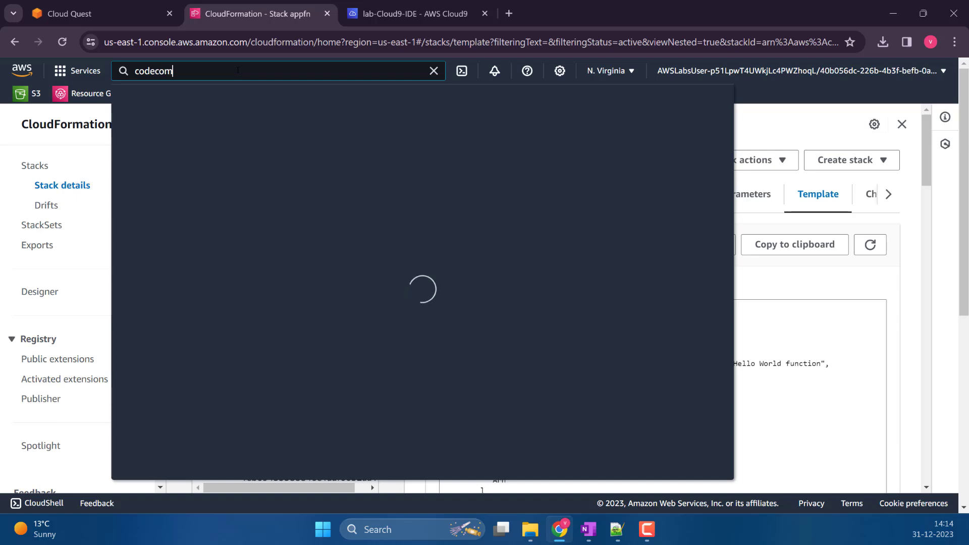
pyautogui.rightClick(332, 177)
pyautogui.click(367, 190)
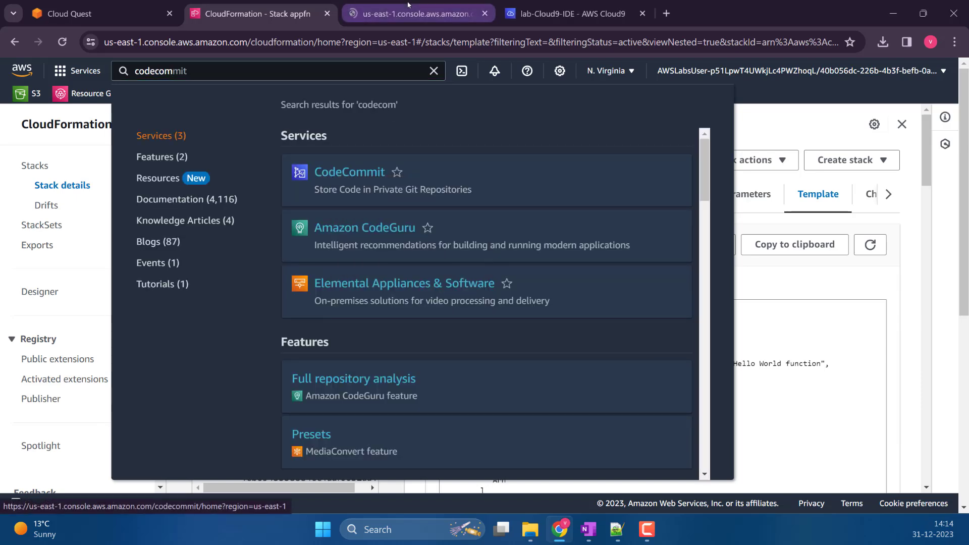
pyautogui.click(407, 4)
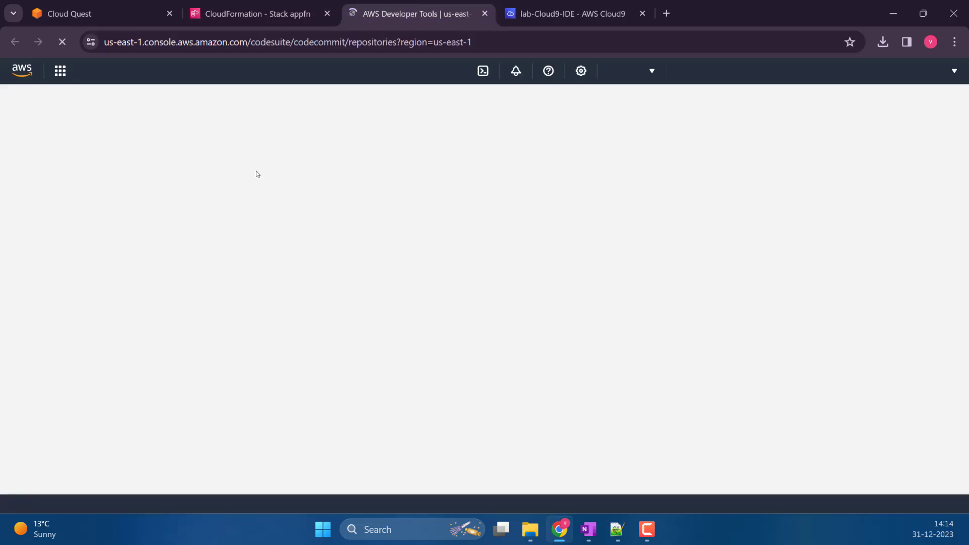
# Open the my-app repository in CodeCommit and review the pushed files and folders on the main branch.
pyautogui.click(285, 274)
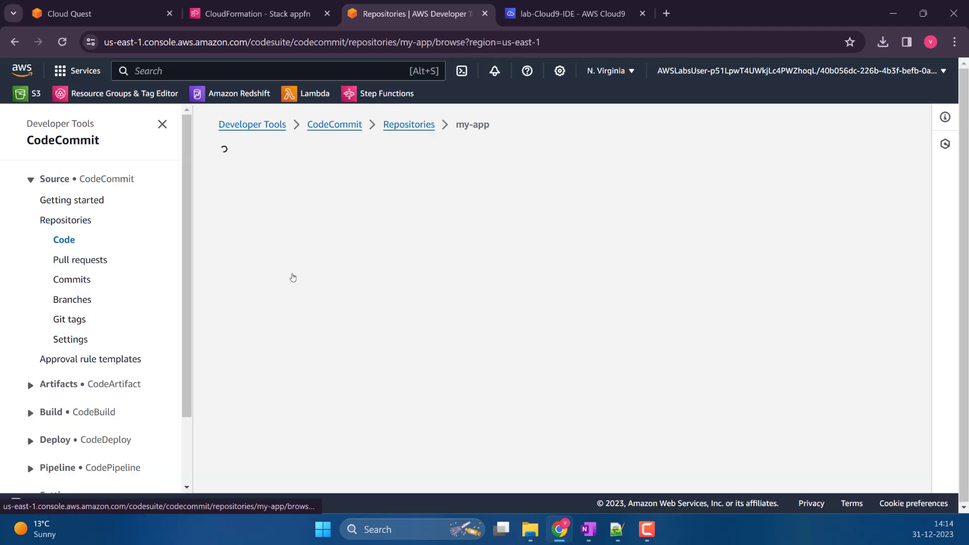
pyautogui.scroll(-5, 217, 263)
pyautogui.scroll(4, 217, 264)
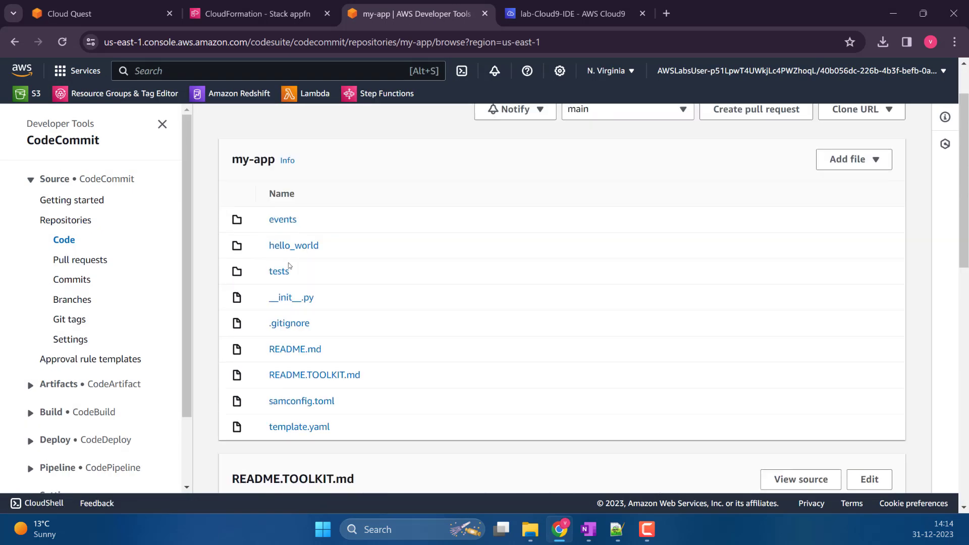
pyautogui.scroll(1, 368, 331)
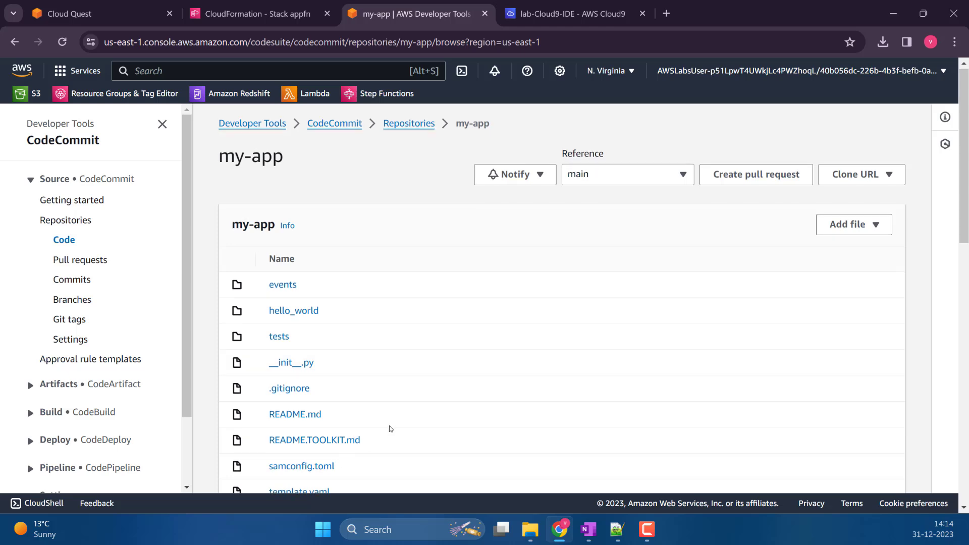
# Open app.py from the hello_world folder of the my-app repository and examine its code through the get_item function.
pyautogui.scroll(-2, 343, 433)
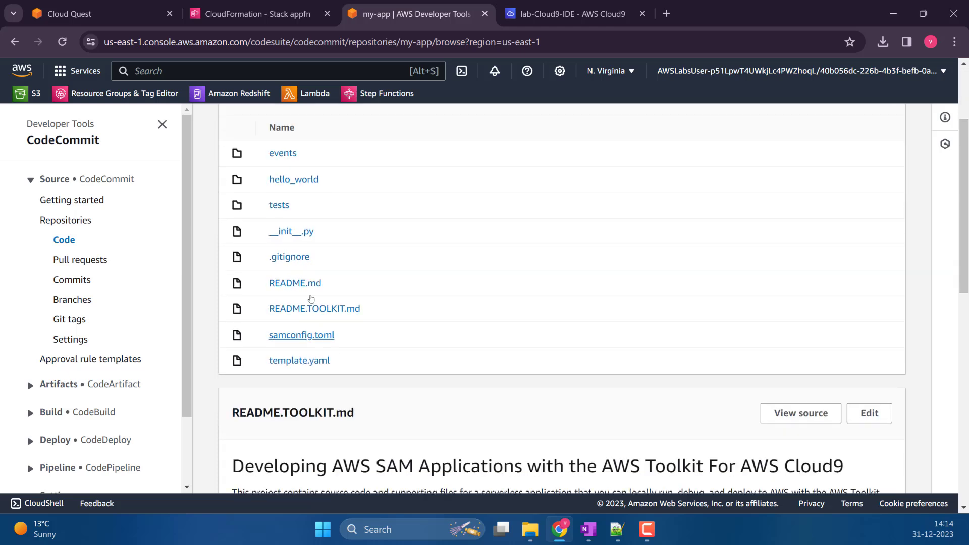
pyautogui.click(285, 182)
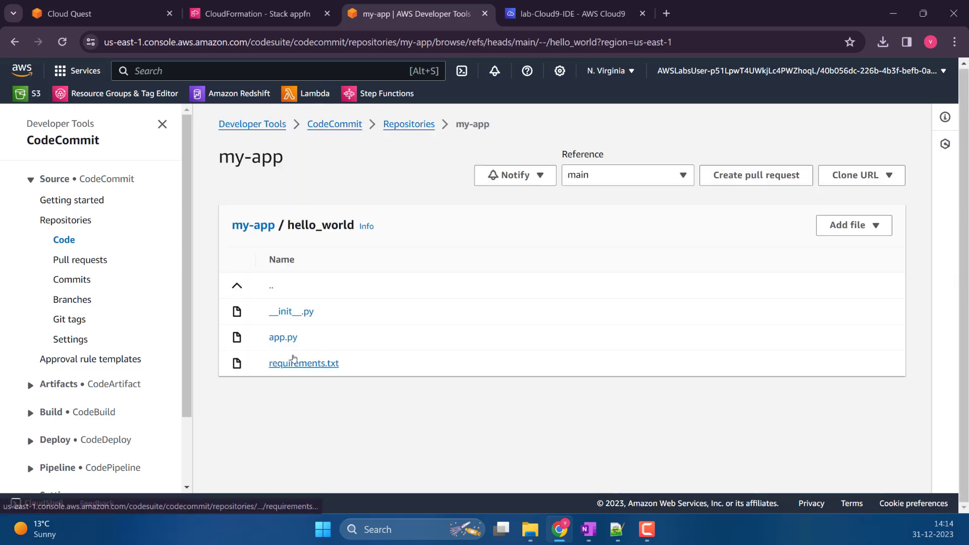
pyautogui.click(289, 340)
pyautogui.scroll(-10, 381, 293)
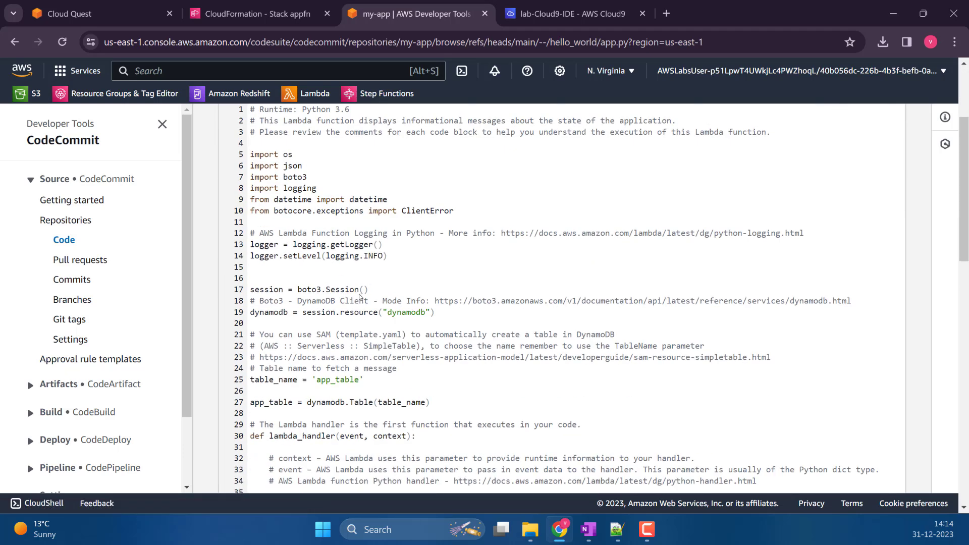
pyautogui.scroll(-5, 381, 293)
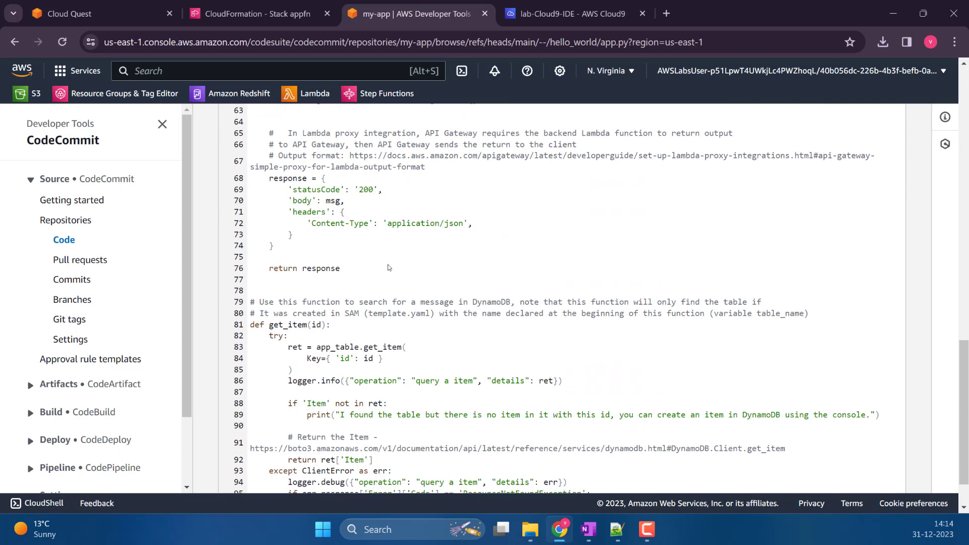
pyautogui.doubleClick(286, 269)
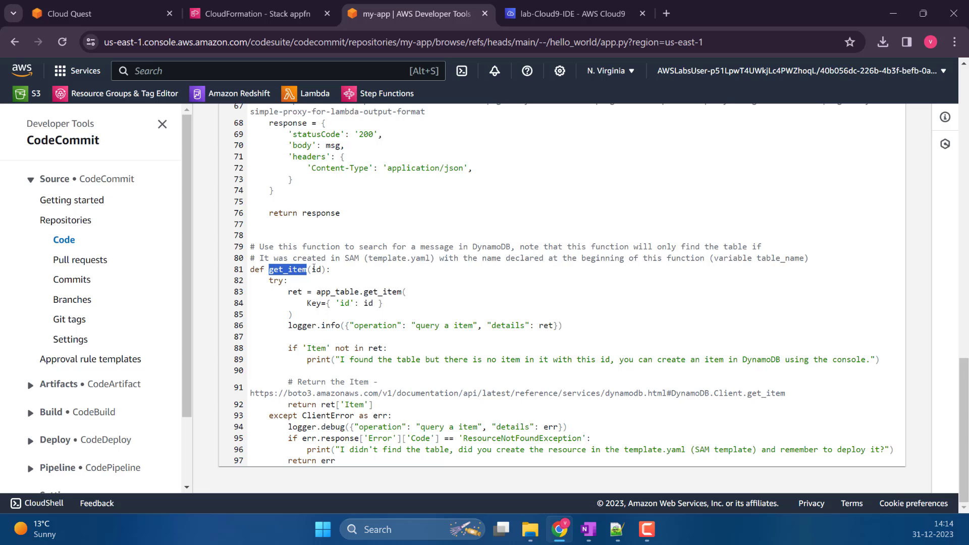
pyautogui.moveTo(573, 326); pyautogui.dragTo(292, 330)
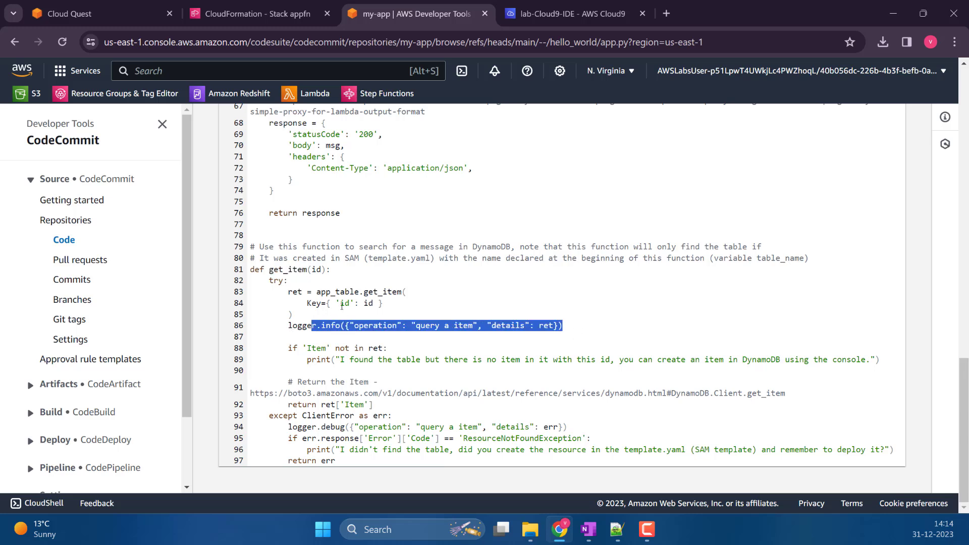
pyautogui.scroll(1, 353, 323)
# Switch to Cloud Quest and proceed from the completed Practice section to the DIY section.
pyautogui.click(570, 13)
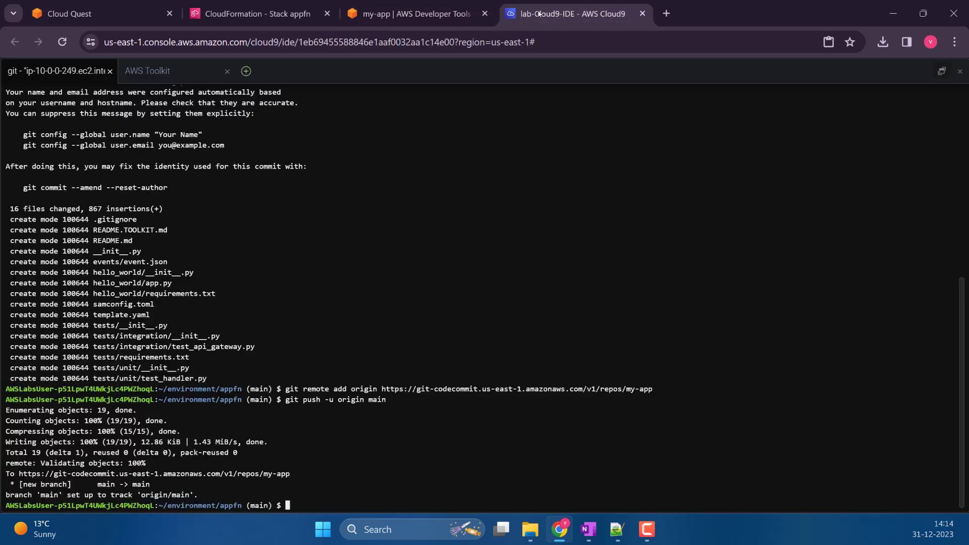
pyautogui.click(101, 14)
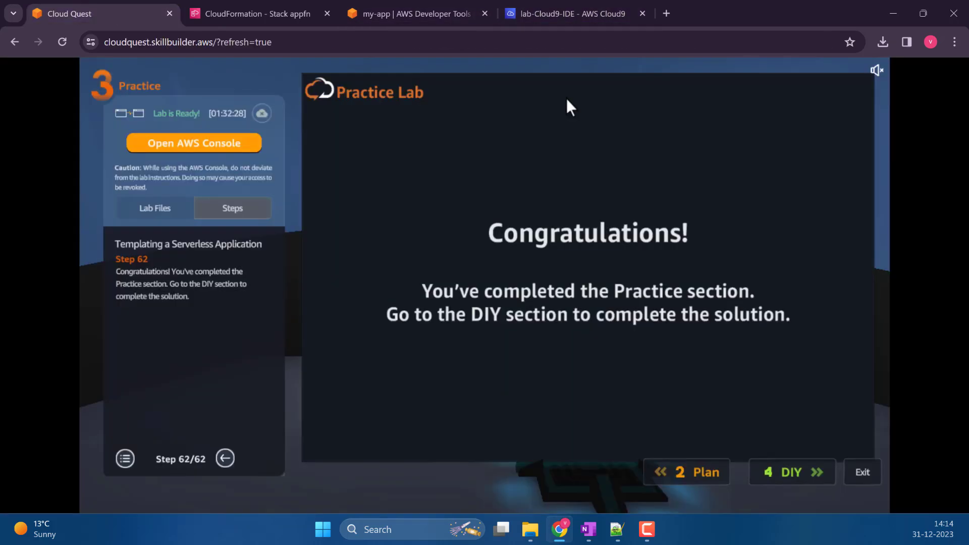
pyautogui.click(791, 473)
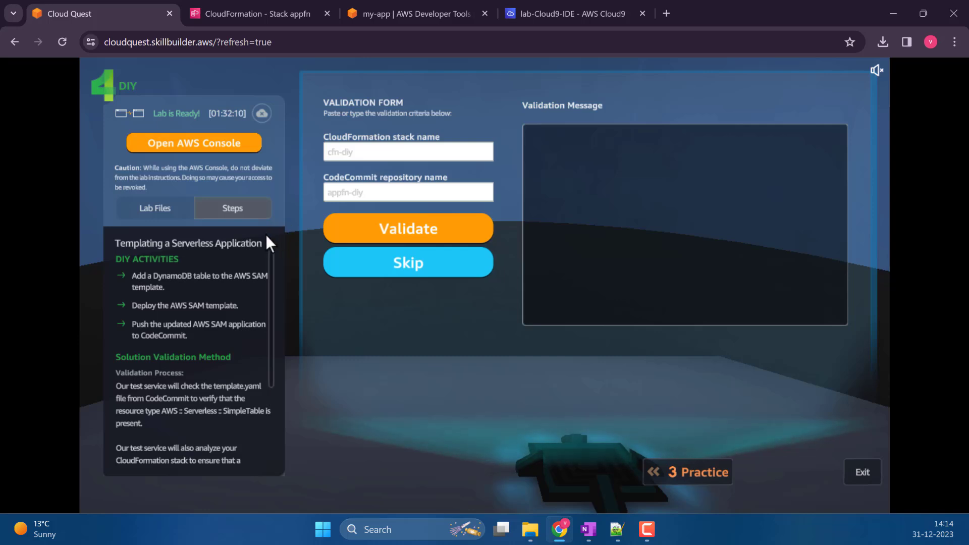
# In Cloud9, restore the maximized terminal pane, then open template.yaml from the appfn folder and look through it.
pyautogui.click(570, 14)
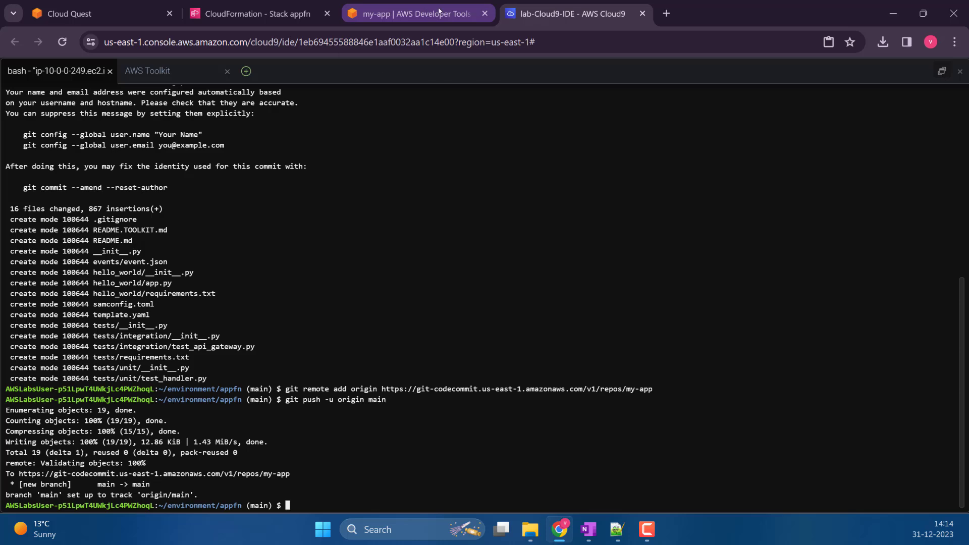
pyautogui.click(941, 71)
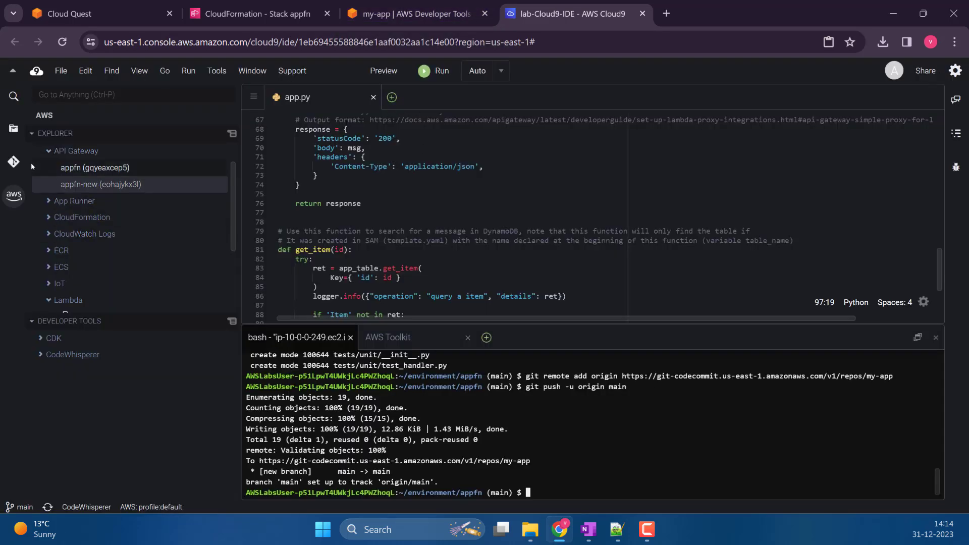
pyautogui.scroll(1, 28, 151)
pyautogui.click(13, 128)
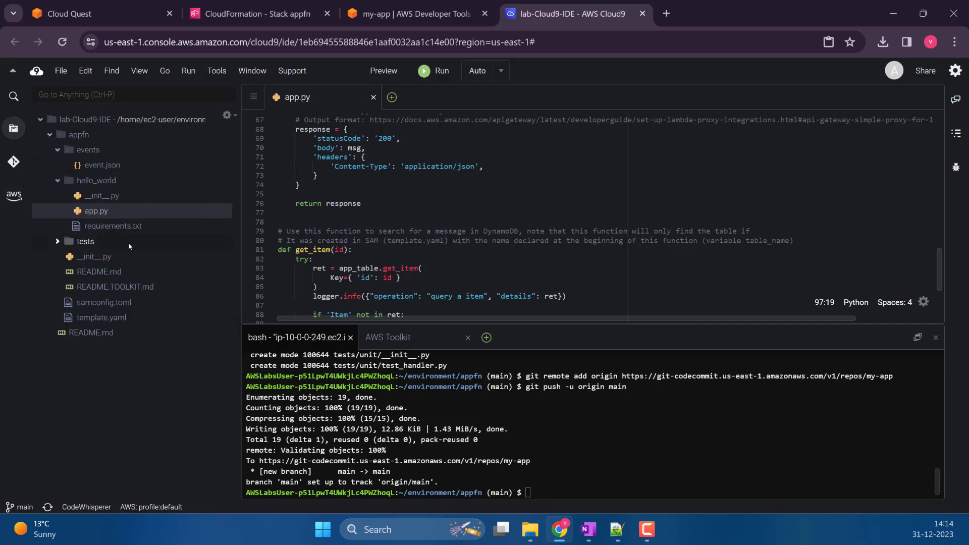
pyautogui.doubleClick(101, 318)
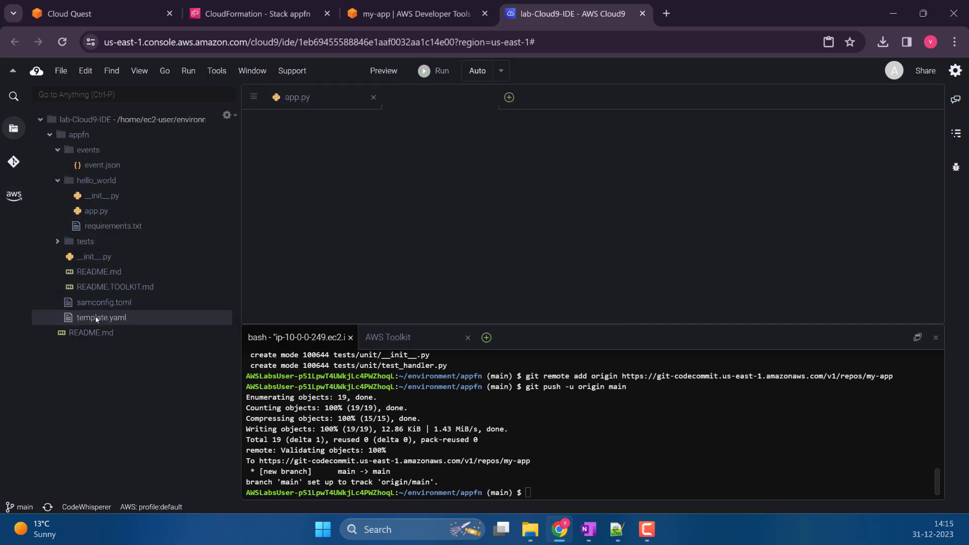
pyautogui.scroll(-5, 456, 218)
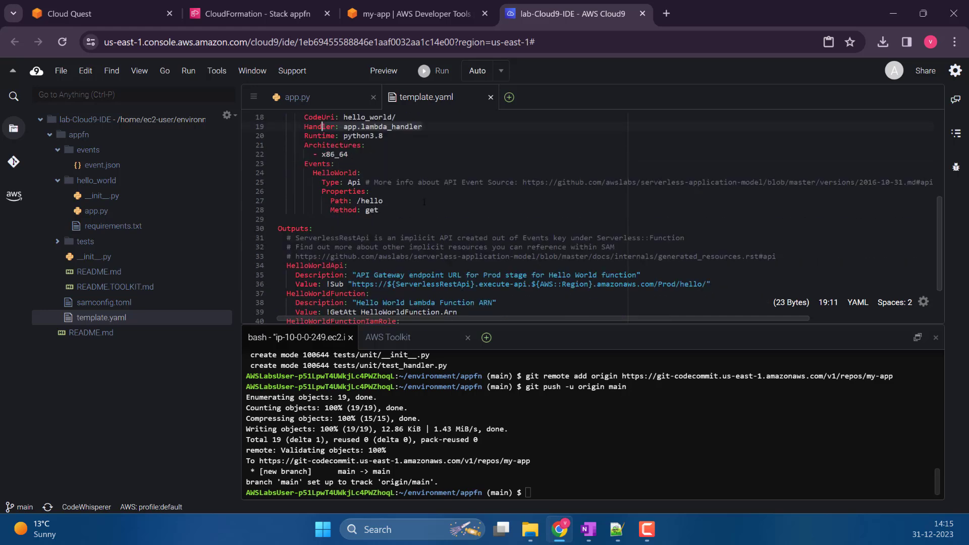
pyautogui.scroll(-2, 429, 203)
pyautogui.scroll(10, 429, 203)
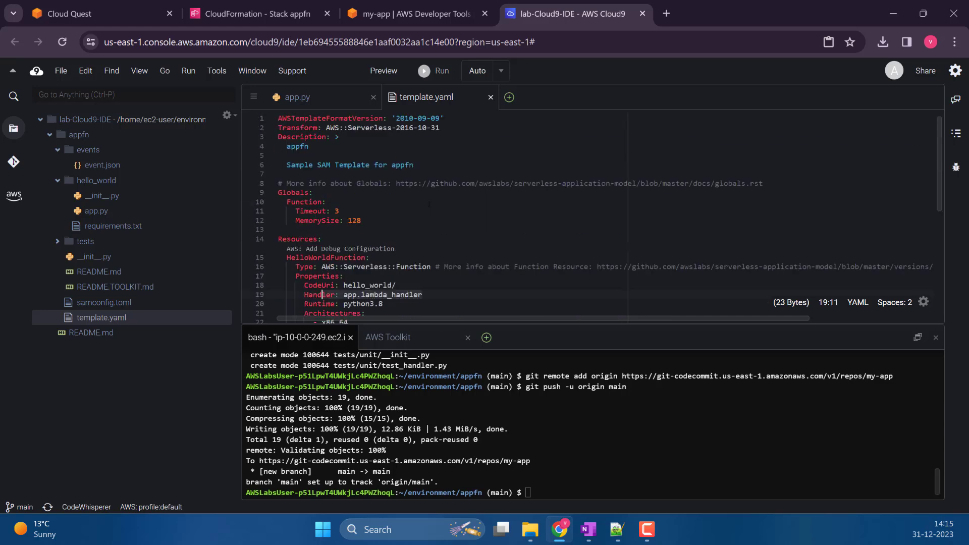
pyautogui.click(348, 275)
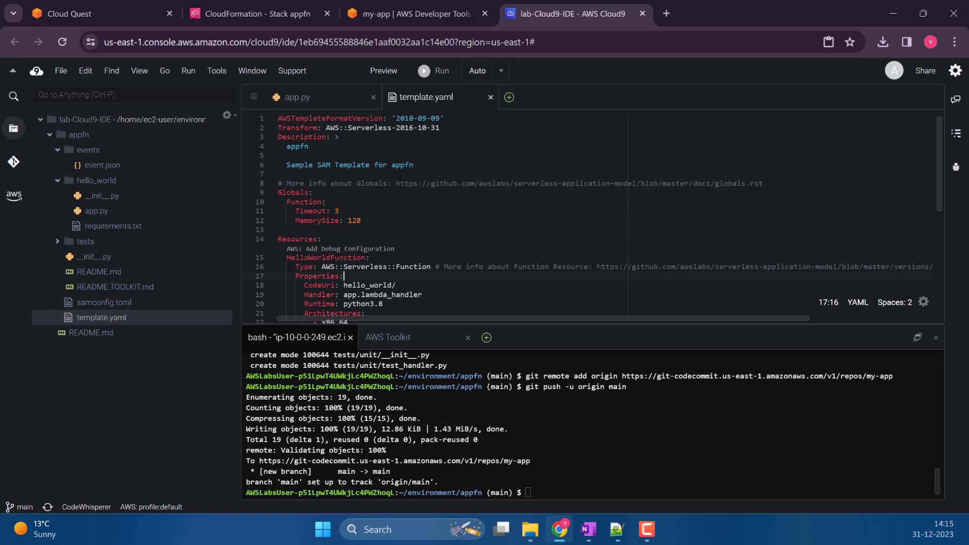
pyautogui.click(431, 163)
# Return to Cloud Quest and read the DIY activities and the solution validation method.
pyautogui.click(91, 13)
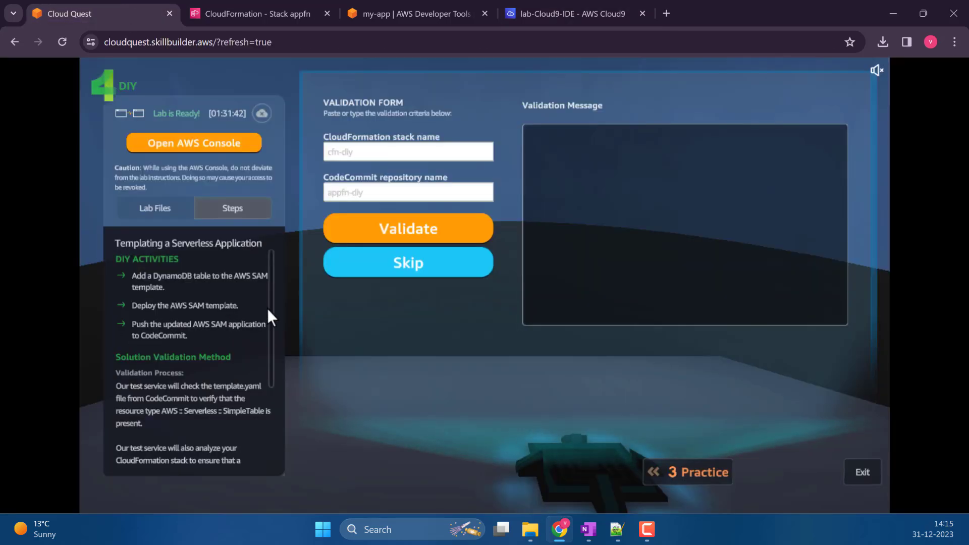
pyautogui.scroll(-1, 271, 286)
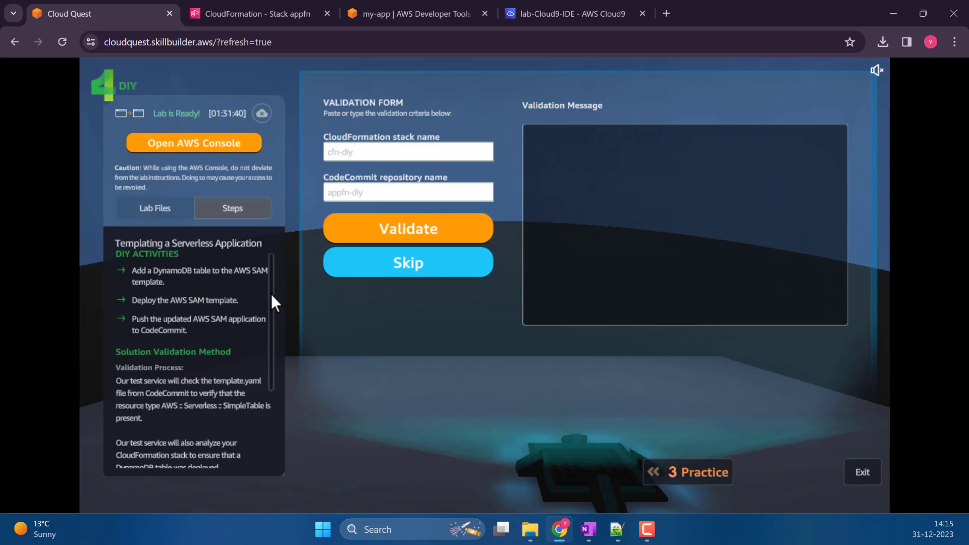
pyautogui.moveTo(274, 305); pyautogui.dragTo(278, 326)
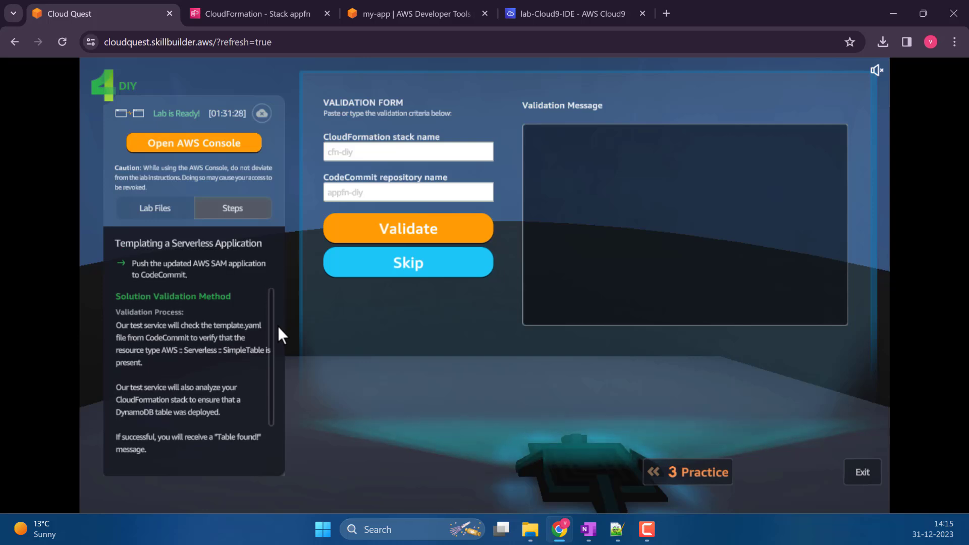
pyautogui.moveTo(277, 326); pyautogui.dragTo(277, 271)
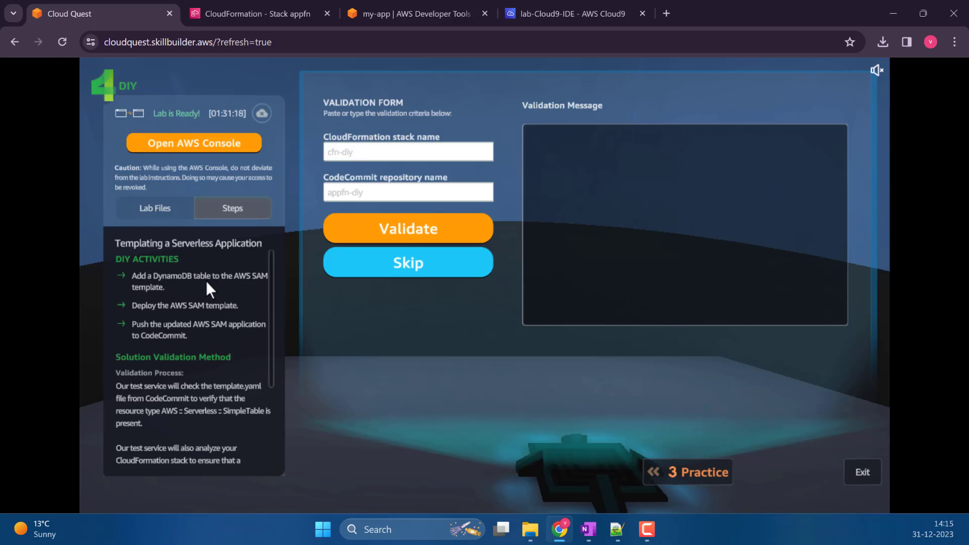
# Back in Cloud9's template.yaml, insert a new line after "Method: get" and reduce its indentation to the HelloWorldFunction resource level.
pyautogui.click(290, 9)
pyautogui.click(388, 10)
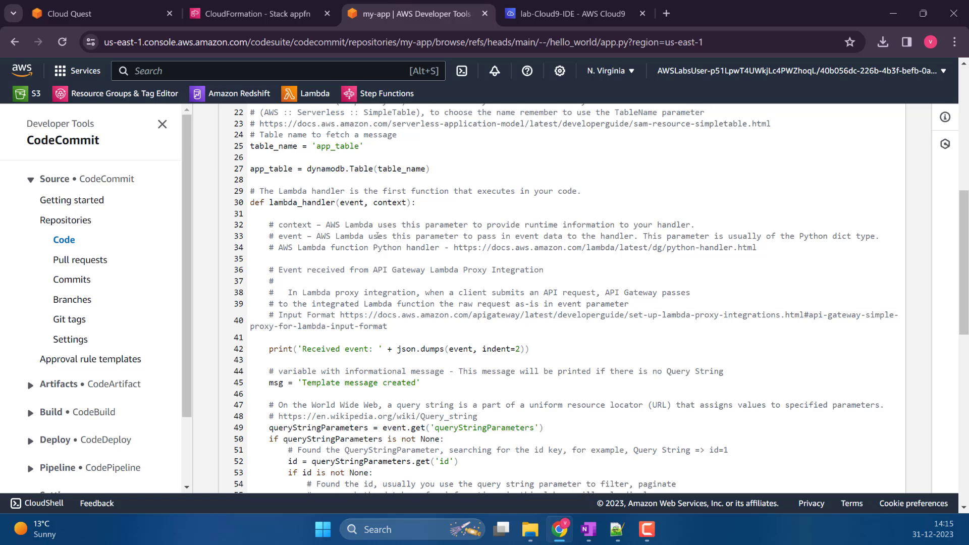
pyautogui.click(540, 6)
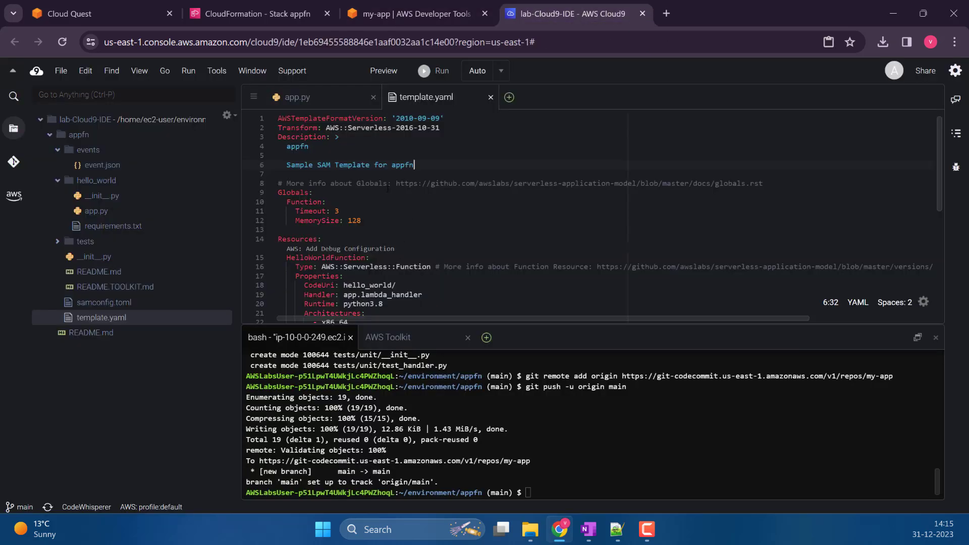
pyautogui.scroll(-5, 376, 207)
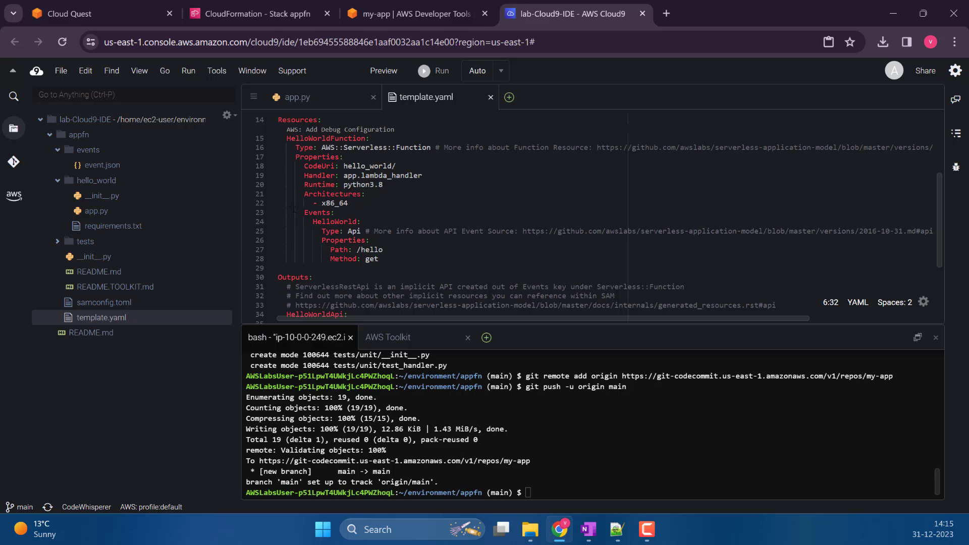
pyautogui.moveTo(378, 259); pyautogui.dragTo(250, 141)
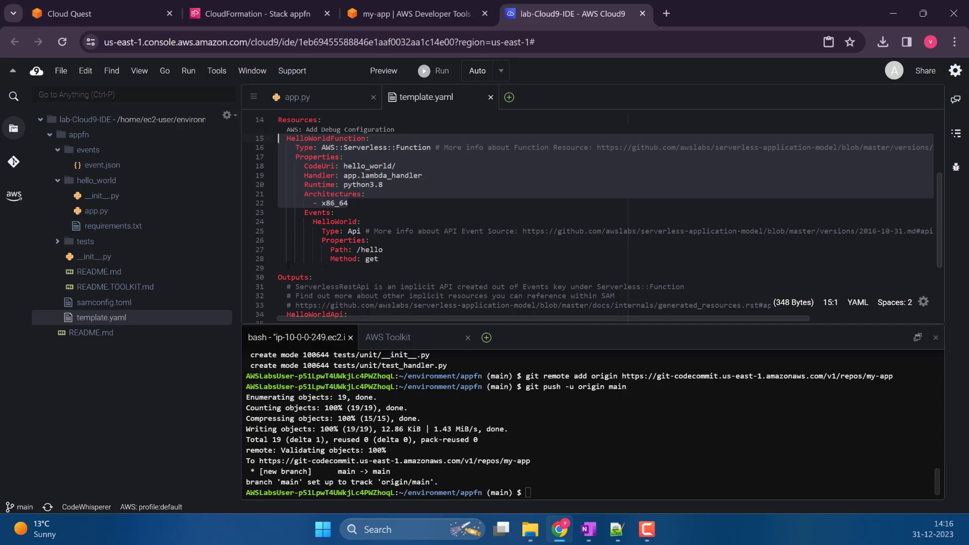
pyautogui.click(391, 257)
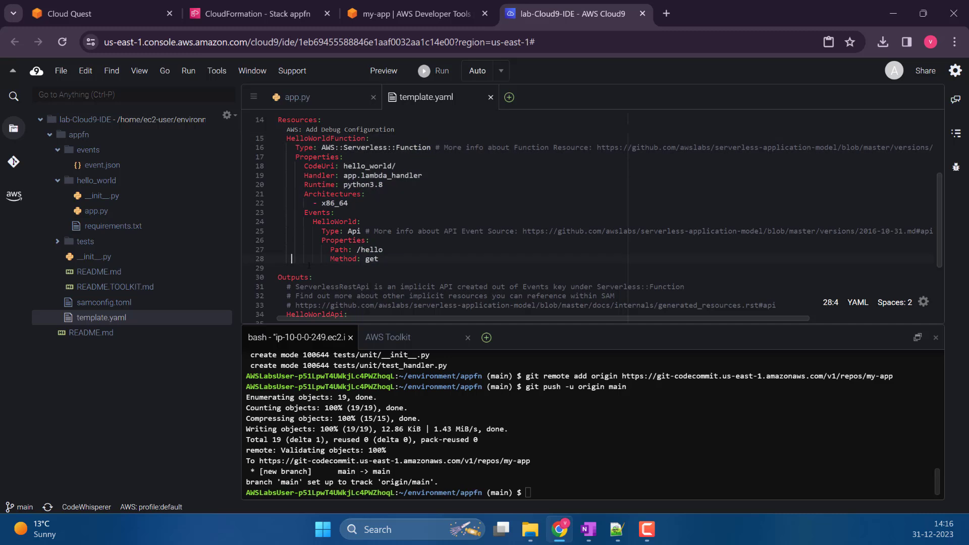
pyautogui.press('Return')
pyautogui.press('BackSpace')
pyautogui.press('BackSpace')
pyautogui.press('BackSpace')
pyautogui.press('BackSpace')
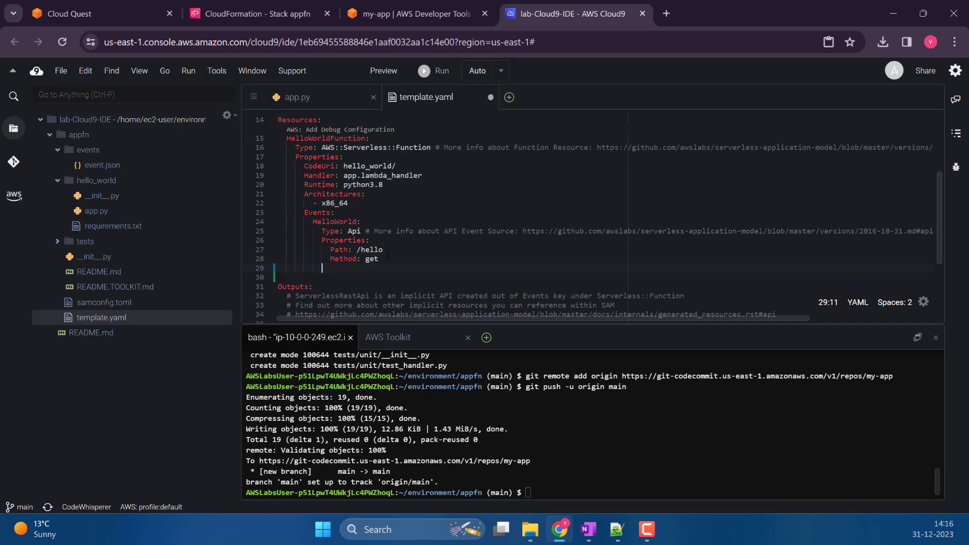
pyautogui.press('BackSpace')
# Check the required resource type in Cloud Quest, then resume CodeWhisperer auto-suggestions in the Cloud9 AWS Toolkit.
pyautogui.click(120, 4)
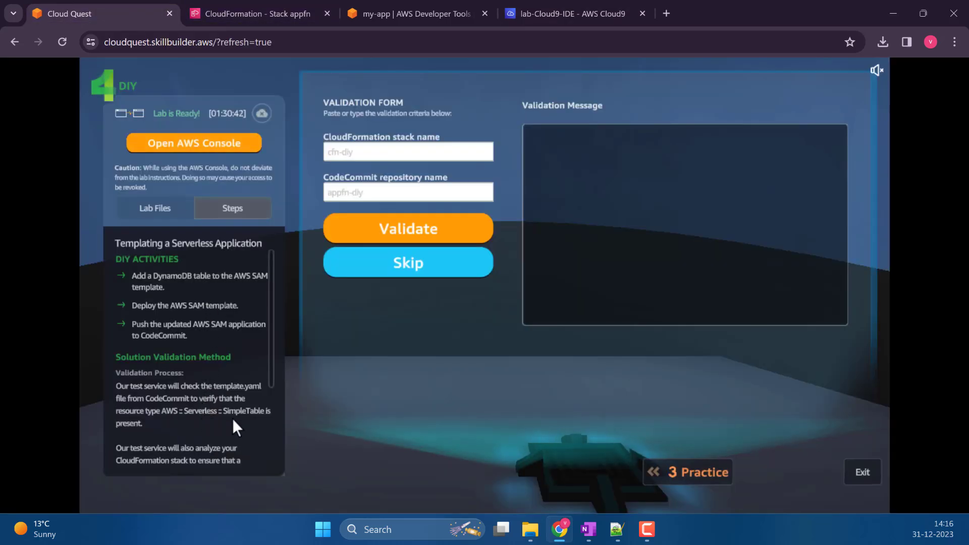
pyautogui.click(573, 13)
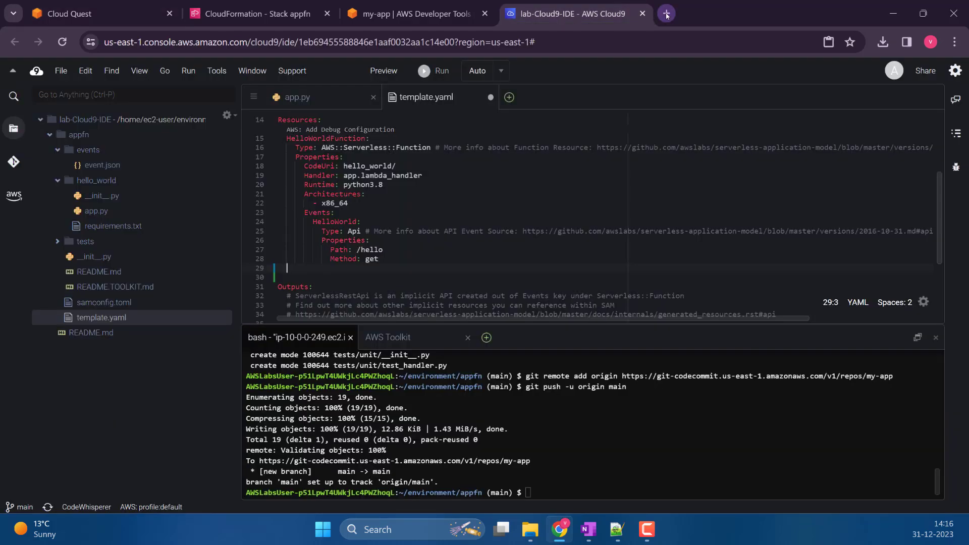
pyautogui.click(14, 195)
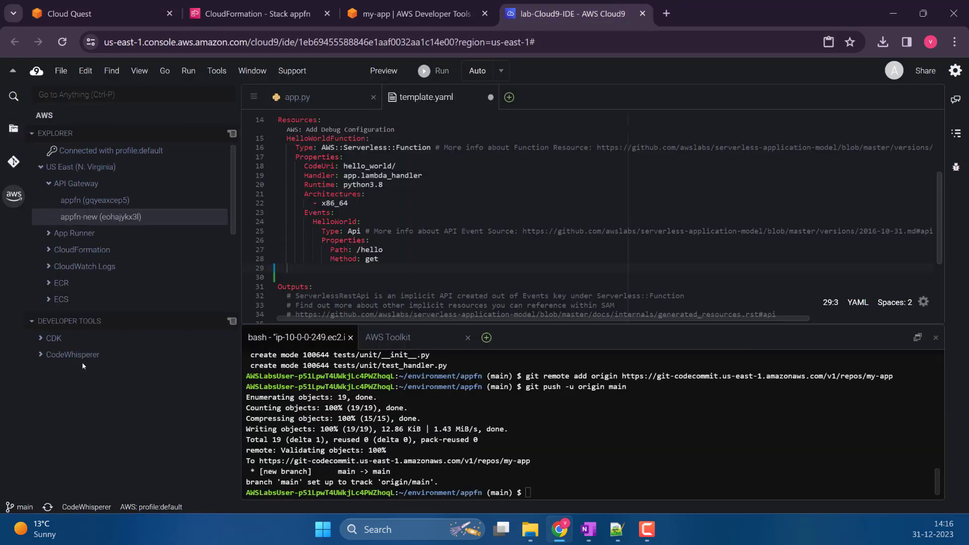
pyautogui.click(43, 359)
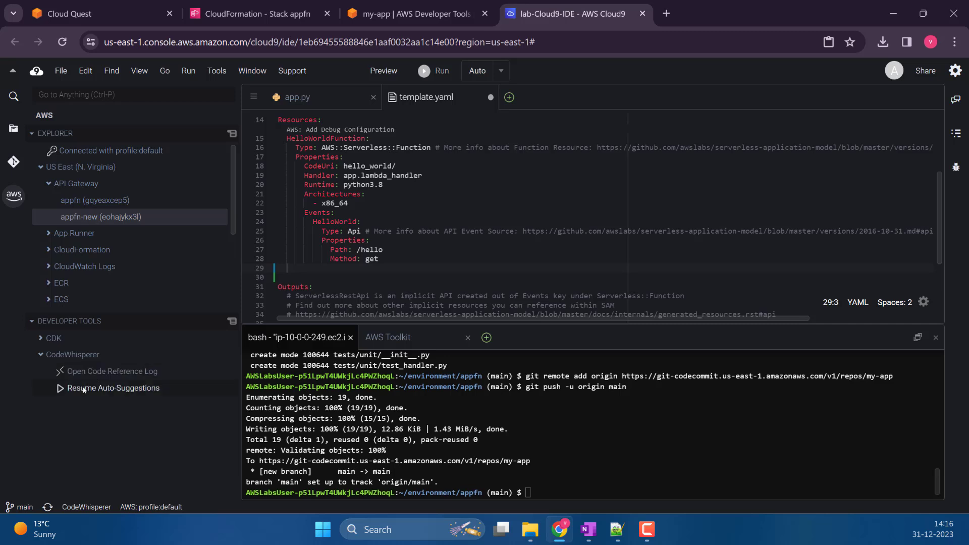
pyautogui.click(60, 389)
# Write the comment "# add a table to dynamodb" below the HelloWorldFunction resource and start a new line beneath it.
pyautogui.write('# add a tab')
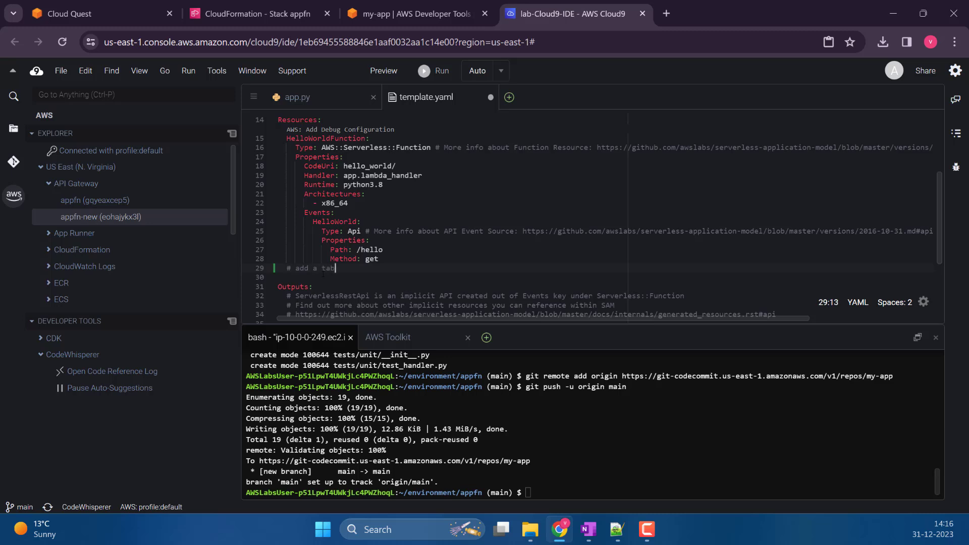
pyautogui.write('le to dynamodb')
pyautogui.press('Return')
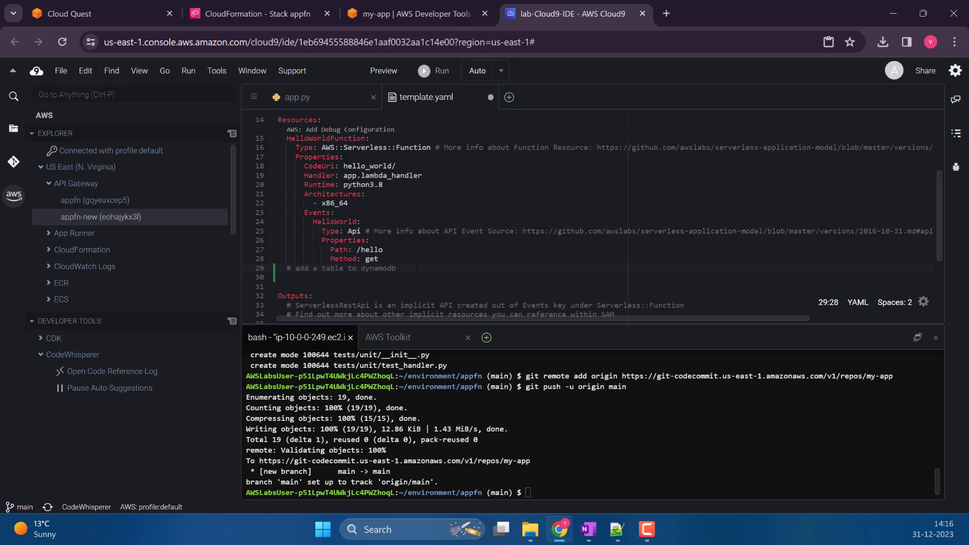
pyautogui.press('Return')
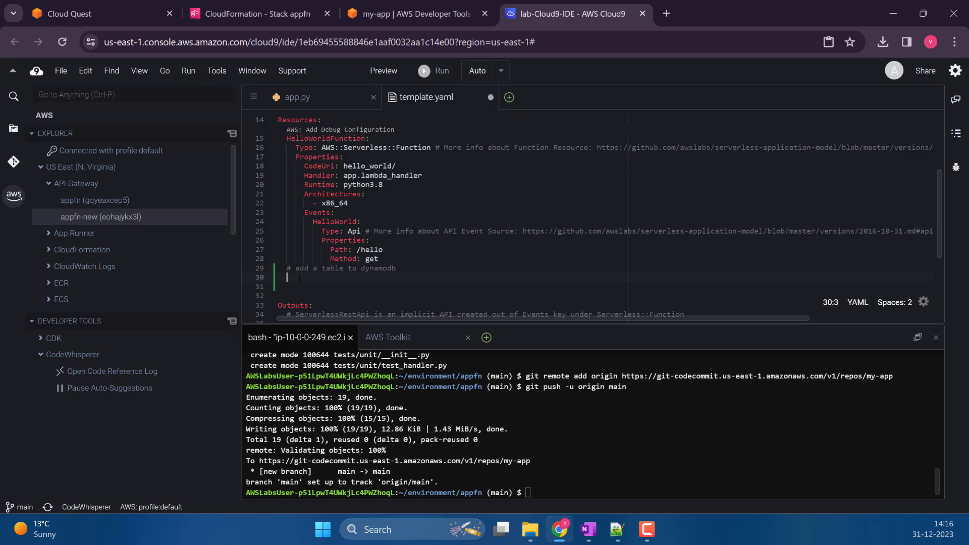
# Extend the comment to "# add a table to dynamodb in SAM template" and start a new line to prompt a code suggestion.
pyautogui.scroll(3, 299, 278)
pyautogui.scroll(-3, 314, 275)
pyautogui.click(399, 230)
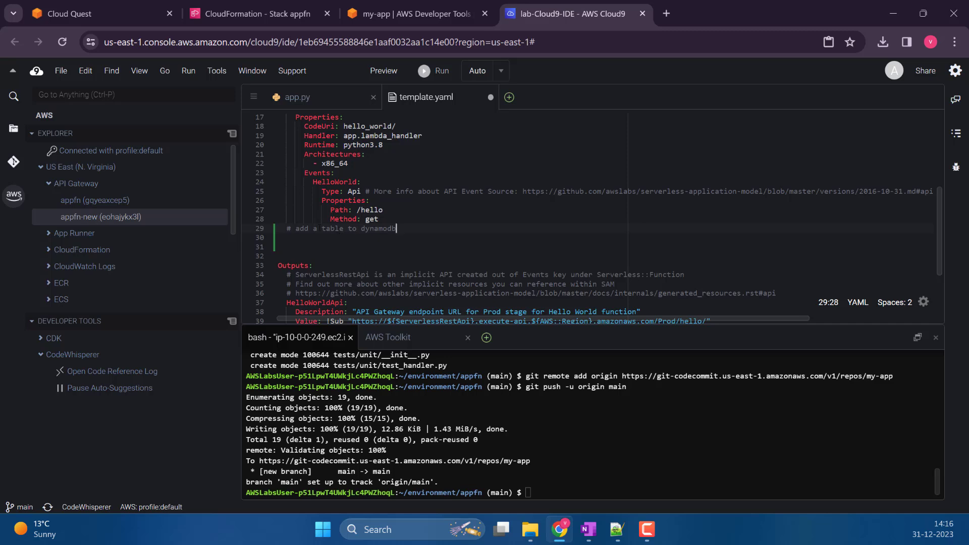
pyautogui.write('in SAM template')
pyautogui.press('Return')
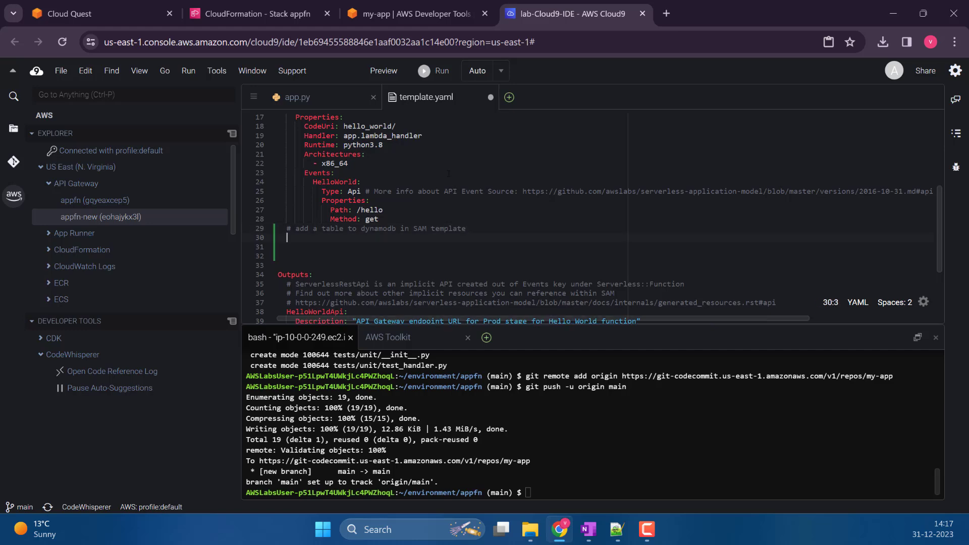
# Remove the surplus blank lines below the "# add a table to dynamodb in SAM template" comment, keeping one new line beneath it.
pyautogui.scroll(5, 339, 229)
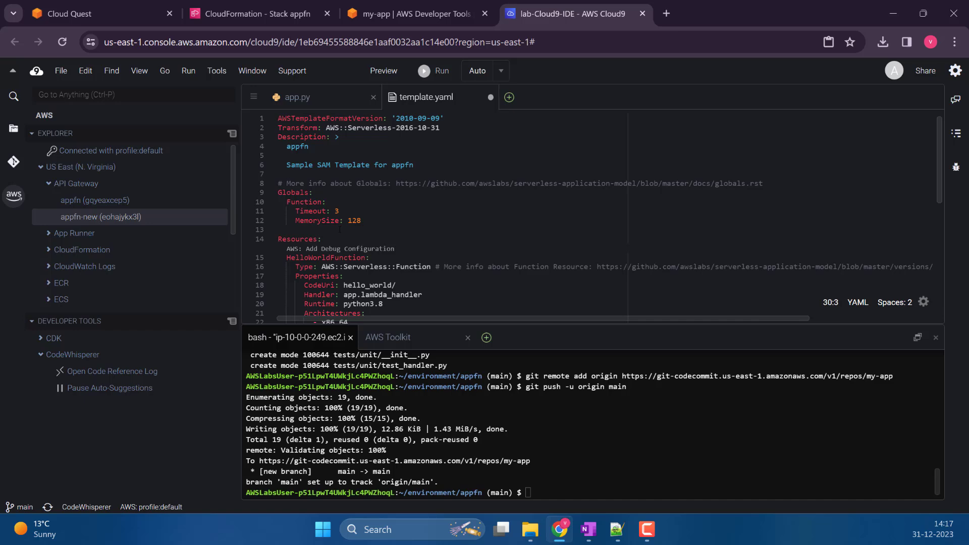
pyautogui.scroll(-5, 339, 230)
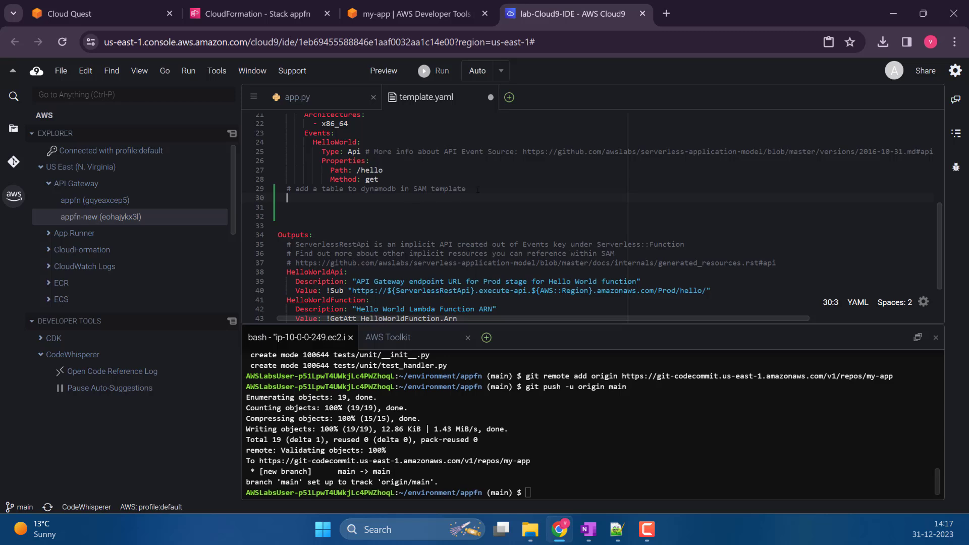
pyautogui.press('Down')
pyautogui.press('BackSpace')
pyautogui.press('BackSpace')
pyautogui.press('BackSpace')
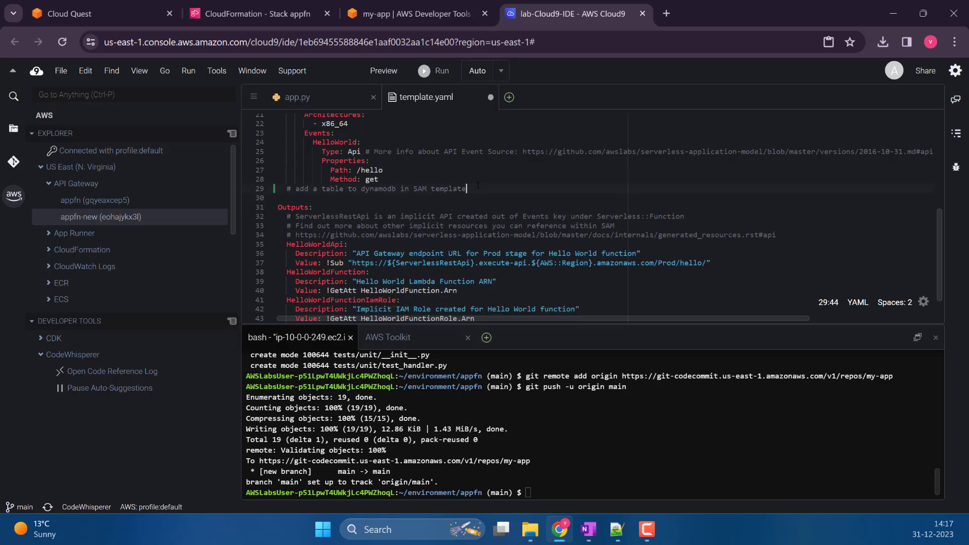
pyautogui.press('Return')
pyautogui.press('Up')
pyautogui.press('End')
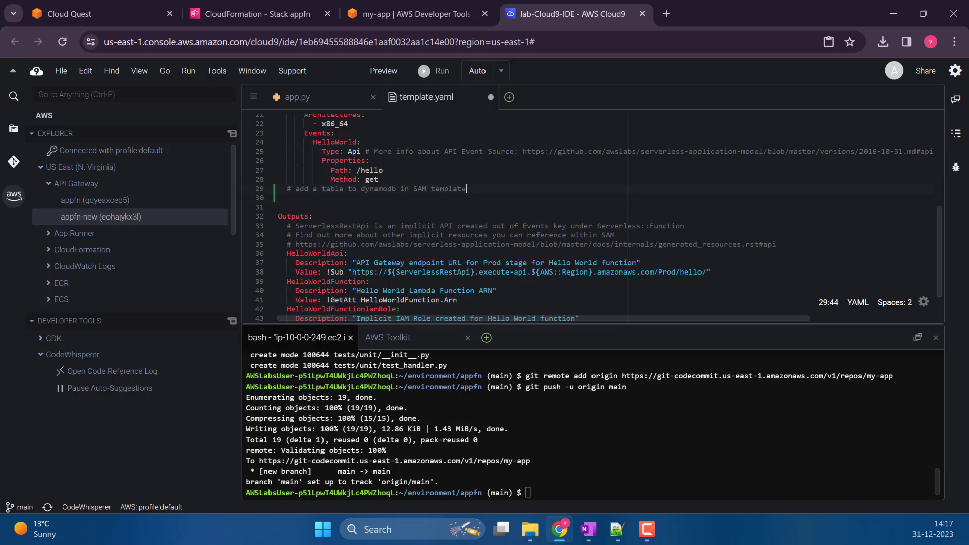
# Copy the comment text "add a table to dynamodb in SAM template" and search the web for it in a new browser tab.
pyautogui.hotkey('ctrl', 'shift', 'Left')
pyautogui.hotkey('ctrl', 'shift', 'Left')
pyautogui.hotkey('ctrl', 'shift', 'Left')
pyautogui.hotkey('ctrl', 'shift', 'Left')
pyautogui.hotkey('ctrl', 'shift', 'Left')
pyautogui.hotkey('ctrl', 'shift', 'Left')
pyautogui.hotkey('ctrl', 'shift', 'Left')
pyautogui.hotkey('ctrl', 'shift', 'Left')
pyautogui.hotkey('ctrl', 'c')
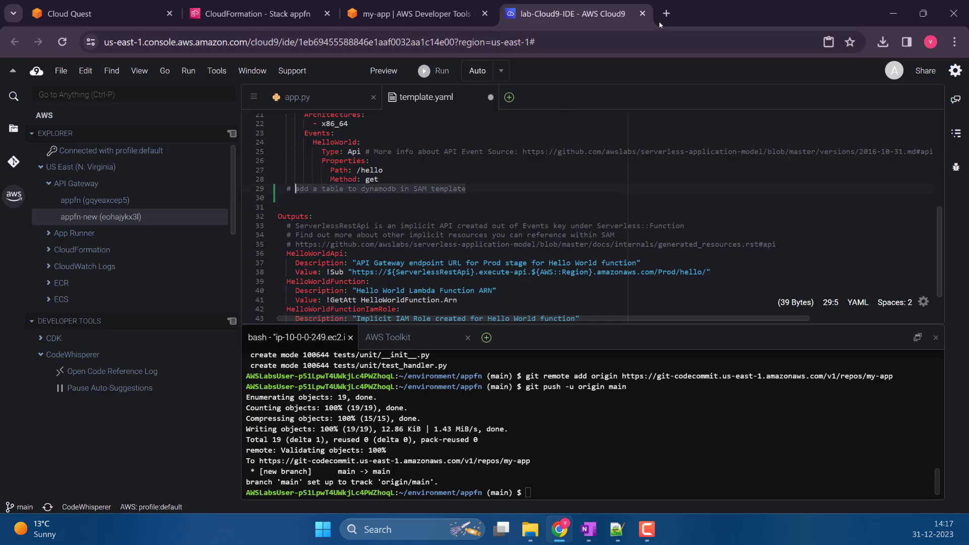
pyautogui.hotkey('ctrl', 't')
pyautogui.hotkey('ctrl', 'v')
pyautogui.press('Return')
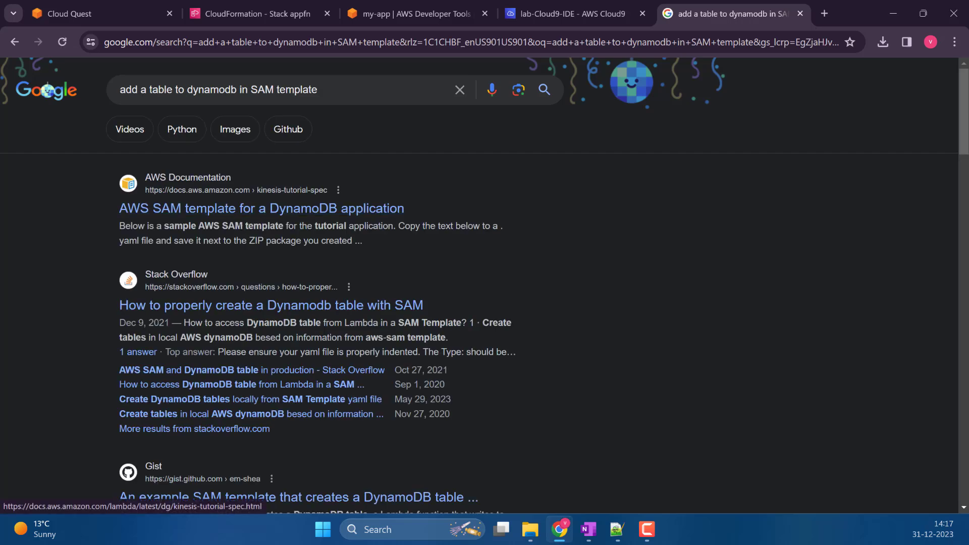
# Open the AWS documentation result "AWS SAM template for a DynamoDB application" and examine the DynamoDBTable resource in its example template.yaml.
pyautogui.click(231, 209)
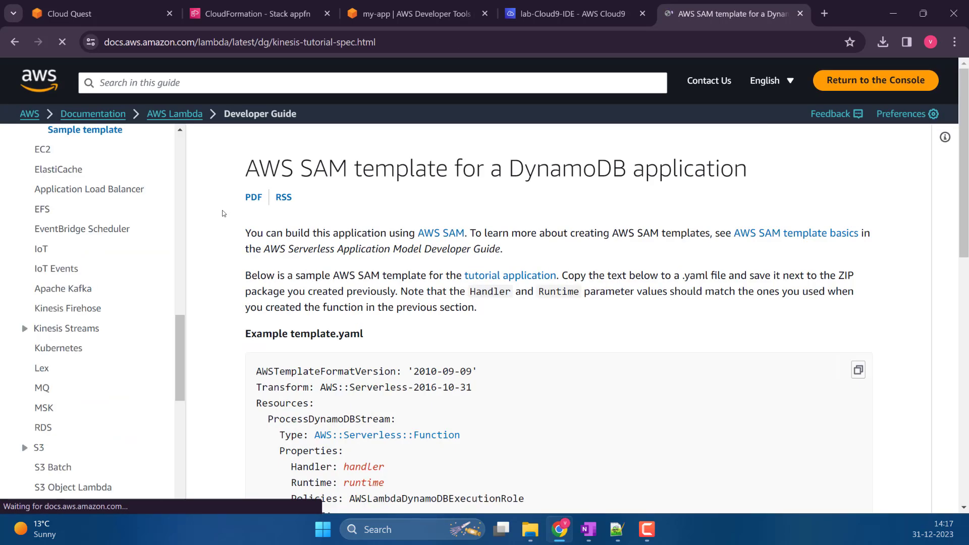
pyautogui.scroll(-4, 238, 322)
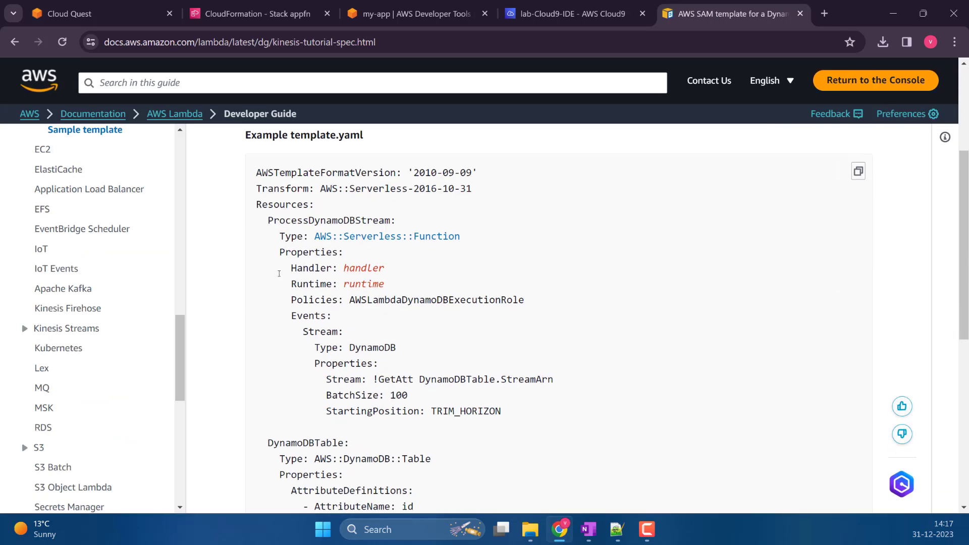
pyautogui.scroll(-5, 308, 208)
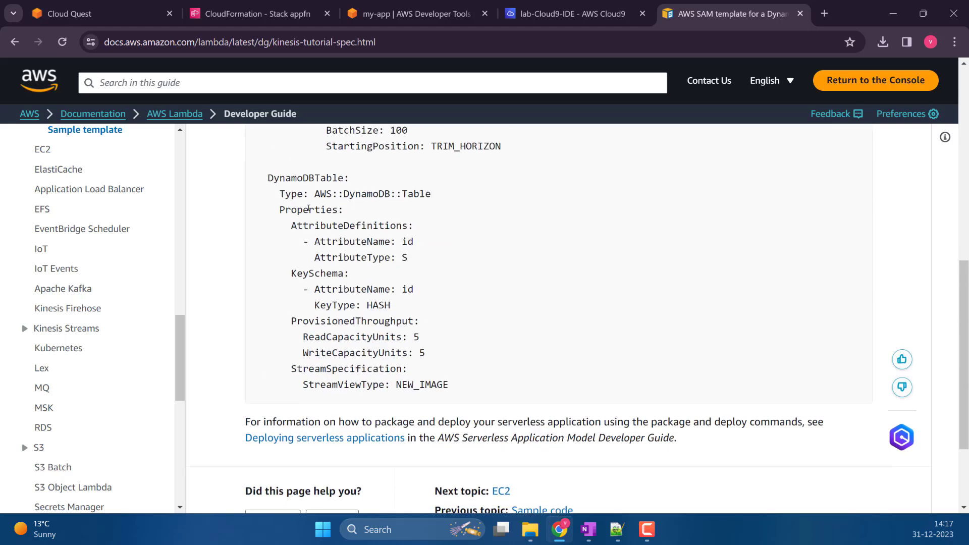
pyautogui.scroll(5, 273, 193)
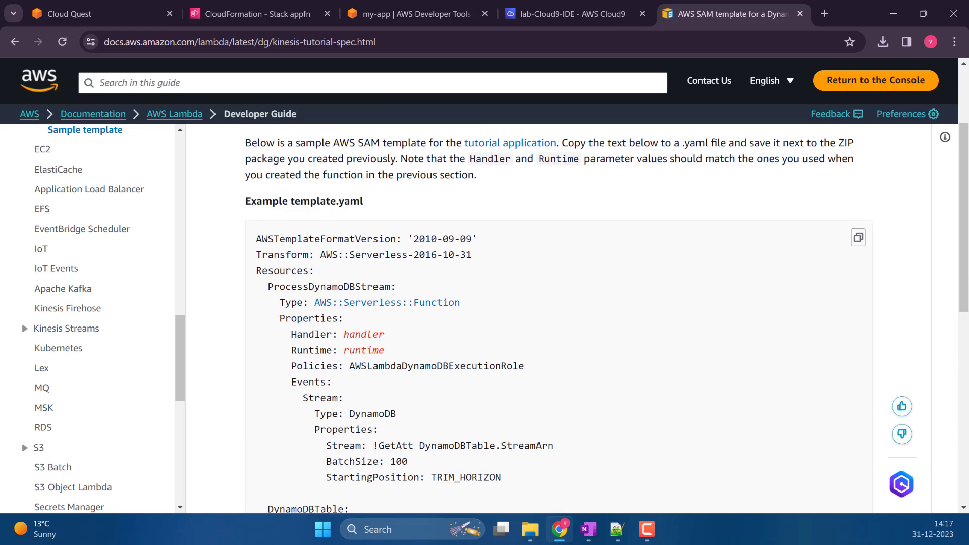
pyautogui.scroll(-4, 270, 200)
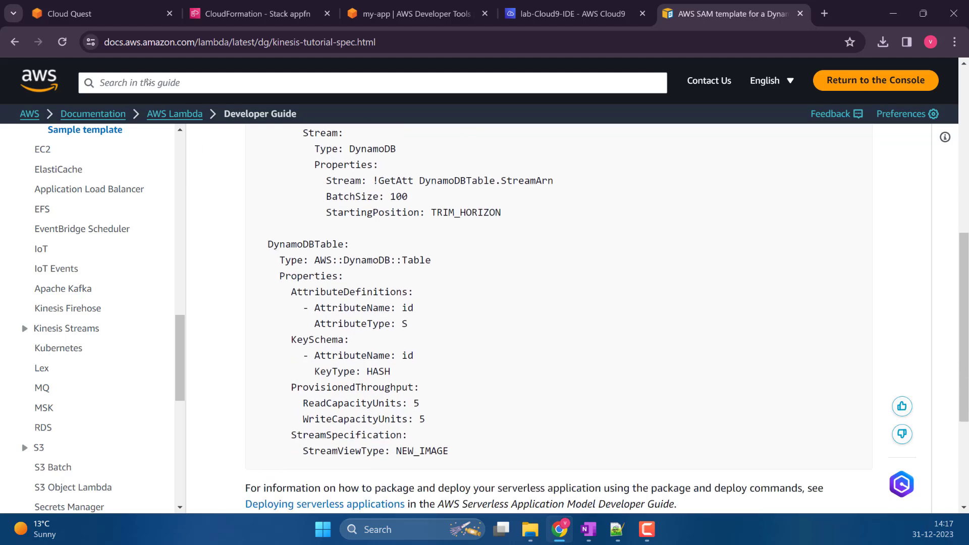
# Switch to Cloud Quest and review the DIY activities, validation process and hint for the required table resource.
pyautogui.click(101, 14)
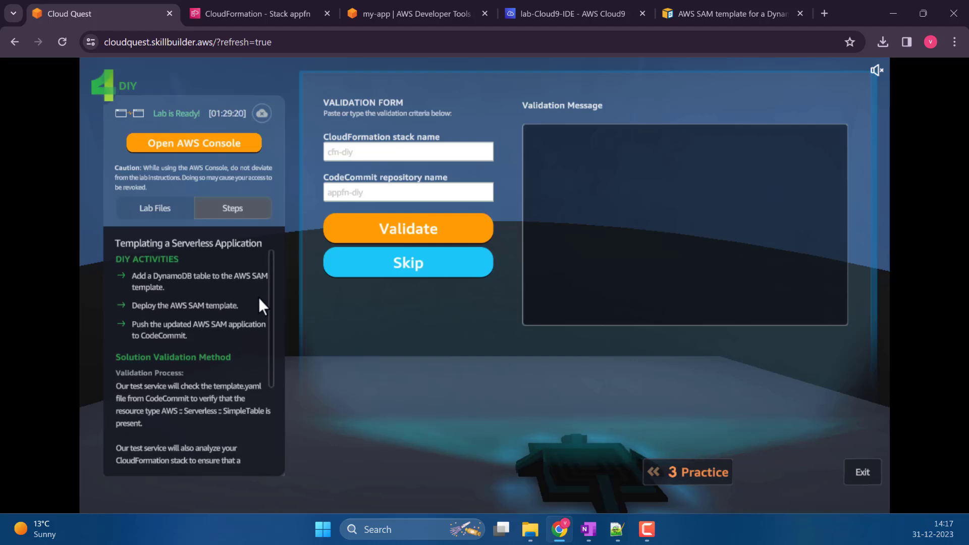
pyautogui.scroll(-3, 270, 283)
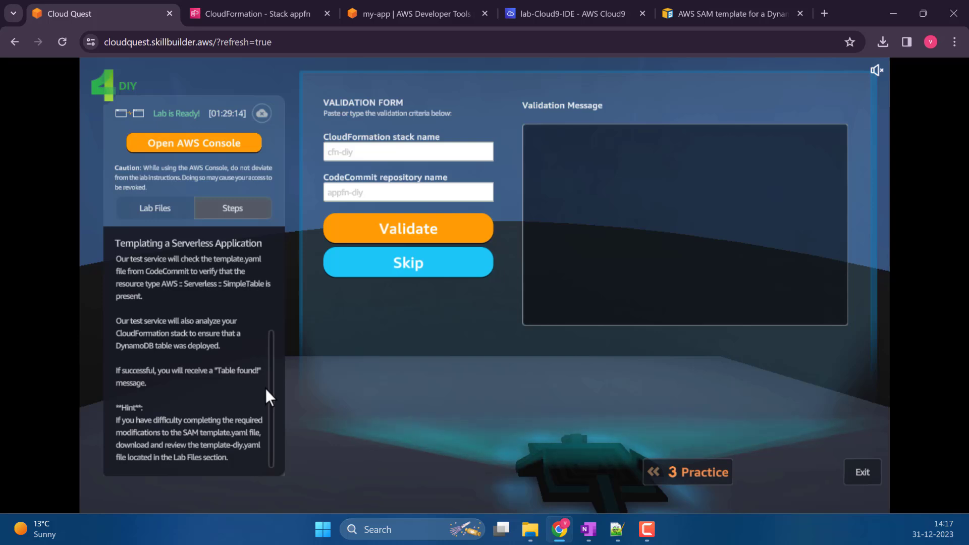
pyautogui.scroll(2, 265, 373)
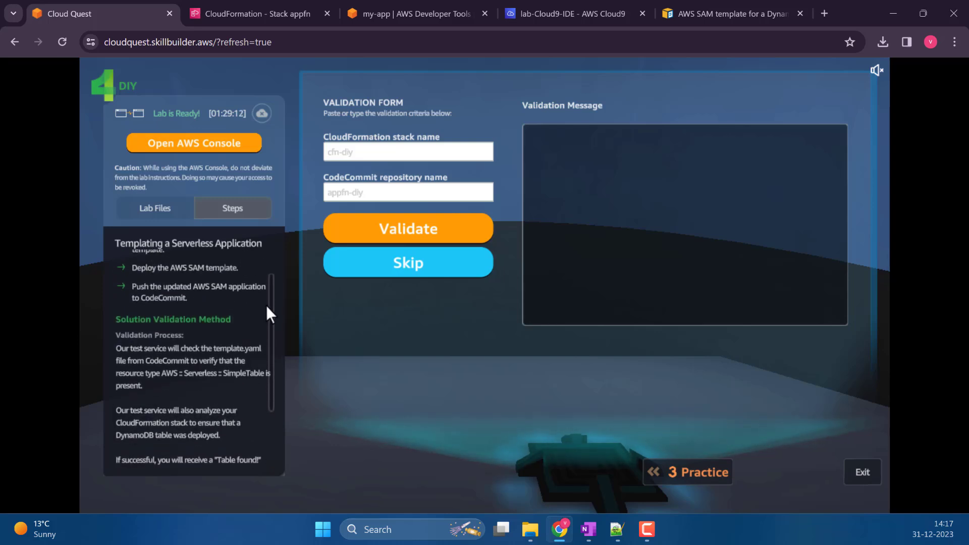
pyautogui.scroll(1, 265, 304)
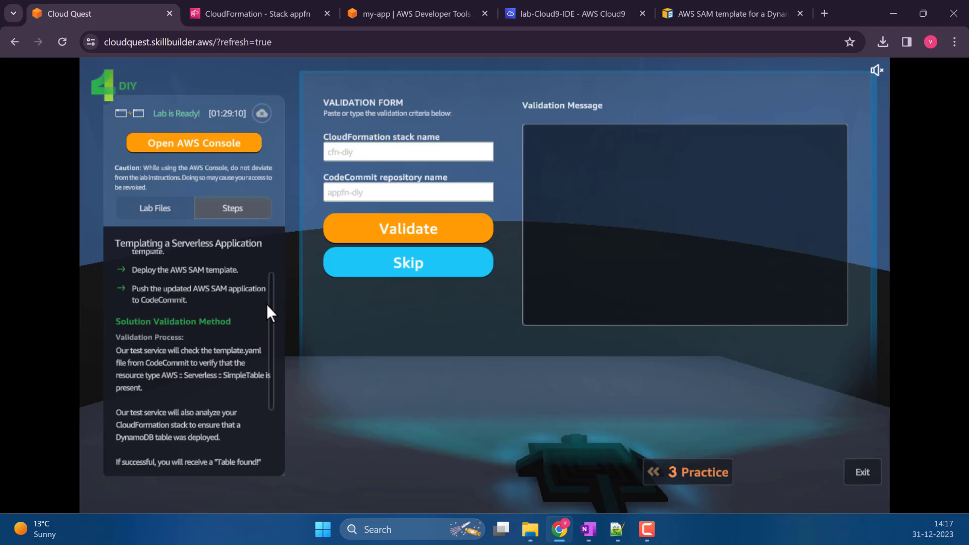
pyautogui.scroll(2, 266, 304)
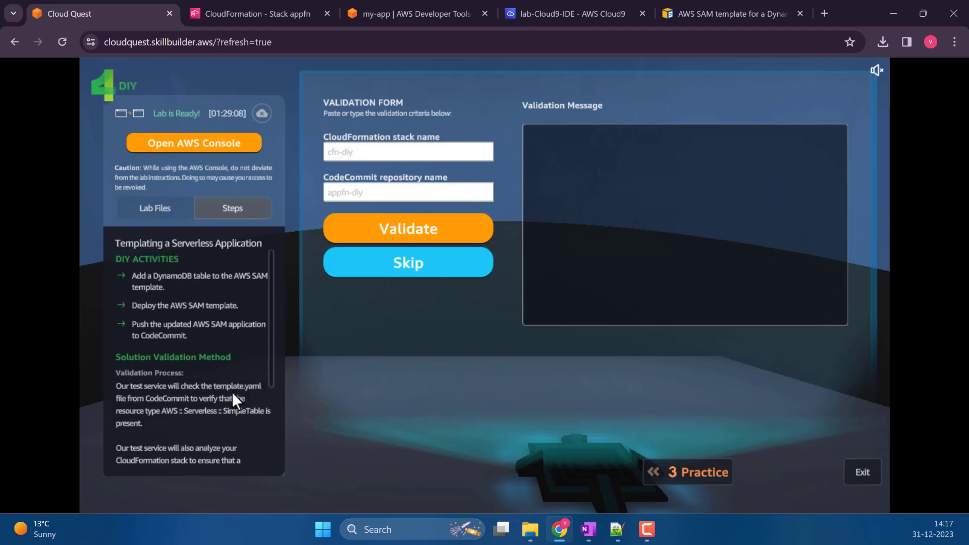
# Back in the AWS documentation example, copy the DynamoDBTable definition from "DynamoDBTable:" through "KeyType: HASH".
pyautogui.click(731, 14)
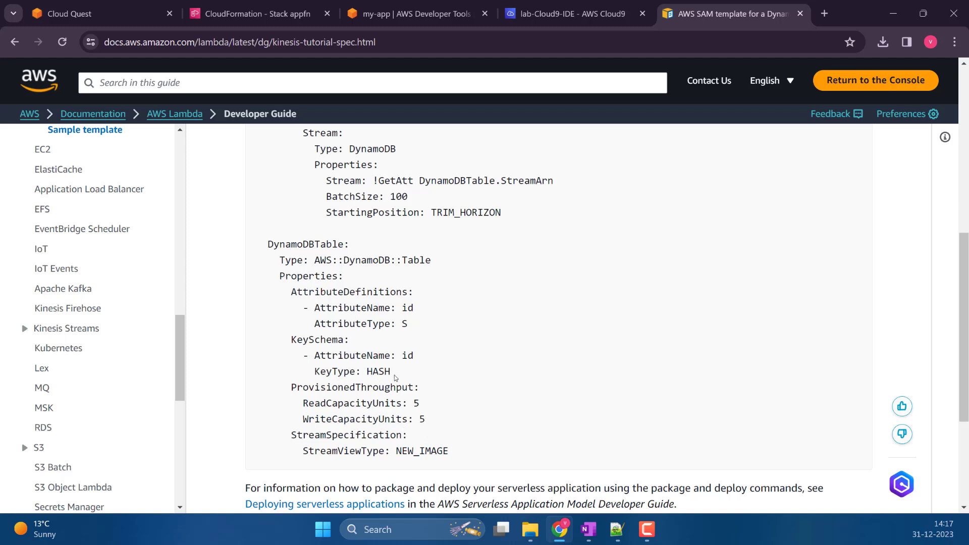
pyautogui.moveTo(392, 373); pyautogui.dragTo(262, 248)
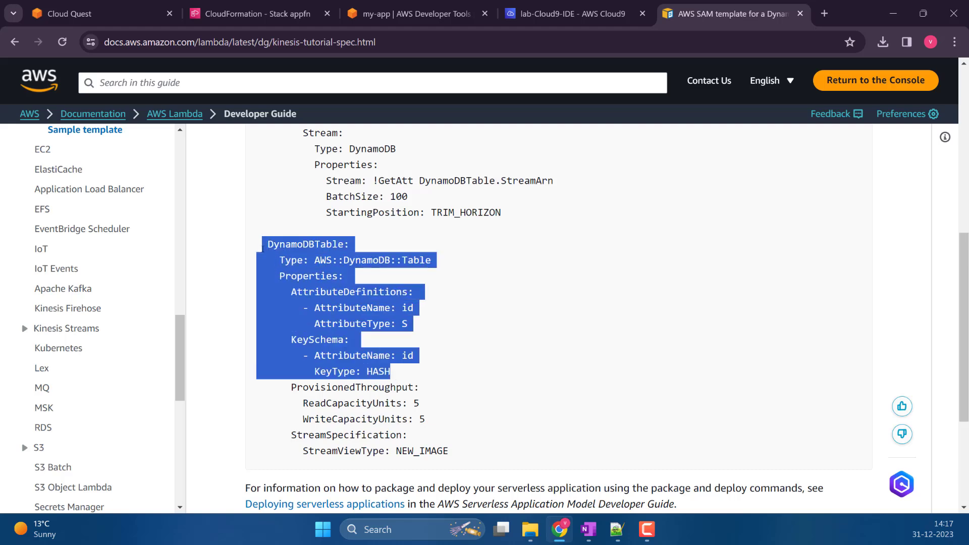
pyautogui.rightClick(295, 249)
pyautogui.click(302, 264)
# Recheck the required resource type in Cloud Quest, and search the web for "aws::dynamodb::simpletable" in a new browser tab.
pyautogui.click(101, 14)
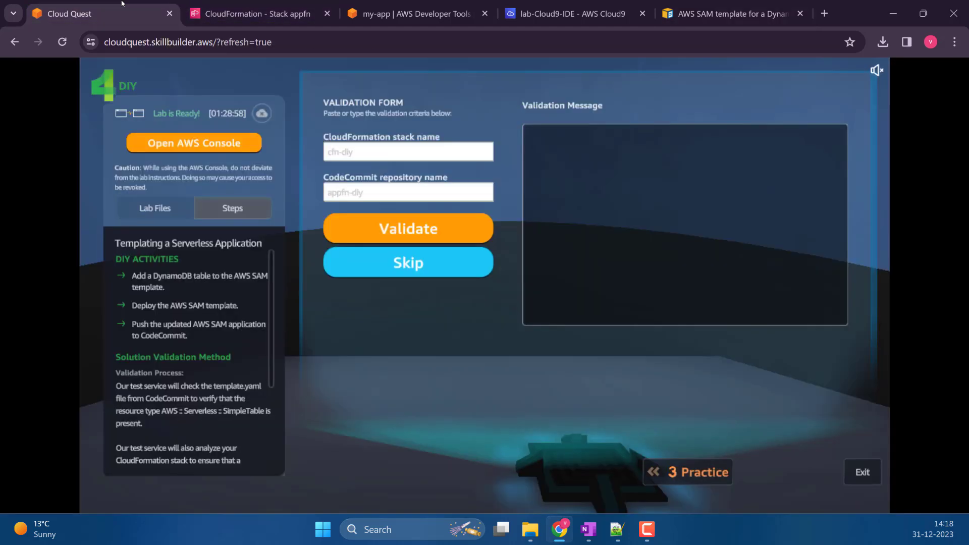
pyautogui.click(573, 14)
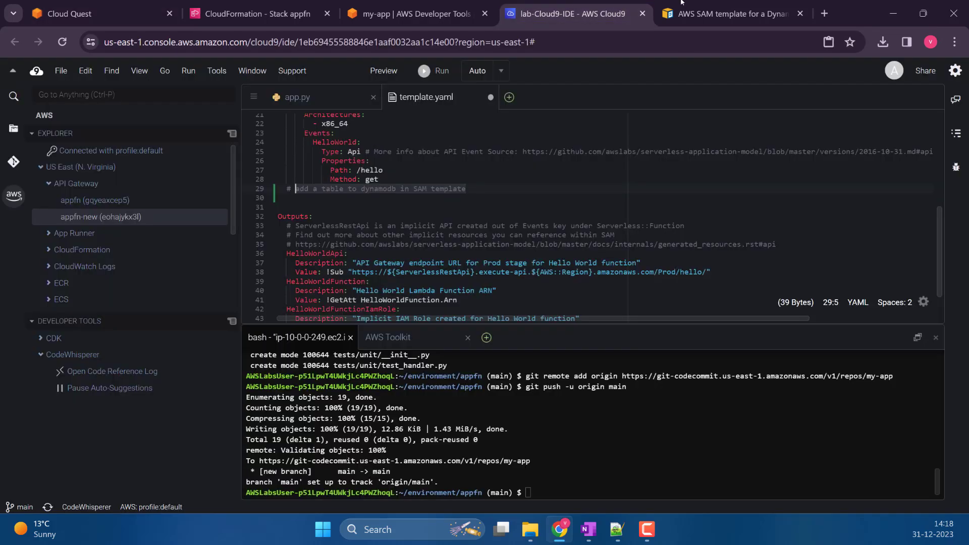
pyautogui.click(732, 14)
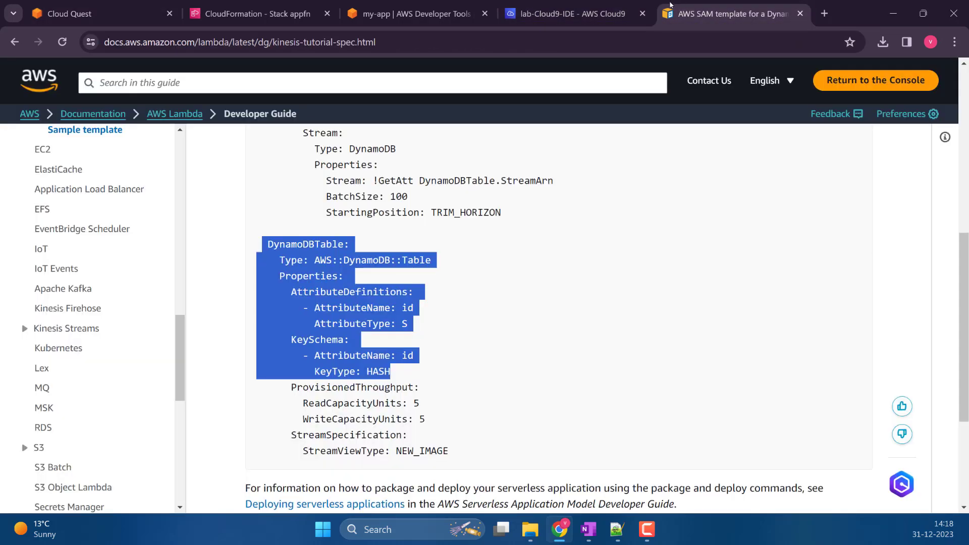
pyautogui.click(823, 14)
pyautogui.write('aw')
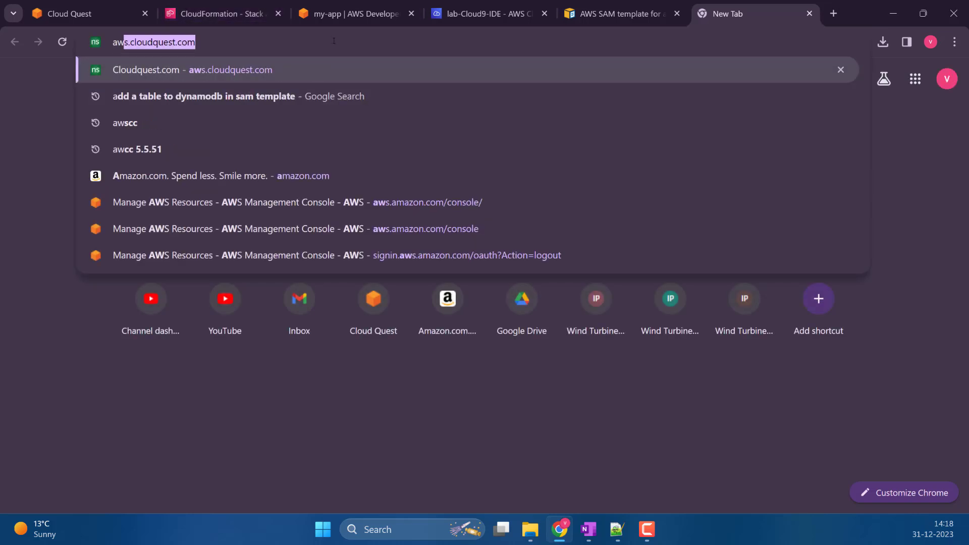
pyautogui.write('s::dy')
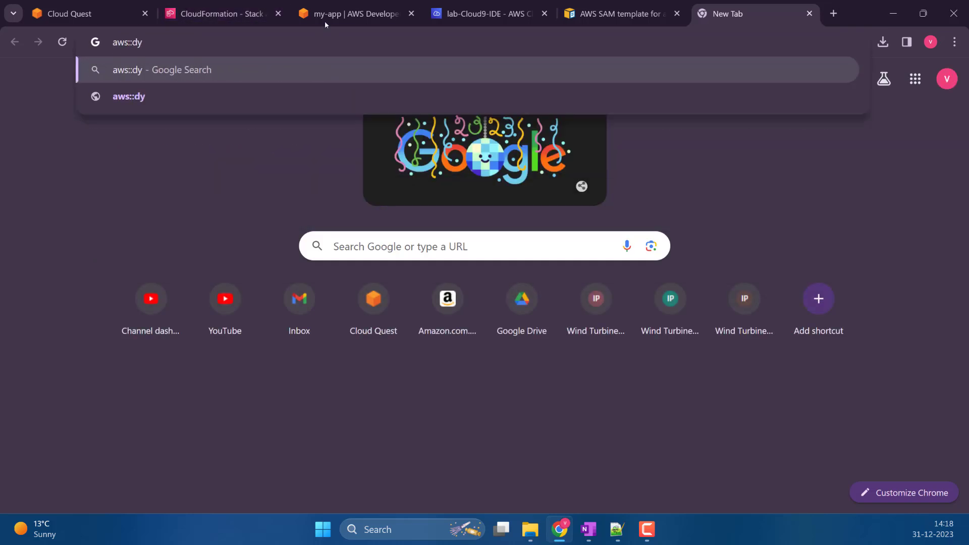
pyautogui.hotkey('ctrl', '1')
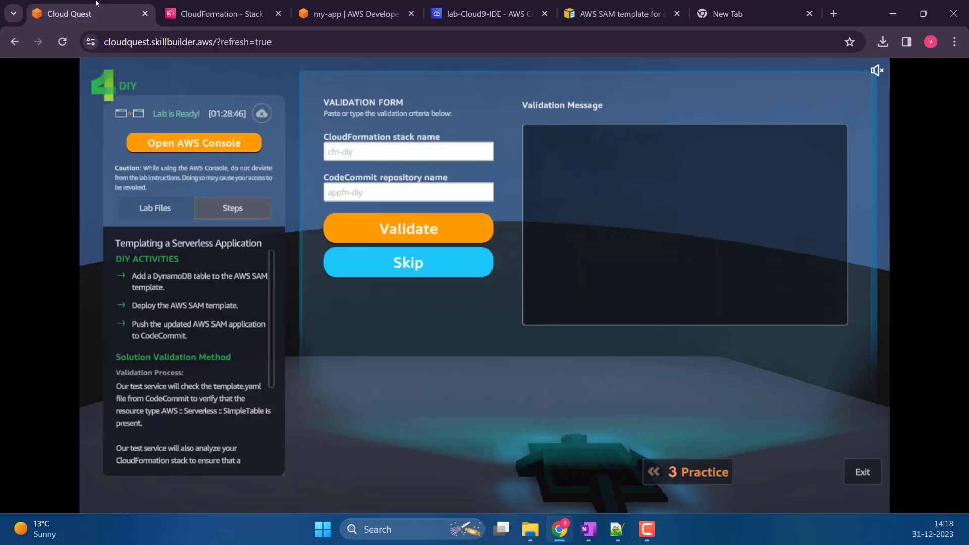
pyautogui.click(612, 5)
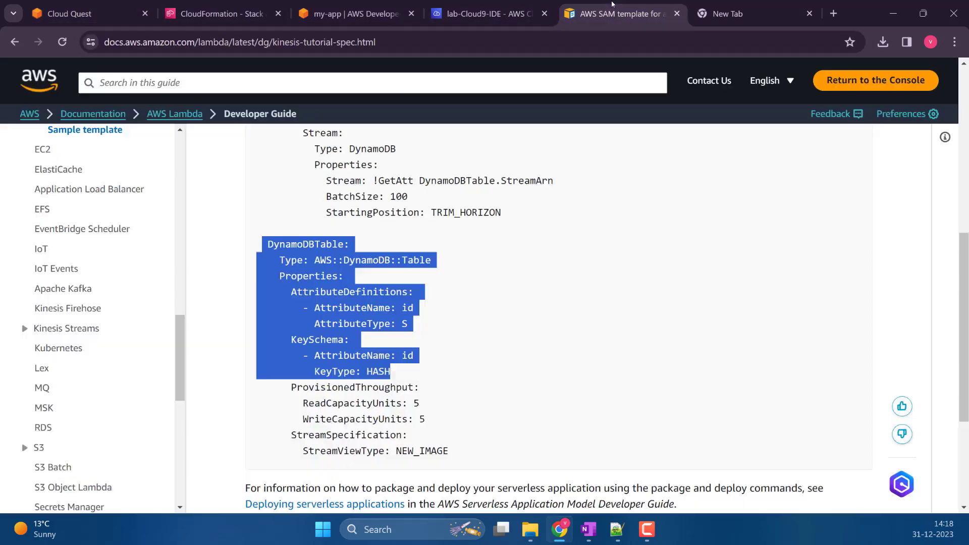
pyautogui.click(522, 6)
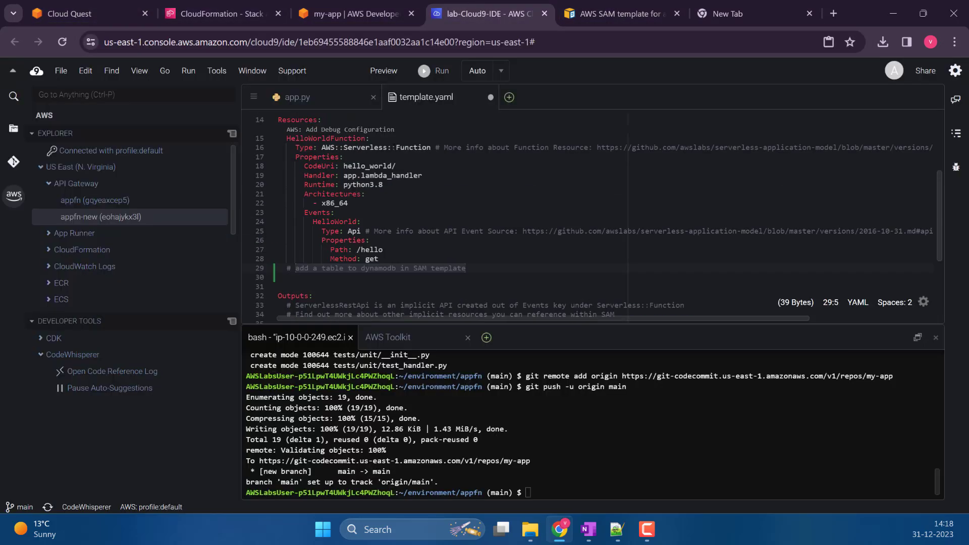
pyautogui.click(722, 14)
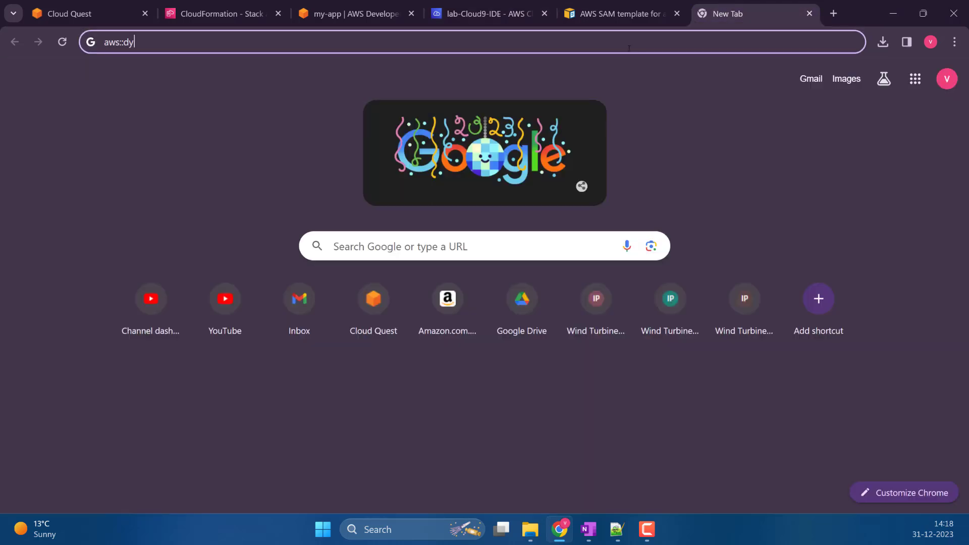
pyautogui.write('nam')
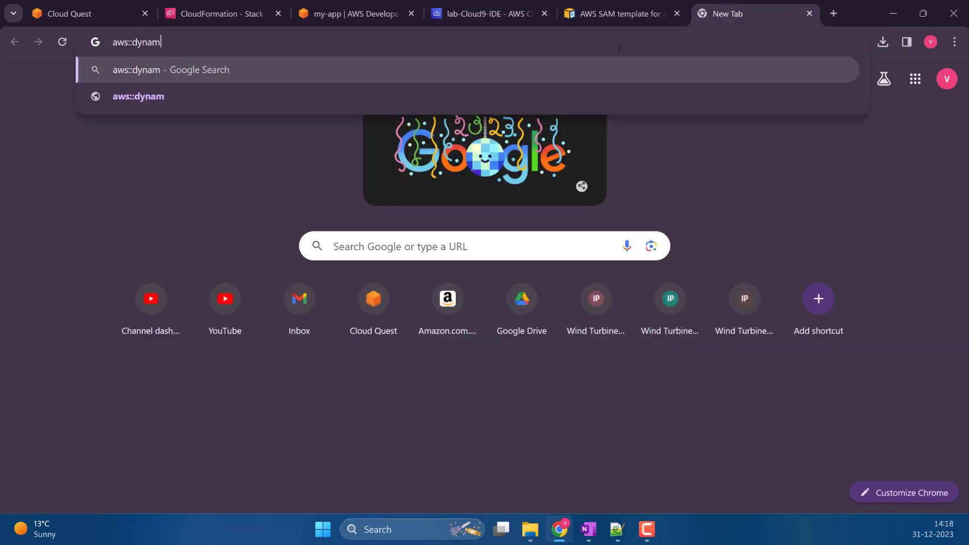
pyautogui.write('odb::simpletable')
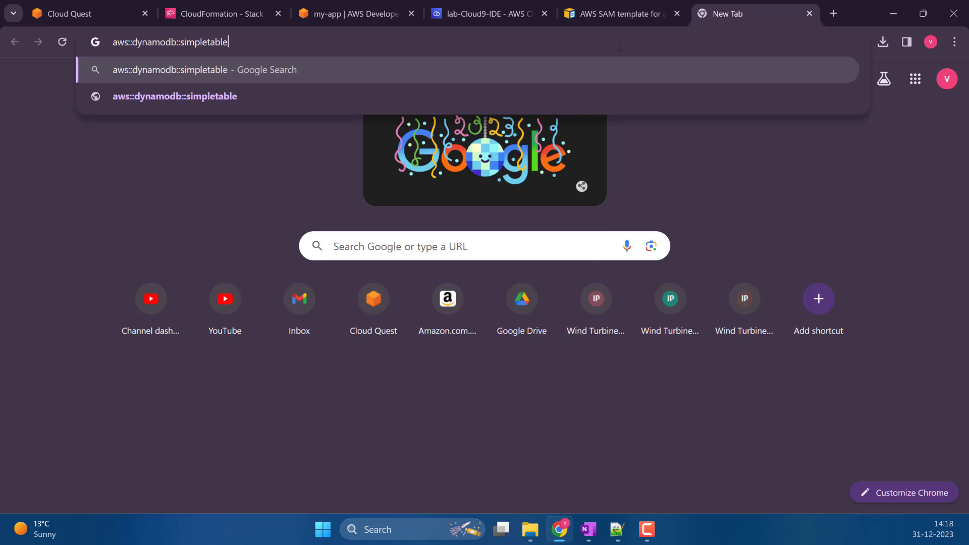
pyautogui.press('Return')
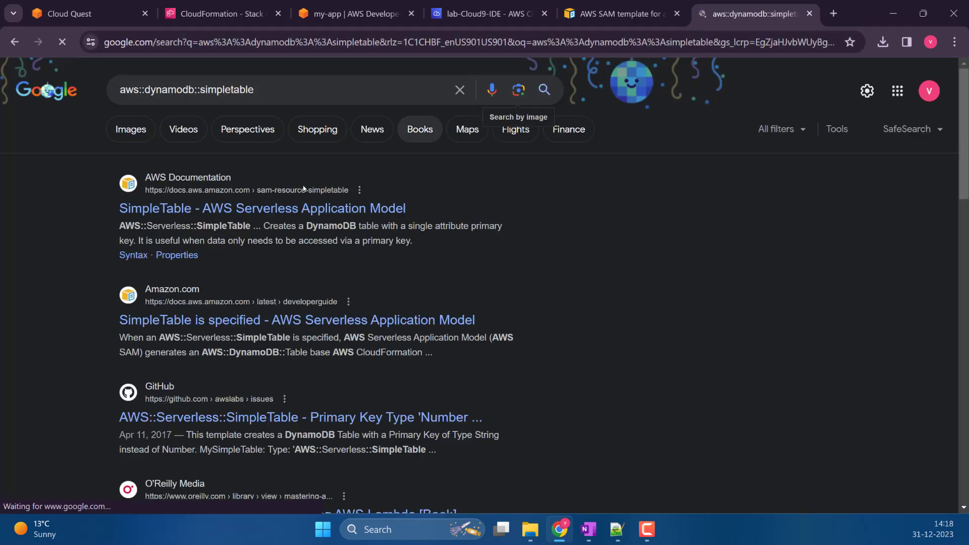
# Open the "SimpleTable - AWS Serverless Application Model" documentation and examine the resource's description and YAML syntax.
pyautogui.click(357, 210)
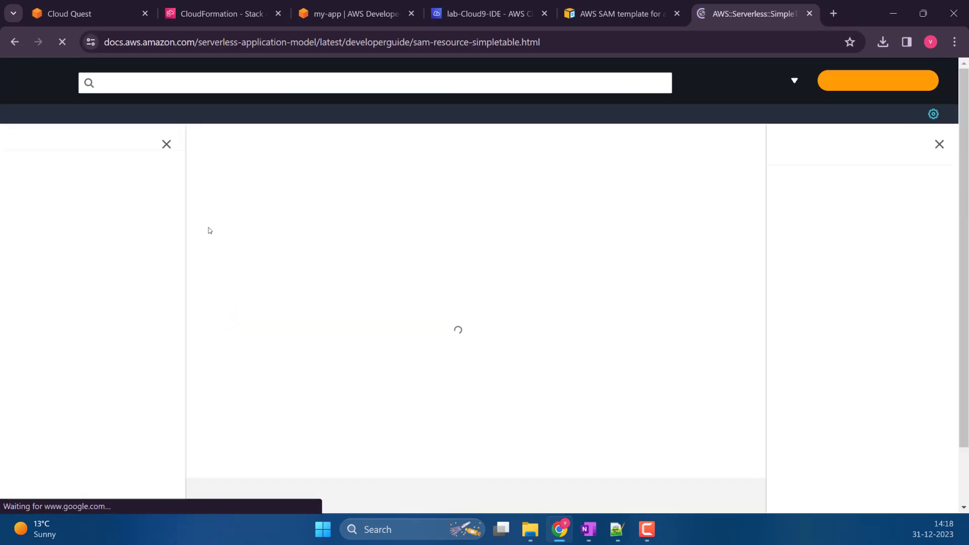
pyautogui.scroll(-6, 217, 271)
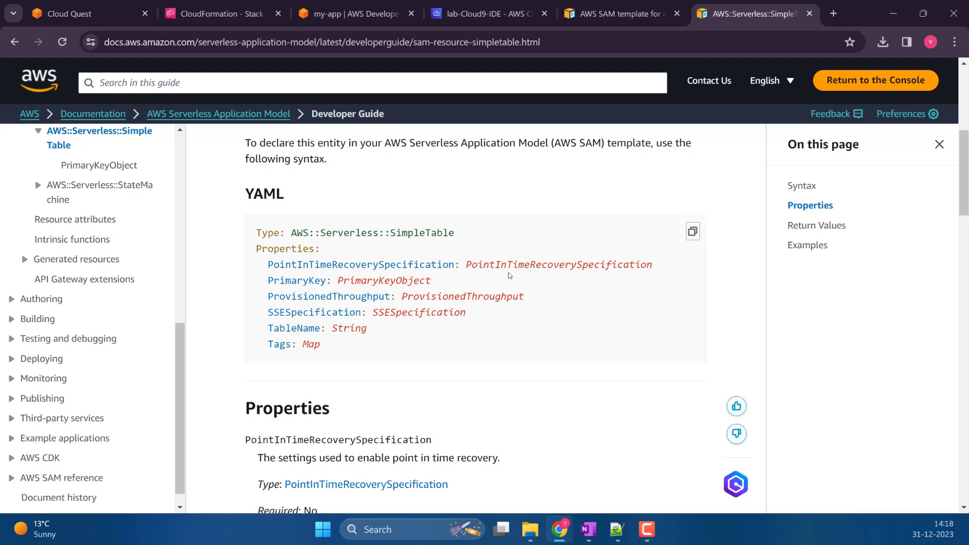
pyautogui.scroll(3, 242, 308)
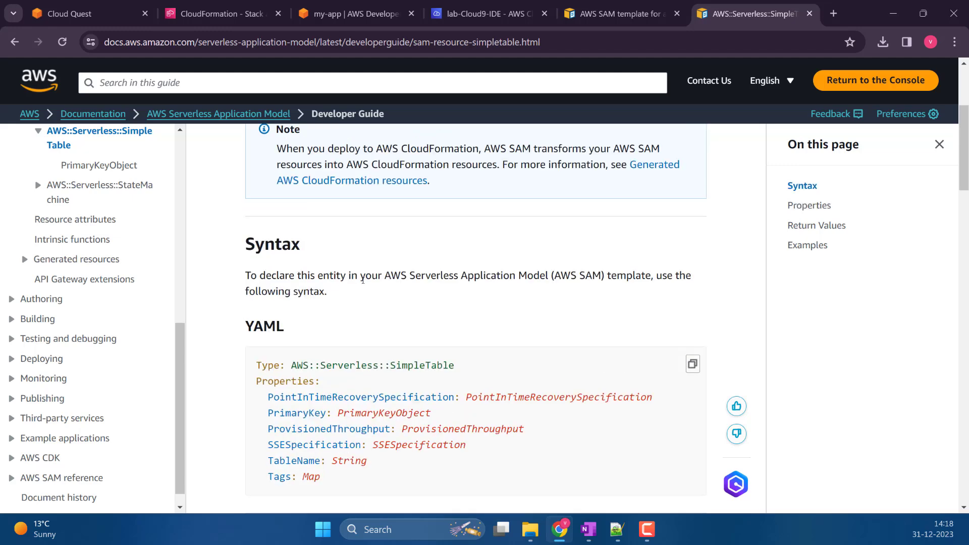
pyautogui.scroll(4, 363, 323)
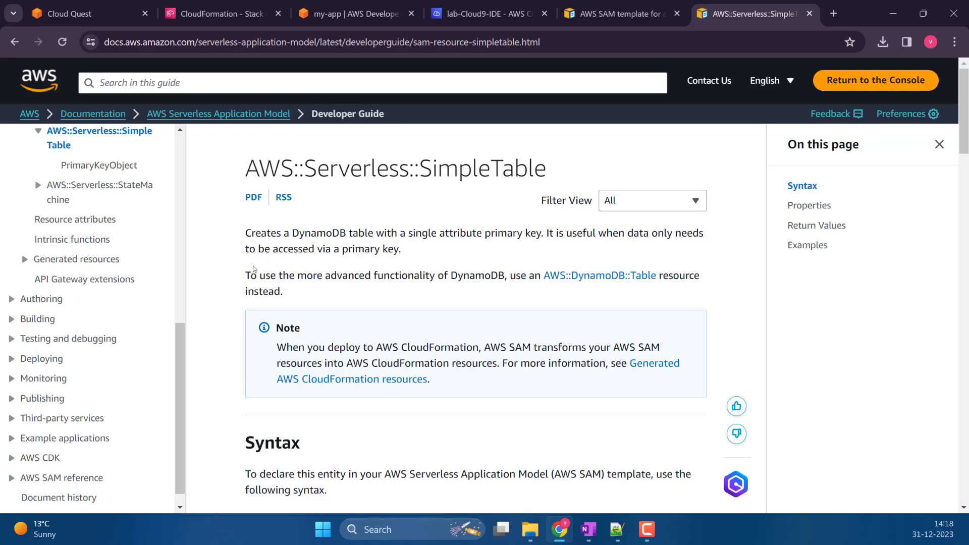
pyautogui.scroll(-2, 255, 270)
pyautogui.scroll(-2, 238, 274)
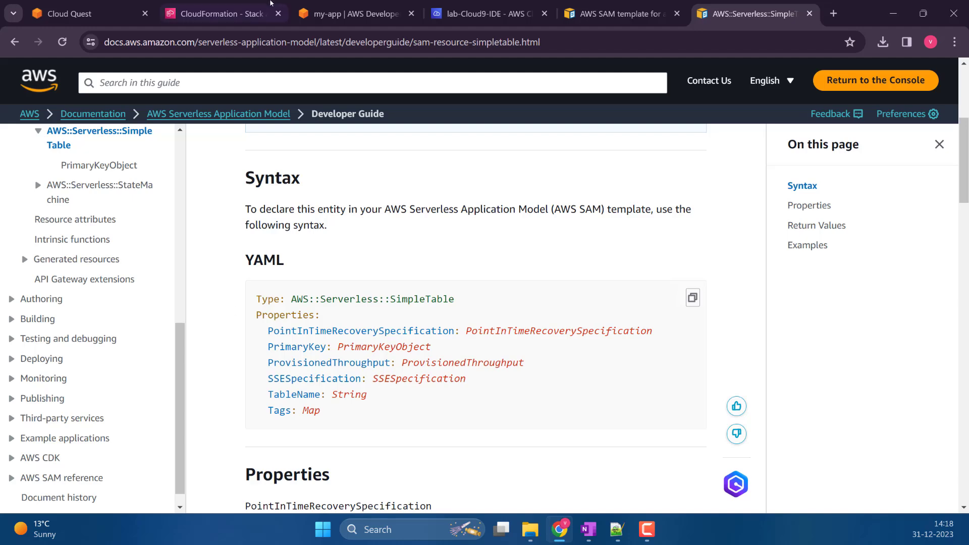
# In the Cloud9 template.yaml, replace the "add a table to dynamodb" comment with the copied DynamoDBTable definition, aligned with HelloWorldFunction.
pyautogui.click(232, 12)
pyautogui.click(347, 7)
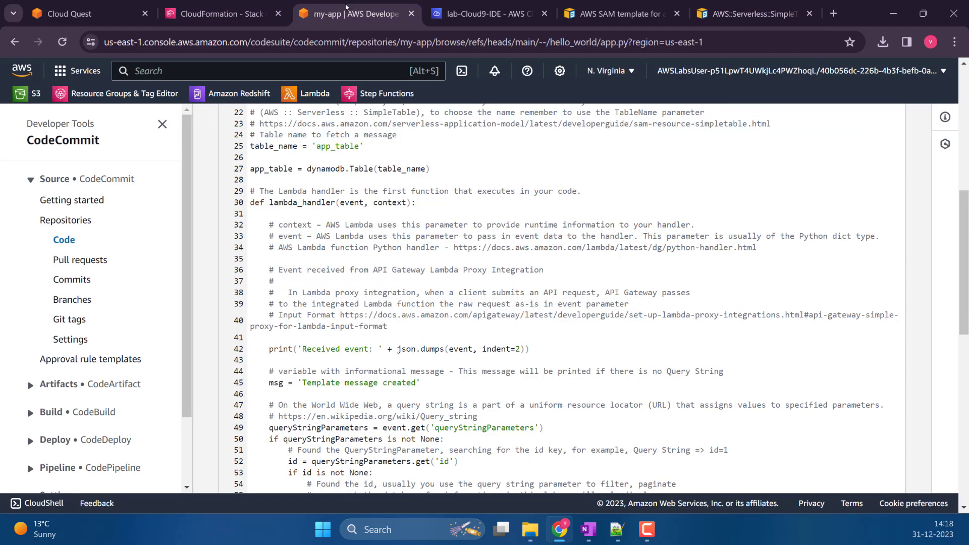
pyautogui.click(85, 10)
pyautogui.click(479, 14)
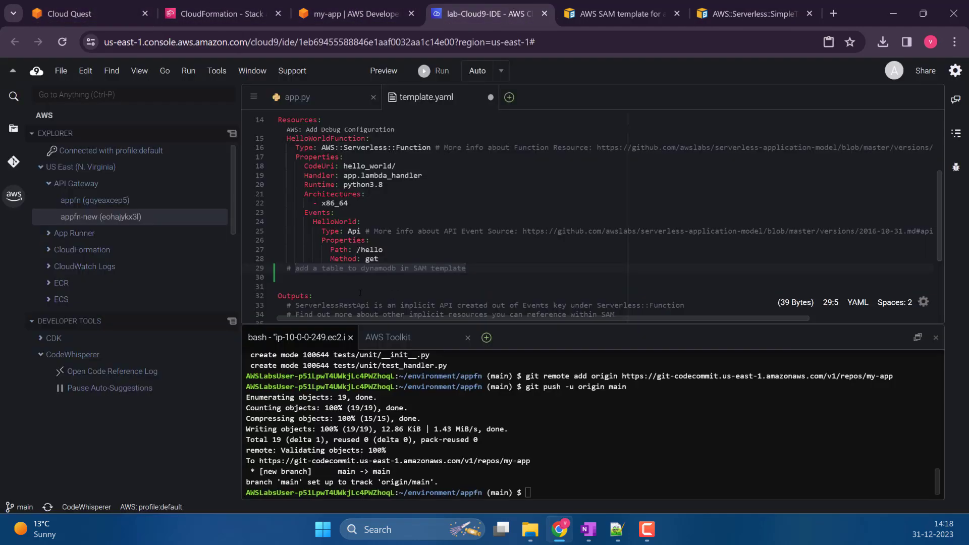
pyautogui.press('Down')
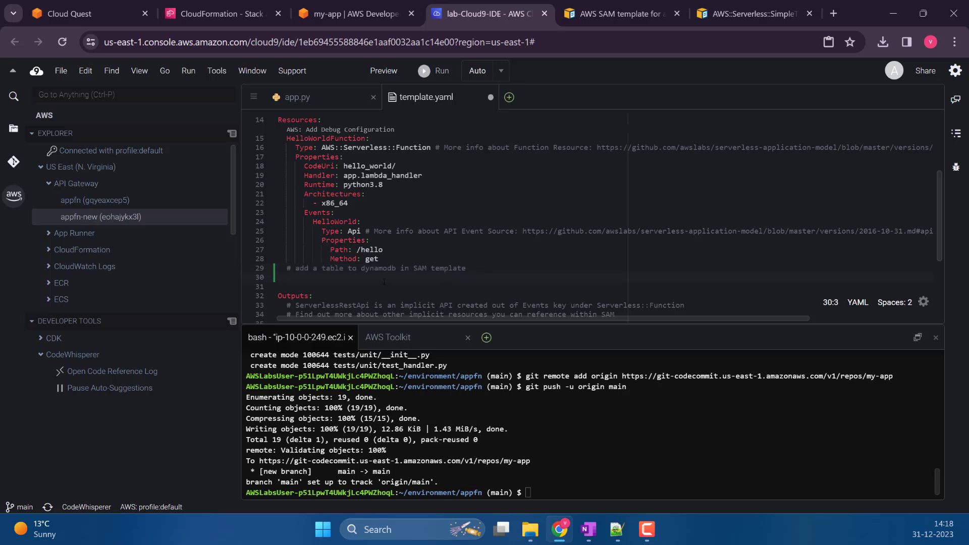
pyautogui.hotkey('shift', 'Up')
pyautogui.write('DynamoDBTable:   Type: AWS::DynamoDB::Table   Properties:     AttributeDefinitions:       - AttributeName: id         AttributeType: S     KeySchema:       - AttributeName: id         KeyType: HASH')
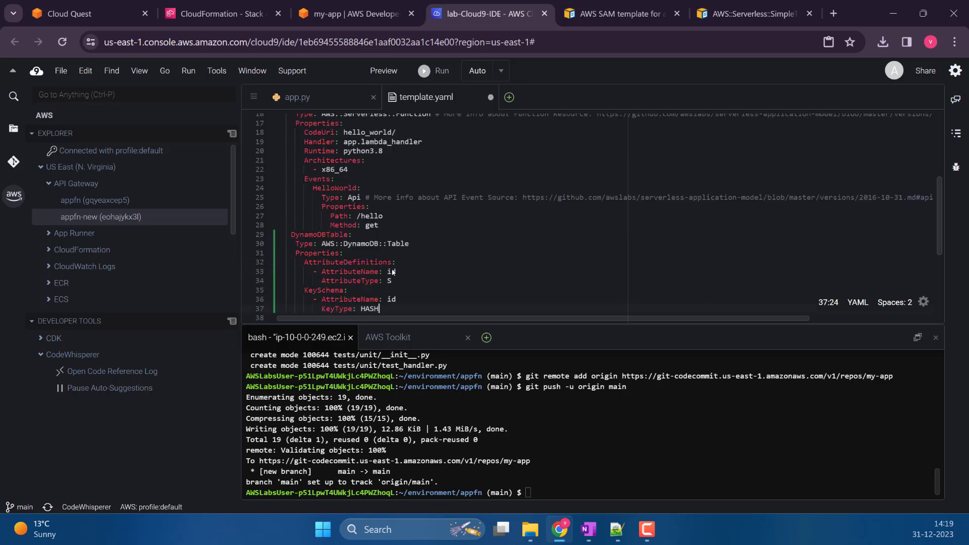
pyautogui.click(293, 235)
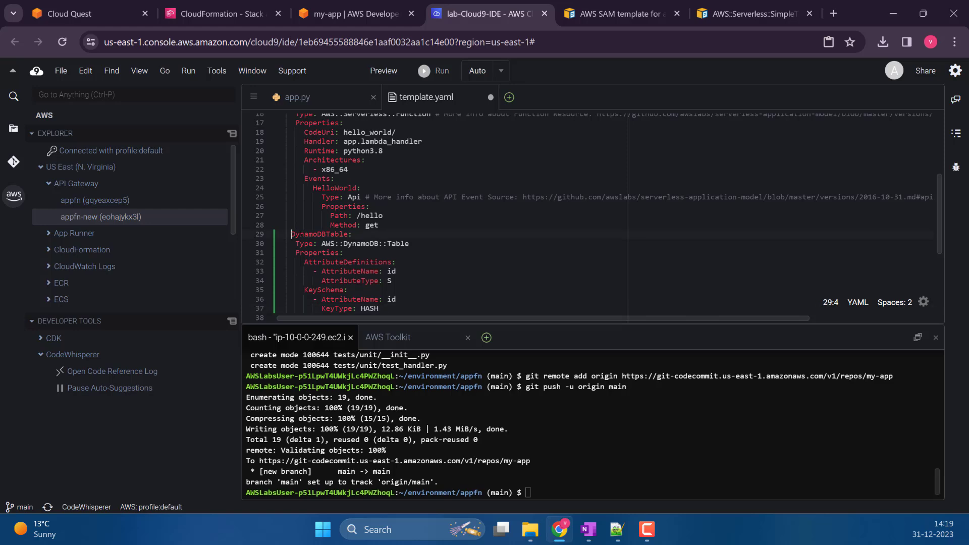
pyautogui.scroll(2, 295, 234)
pyautogui.scroll(-2, 298, 234)
pyautogui.press('BackSpace')
pyautogui.scroll(1, 298, 235)
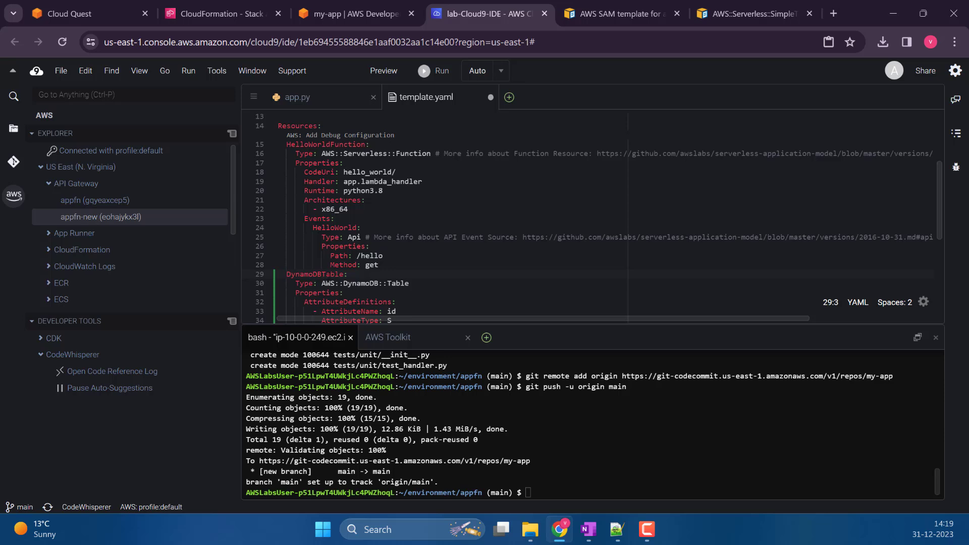
# Copy "SimpleTable" from the SimpleTable documentation syntax and use it to replace "Table" at the end of DynamoDBTable's type in template.yaml.
pyautogui.doubleClick(407, 283)
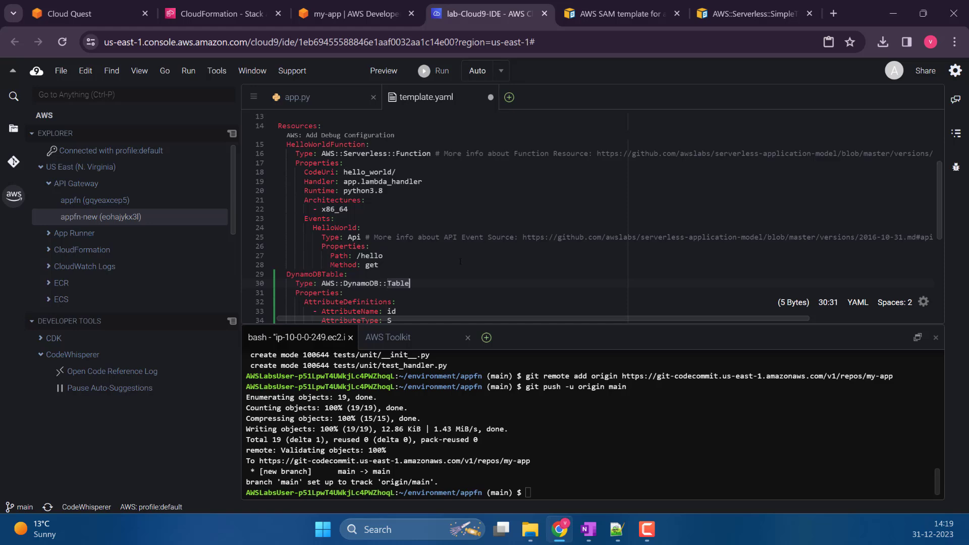
pyautogui.click(751, 14)
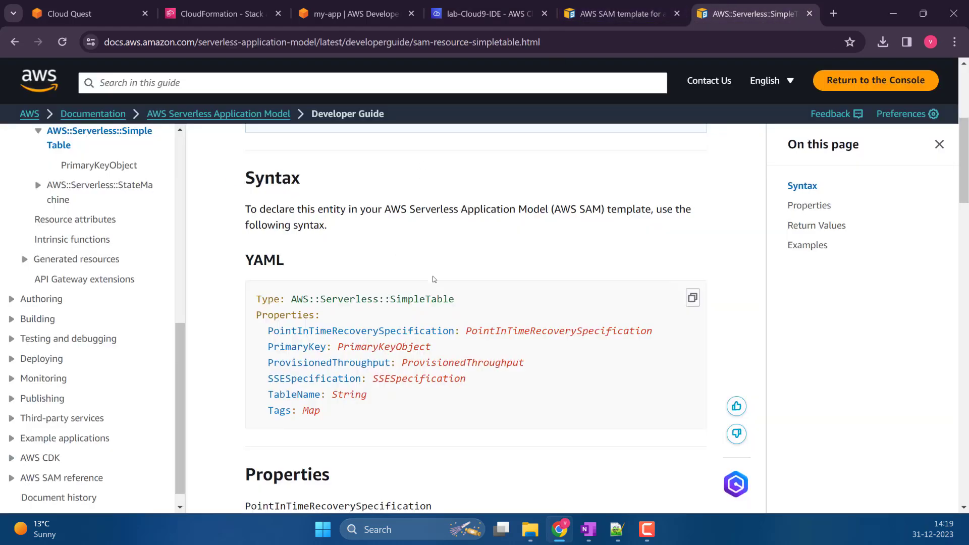
pyautogui.doubleClick(442, 304)
pyautogui.hotkey('ctrl', 'c')
pyautogui.click(484, 13)
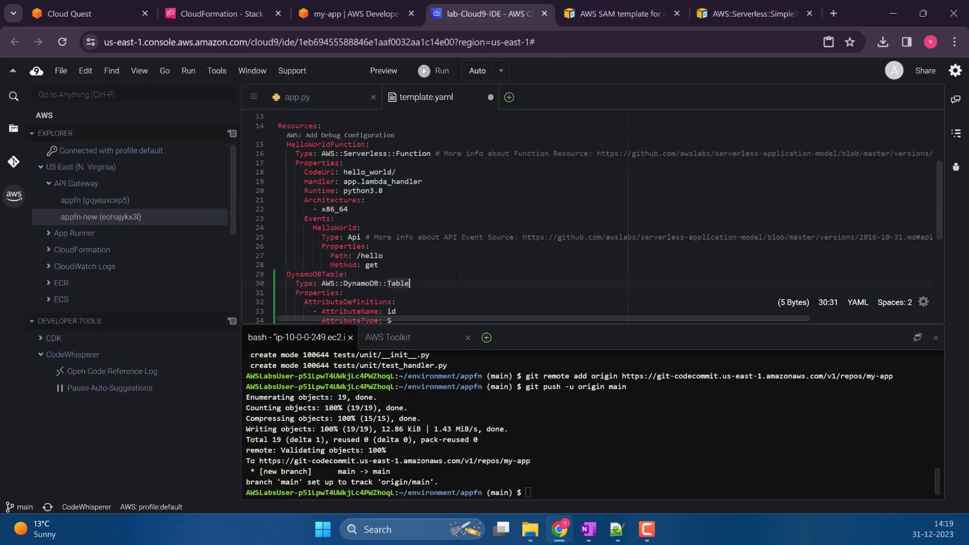
pyautogui.hotkey('ctrl', 'v')
pyautogui.scroll(-3, 434, 268)
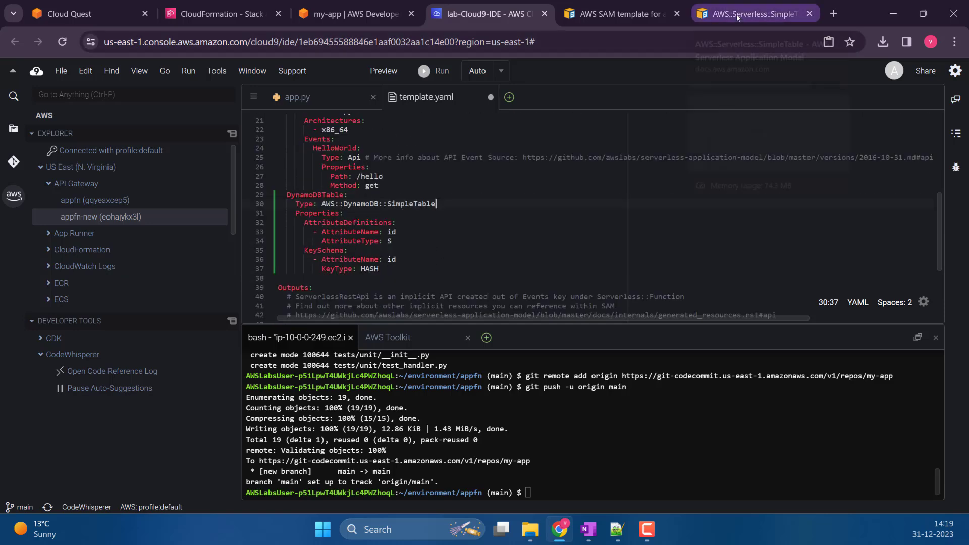
# Replace DynamoDBTable's properties in template.yaml with the documentation syntax lines from PointInTimeRecoverySpecification through TableName.
pyautogui.click(752, 14)
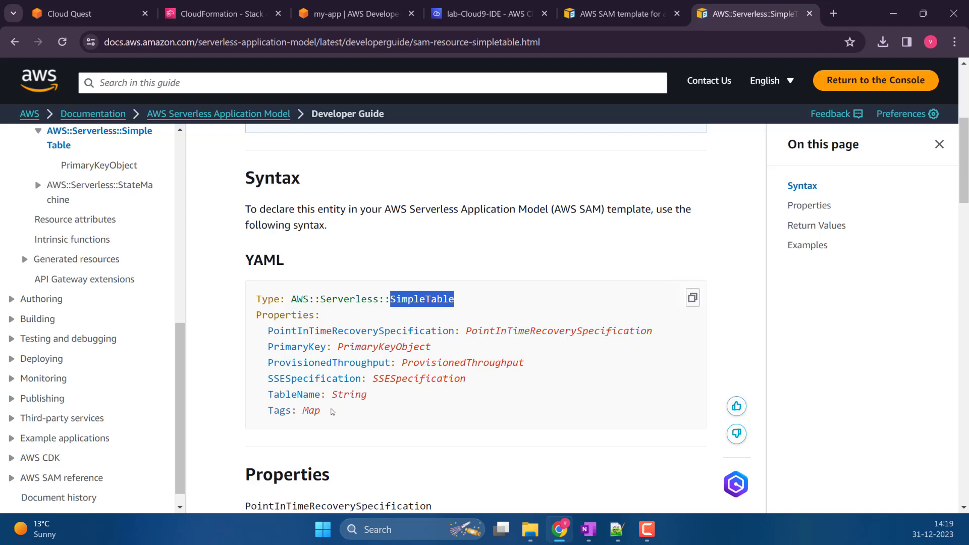
pyautogui.moveTo(376, 397); pyautogui.dragTo(266, 330)
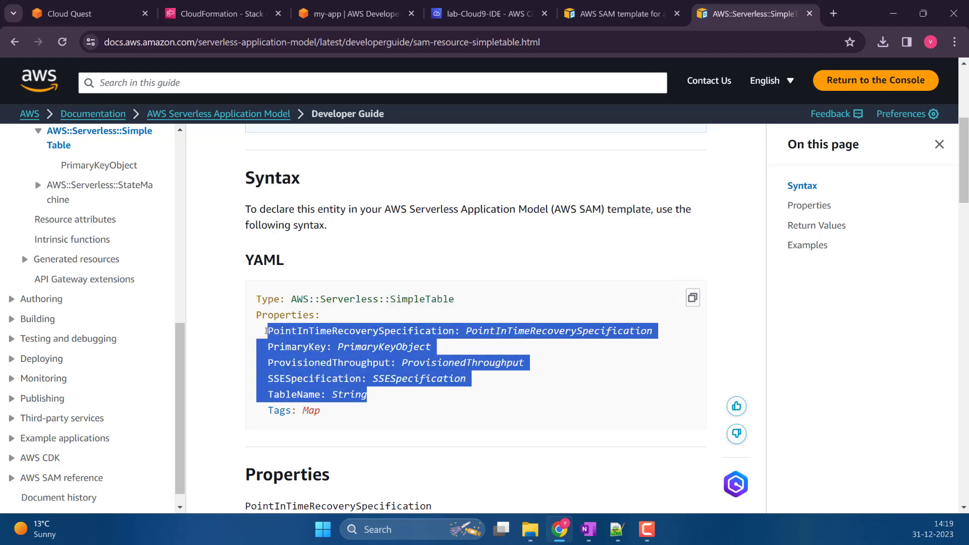
pyautogui.click(620, 13)
pyautogui.click(487, 13)
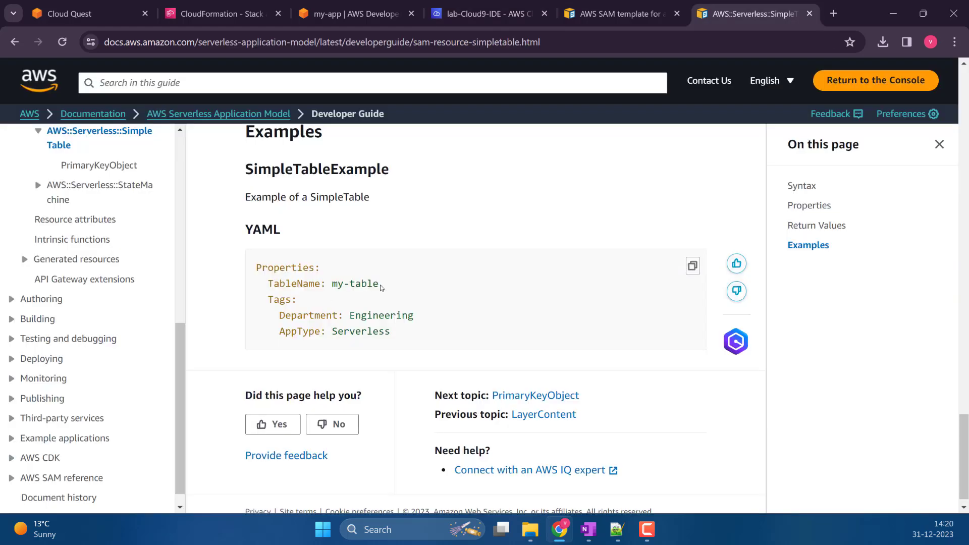
# Copy the table name "my-table" from the SimpleTable documentation example and return to template.yaml in Cloud9.
pyautogui.moveTo(381, 286); pyautogui.dragTo(332, 286)
pyautogui.click(353, 14)
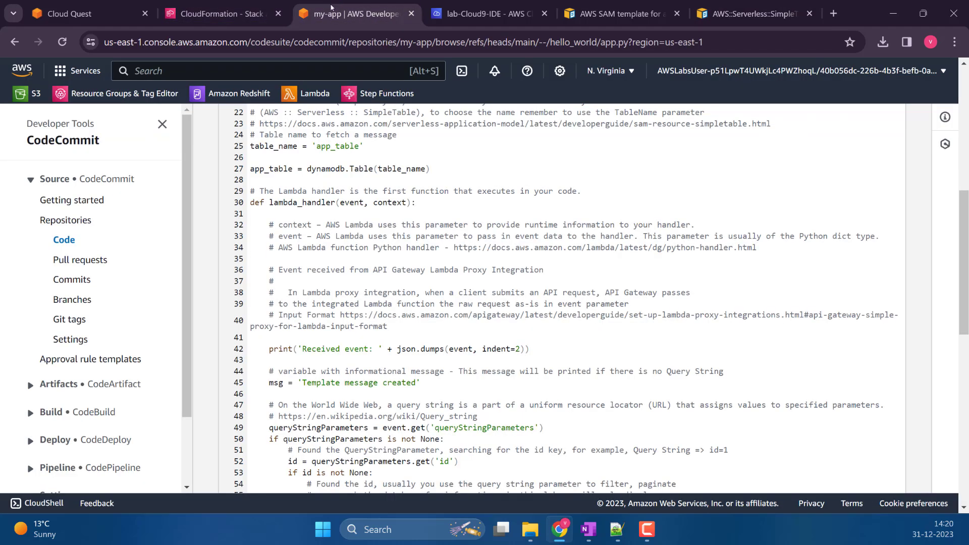
pyautogui.click(432, 14)
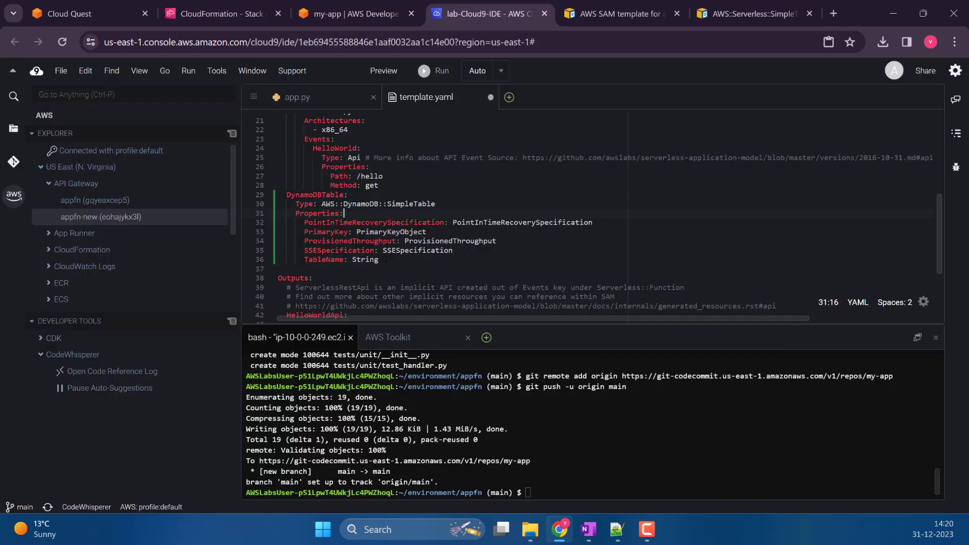
# Delete the PointInTimeRecoverySpecification, PrimaryKey, ProvisionedThroughput and SSESpecification lines from DynamoDBTable's properties, keeping only TableName.
pyautogui.click(385, 259)
pyautogui.moveTo(483, 250); pyautogui.dragTo(304, 222)
pyautogui.press('Delete')
pyautogui.press('BackSpace')
pyautogui.press('BackSpace')
pyautogui.press('BackSpace')
pyautogui.press('BackSpace')
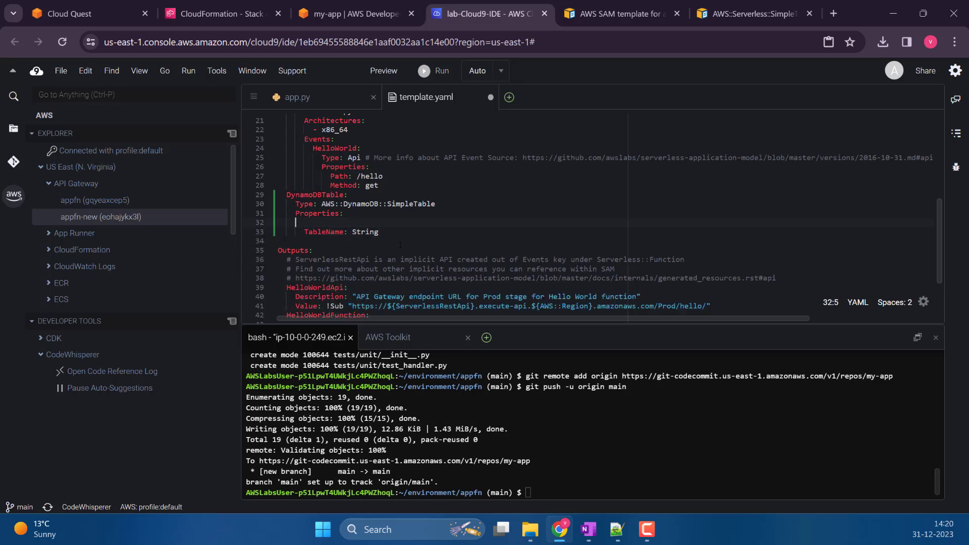
# Set DynamoDBTable's TableName to "my-table" and close up the empty line above it.
pyautogui.doubleClick(366, 223)
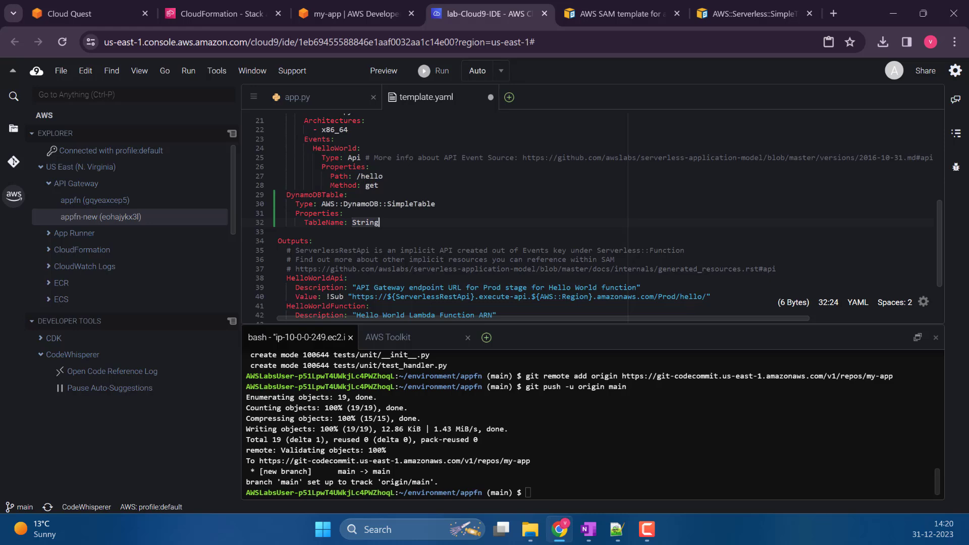
pyautogui.write('my-table')
pyautogui.click(205, 2)
pyautogui.click(107, 4)
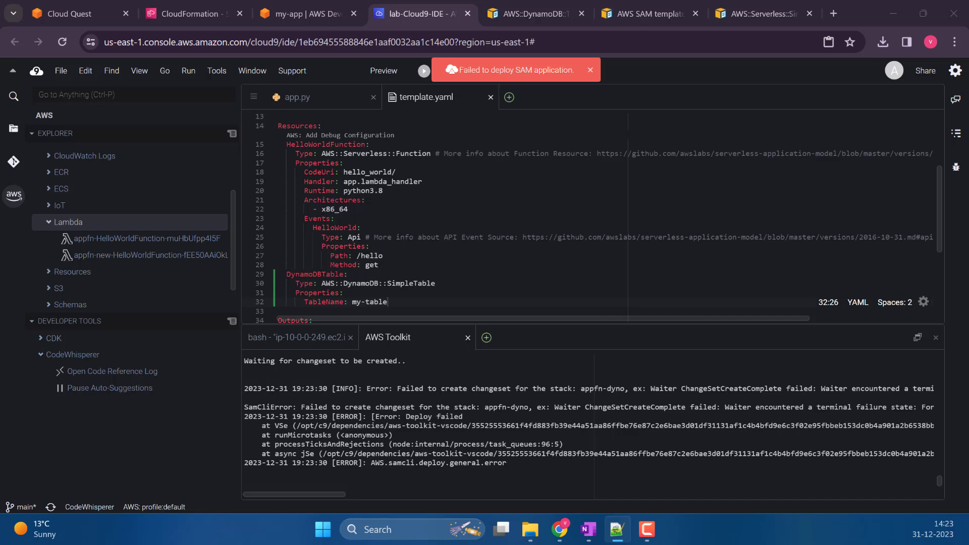
# Place the Notepad++ window with template-diy.yaml beside Cloud9 and compare its SimpleTable resource name and type with the template.
pyautogui.moveTo(968, 47); pyautogui.dragTo(796, 95)
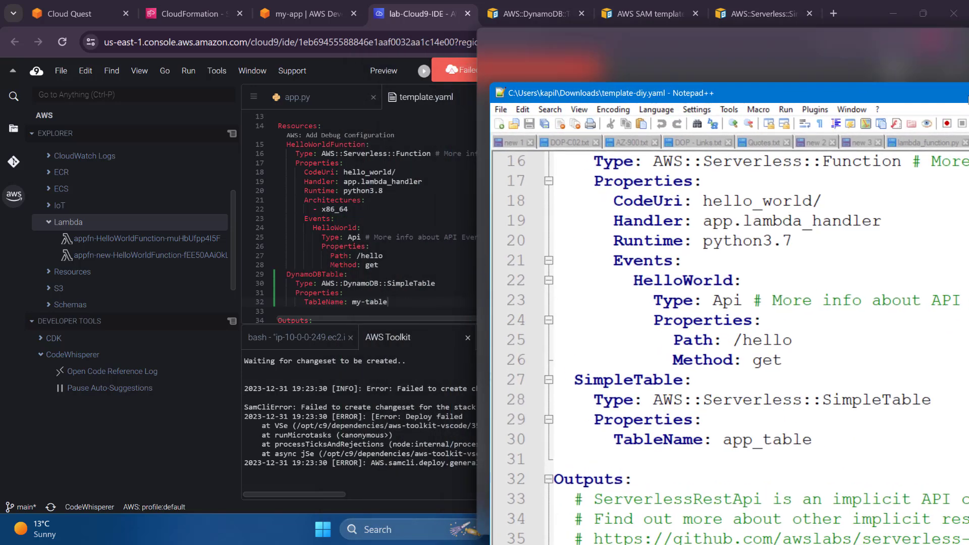
pyautogui.moveTo(968, 101); pyautogui.dragTo(919, 88)
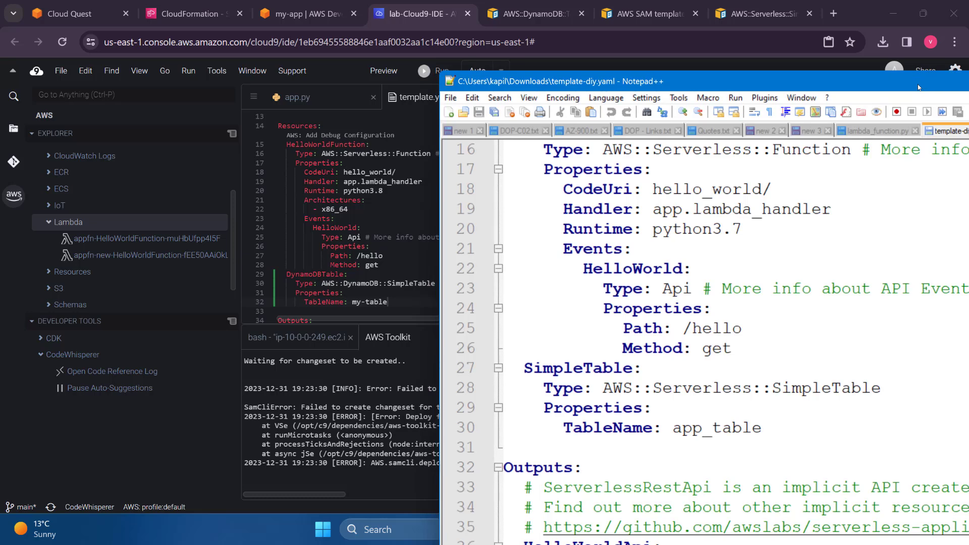
pyautogui.doubleClick(612, 367)
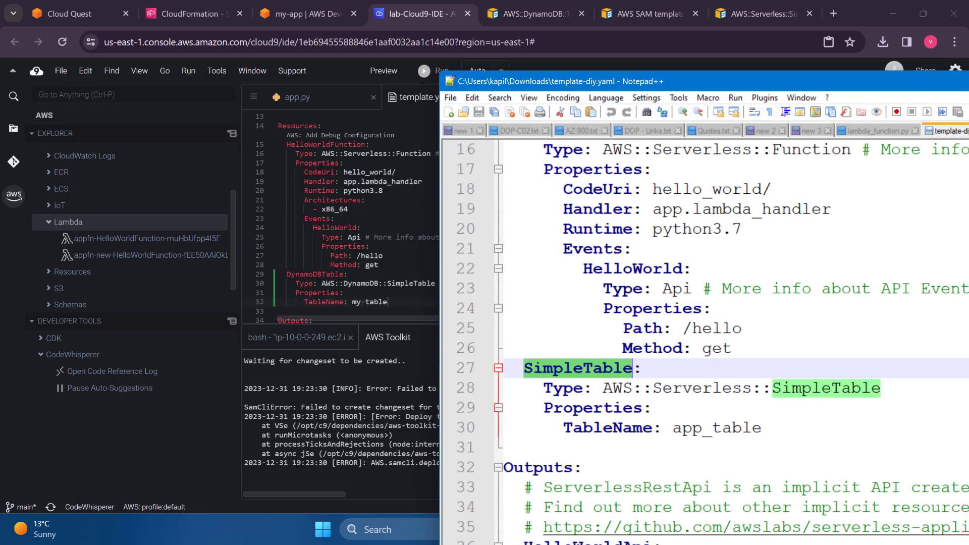
pyautogui.moveTo(577, 84); pyautogui.dragTo(629, 81)
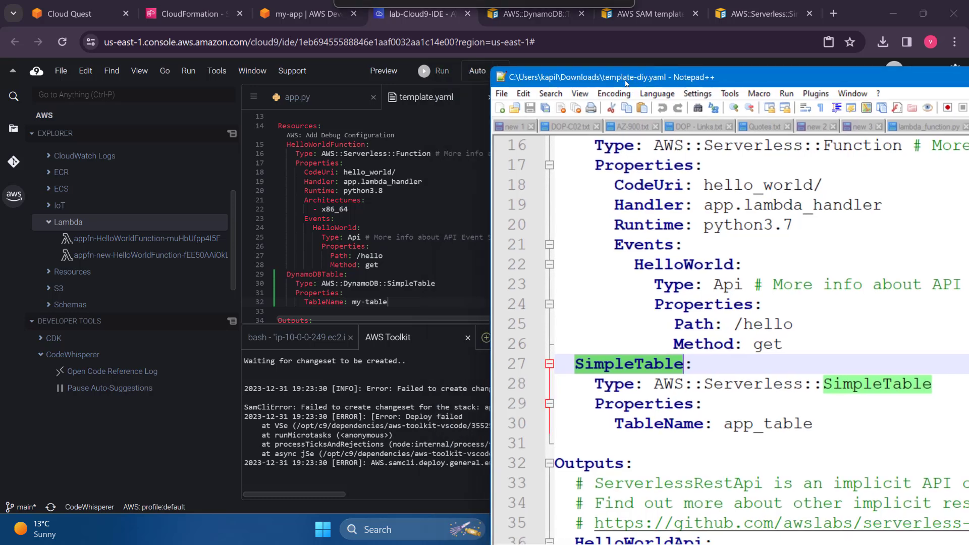
pyautogui.doubleClick(752, 385)
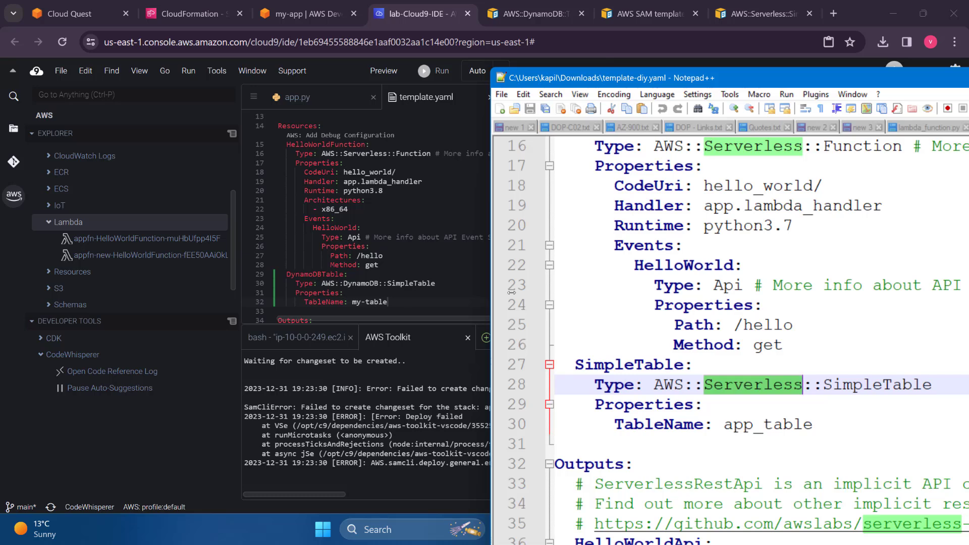
# Copy the resource name "SimpleTable" from template-diy.yaml and use it to rename the DynamoDBTable resource in the Cloud9 template.yaml.
pyautogui.doubleClick(631, 364)
pyautogui.hotkey('ctrl', 'c')
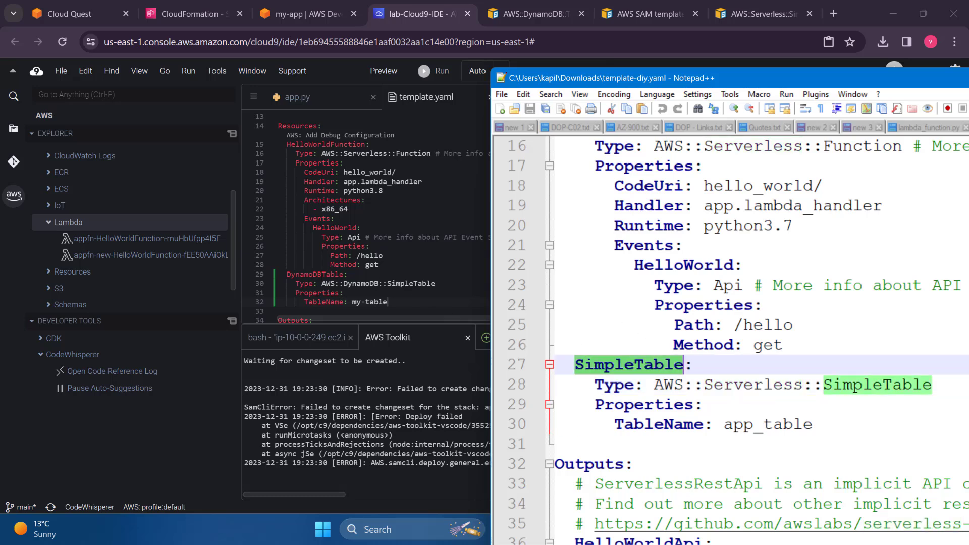
pyautogui.doubleClick(319, 275)
pyautogui.hotkey('ctrl', 'v')
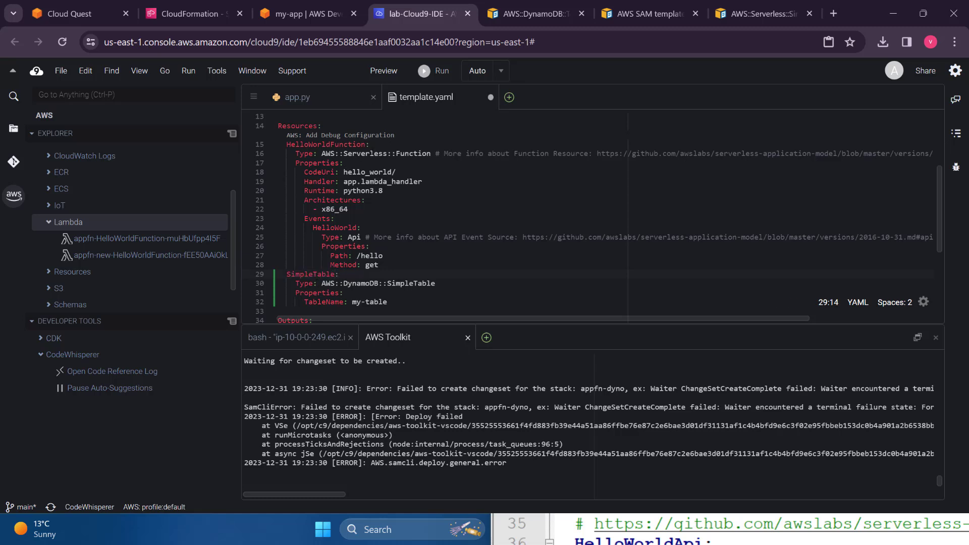
# Change the SimpleTable resource's type to AWS::Serverless::SimpleTable, reusing "Serverless" from HelloWorldFunction's type, and save template.yaml.
pyautogui.doubleClick(366, 154)
pyautogui.hotkey('ctrl', 'c')
pyautogui.doubleClick(358, 283)
pyautogui.hotkey('ctrl', 'v')
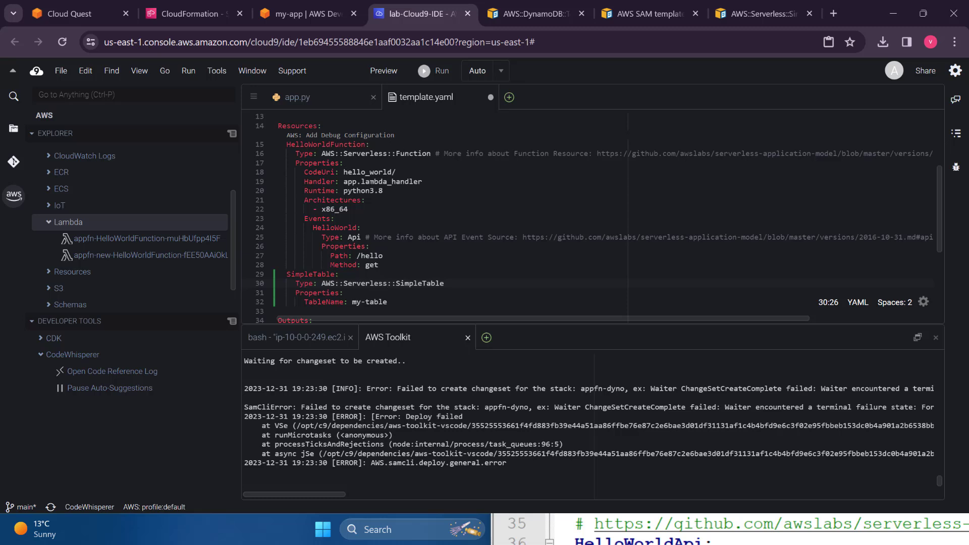
pyautogui.hotkey('ctrl', 's')
# Deploy the SAM application from the AWS explorer's Lambda node, using the recently used code bucket and the stack name "appfn-dyno".
pyautogui.rightClick(86, 223)
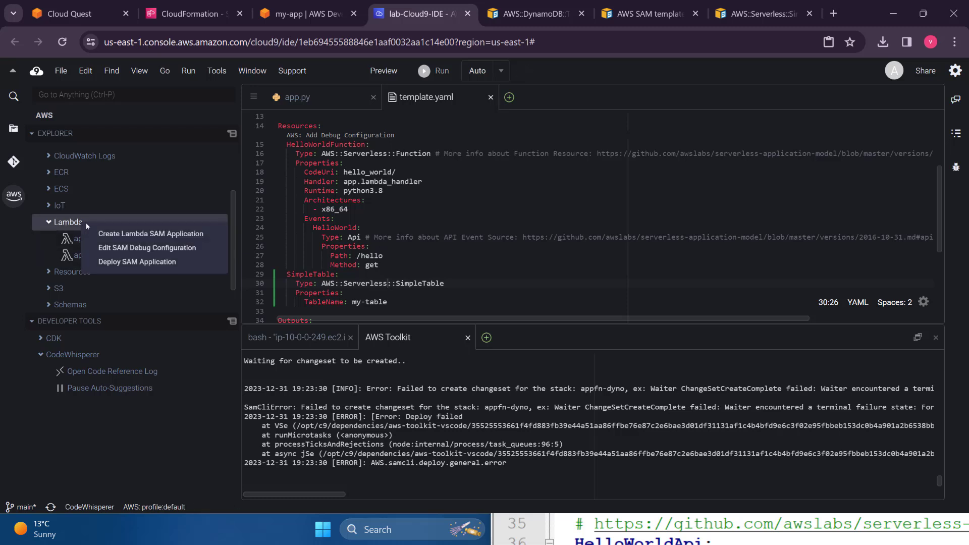
pyautogui.click(137, 261)
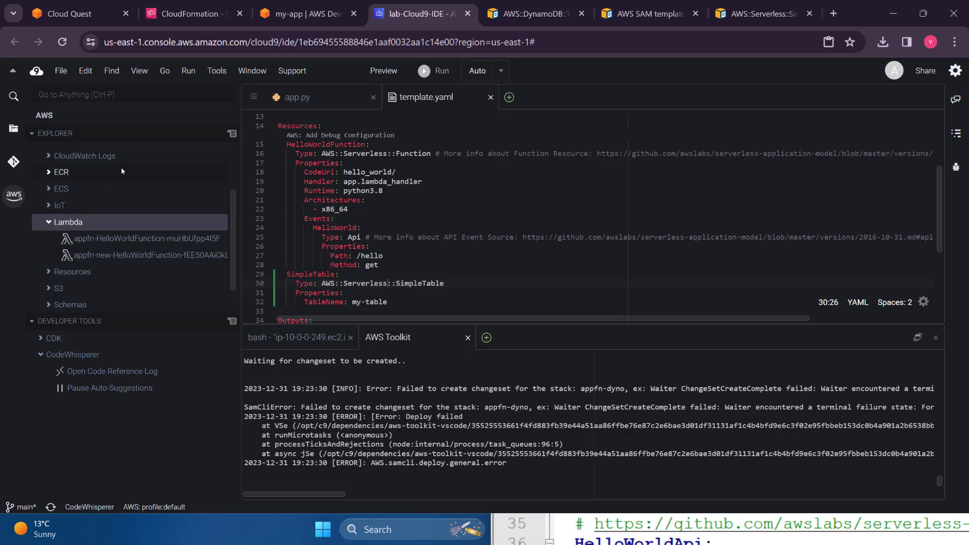
pyautogui.click(86, 173)
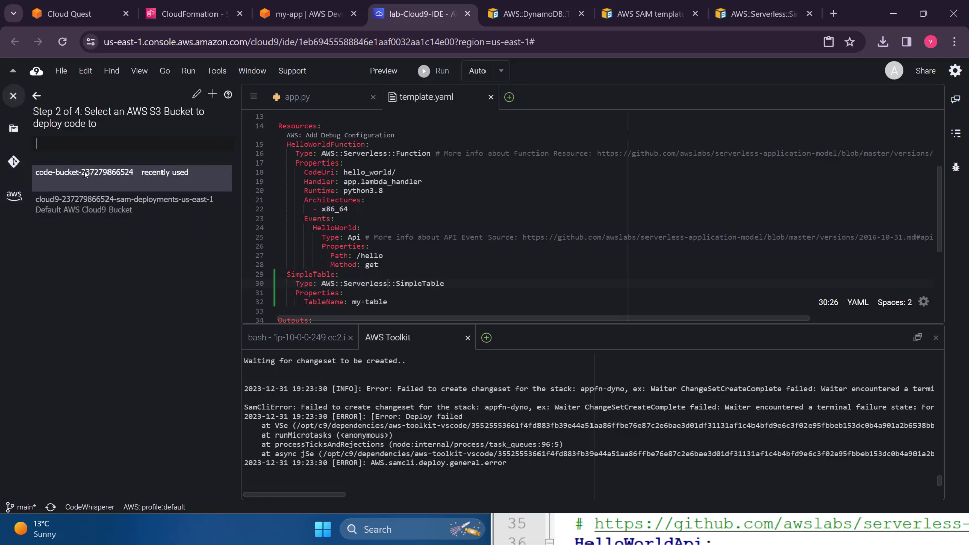
pyautogui.click(87, 172)
pyautogui.click(86, 170)
pyautogui.write('a')
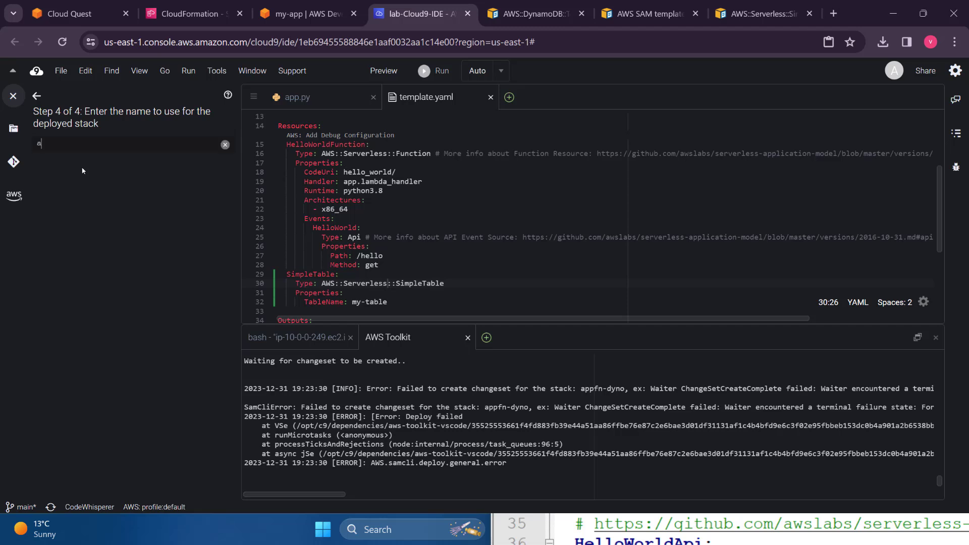
pyautogui.write('ppfn-dyno')
pyautogui.press('Return')
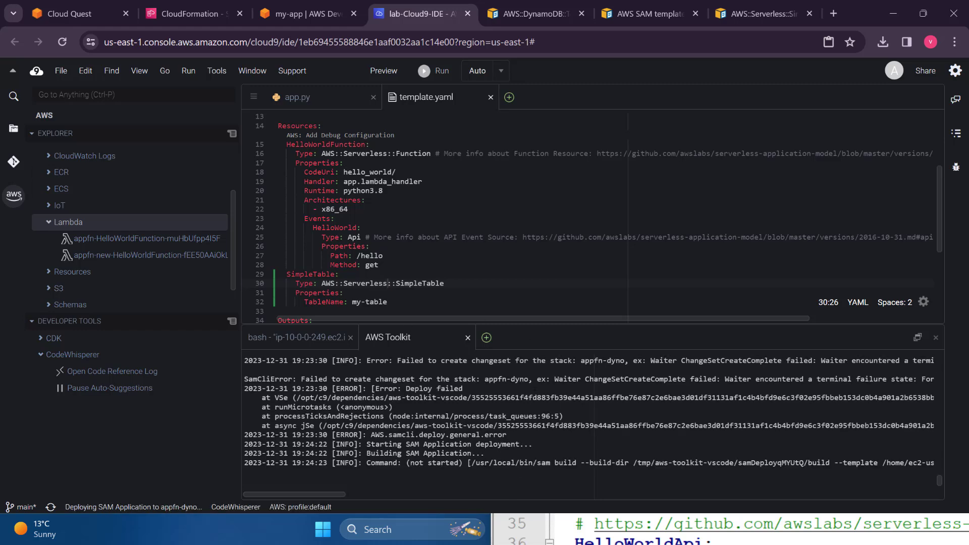
# Recheck the SimpleTable definition in template.yaml and in Notepad++'s template-diy.yaml, and return to Cloud9 to follow the deployment output.
pyautogui.scroll(-3, 369, 196)
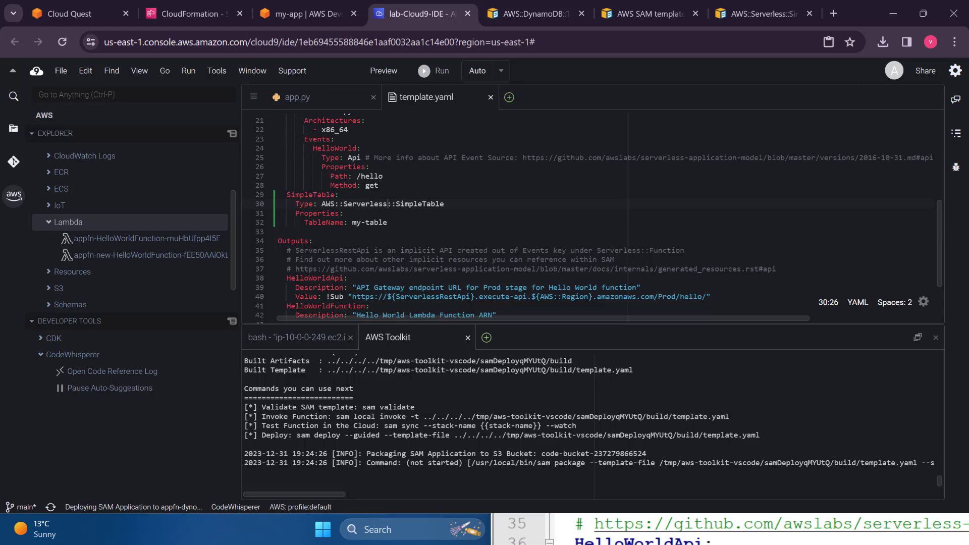
pyautogui.hotkey('alt', 'Tab')
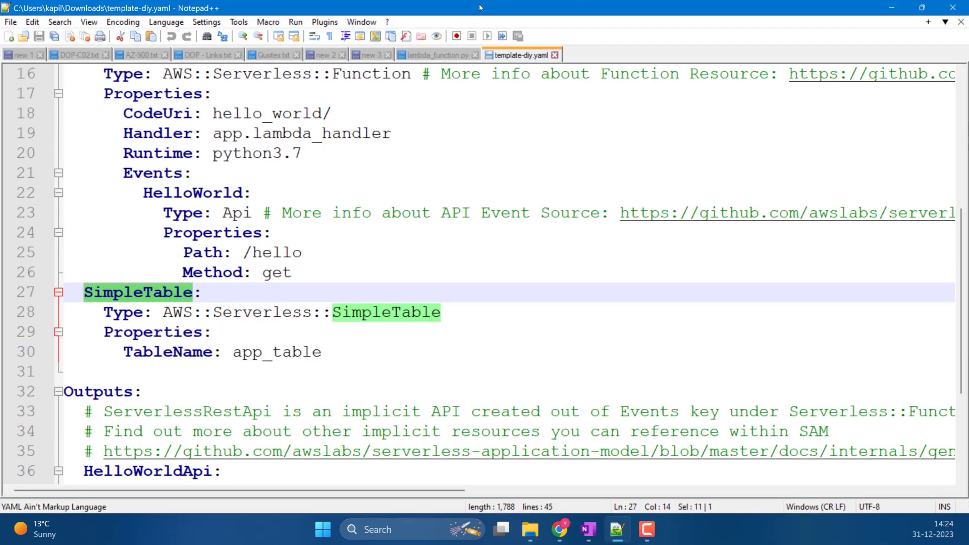
pyautogui.moveTo(873, 12); pyautogui.dragTo(909, 33)
pyautogui.hotkey('alt', 'Tab')
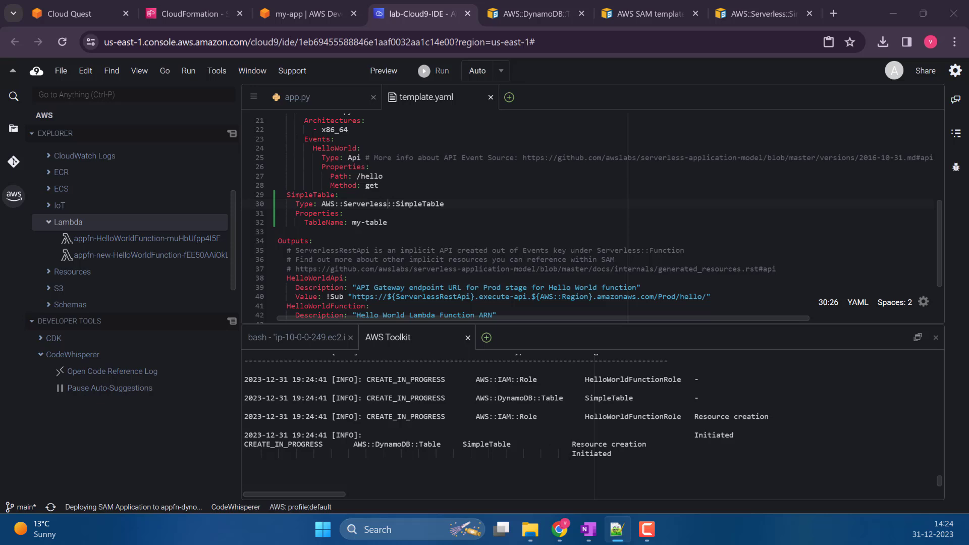
pyautogui.click(487, 465)
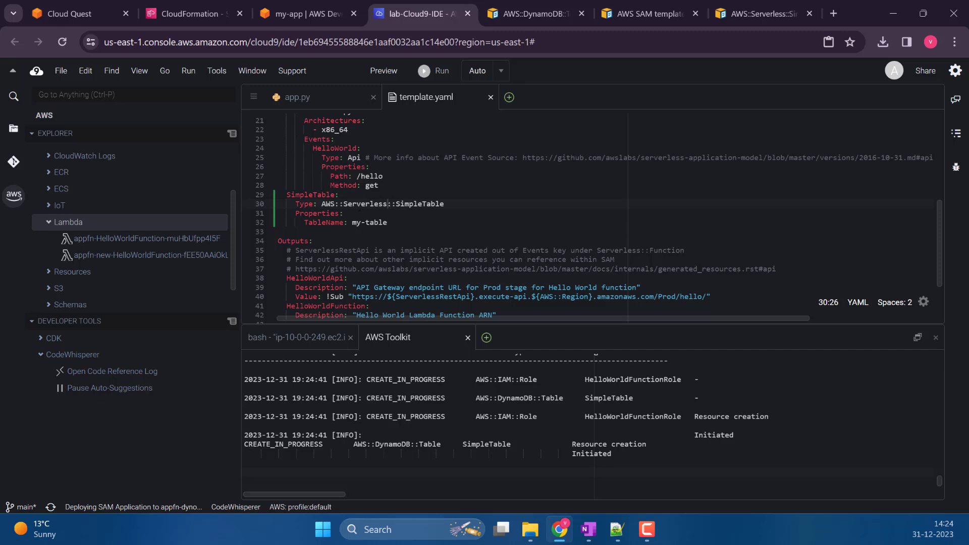
# Close all browser tabs after the Cloud9 IDE tab, removing the open AWS documentation pages.
pyautogui.click(354, 211)
pyautogui.hotkey('alt', 'Tab')
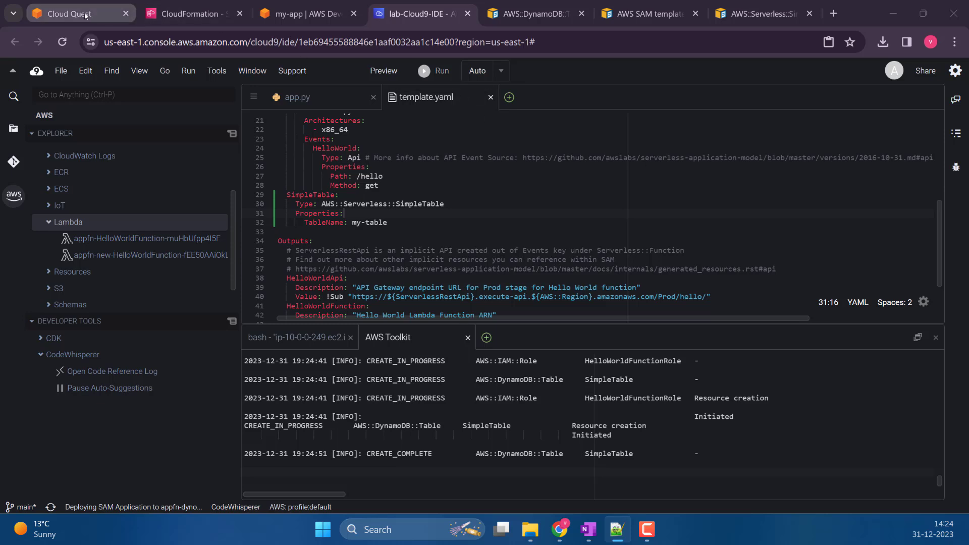
pyautogui.rightClick(461, 17)
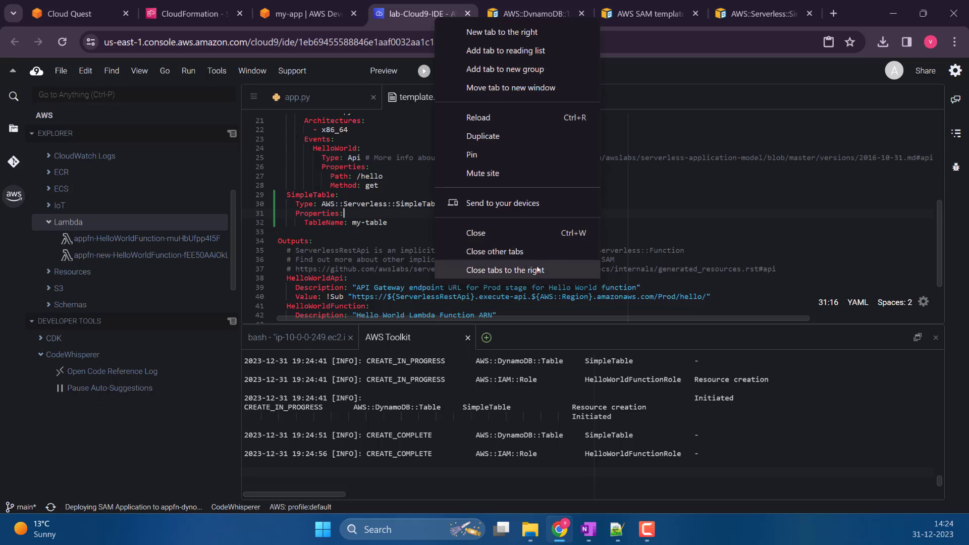
pyautogui.click(504, 270)
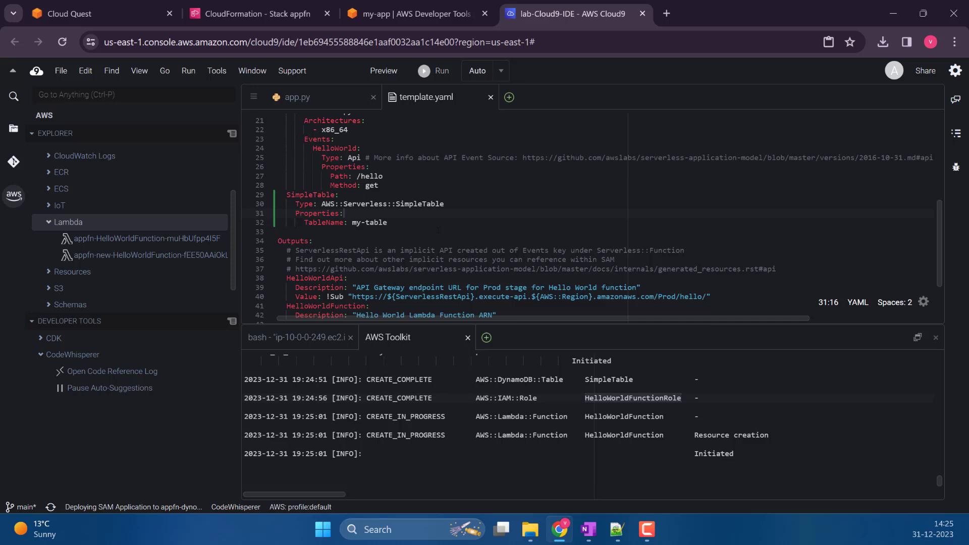
# Copy the stack name appfn-dyno from the CloudFormation stacks list and enter it as the CloudFormation stack name in Cloud Quest's validation form.
pyautogui.click(101, 14)
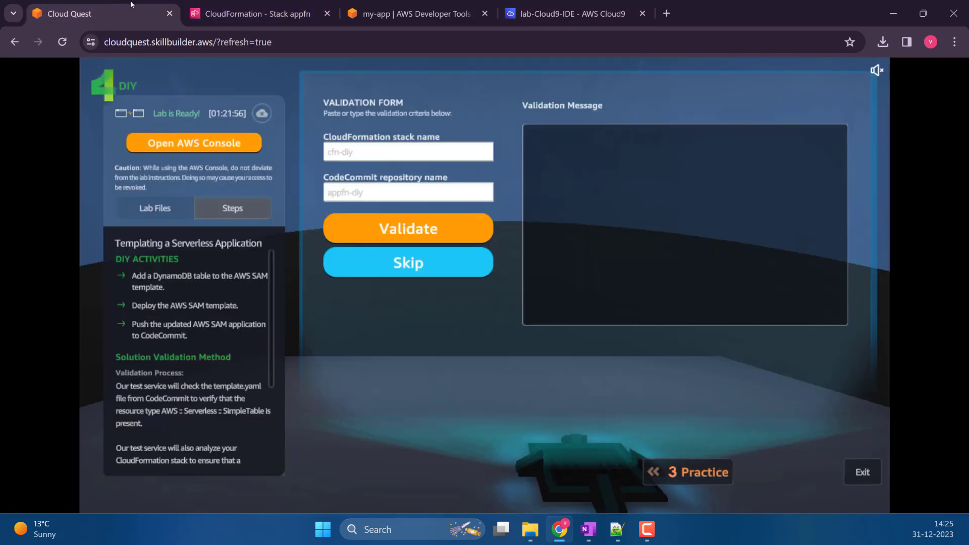
pyautogui.click(363, 154)
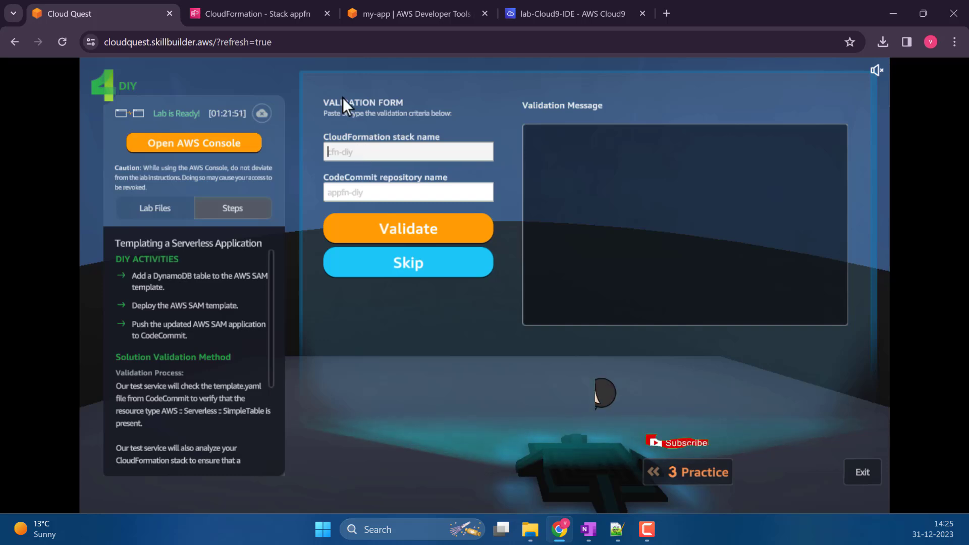
pyautogui.click(270, 5)
pyautogui.press('Escape')
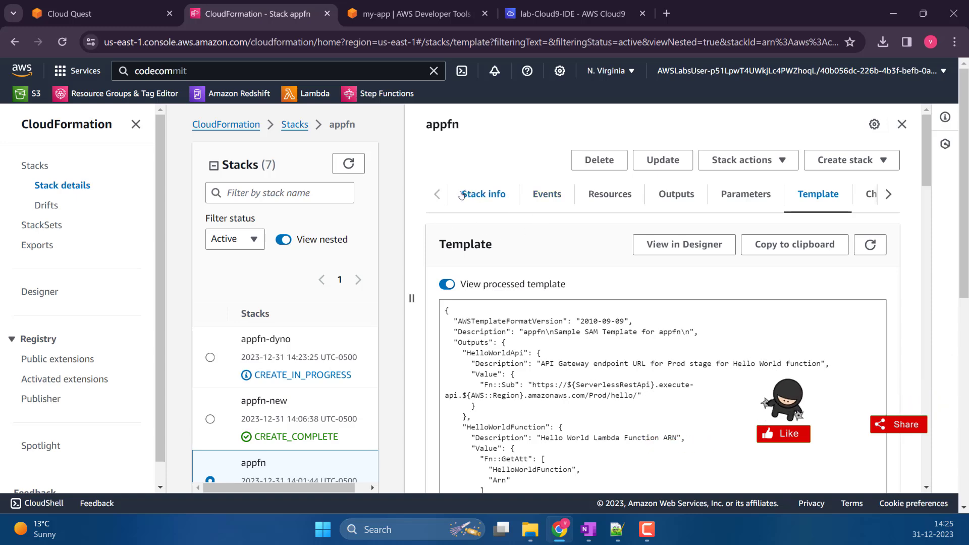
pyautogui.click(294, 124)
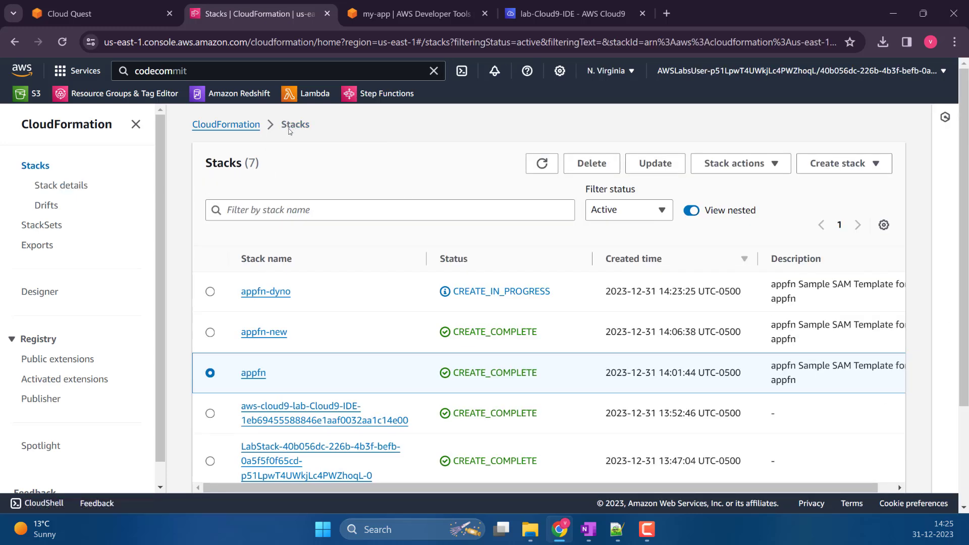
pyautogui.moveTo(300, 291); pyautogui.dragTo(234, 297)
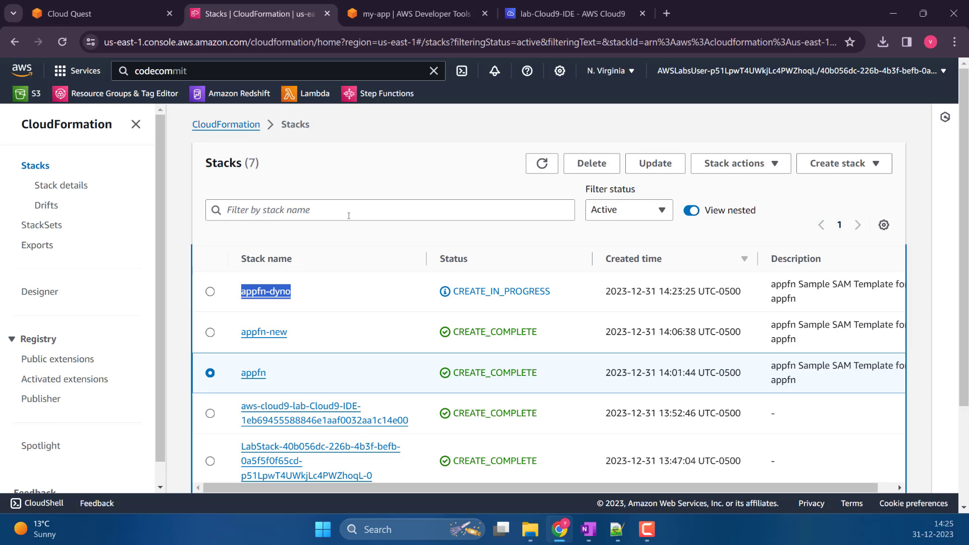
pyautogui.click(117, 3)
pyautogui.click(389, 192)
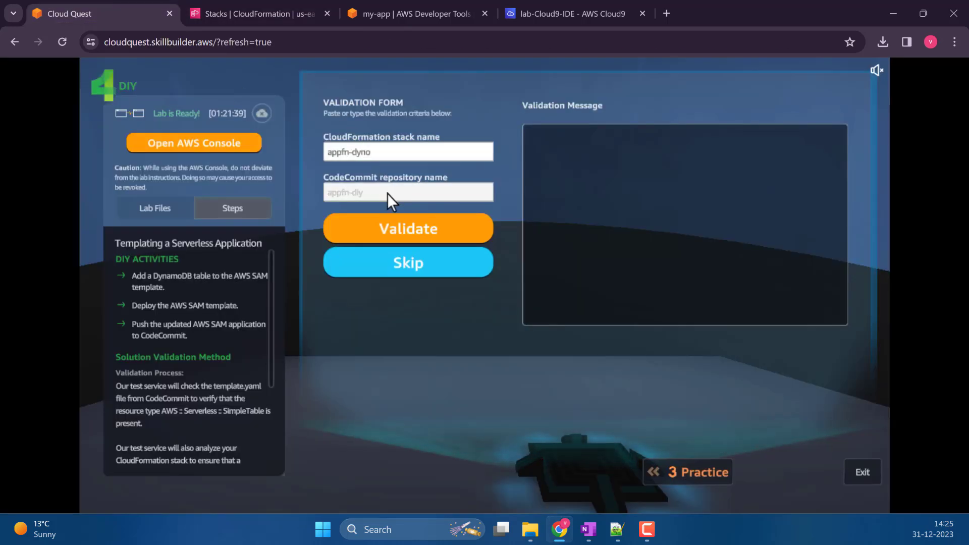
# Return to the Cloud9 IDE and bring up its bash terminal in a maximized pane.
pyautogui.click(245, 4)
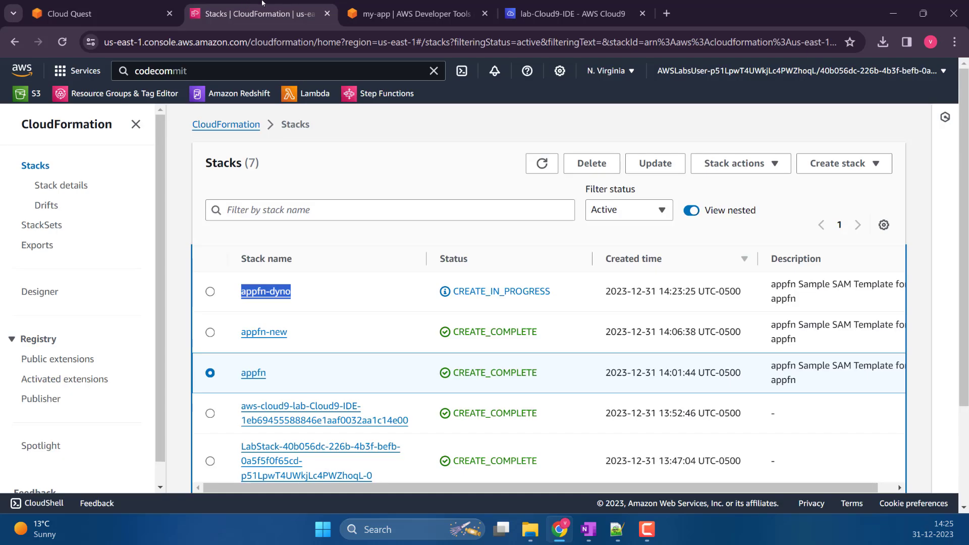
pyautogui.click(414, 4)
pyautogui.click(575, 3)
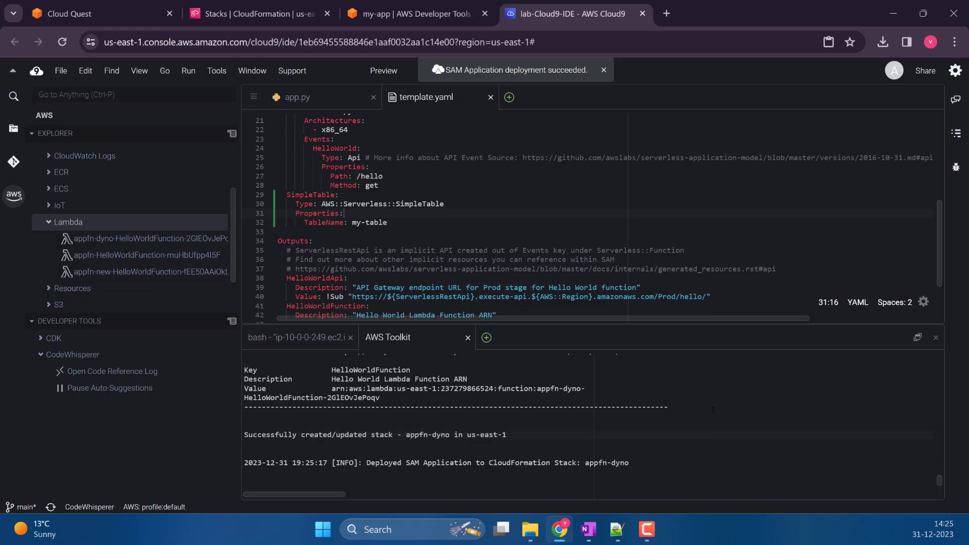
pyautogui.click(297, 337)
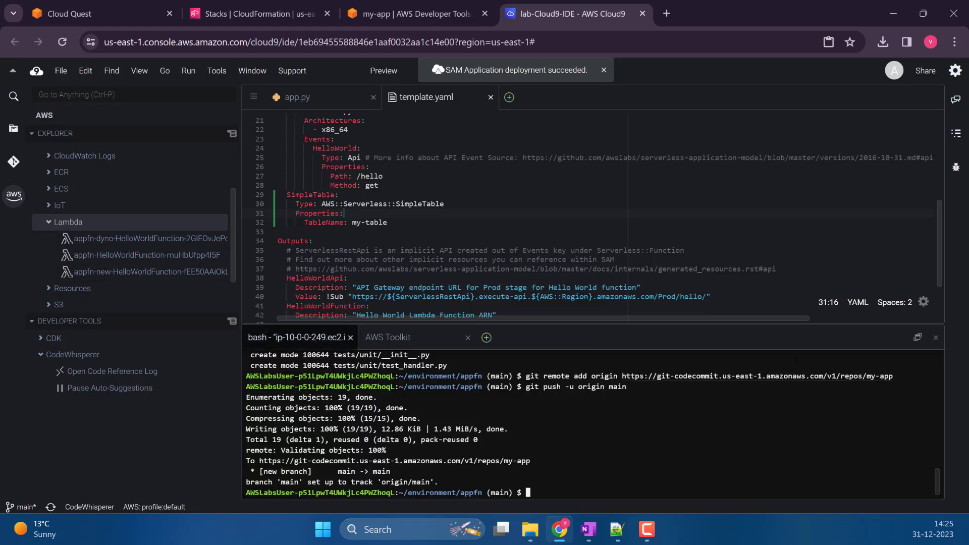
pyautogui.click(917, 337)
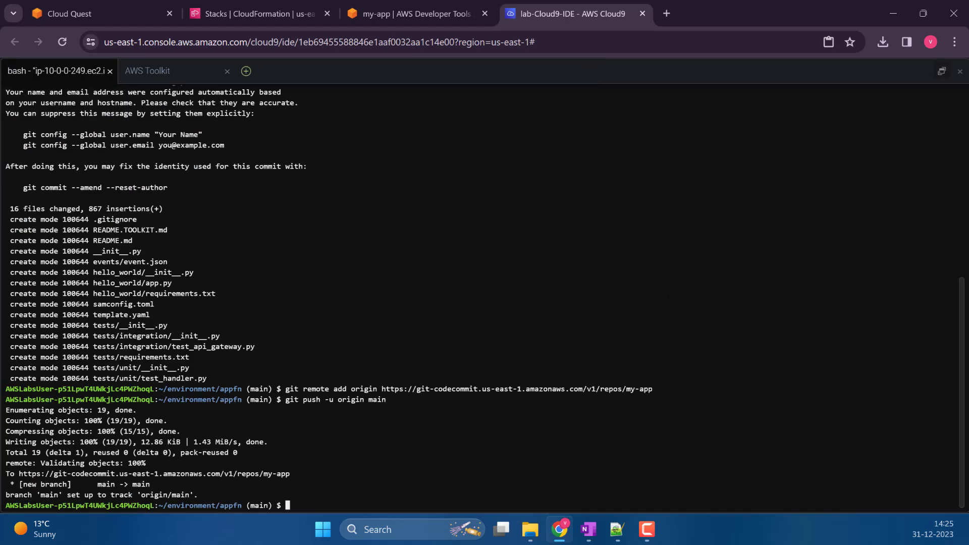
# Clear the terminal and stage all changes in the appfn folder with "git add .".
pyautogui.hotkey('ctrl', 'l')
pyautogui.press('Up')
pyautogui.press('Up')
pyautogui.press('Up')
pyautogui.press('Up')
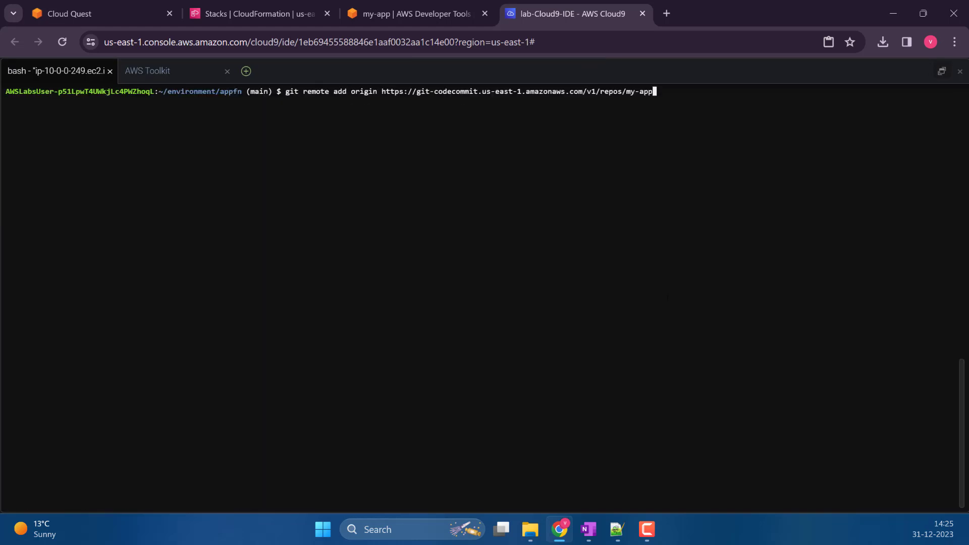
pyautogui.press('Down')
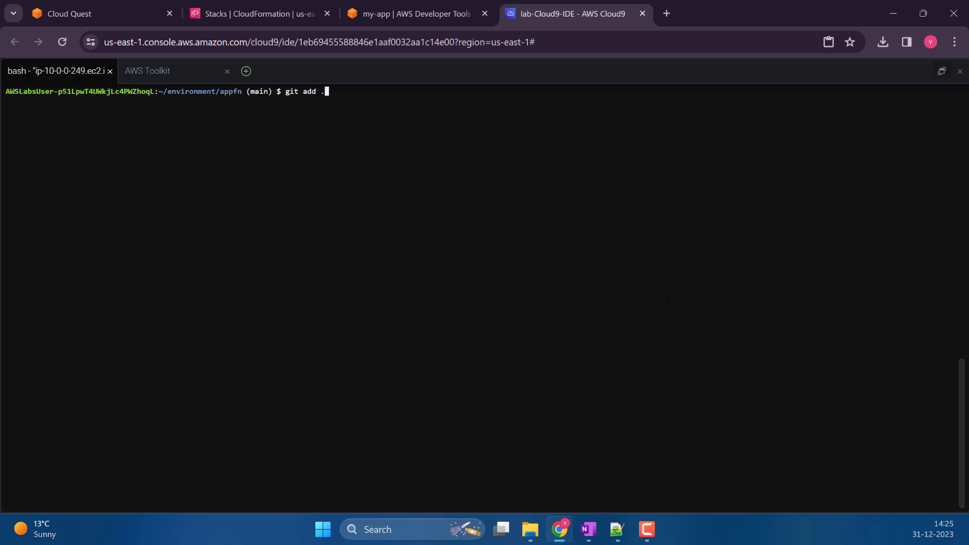
pyautogui.write('\\')
pyautogui.press('BackSpace')
pyautogui.press('Return')
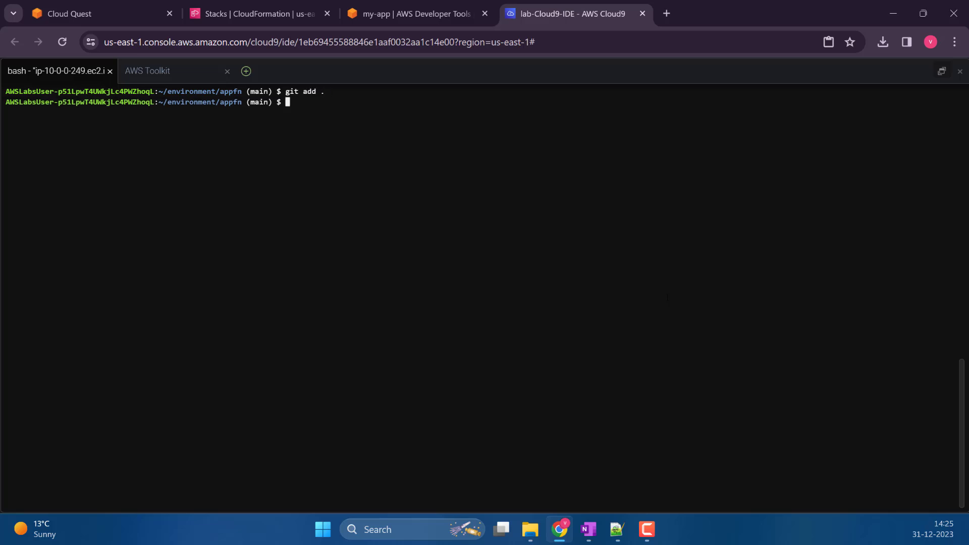
# Commit the staged changes by reusing the earlier commit command with the message changed to "second commit".
pyautogui.write('git push -u origin main')
pyautogui.press('Up')
pyautogui.press('Up')
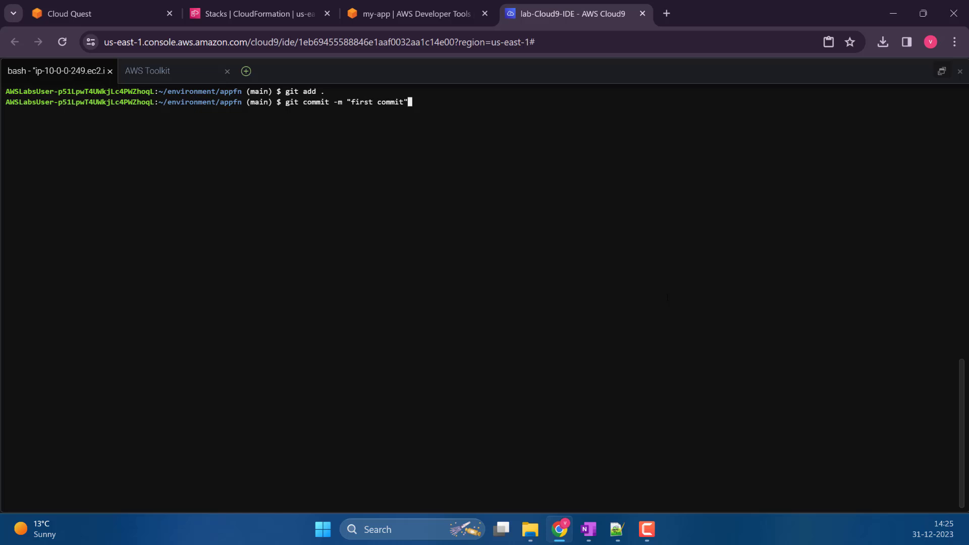
pyautogui.press('Left')
pyautogui.press('Left')
pyautogui.press('Left')
pyautogui.press('Left')
pyautogui.press('Left')
pyautogui.press('Left')
pyautogui.press('Left')
pyautogui.press('Left')
pyautogui.write('nd')
pyautogui.press('Return')
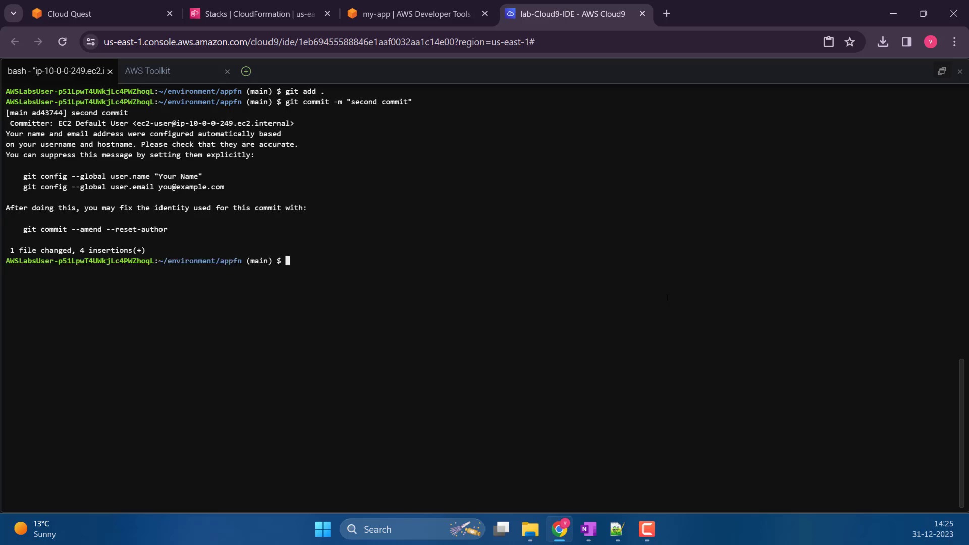
# Push the new commit to the my-app CodeCommit repository with "git push -u origin main".
pyautogui.press('Up')
pyautogui.press('Up')
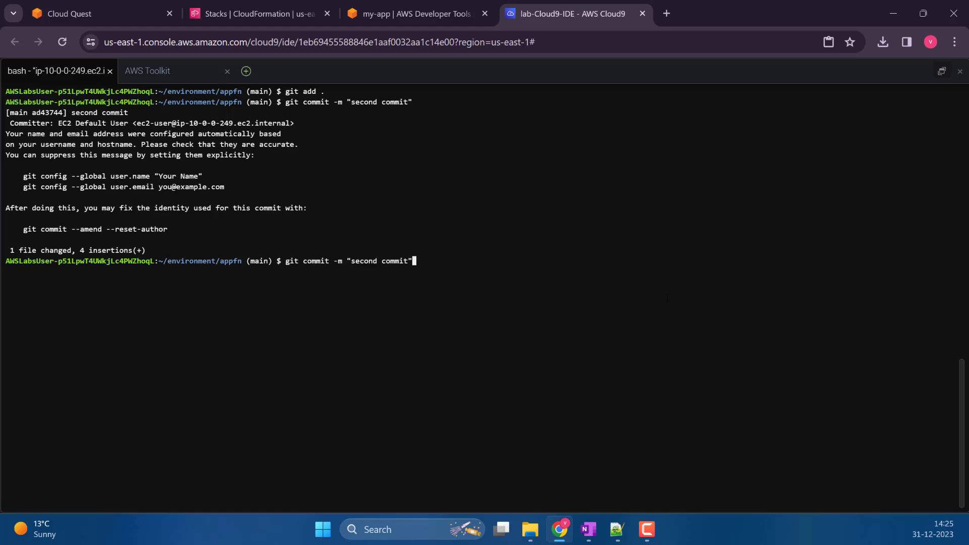
pyautogui.press('Down')
pyautogui.press('Up')
pyautogui.press('Up')
pyautogui.press('Up')
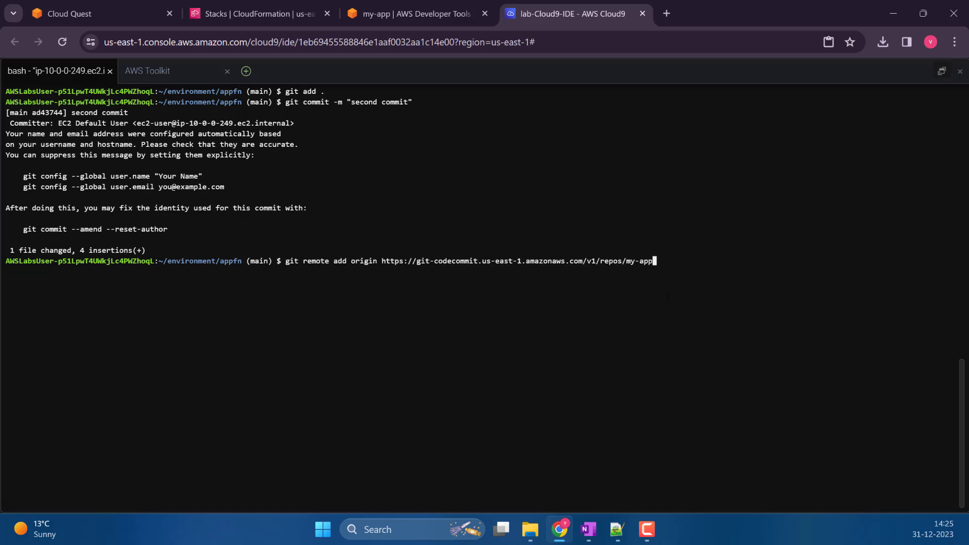
pyautogui.press('Down')
pyautogui.press('Return')
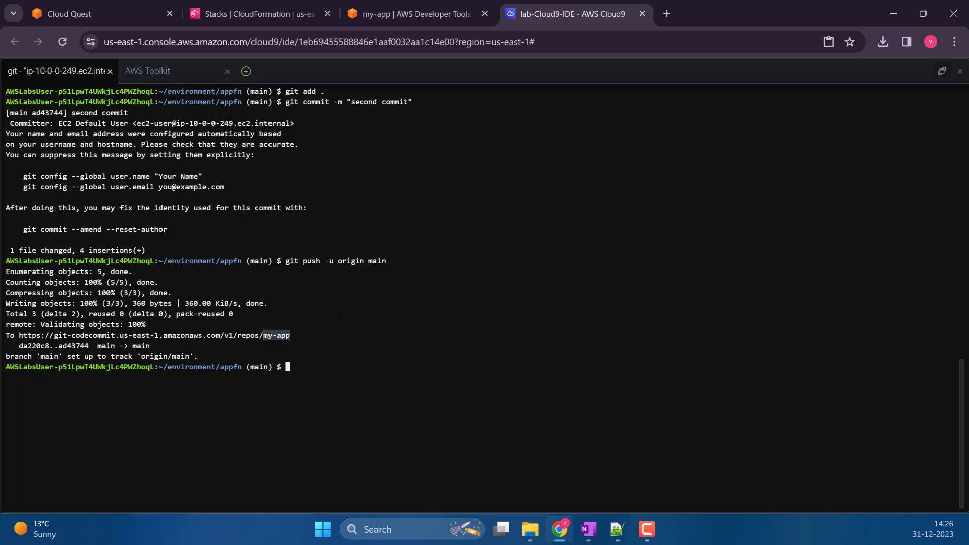
# Enter my-app as the CodeCommit repository name in Cloud Quest's validation form and validate the DIY solution.
pyautogui.click(87, 8)
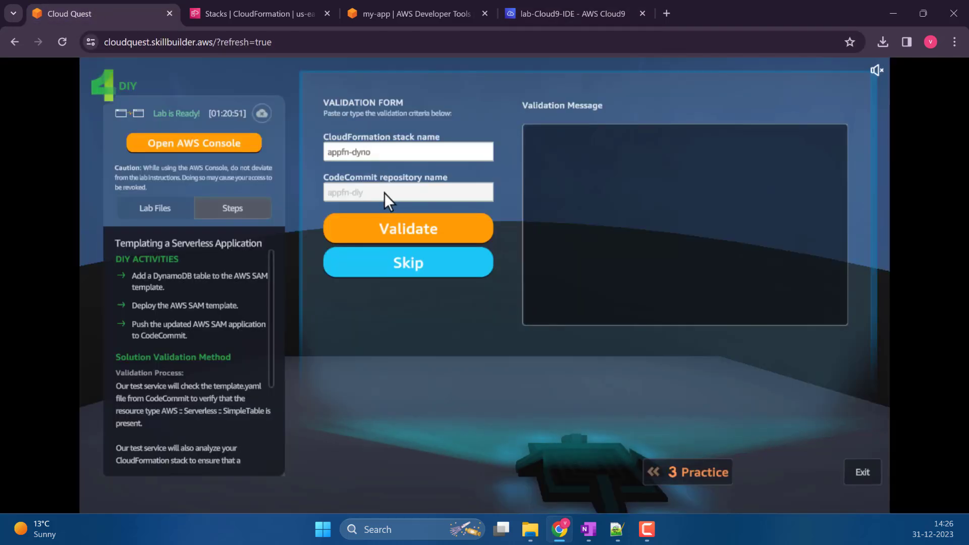
pyautogui.write('my-app')
pyautogui.click(448, 235)
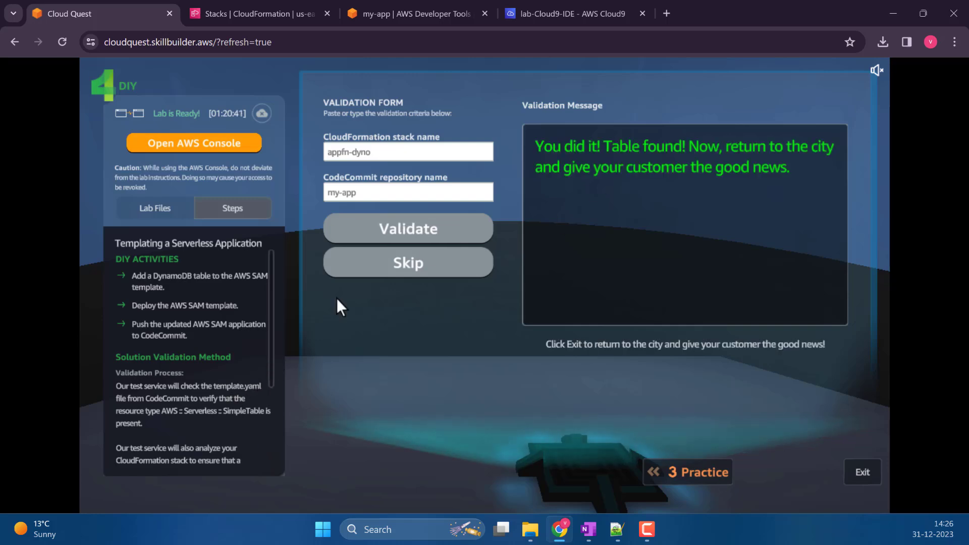
# Read the rest of the DIY steps, and open my-table in the DynamoDB console to examine its general information.
pyautogui.moveTo(269, 355); pyautogui.dragTo(273, 460)
pyautogui.click(409, 14)
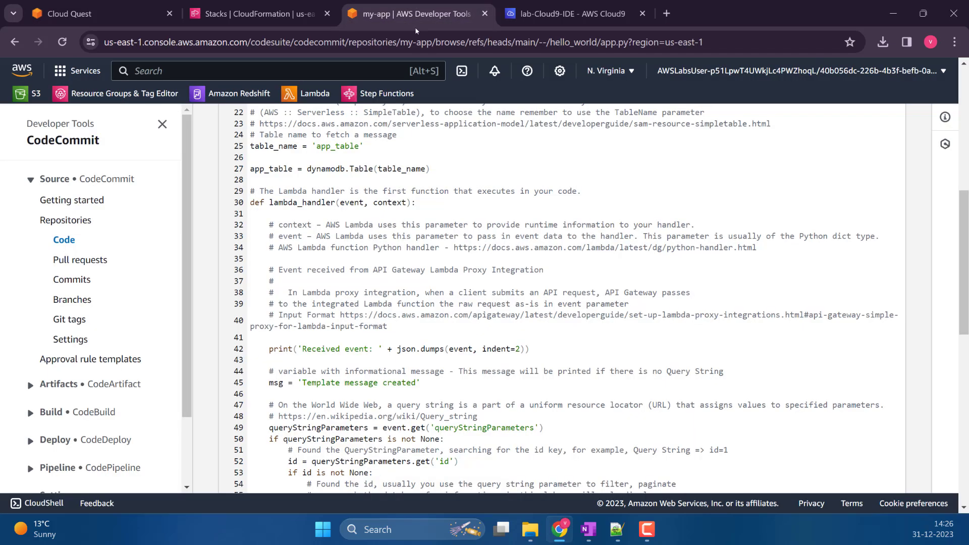
pyautogui.click(347, 66)
pyautogui.write('dyna')
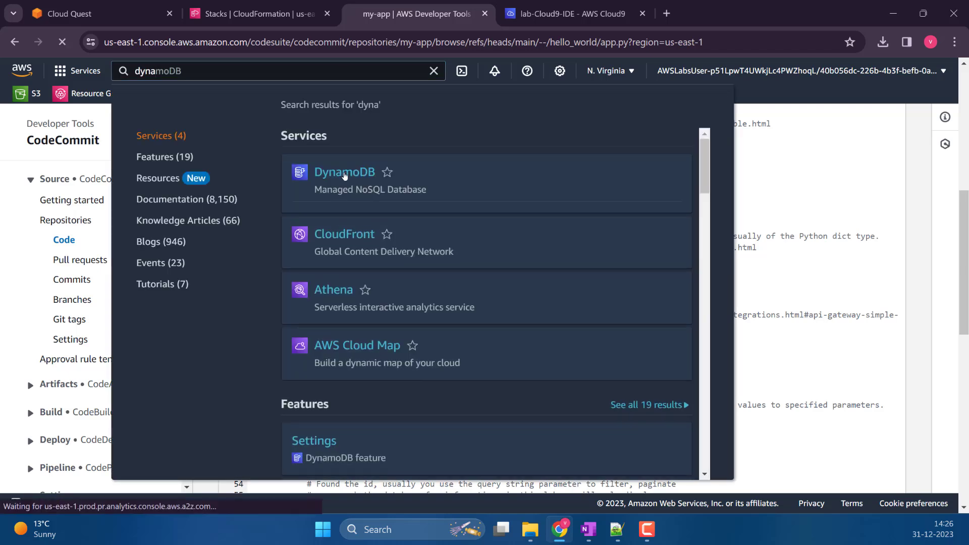
pyautogui.click(345, 172)
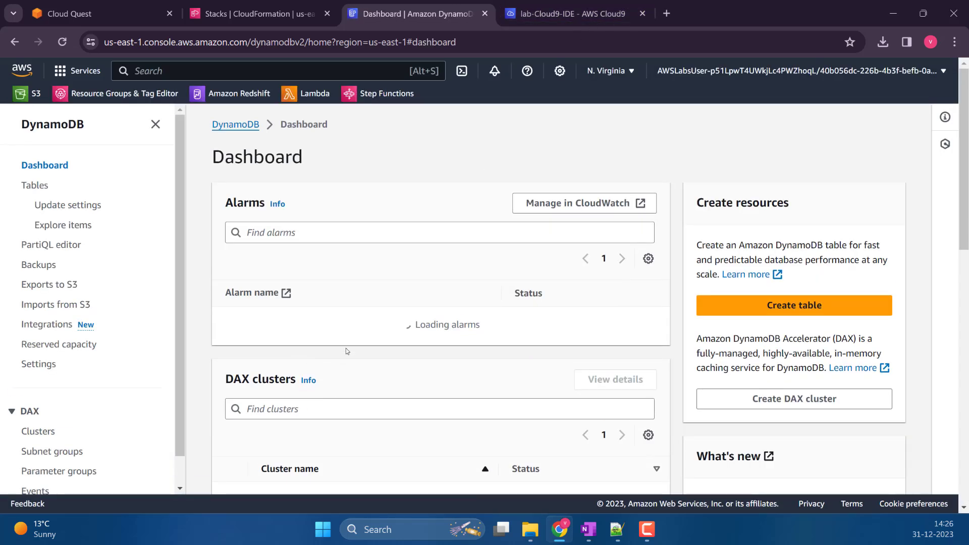
pyautogui.click(42, 188)
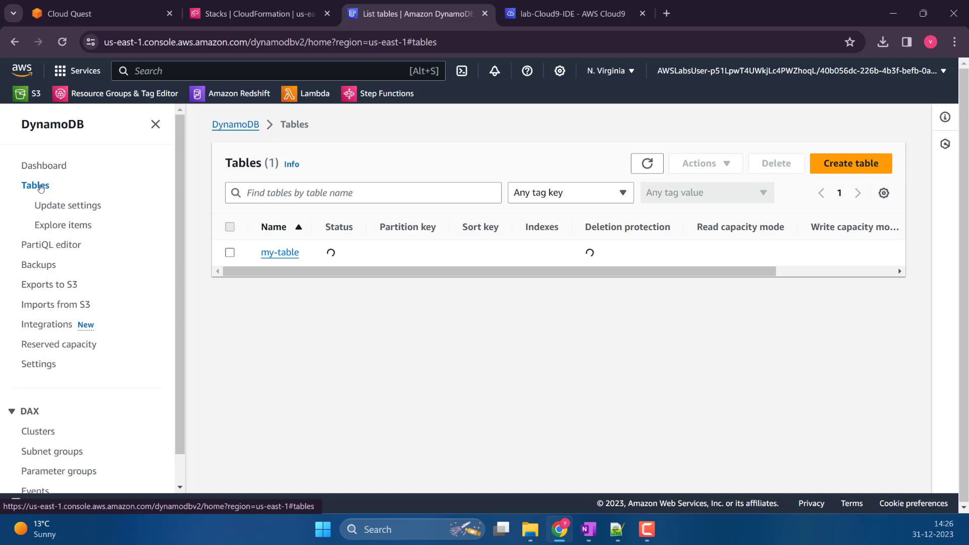
pyautogui.click(281, 252)
pyautogui.scroll(-5, 380, 313)
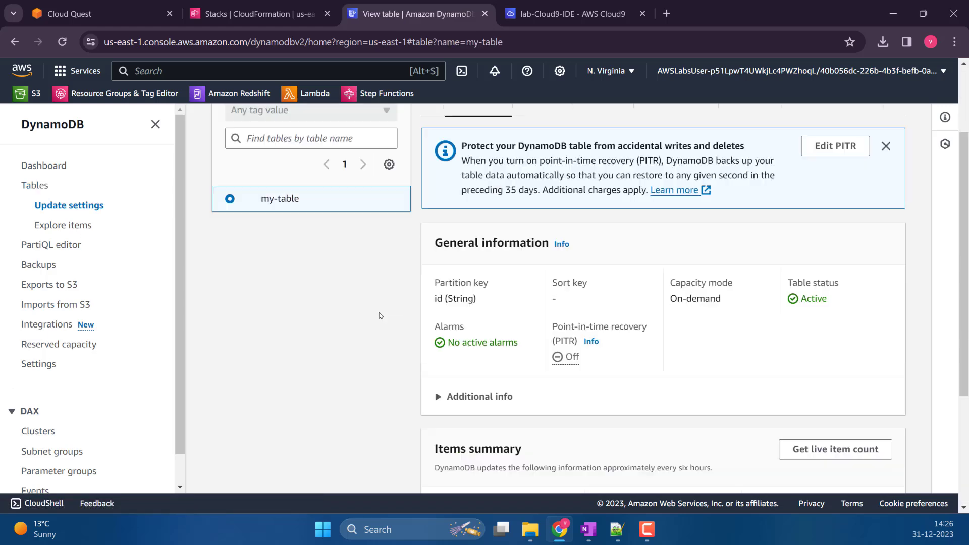
# Check the CloudFormation stacks list, and exit the DIY lab in Cloud Quest to return to the city.
pyautogui.click(585, 11)
pyautogui.click(279, 7)
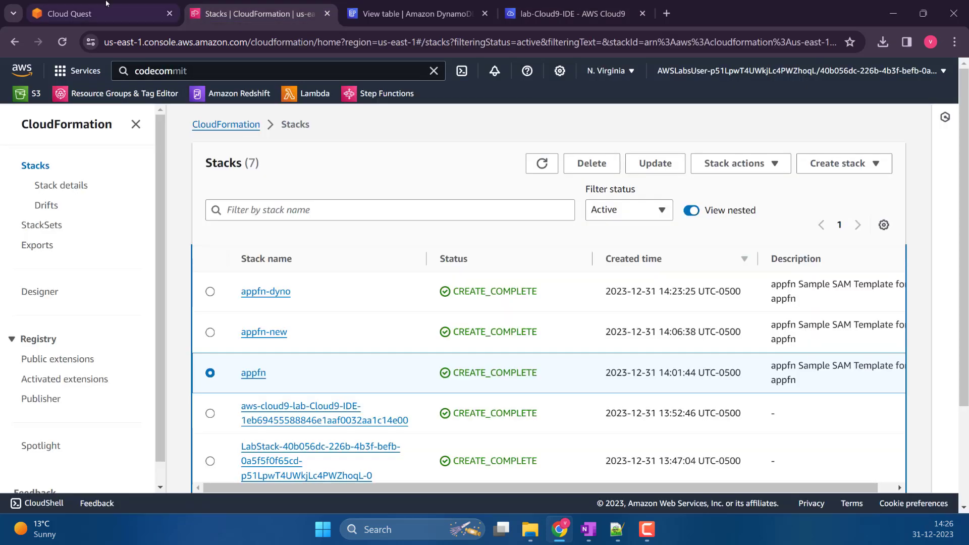
pyautogui.click(107, 6)
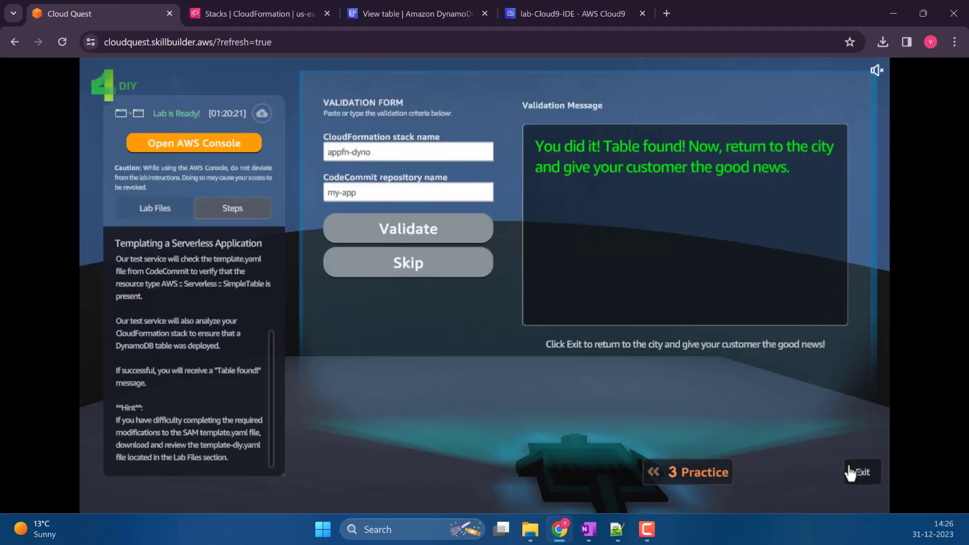
pyautogui.click(858, 471)
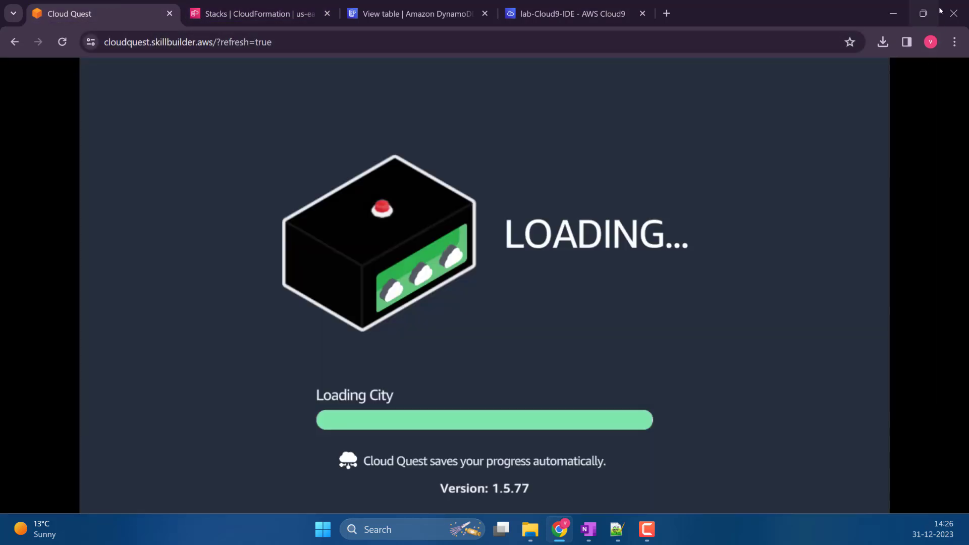
# Switch the browser to full screen and ride the sailboard along the city road beside the amusement park.
pyautogui.click(953, 41)
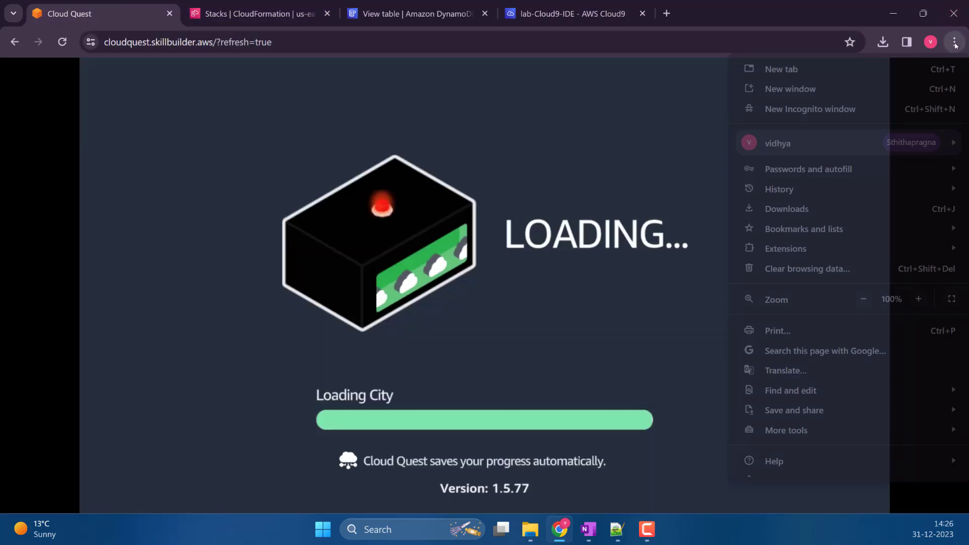
pyautogui.click(950, 295)
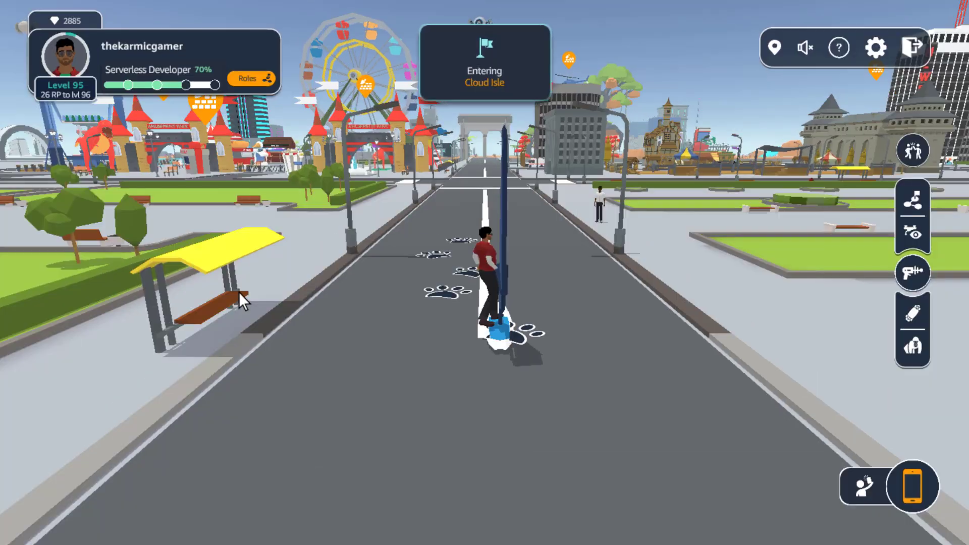
pyautogui.moveTo(406, 340); pyautogui.dragTo(555, 361)
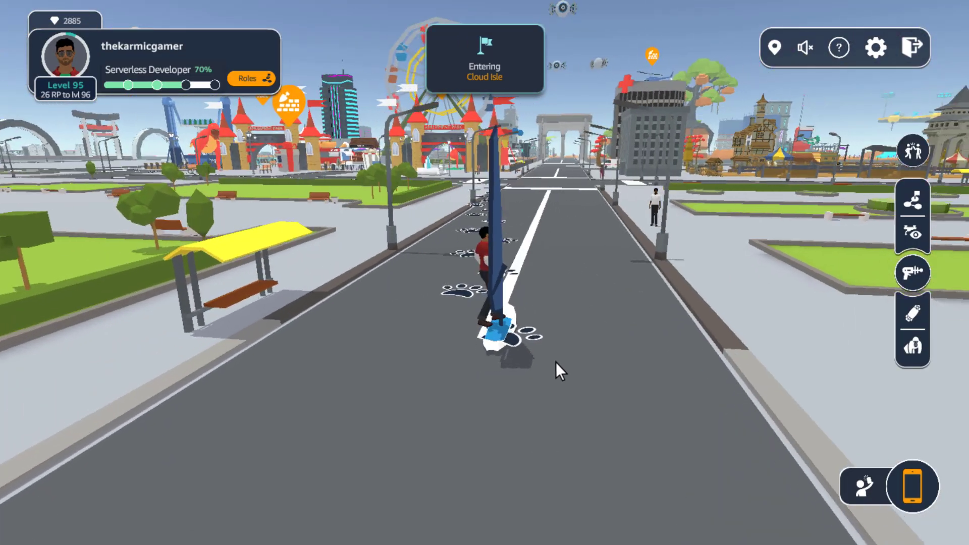
pyautogui.press('w')
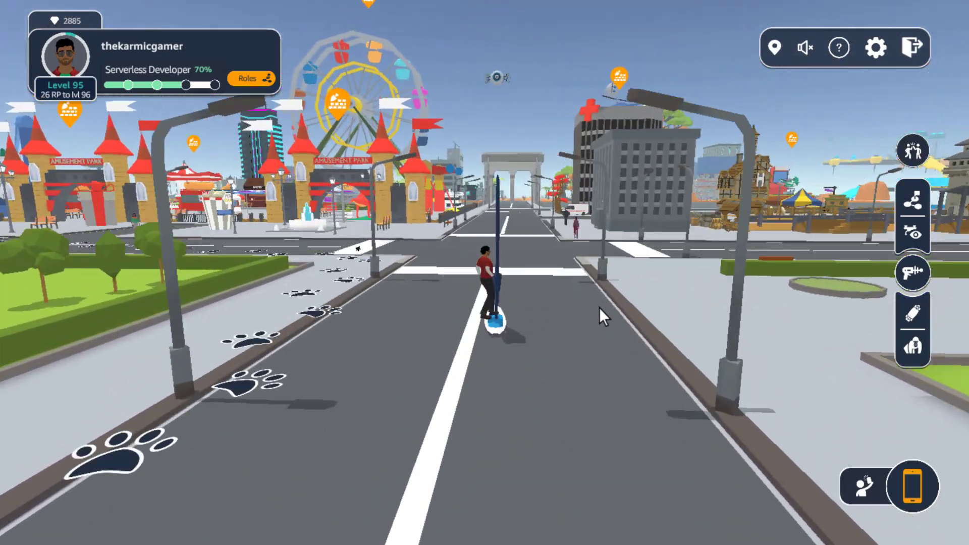
pyautogui.moveTo(599, 308); pyautogui.dragTo(555, 330)
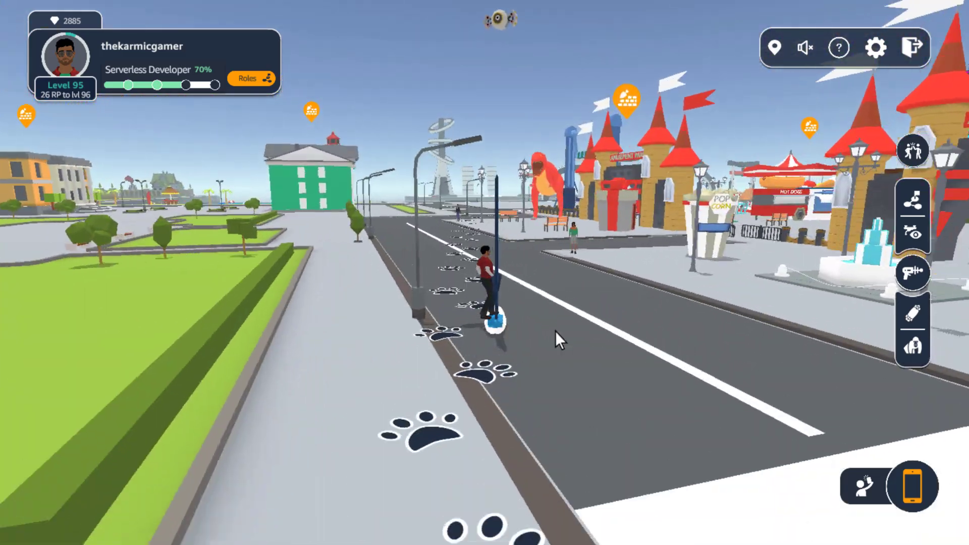
pyautogui.press('s')
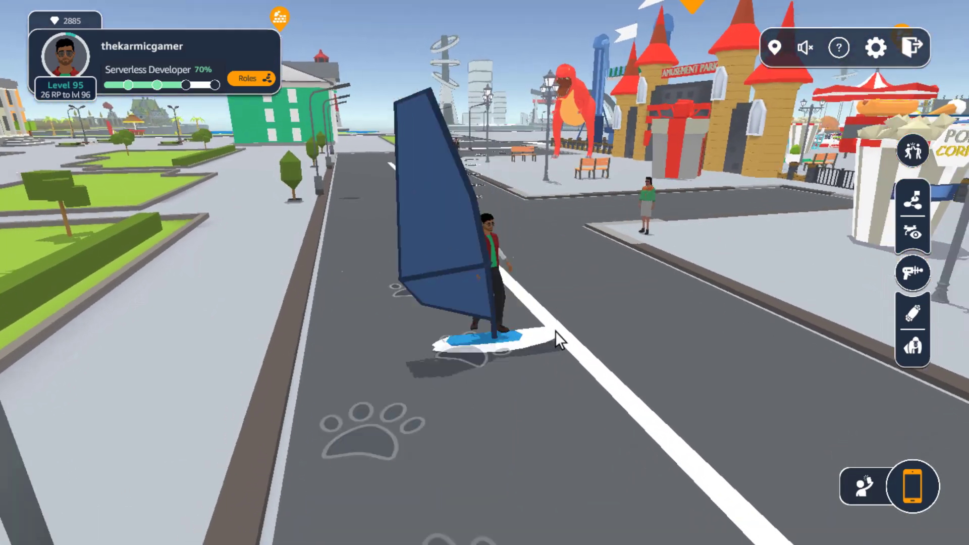
pyautogui.moveTo(280, 360); pyautogui.dragTo(1, 378)
pyautogui.press('w')
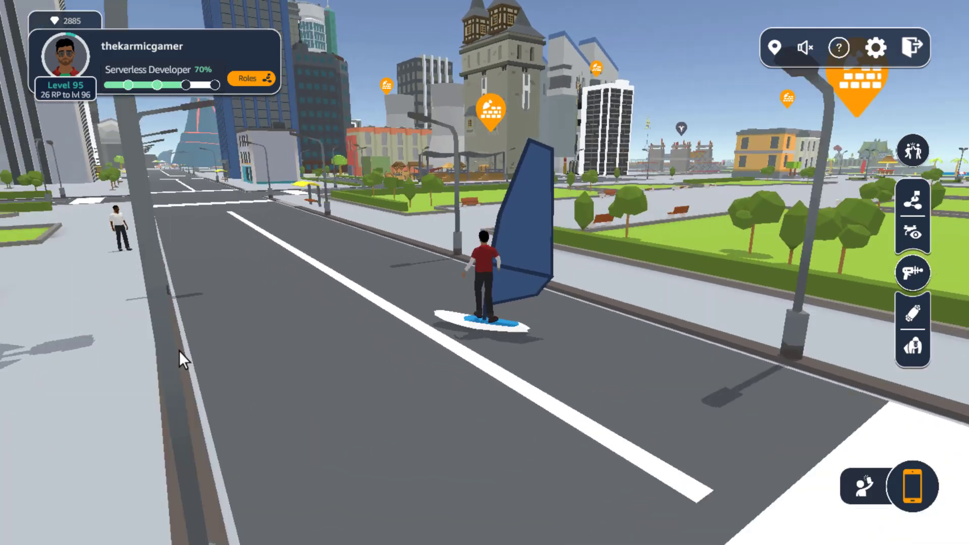
pyautogui.moveTo(179, 350); pyautogui.dragTo(419, 371)
pyautogui.moveTo(231, 296); pyautogui.dragTo(126, 325)
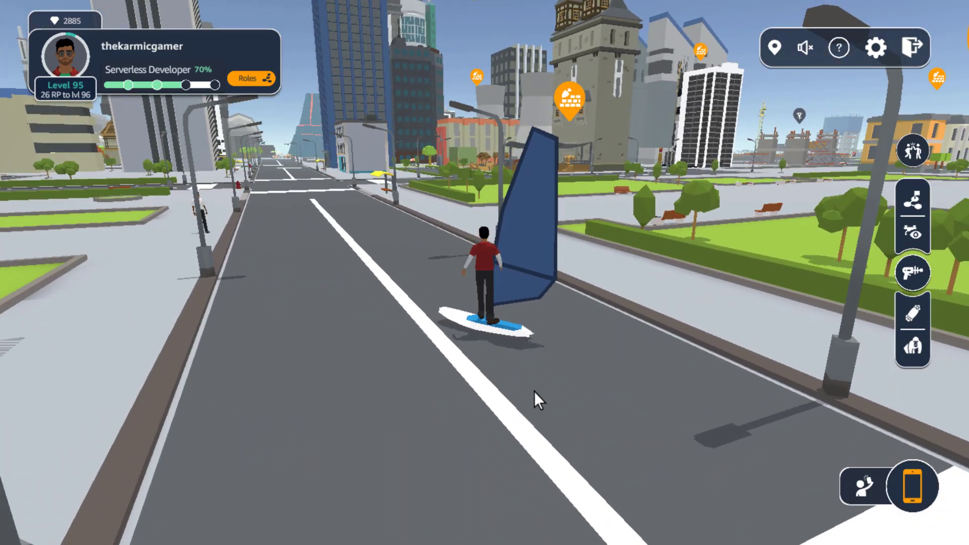
# Collect the reward for the Templating a Serverless Application assignment, choosing Option #3 as the coffee shop layout.
pyautogui.click(913, 488)
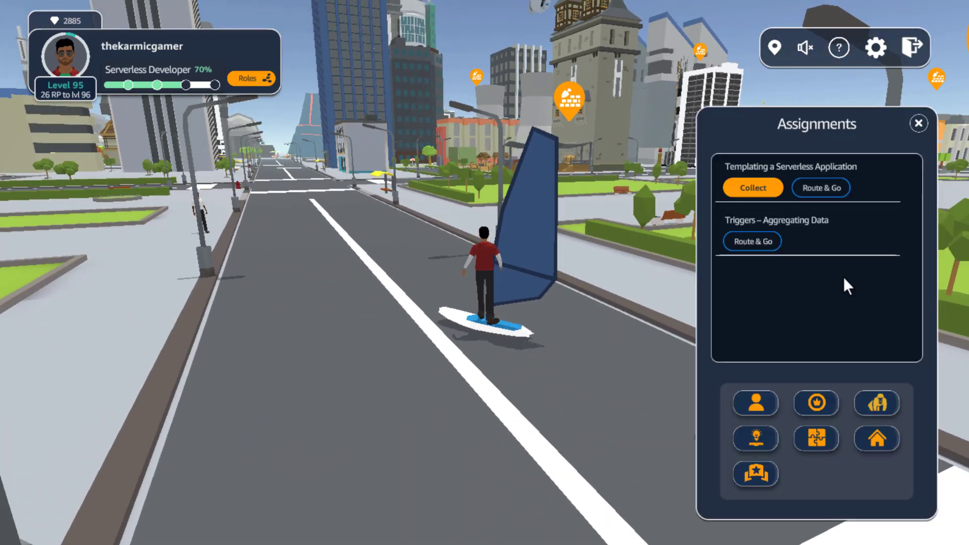
pyautogui.click(754, 185)
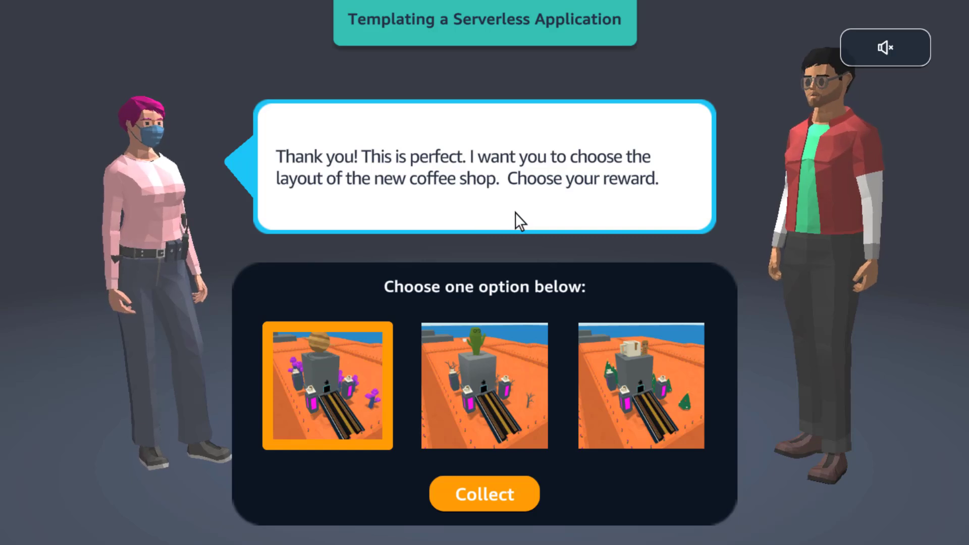
pyautogui.click(648, 394)
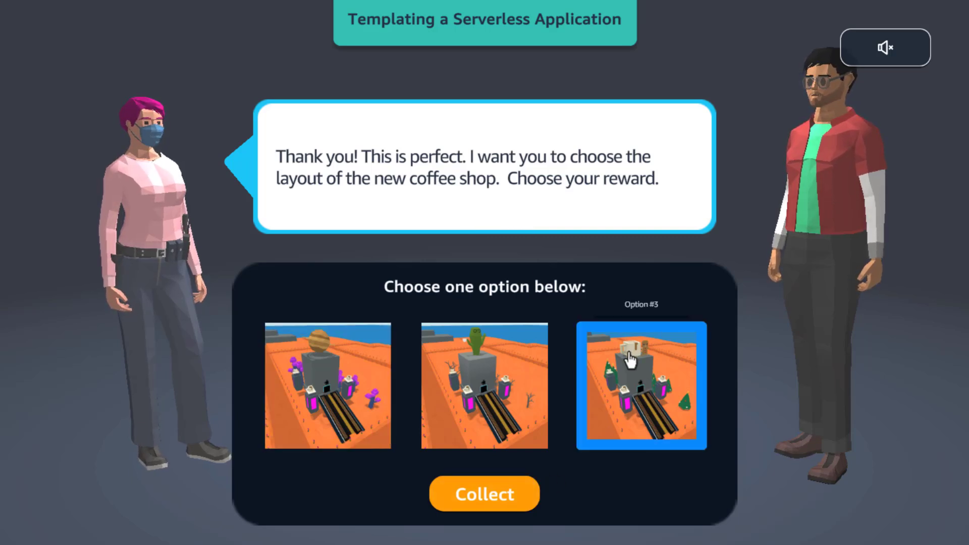
pyautogui.click(480, 490)
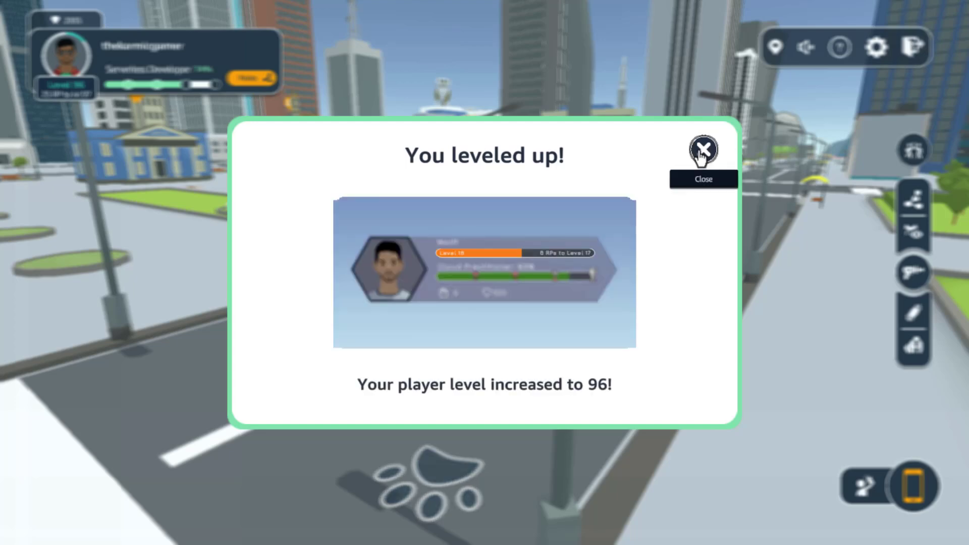
# Close the level-up notice and rate the Templating a Serverless Application assignment five stars before leaving the rewards summary.
pyautogui.click(701, 151)
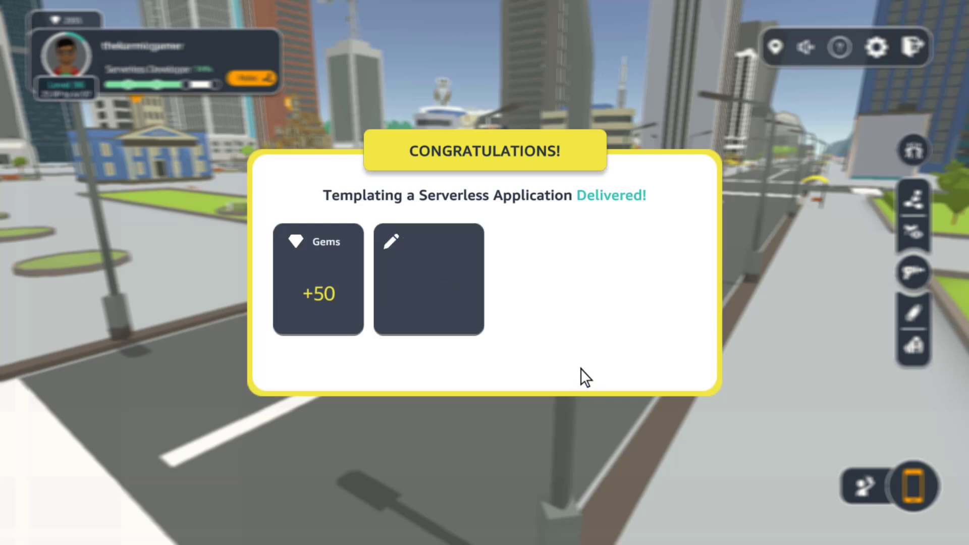
pyautogui.click(538, 397)
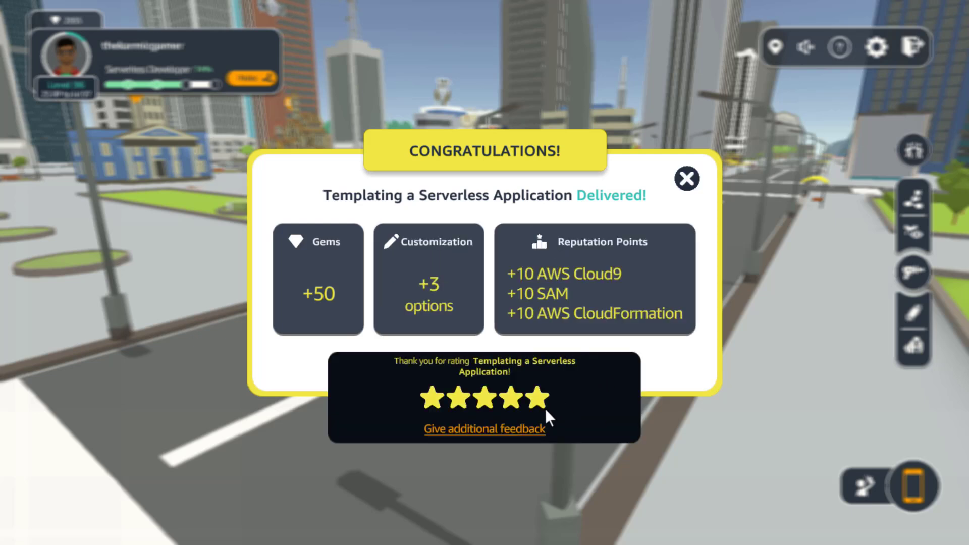
pyautogui.click(686, 179)
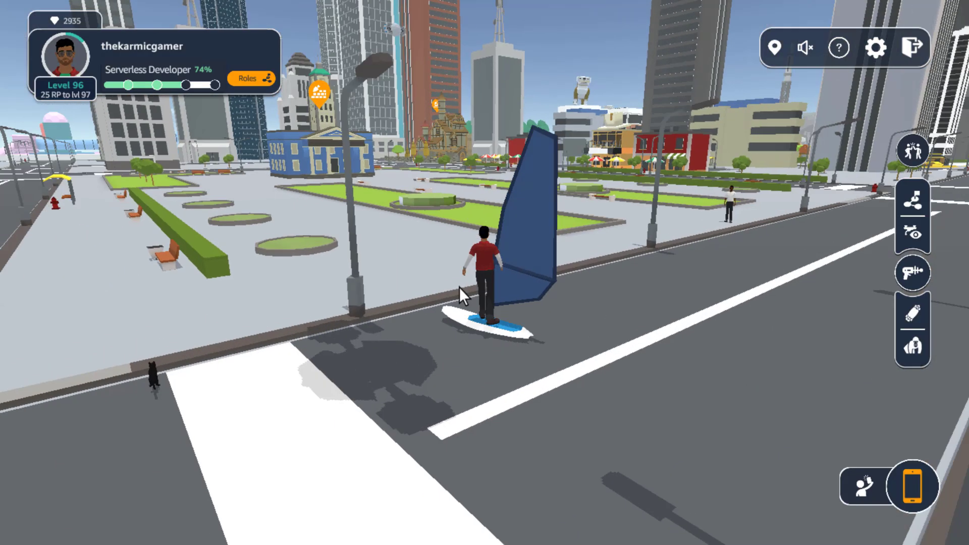
# Ride the sailboard through the junction by the amusement park and along the road towards the city towers.
pyautogui.moveTo(459, 287); pyautogui.dragTo(888, 301)
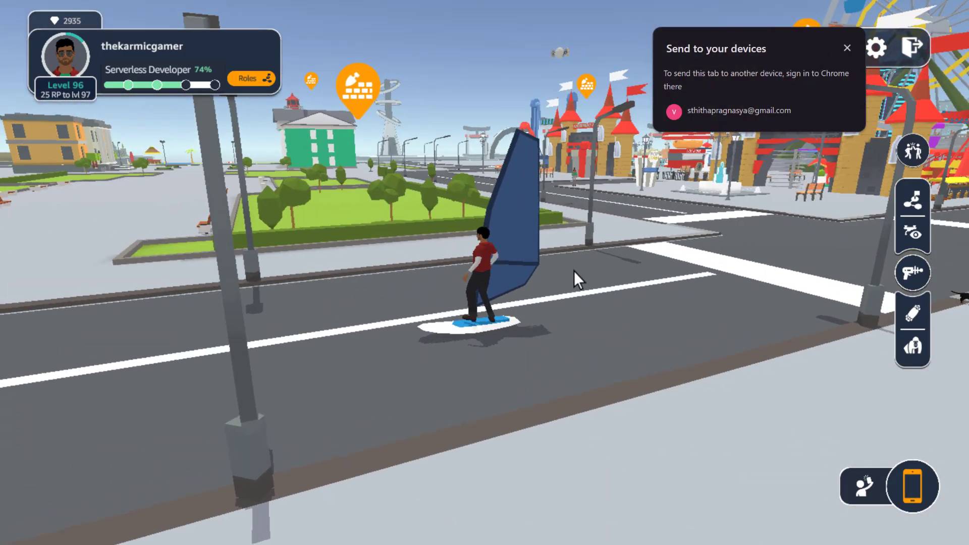
pyautogui.click(595, 267)
pyautogui.press('w')
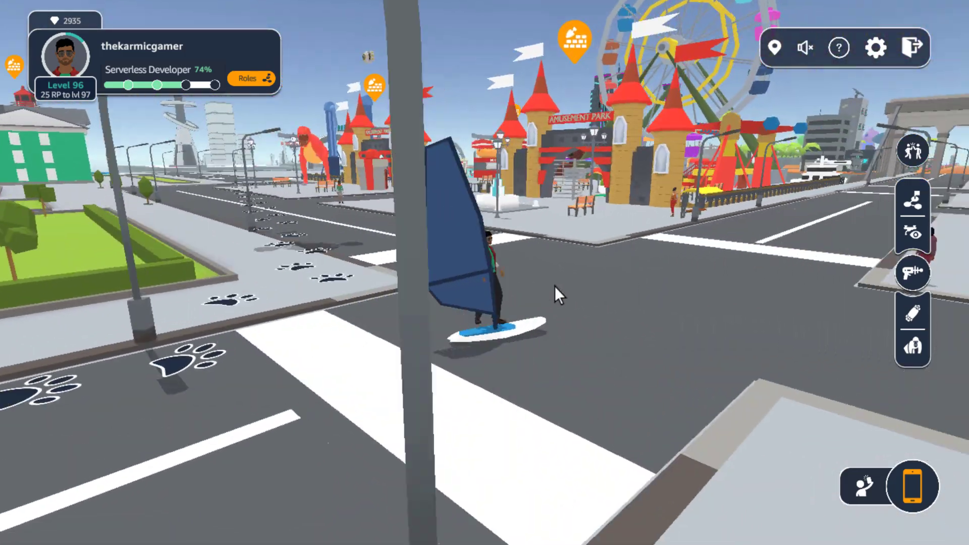
pyautogui.moveTo(555, 286); pyautogui.dragTo(811, 411)
pyautogui.moveTo(414, 322); pyautogui.dragTo(832, 353)
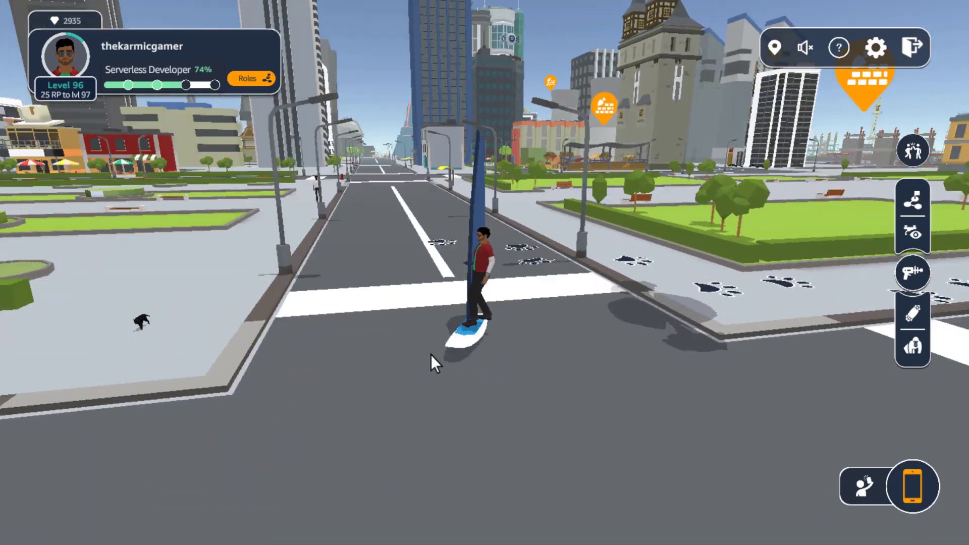
pyautogui.press('w')
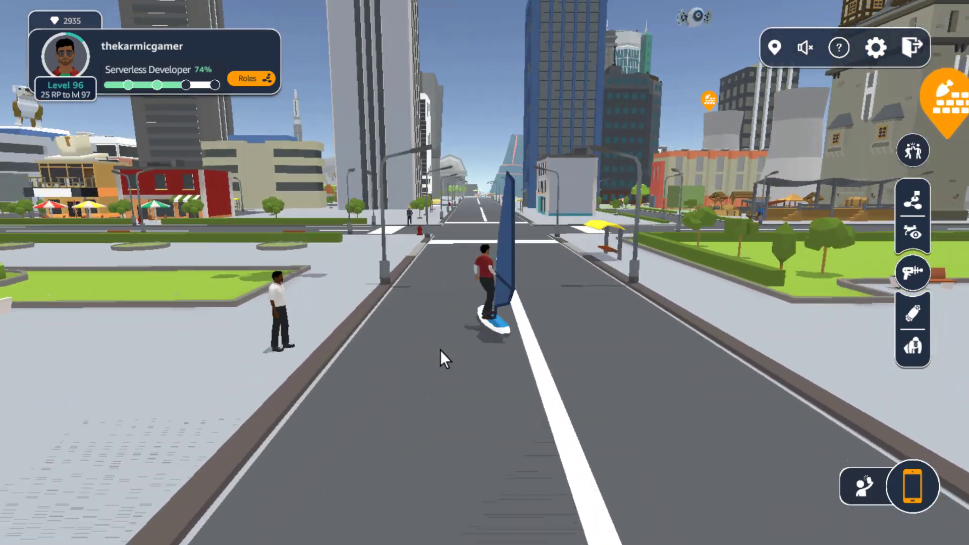
pyautogui.press('w')
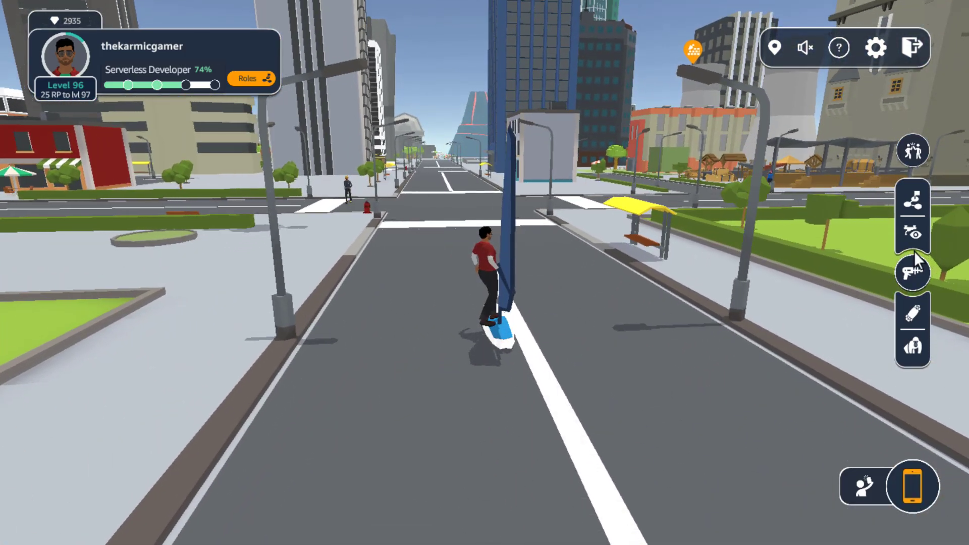
# Enter Drone Capture Mode, shoot down a drone over the city and route directly to it.
pyautogui.click(911, 268)
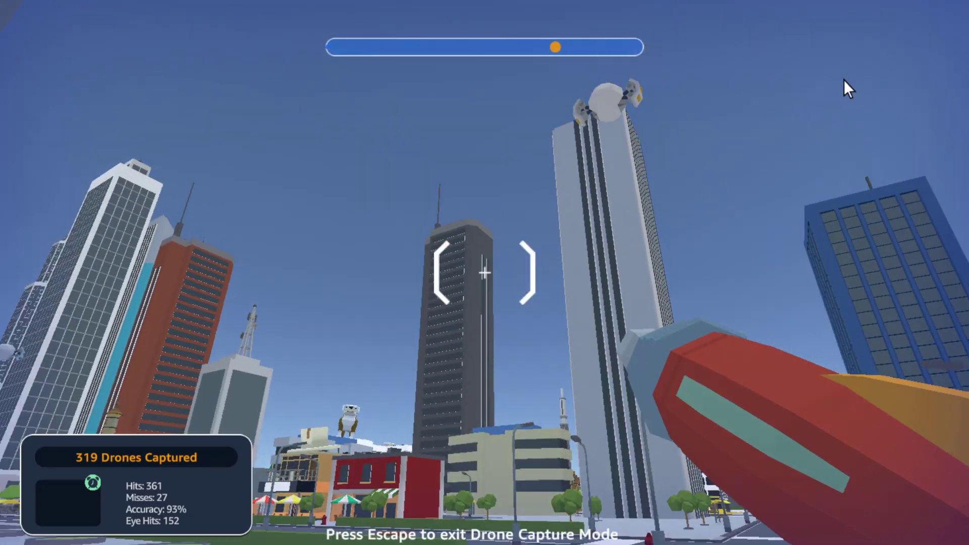
pyautogui.click(843, 79)
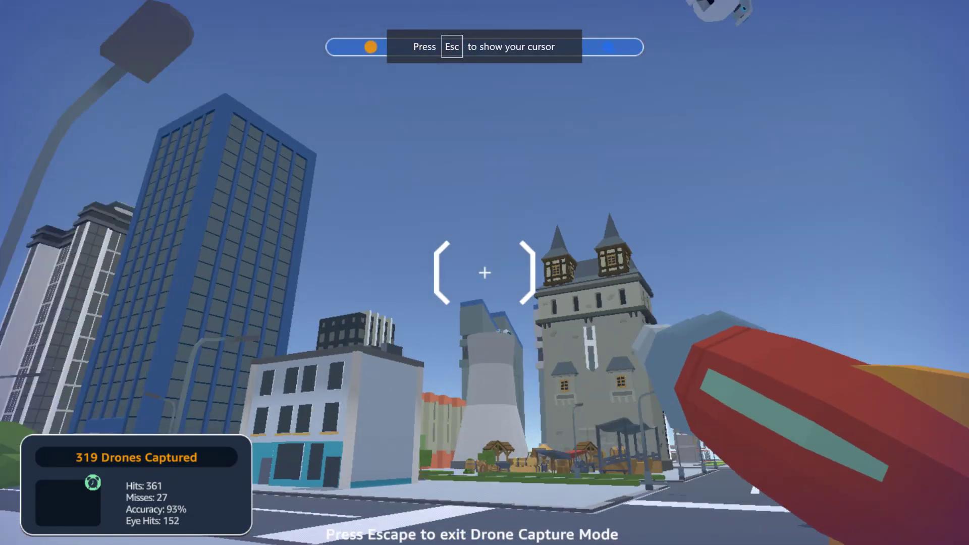
pyautogui.press('w')
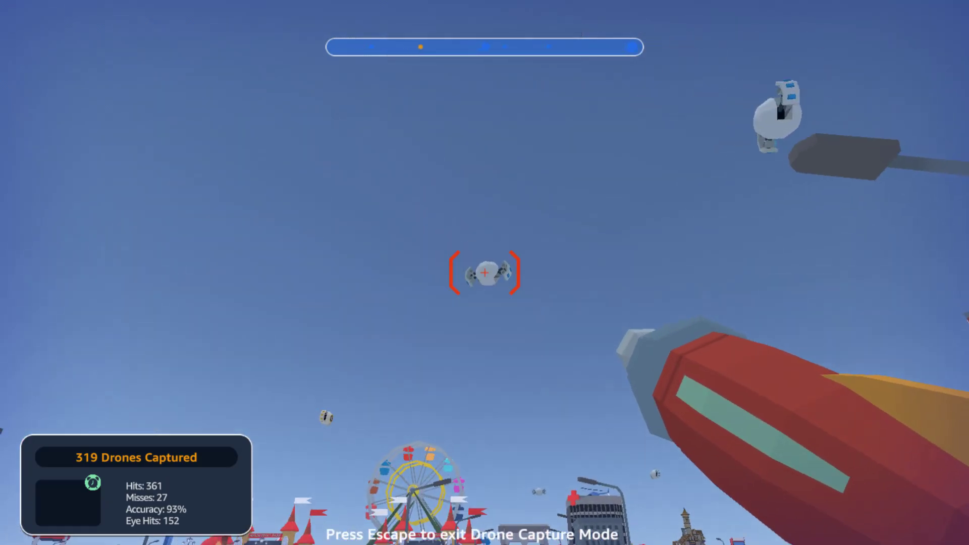
pyautogui.click(484, 273)
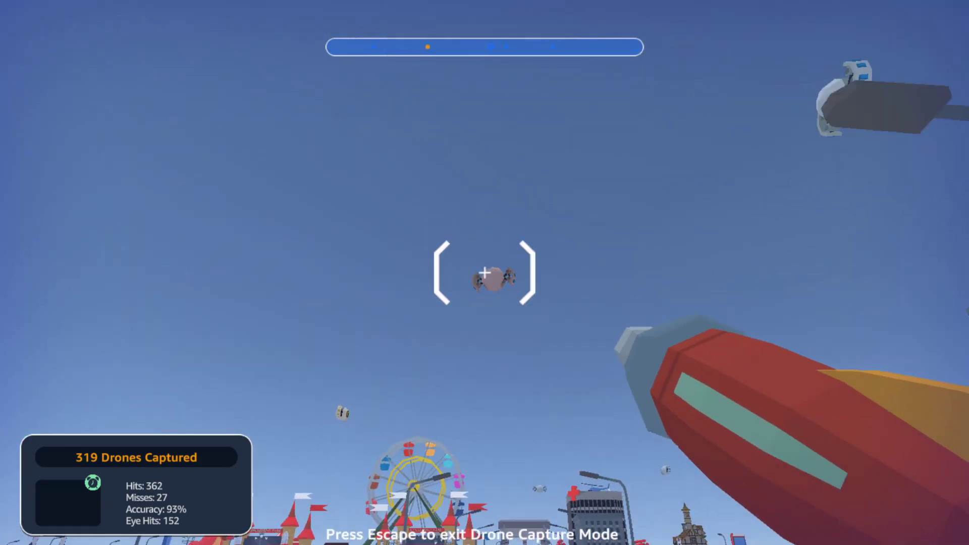
pyautogui.press('w')
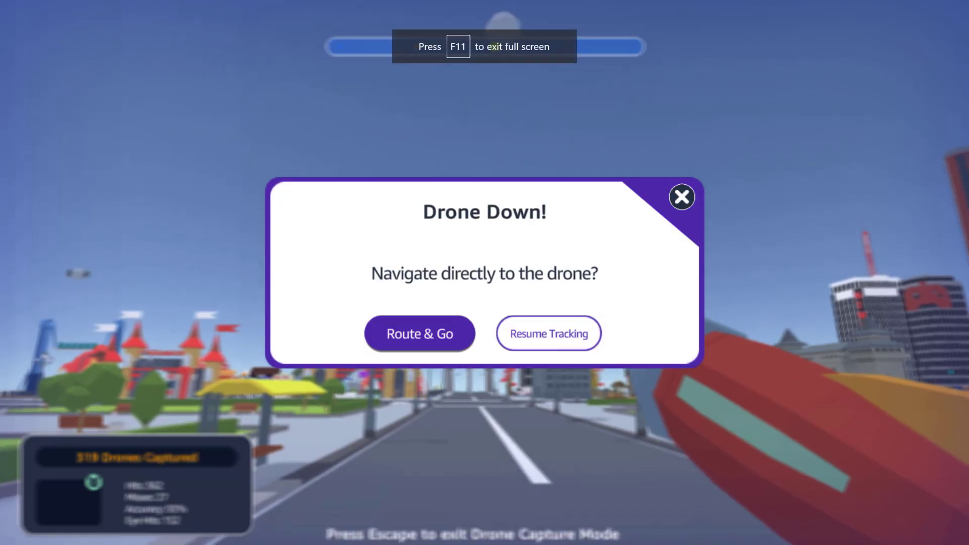
pyautogui.click(423, 323)
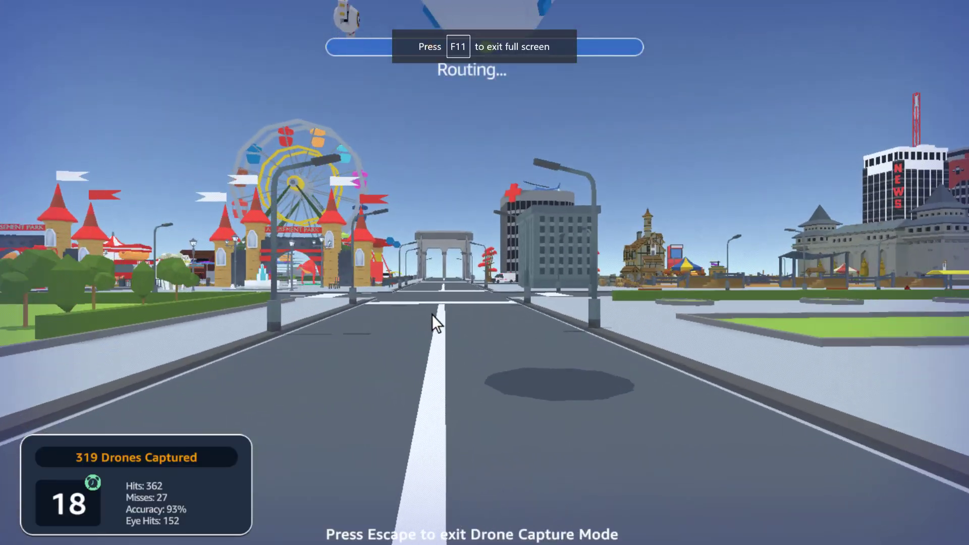
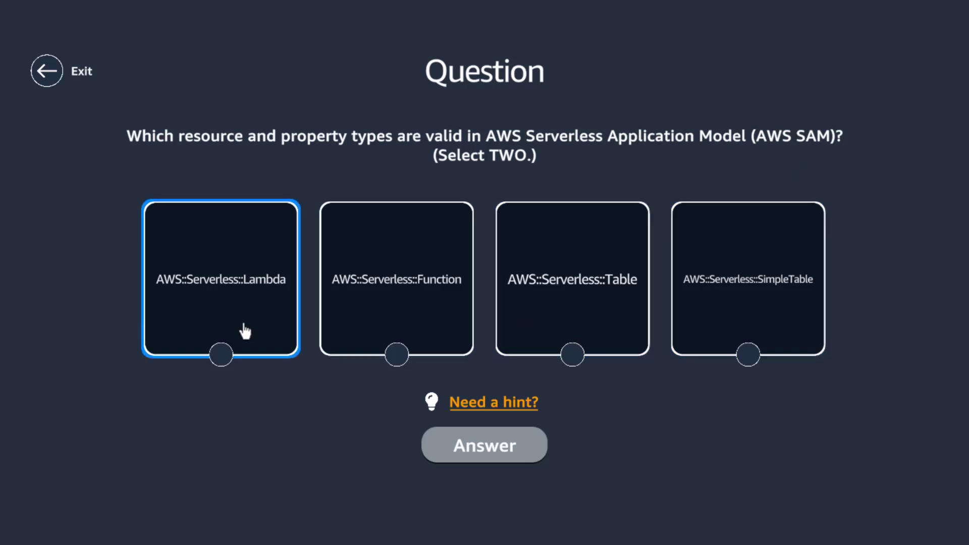
# Answer the AWS SAM resource types question with AWS::Serverless::SimpleTable and AWS::Serverless::Function, and collect the reward.
pyautogui.click(758, 307)
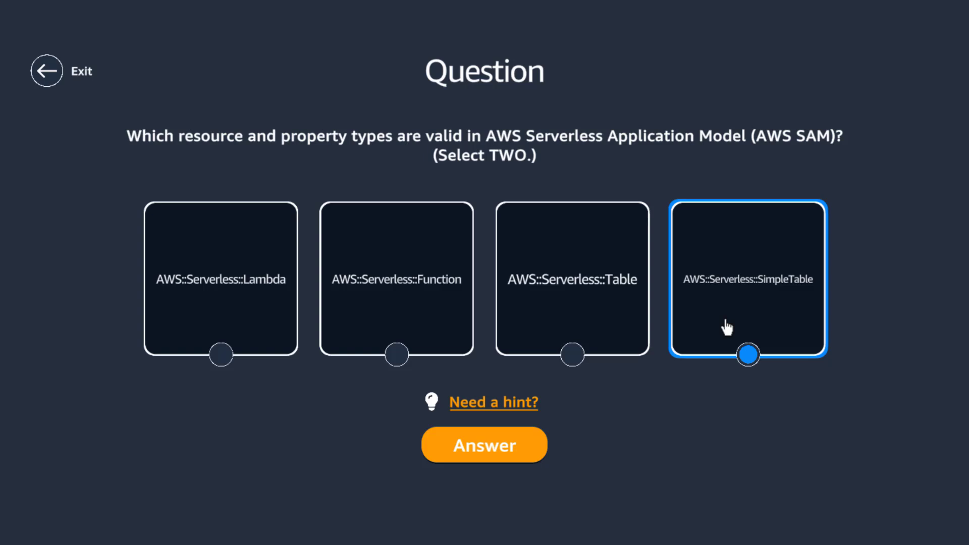
pyautogui.click(380, 290)
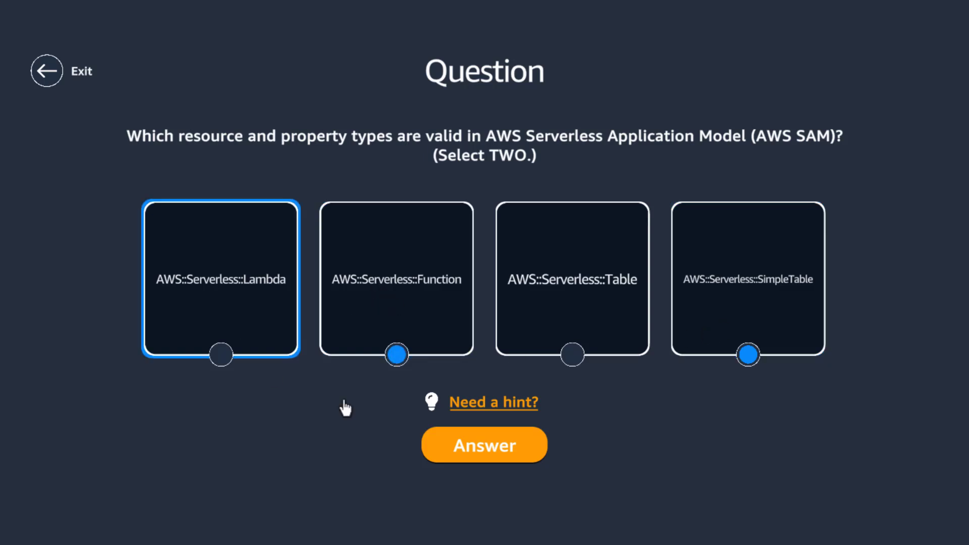
pyautogui.click(483, 451)
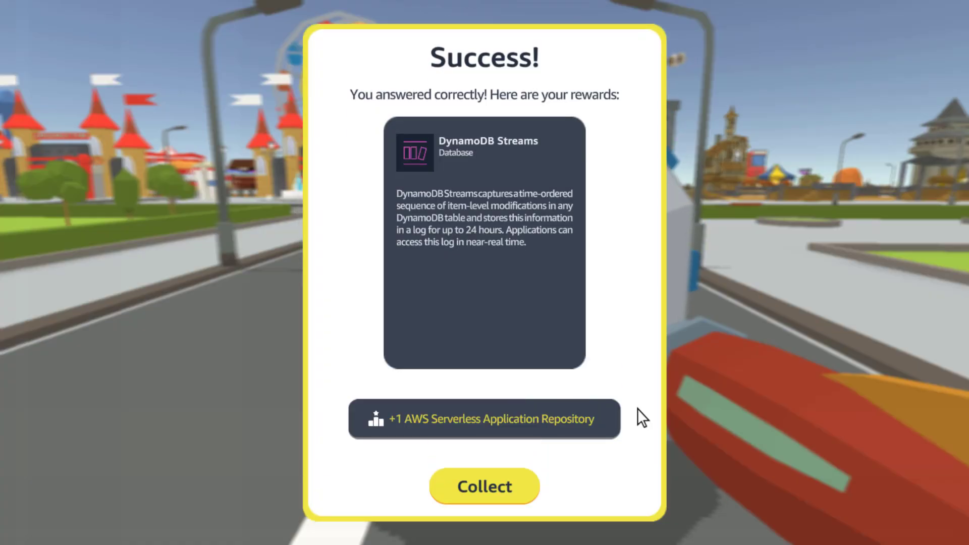
pyautogui.click(504, 488)
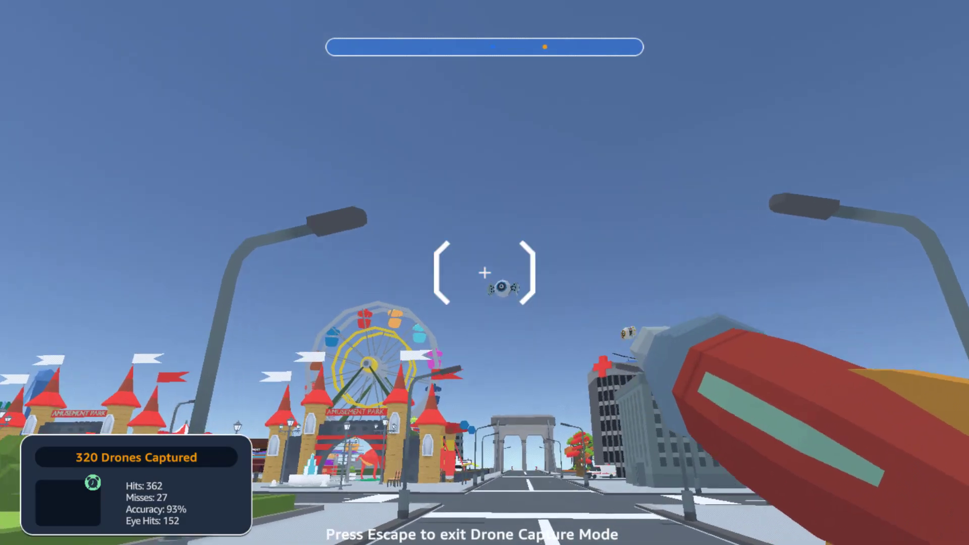
# Shoot down another drone near the amusement park and route directly to it.
pyautogui.click(484, 272)
pyautogui.click(484, 273)
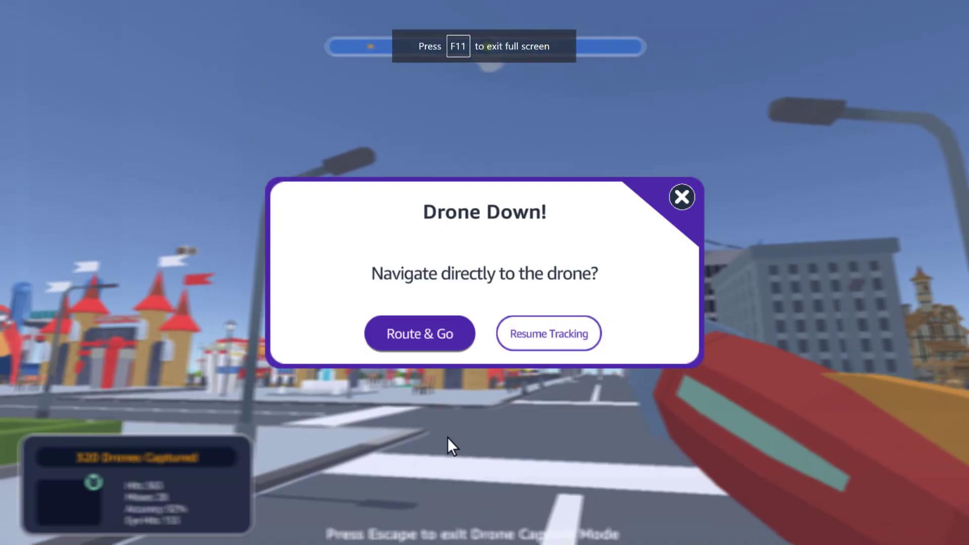
pyautogui.click(400, 343)
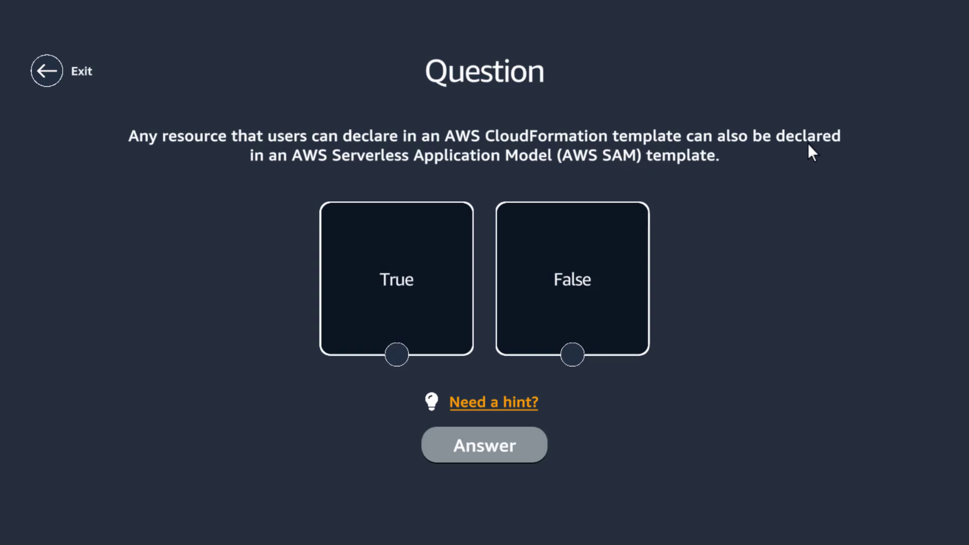
# Answer True to the question on declaring CloudFormation resources in AWS SAM templates, and collect the reward.
pyautogui.click(461, 273)
pyautogui.click(493, 454)
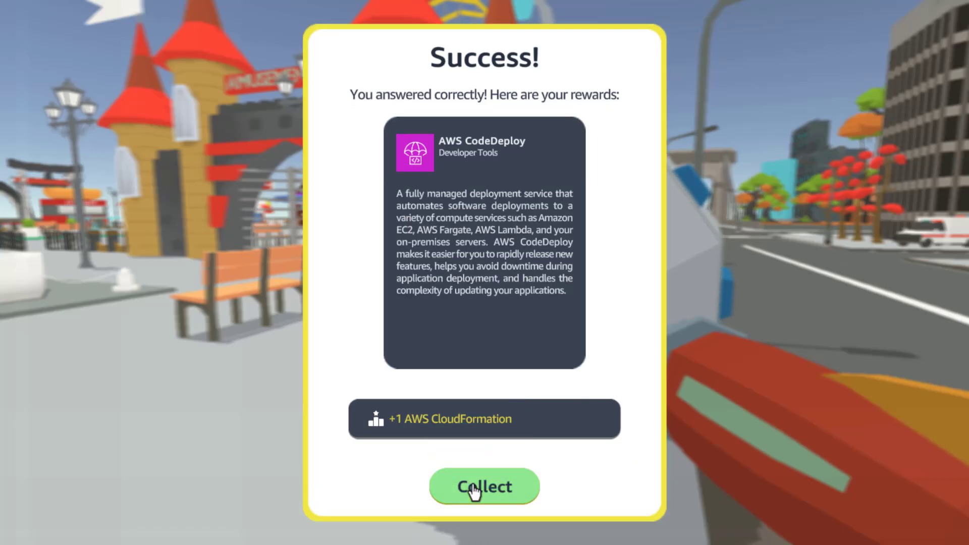
pyautogui.click(475, 489)
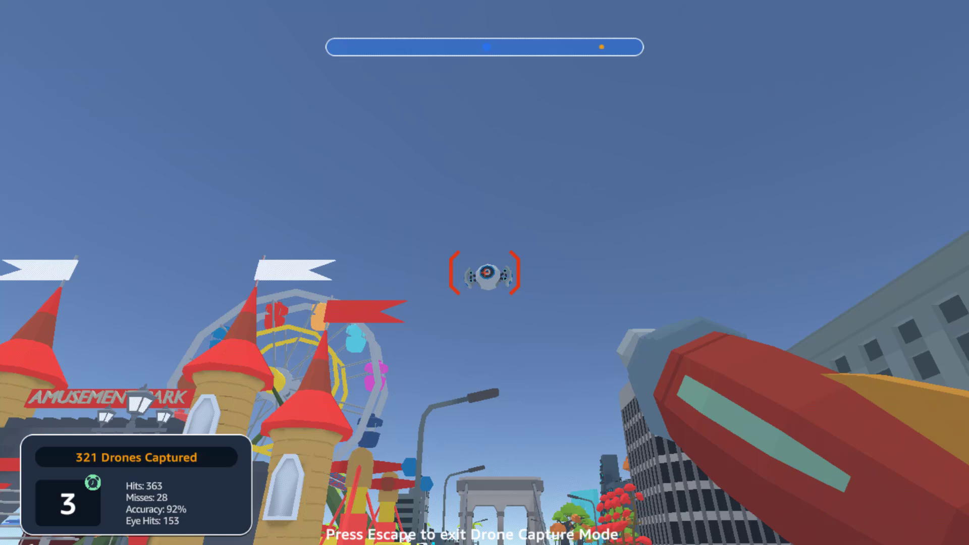
# Capture the drone above the amusement park via direct routing, and mark Outputs and Resources for the mandatory AWS SAM template sections question.
pyautogui.click(485, 272)
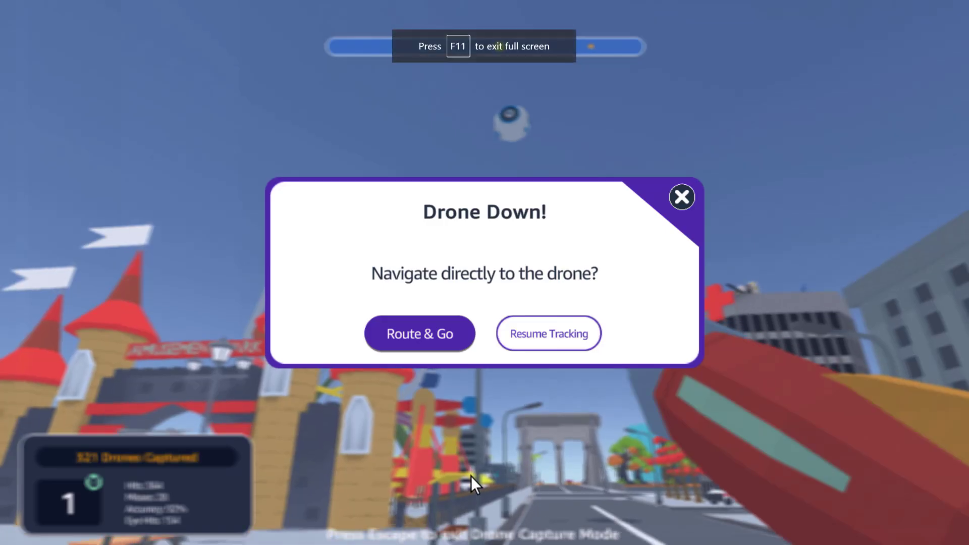
pyautogui.click(393, 335)
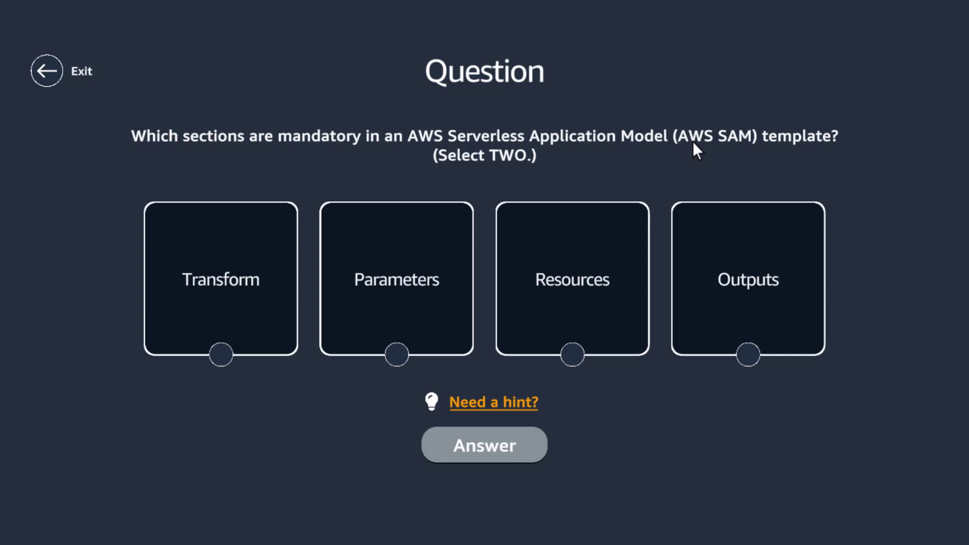
pyautogui.click(747, 280)
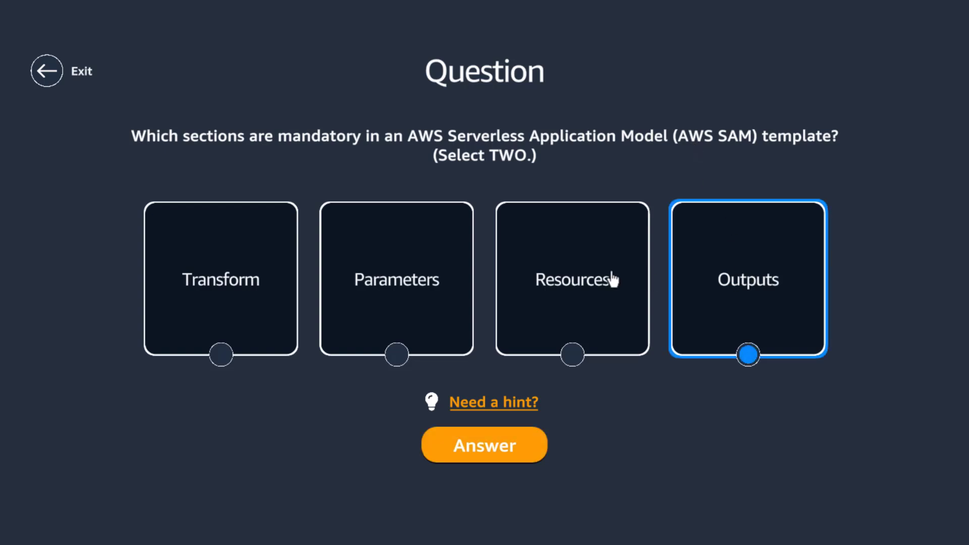
pyautogui.click(593, 279)
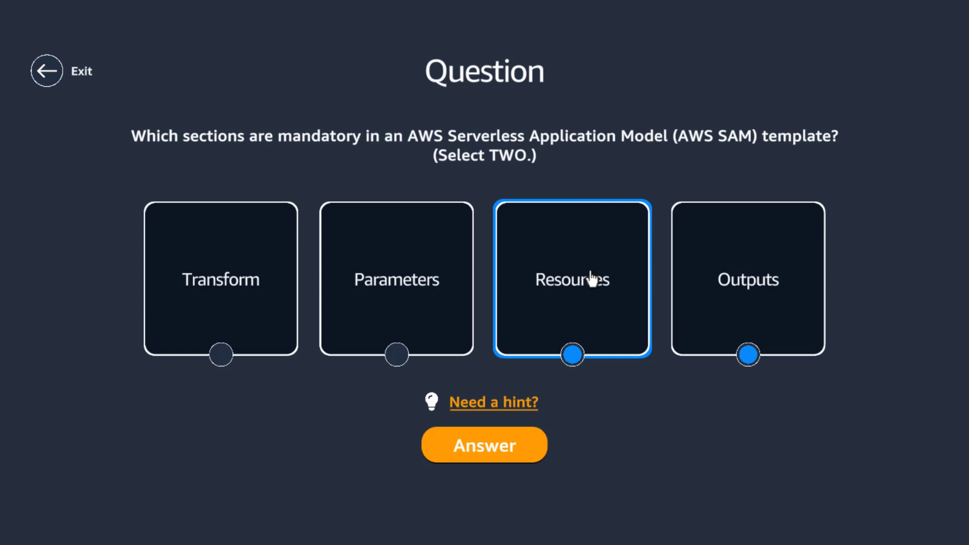
# Open the question's hint and examine the AWS SAM template anatomy documentation for which template sections are required or optional.
pyautogui.click(498, 407)
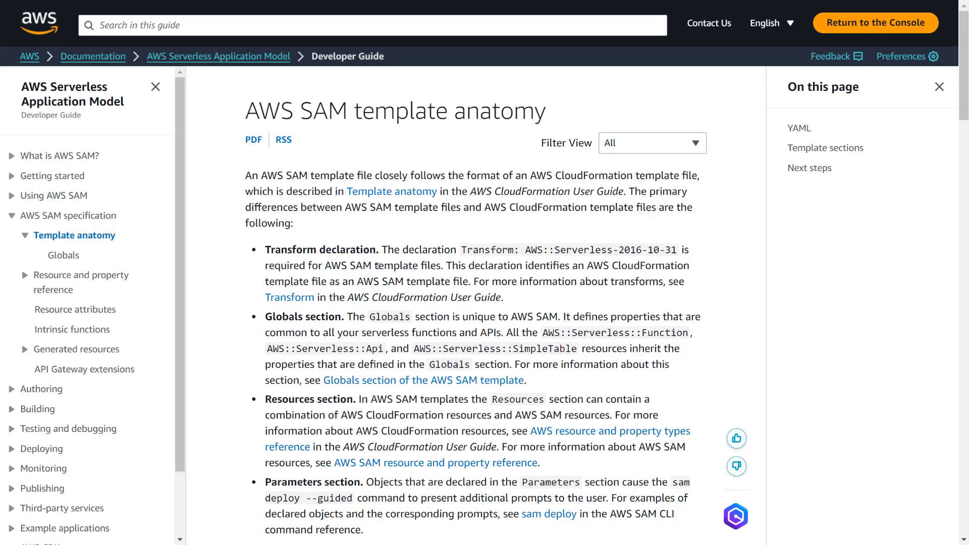
pyautogui.moveTo(275, 249); pyautogui.dragTo(388, 250)
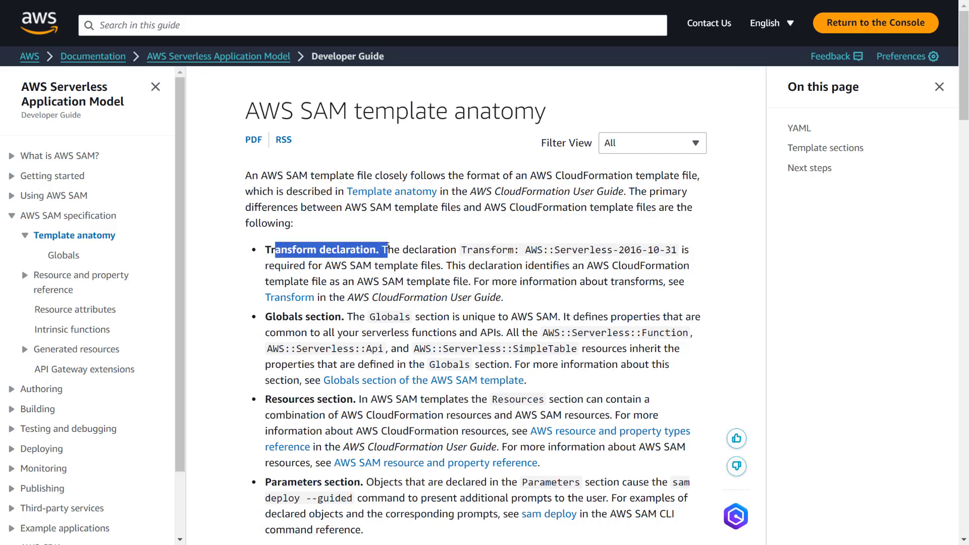
pyautogui.moveTo(267, 277); pyautogui.dragTo(445, 268)
pyautogui.scroll(-4, 309, 211)
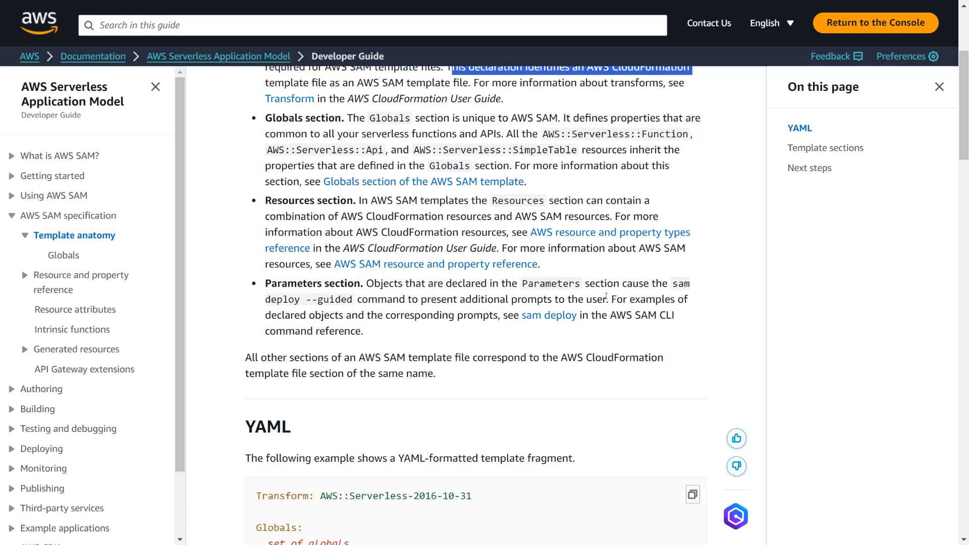
pyautogui.moveTo(607, 299); pyautogui.dragTo(288, 283)
pyautogui.scroll(3, 297, 281)
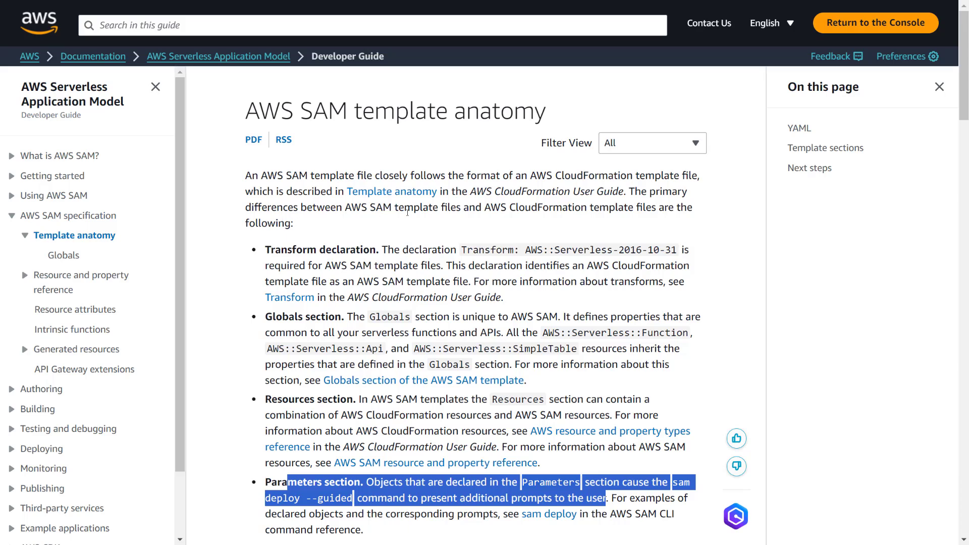
pyautogui.scroll(-10, 239, 256)
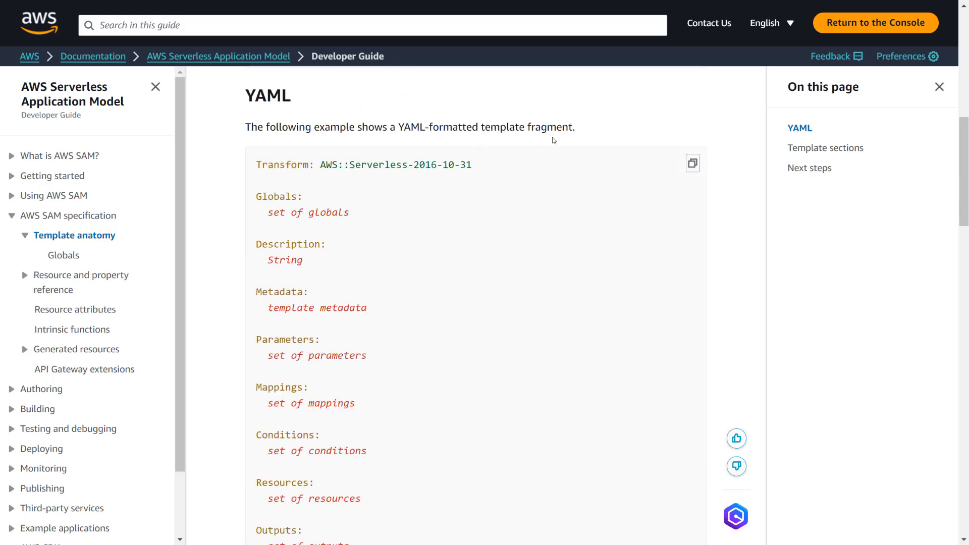
pyautogui.scroll(-1, 224, 198)
pyautogui.scroll(2, 224, 199)
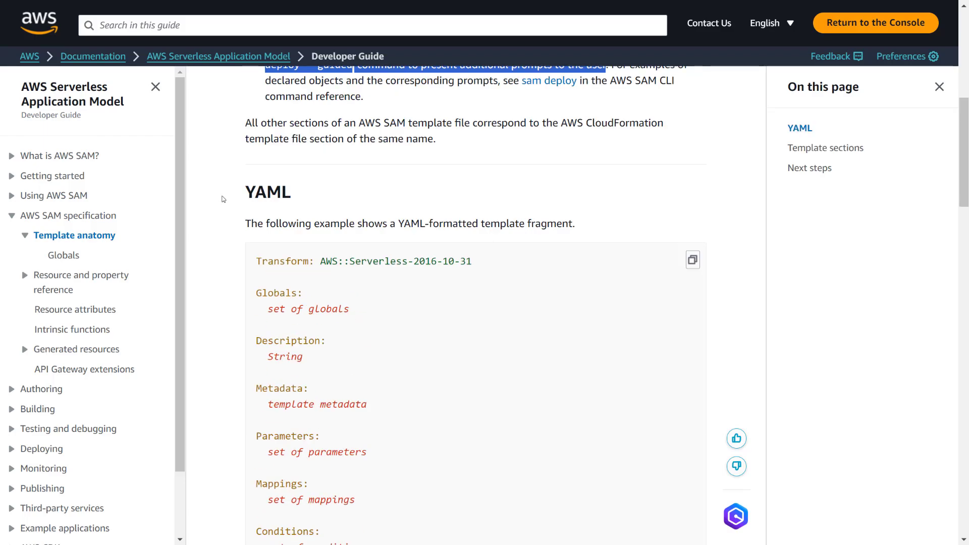
pyautogui.scroll(-15, 223, 199)
pyautogui.scroll(5, 239, 226)
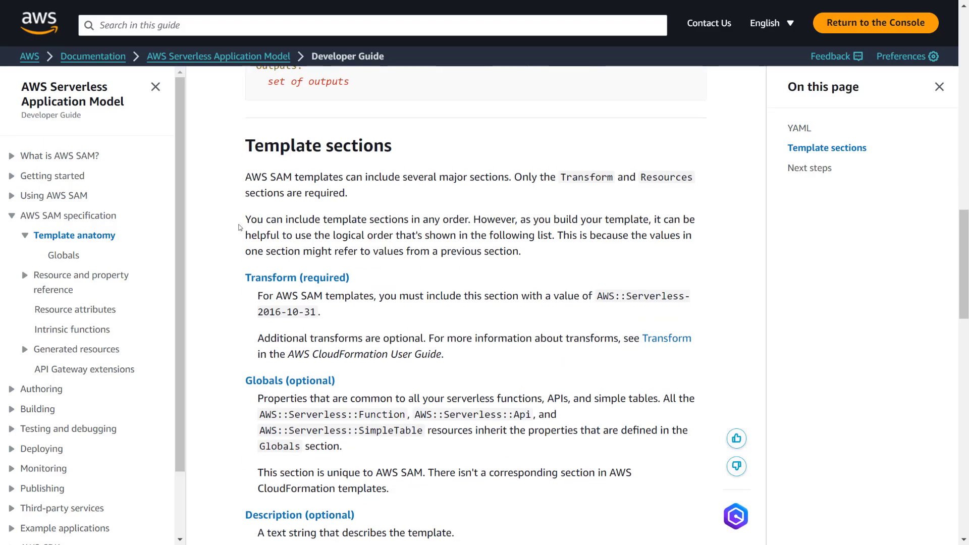
pyautogui.scroll(-3, 239, 226)
pyautogui.moveTo(235, 147); pyautogui.dragTo(367, 147)
pyautogui.scroll(-6, 360, 151)
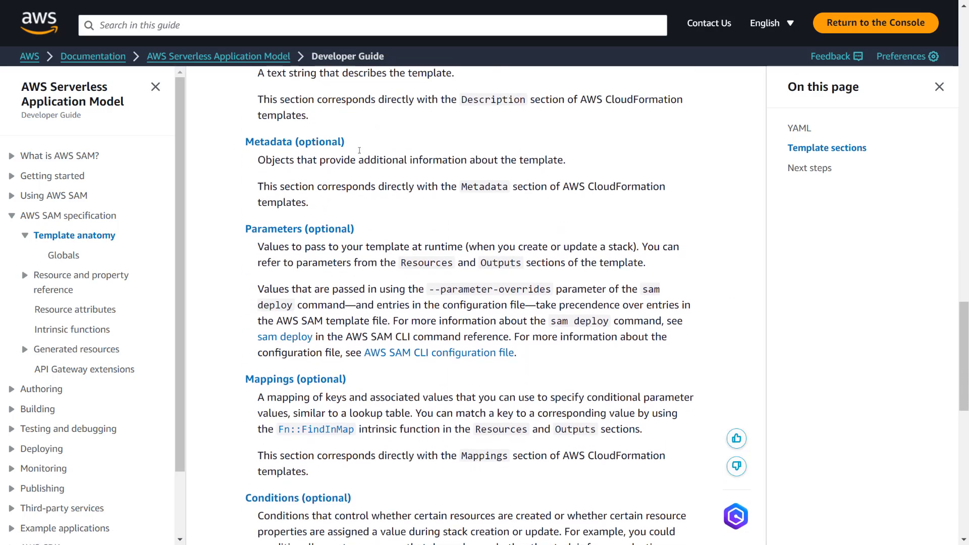
pyautogui.scroll(-9, 319, 335)
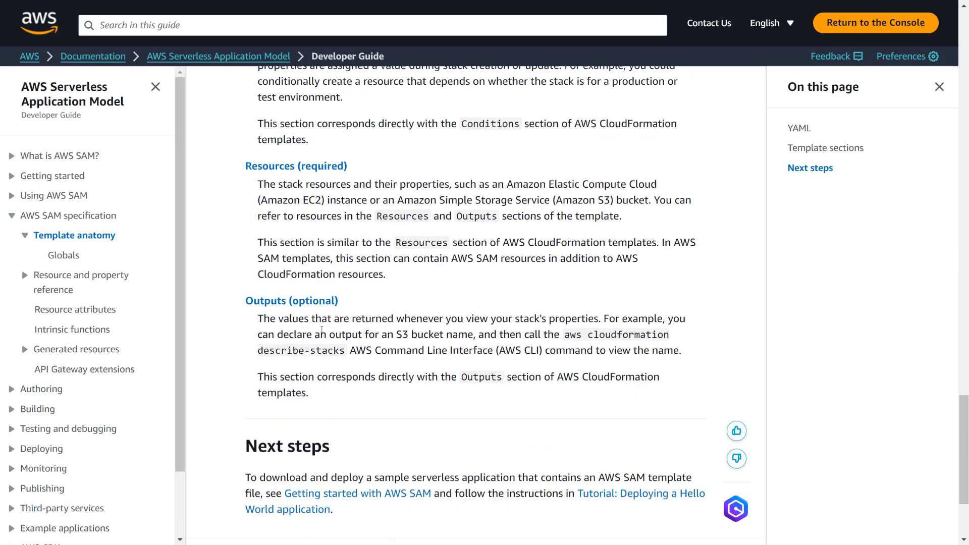
pyautogui.scroll(1, 321, 330)
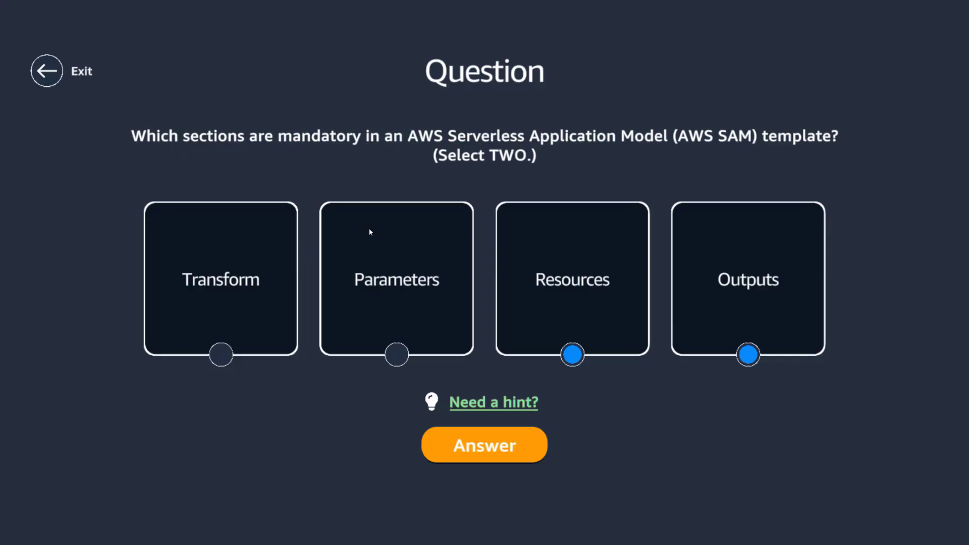
# Replace Outputs with Transform alongside Resources, submit the answer on mandatory AWS SAM template sections, and collect the reward.
pyautogui.click(232, 313)
pyautogui.click(726, 298)
pyautogui.click(481, 452)
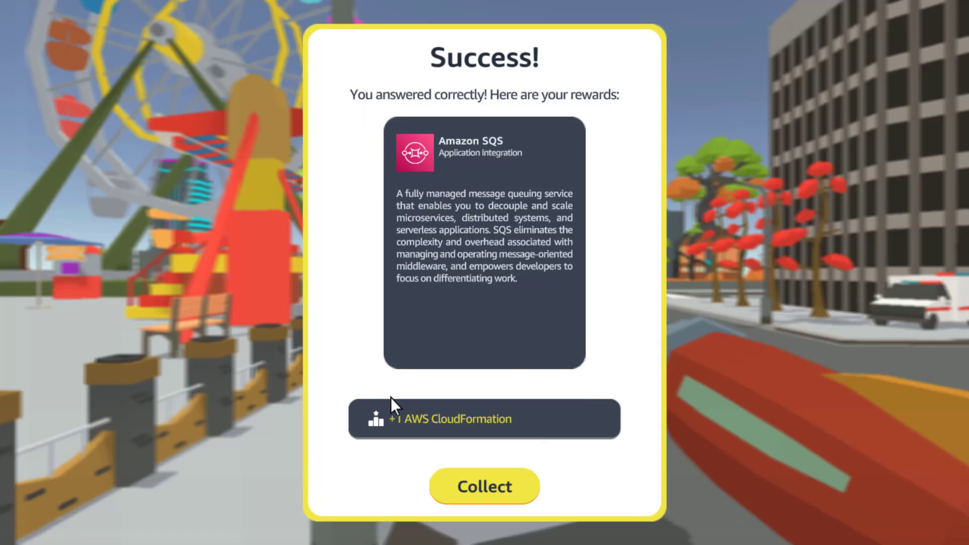
pyautogui.click(459, 482)
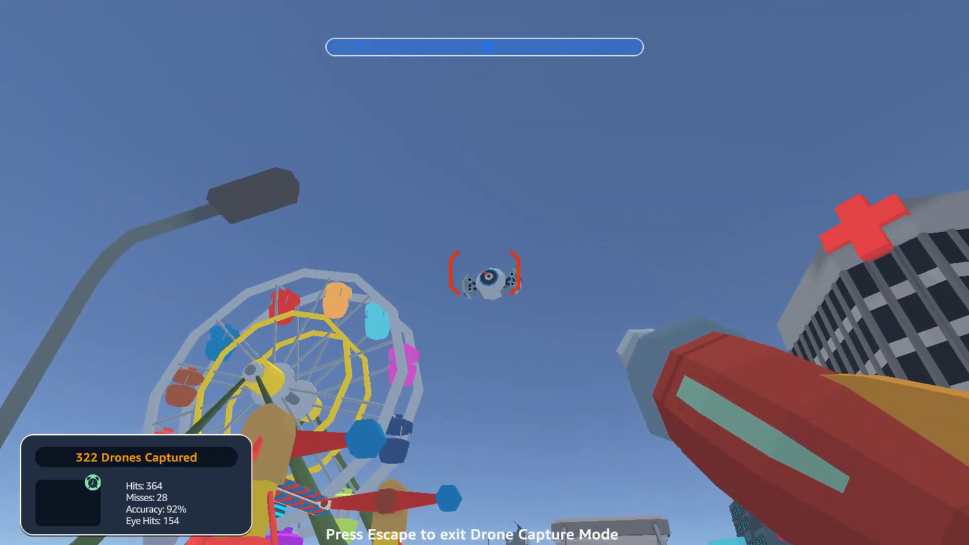
# Shoot down the next drone beside the Ferris wheel and route directly to it.
pyautogui.click(484, 273)
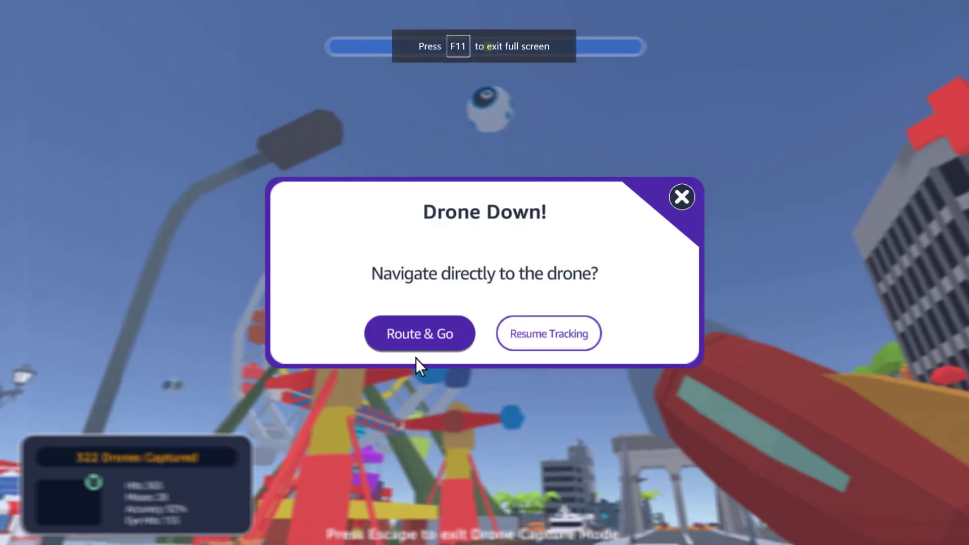
pyautogui.click(405, 346)
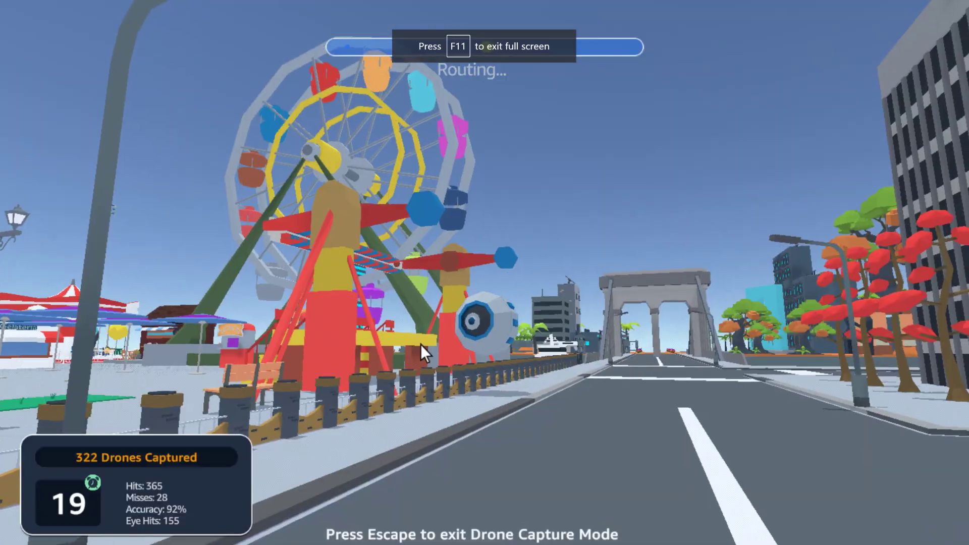
pyautogui.click(465, 373)
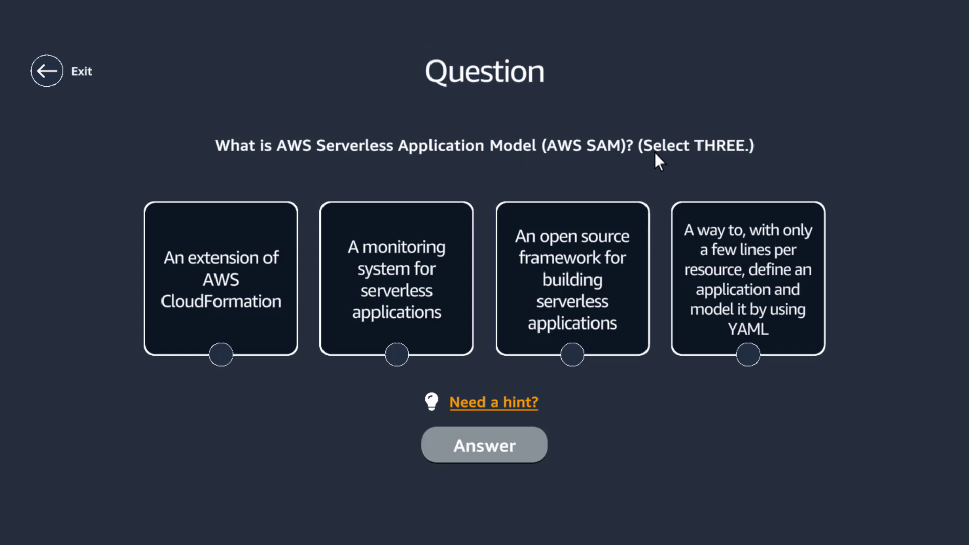
# Mark the AWS CloudFormation extension and the open source framework for building serverless applications as answers on what AWS SAM is.
pyautogui.click(238, 302)
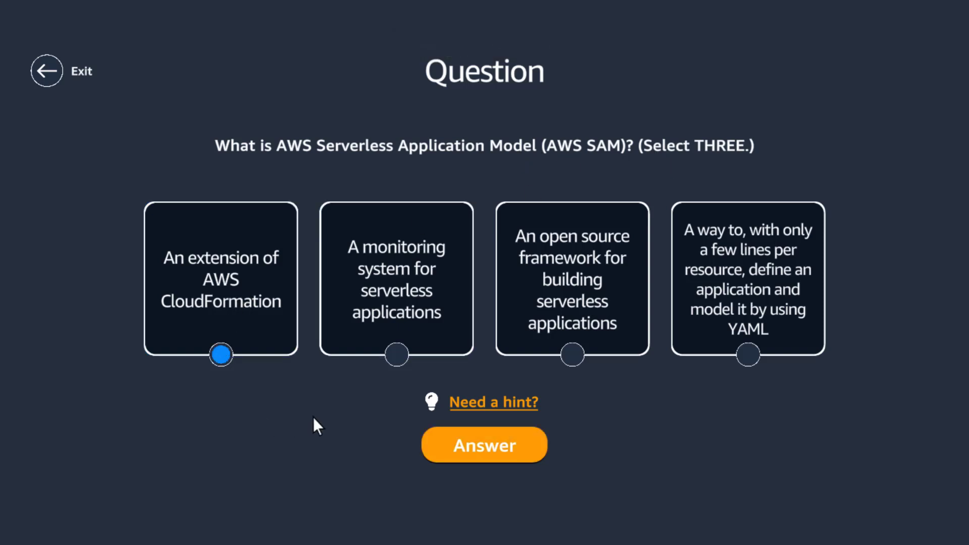
pyautogui.click(606, 321)
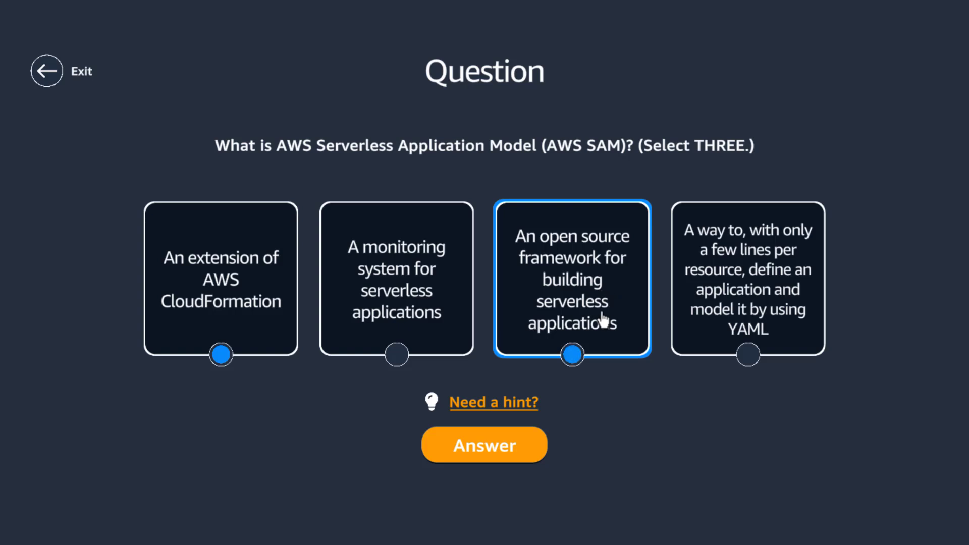